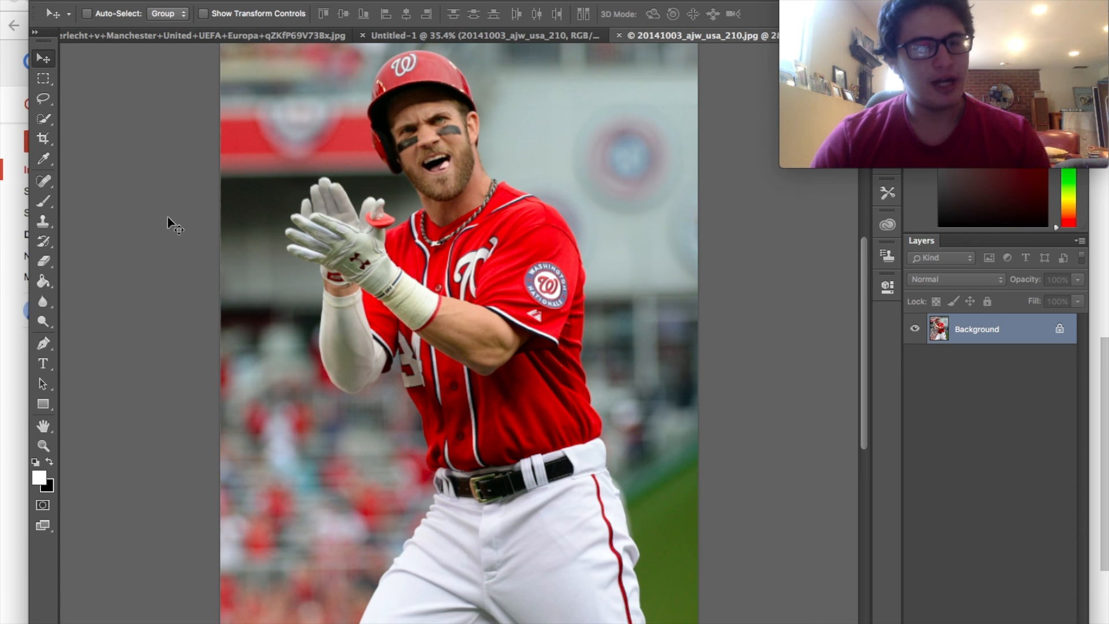
# Examine the player's red jersey closely around the forearm, sleeve and round team patch.
pyautogui.scroll(10, 313, 249)
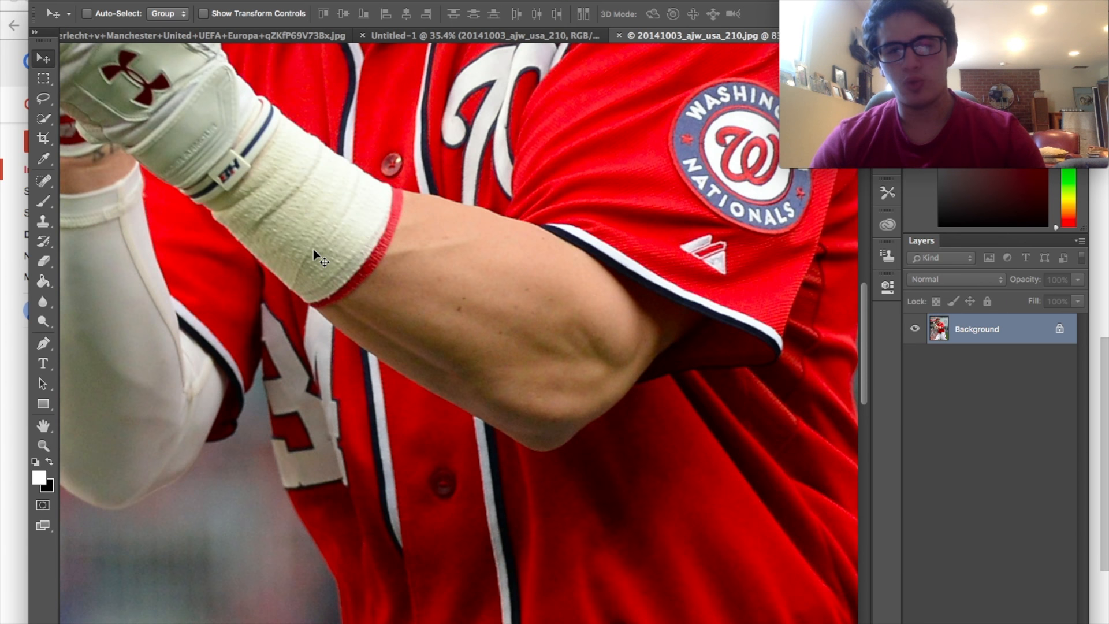
pyautogui.hscroll(5, 313, 248)
pyautogui.scroll(3, 313, 248)
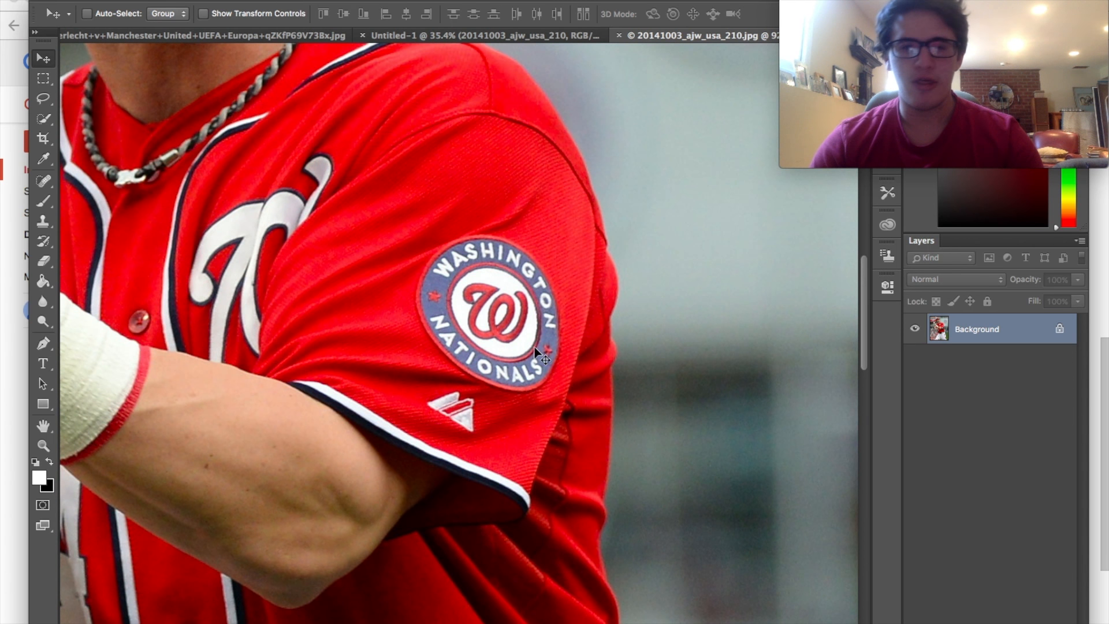
pyautogui.hscroll(-10, 535, 347)
pyautogui.scroll(-4, 535, 347)
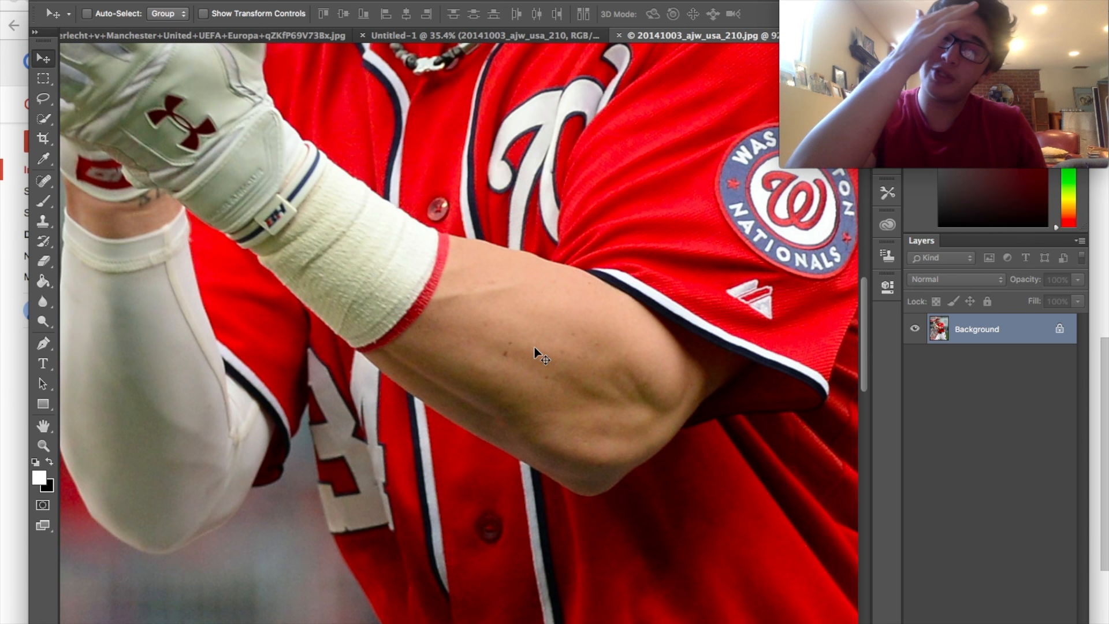
pyautogui.hscroll(6, 392, 276)
pyautogui.scroll(2, 392, 276)
pyautogui.scroll(-2, 392, 277)
# Select the round Washington Nationals patch on the sleeve with a rectangular marquee.
pyautogui.click(51, 83)
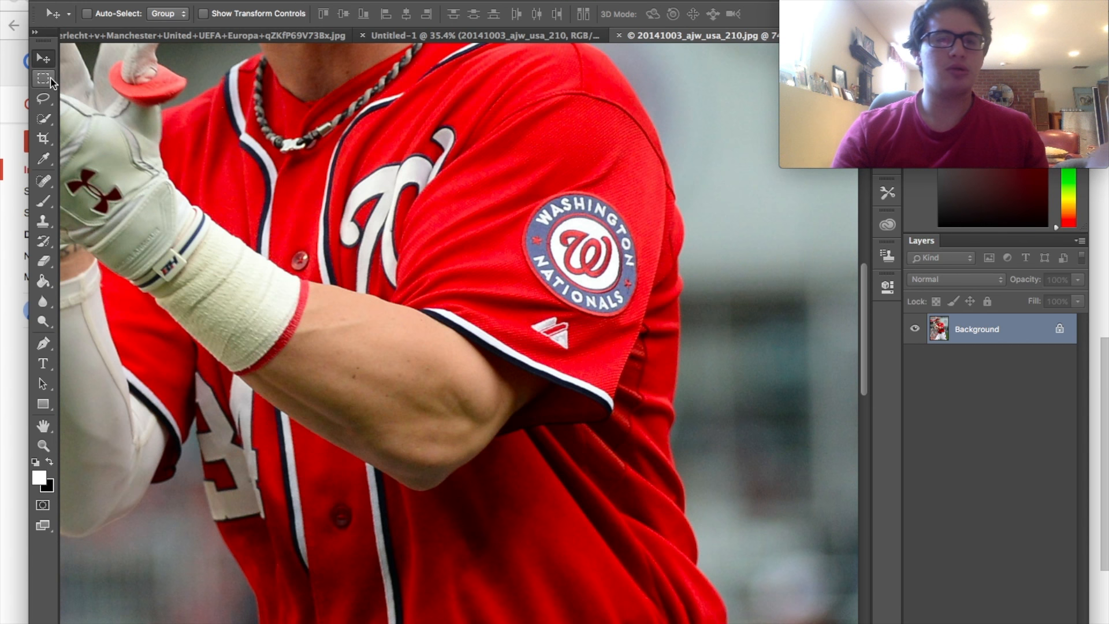
pyautogui.click(48, 80)
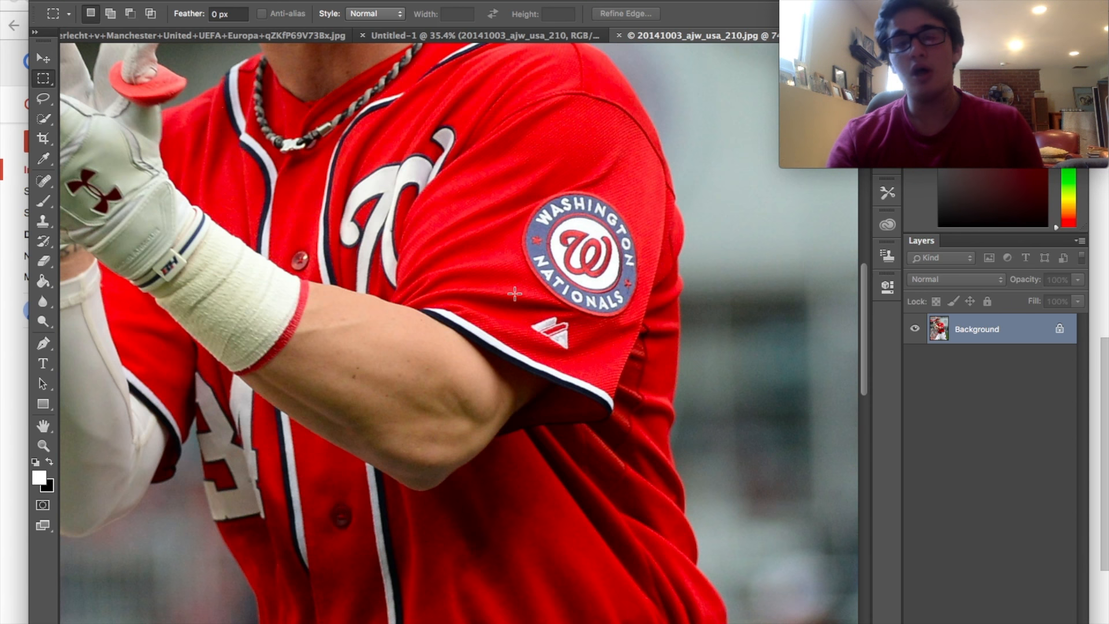
pyautogui.scroll(-5, 515, 294)
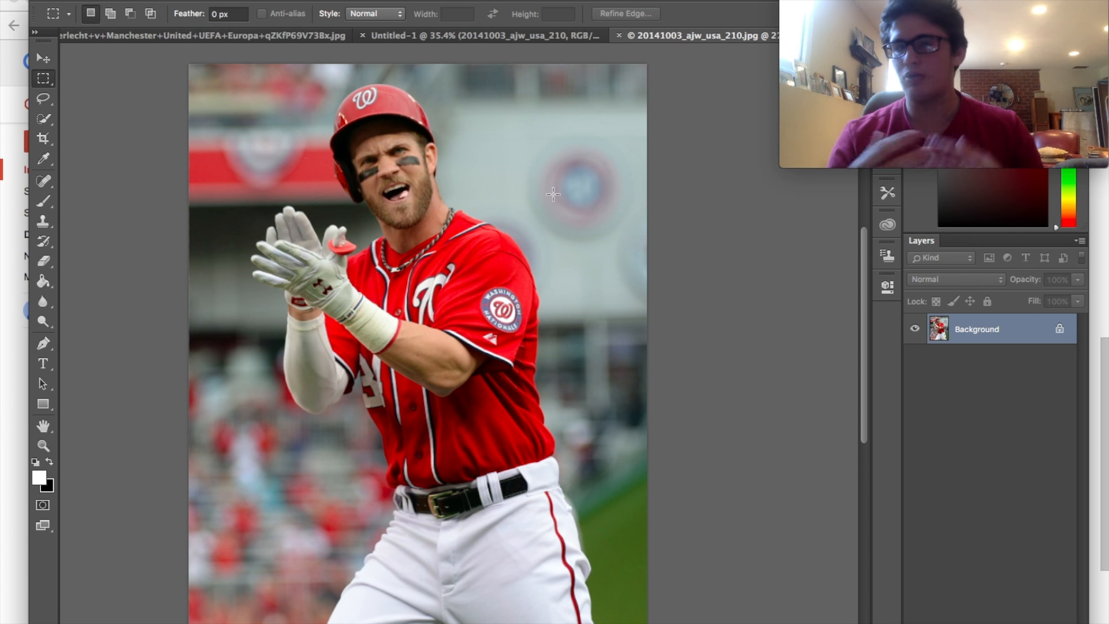
pyautogui.scroll(3, 529, 245)
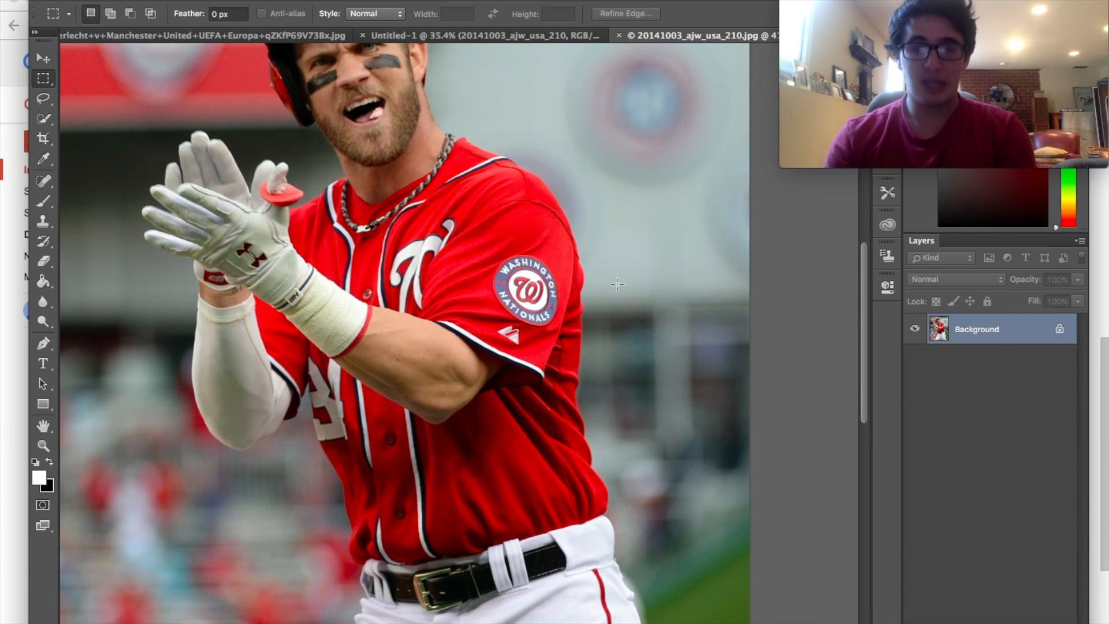
pyautogui.scroll(2, 565, 272)
pyautogui.moveTo(500, 205); pyautogui.dragTo(608, 315)
pyautogui.click(608, 316)
pyautogui.moveTo(502, 209); pyautogui.dragTo(610, 318)
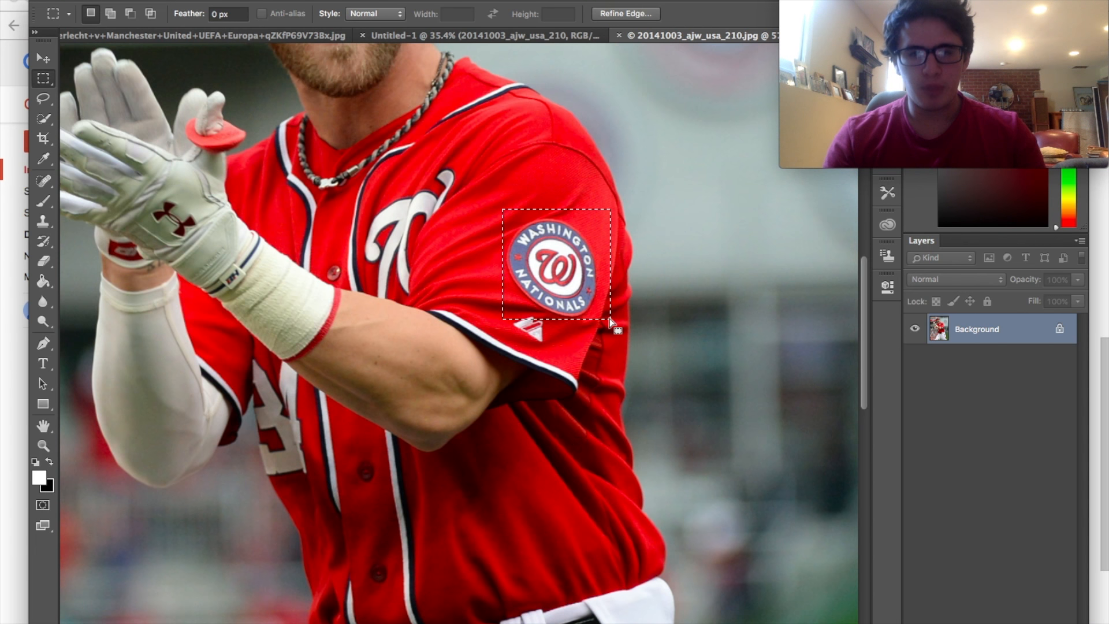
# Fill the selected patch area with Content-Aware contents in Normal mode at 100% opacity, and deselect it.
pyautogui.rightClick(569, 286)
pyautogui.click(626, 477)
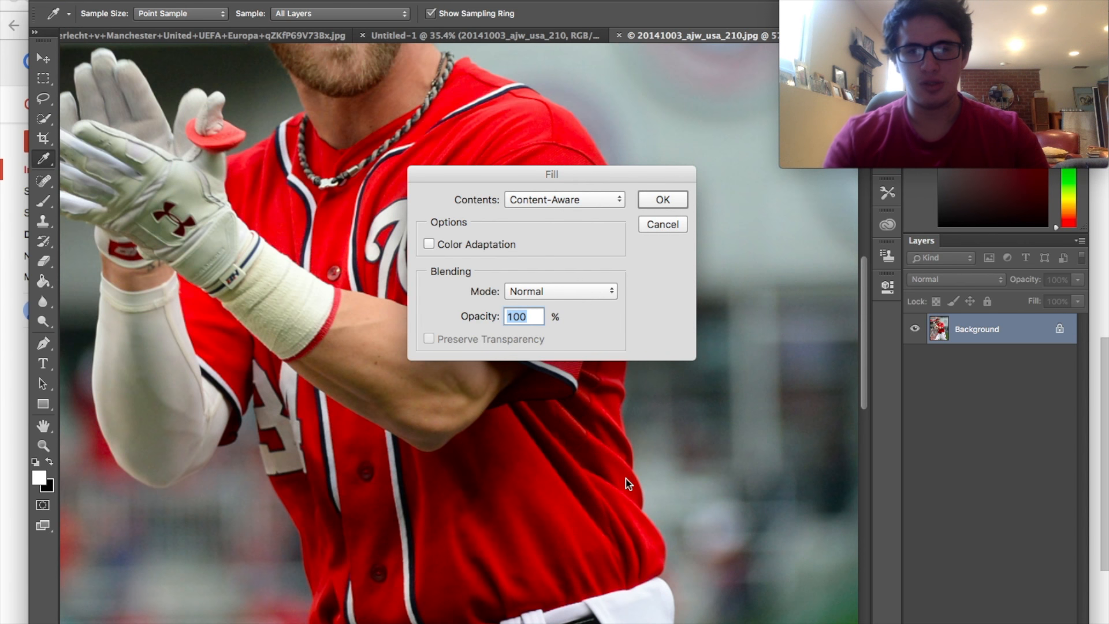
pyautogui.press('Return')
pyautogui.rightClick(591, 277)
pyautogui.click(625, 284)
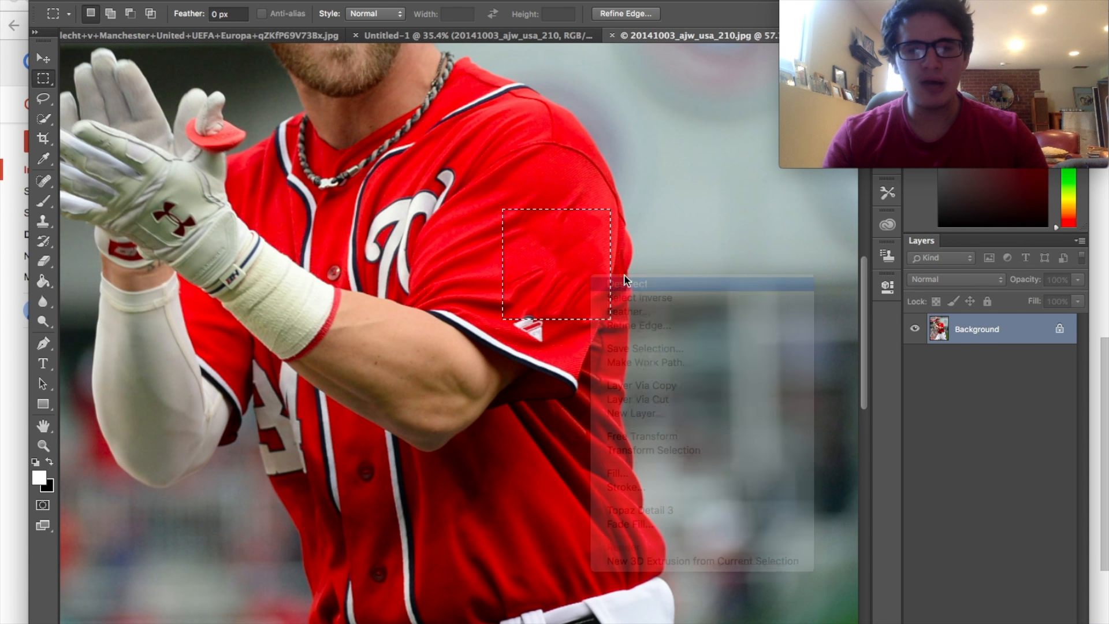
pyautogui.press('super+plus')
pyautogui.press('super+plus')
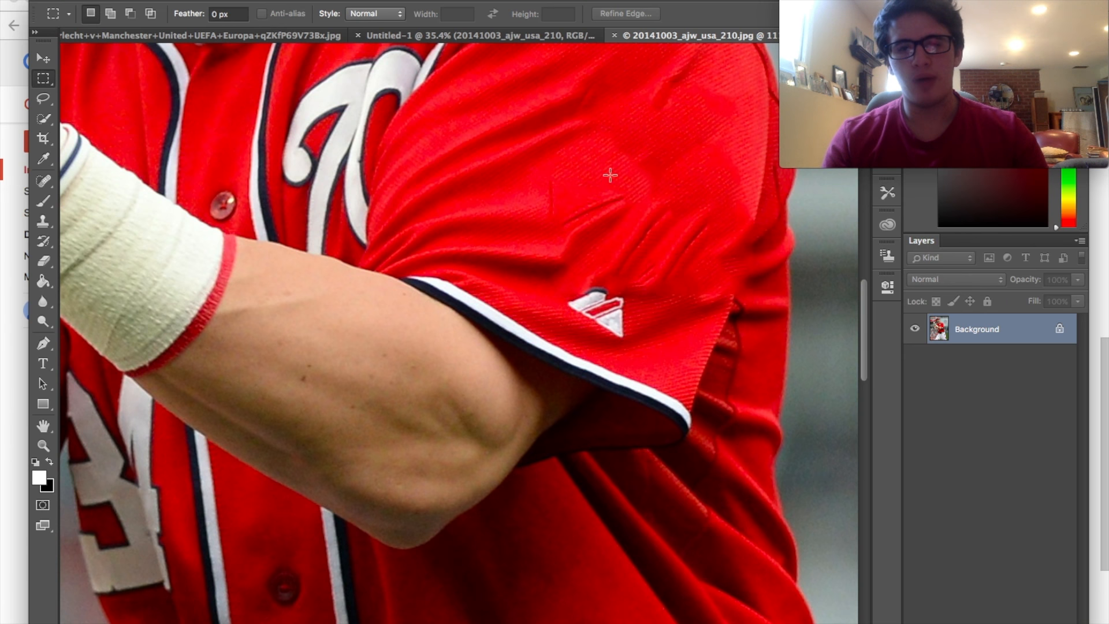
# Reselect the filled area and undo the content-aware fill on the sleeve patch.
pyautogui.press('super+shift+d')
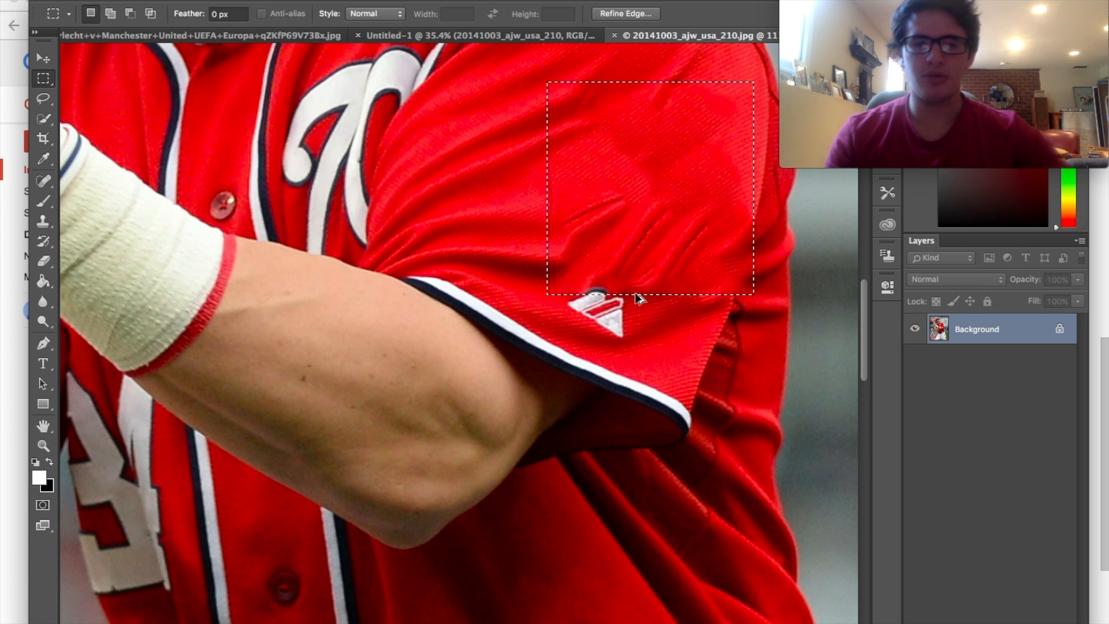
pyautogui.press('super+minus')
pyautogui.press('super+alt+z')
pyautogui.press('super+alt+z')
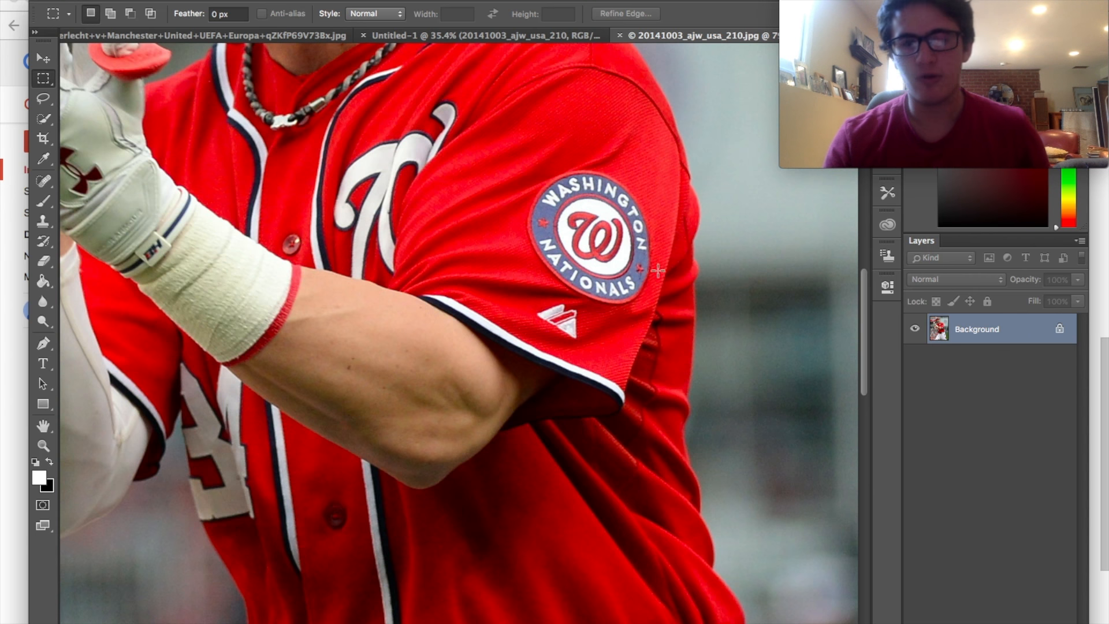
pyautogui.press('super+minus')
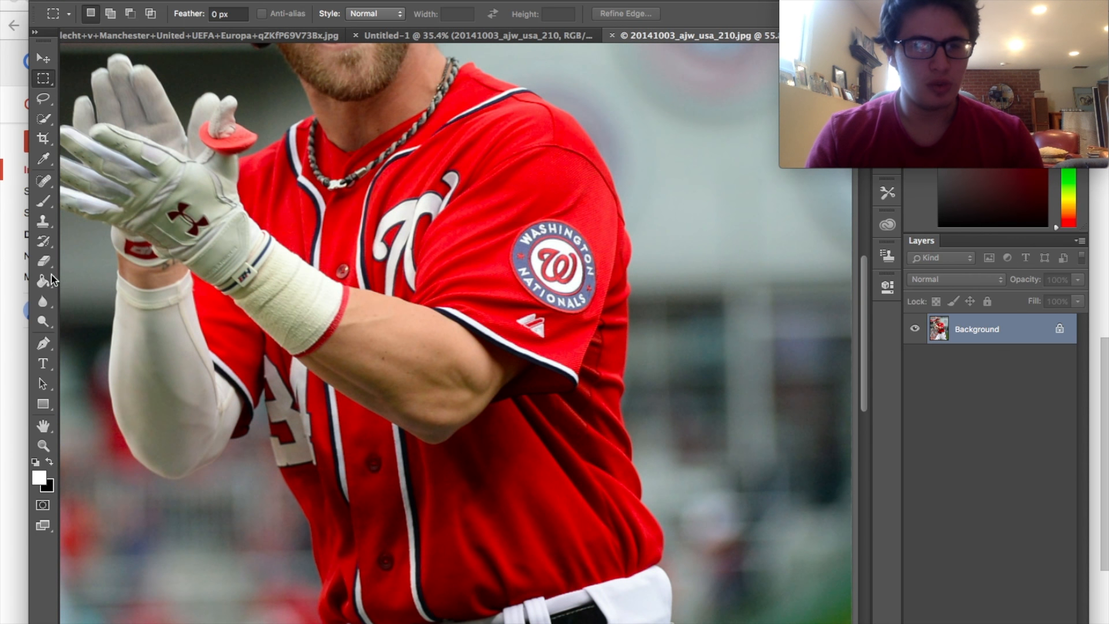
# Activate the Clone Stamp tool and reduce its brush size to 70.
pyautogui.click(44, 221)
pyautogui.press('[')
pyautogui.press('[')
pyautogui.press('[')
pyautogui.press('[')
pyautogui.press('[')
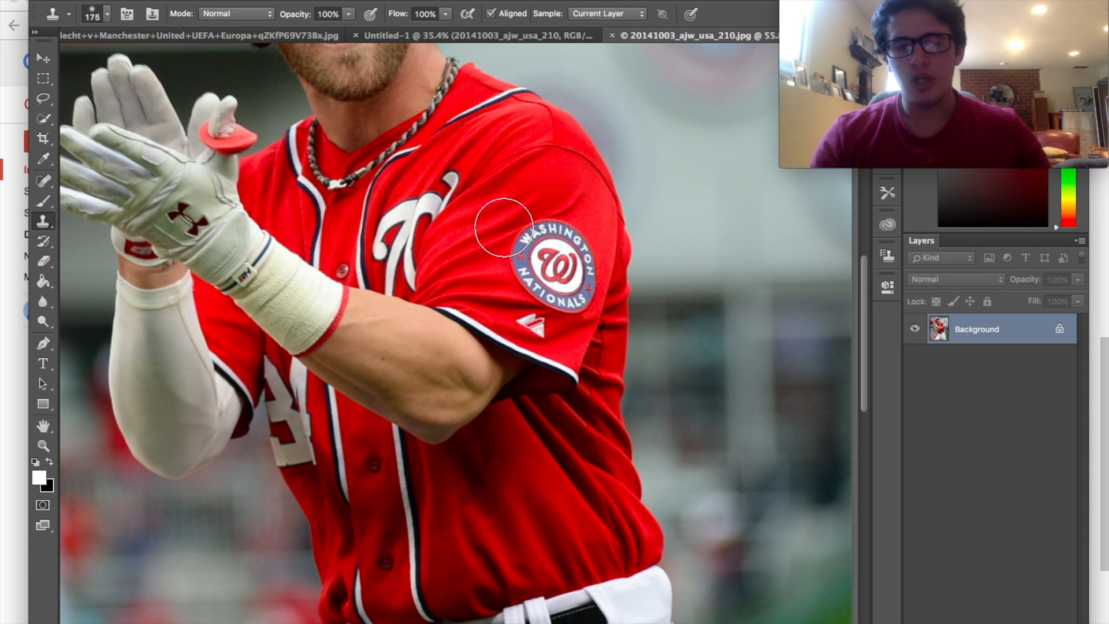
pyautogui.press('[')
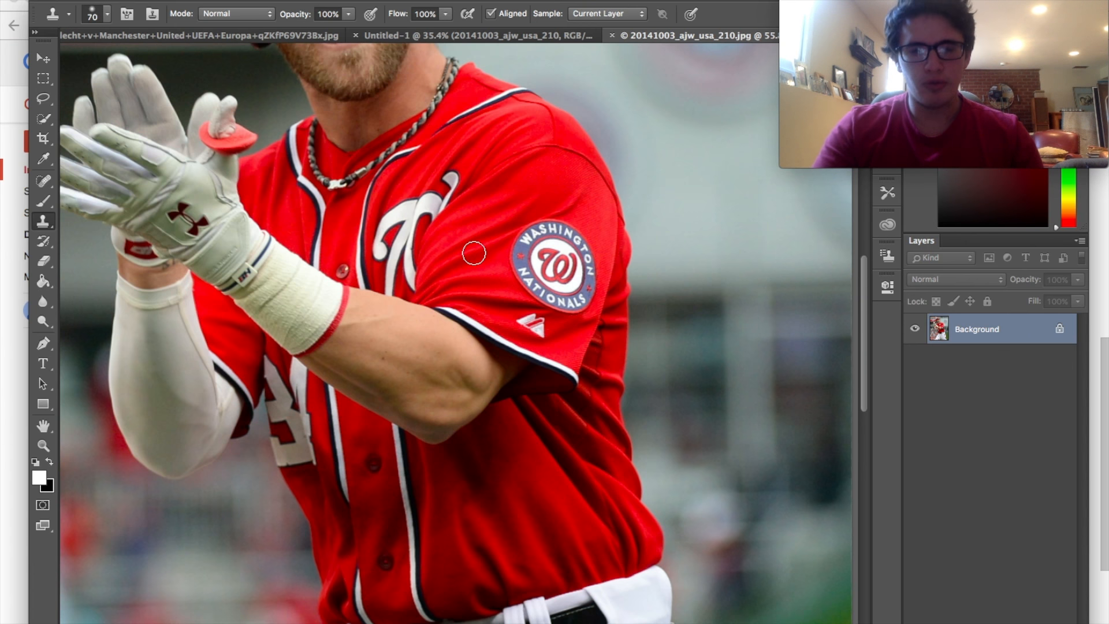
pyautogui.scroll(3, 474, 252)
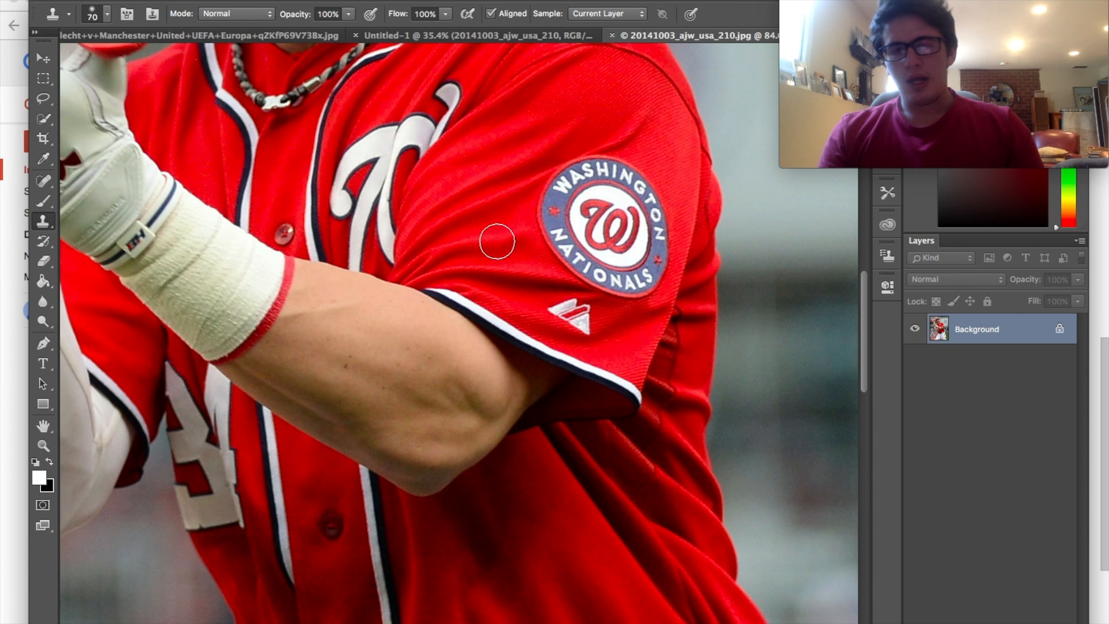
# Step back through any earlier edits and duplicate the Background layer.
pyautogui.press('super+z')
pyautogui.press('alt+super+z')
pyautogui.press('alt+super+z')
pyautogui.press('alt+super+z')
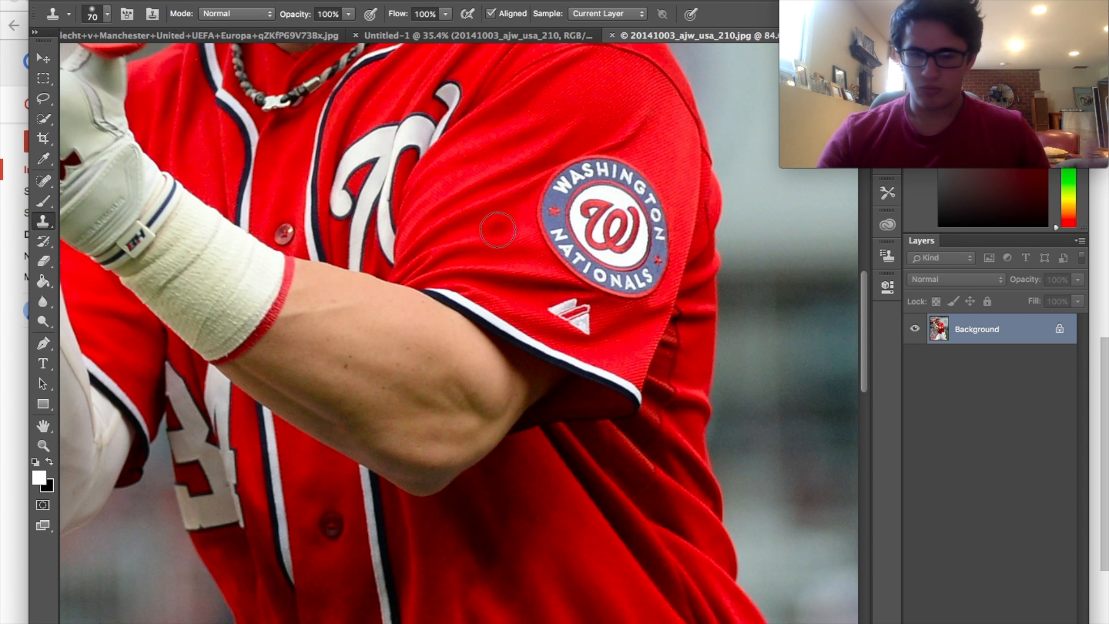
pyautogui.press('super+j')
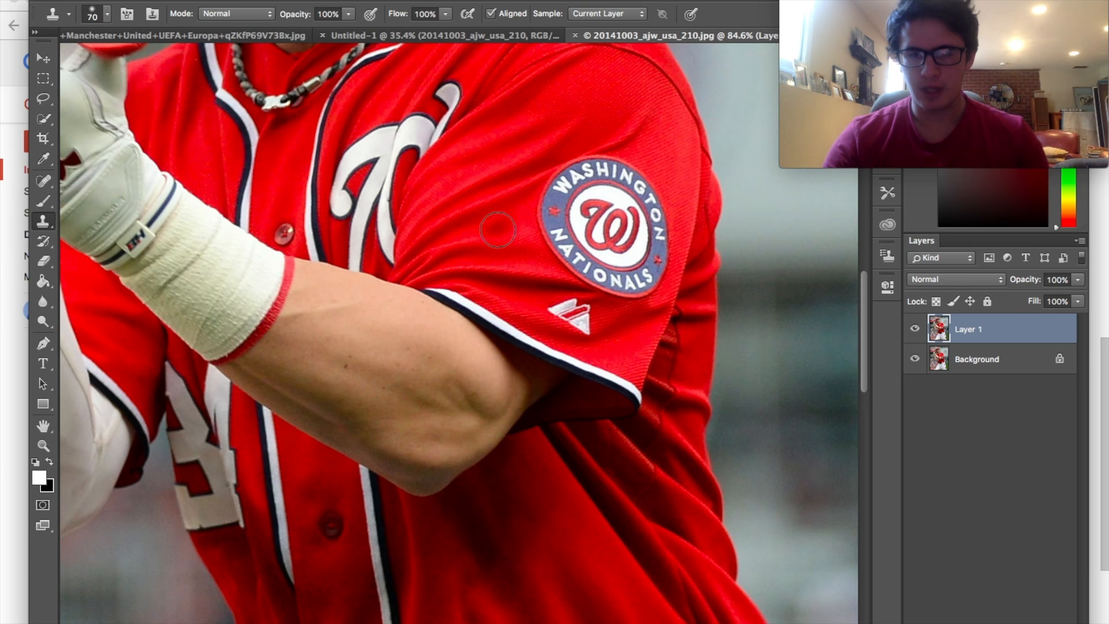
# Clone red jersey fabric over the upper-left rim and top lettering of the round sleeve patch.
pyautogui.scroll(2, 497, 230)
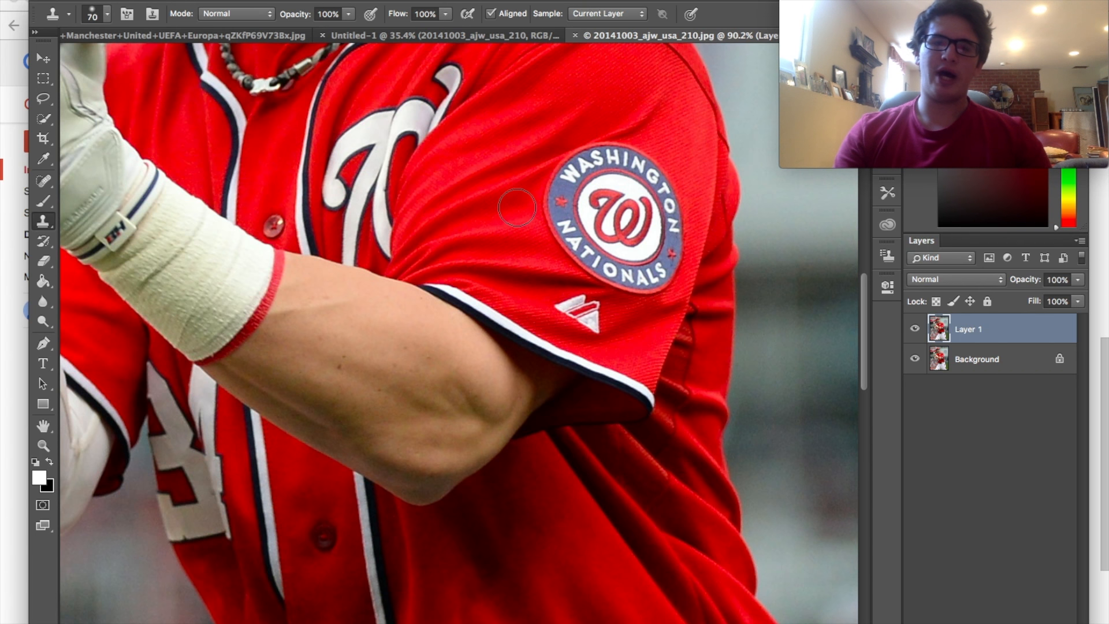
pyautogui.moveTo(517, 207); pyautogui.dragTo(566, 192)
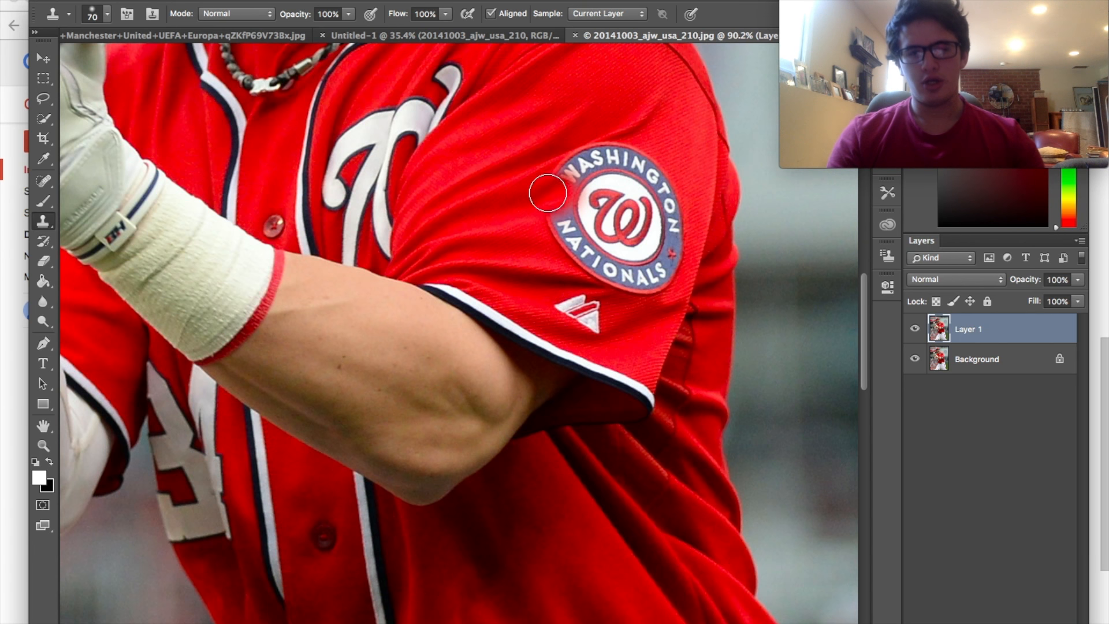
pyautogui.moveTo(547, 189); pyautogui.dragTo(563, 176)
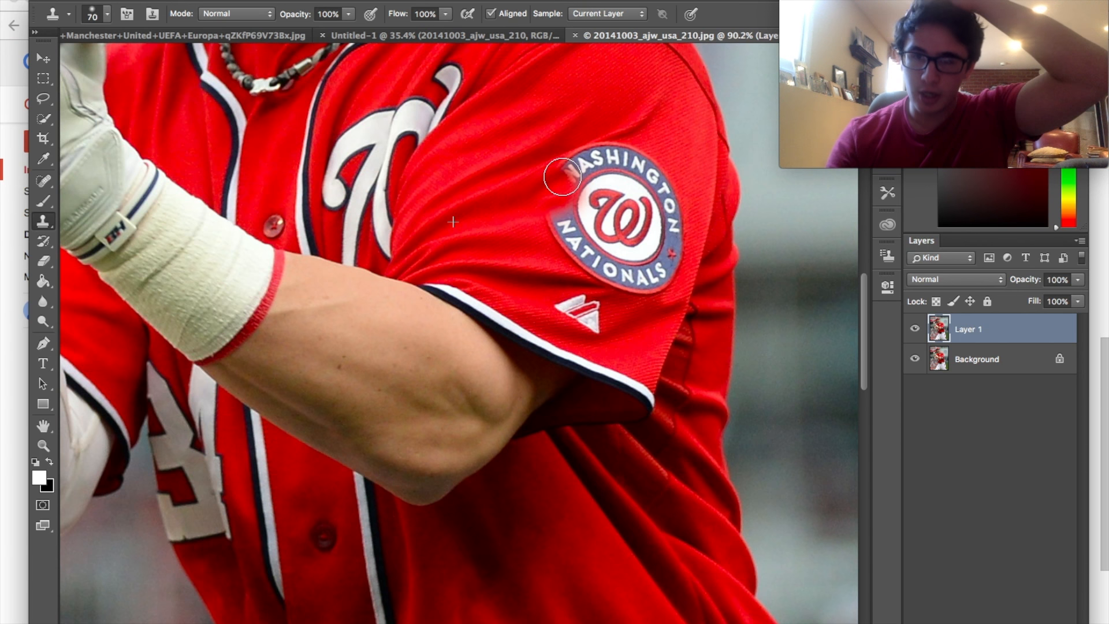
pyautogui.moveTo(564, 178)
pyautogui.mouseDown()
pyautogui.moveTo(589, 156)
pyautogui.moveTo(634, 148)
pyautogui.mouseUp()
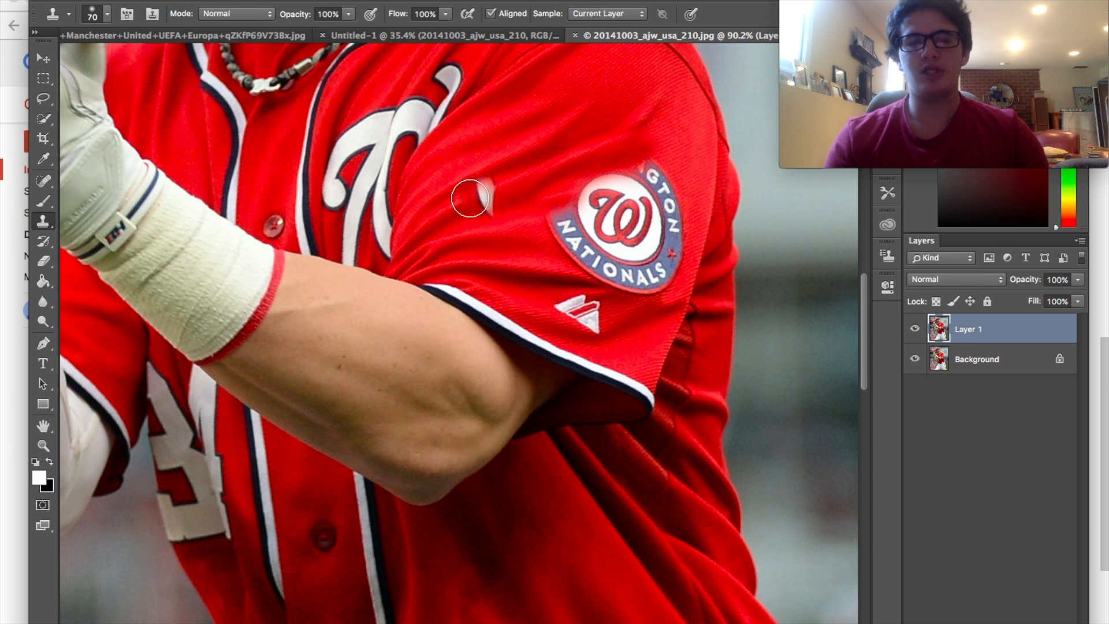
# Sample nearby fabric repeatedly and clone it over the patch's left side and parts of its upper-right and lower-right rim.
pyautogui.keyDown('alt'); pyautogui.click(469, 248); pyautogui.keyUp('alt')
pyautogui.moveTo(579, 251)
pyautogui.mouseDown()
pyautogui.moveTo(553, 212)
pyautogui.moveTo(657, 188)
pyautogui.moveTo(590, 188)
pyautogui.moveTo(585, 198)
pyautogui.moveTo(650, 178)
pyautogui.moveTo(587, 185)
pyautogui.mouseUp()
pyautogui.keyDown('alt'); pyautogui.click(466, 209); pyautogui.keyUp('alt')
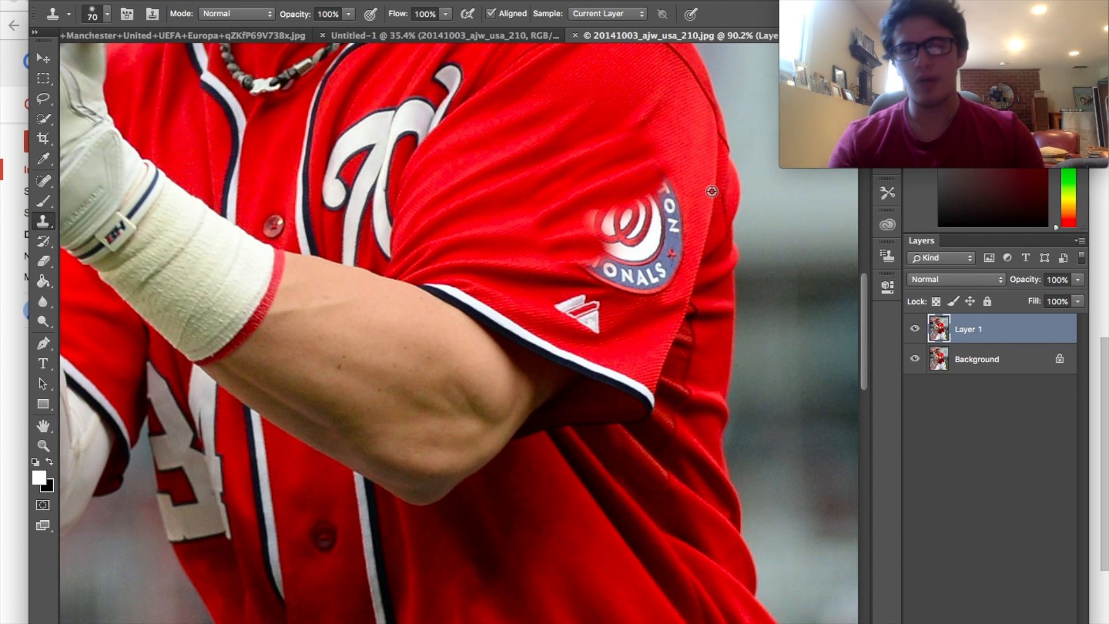
pyautogui.keyDown('alt'); pyautogui.click(701, 166); pyautogui.keyUp('alt')
pyautogui.moveTo(664, 178)
pyautogui.mouseDown()
pyautogui.moveTo(670, 168)
pyautogui.moveTo(672, 185)
pyautogui.mouseUp()
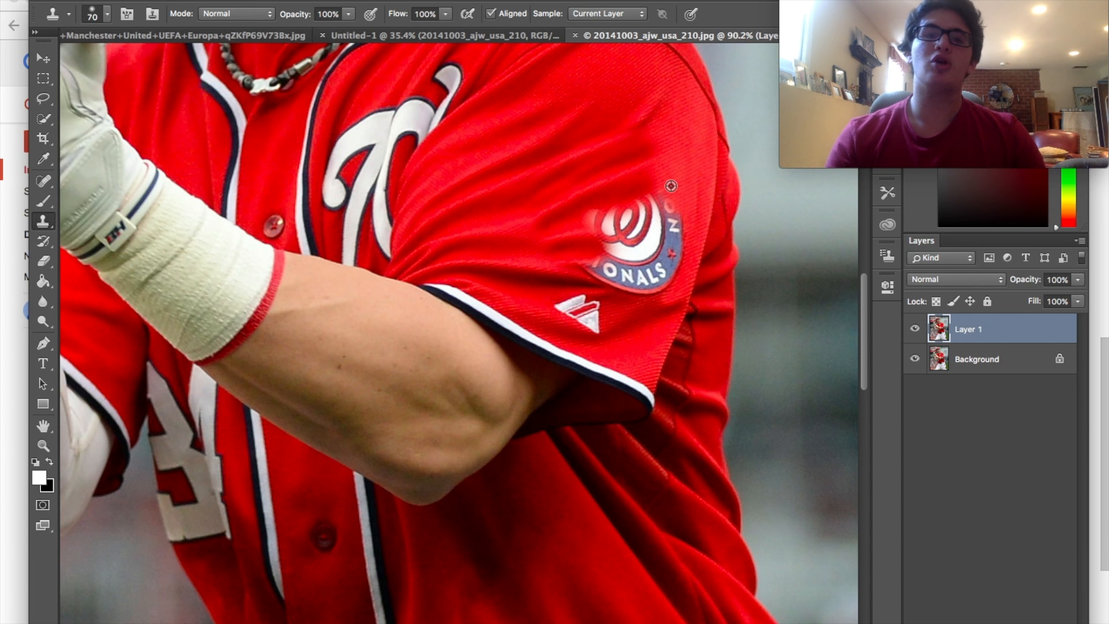
pyautogui.keyDown('alt'); pyautogui.click(639, 340); pyautogui.keyUp('alt')
pyautogui.moveTo(653, 290); pyautogui.dragTo(668, 258)
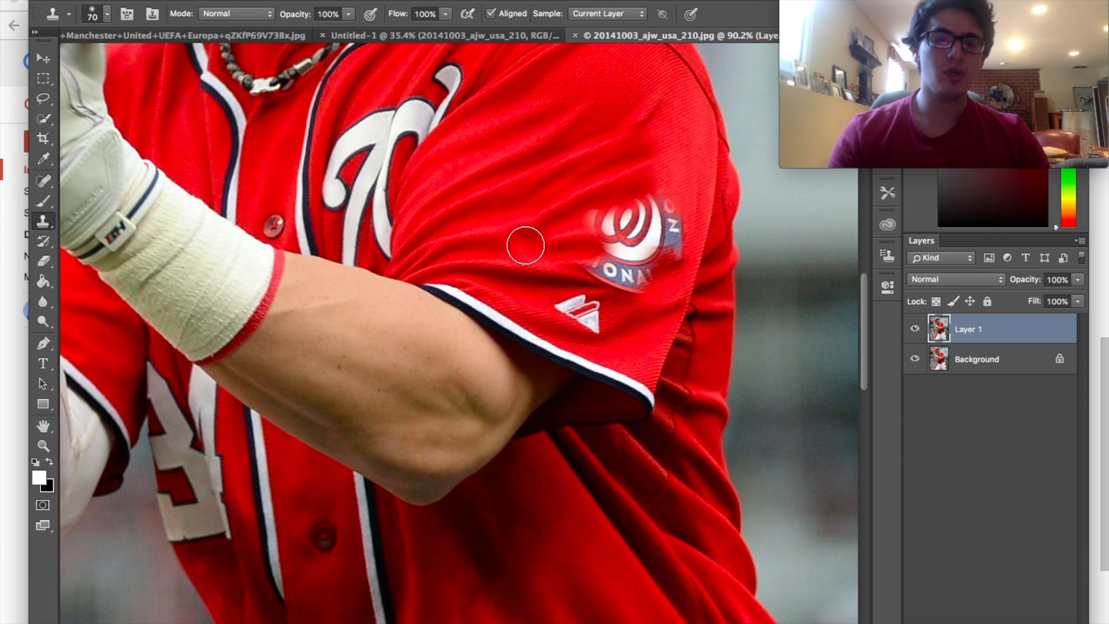
# Clone jersey fabric over the patch's central W emblem and its remaining lower lettering.
pyautogui.press('super+minus')
pyautogui.scroll(5, 457, 338)
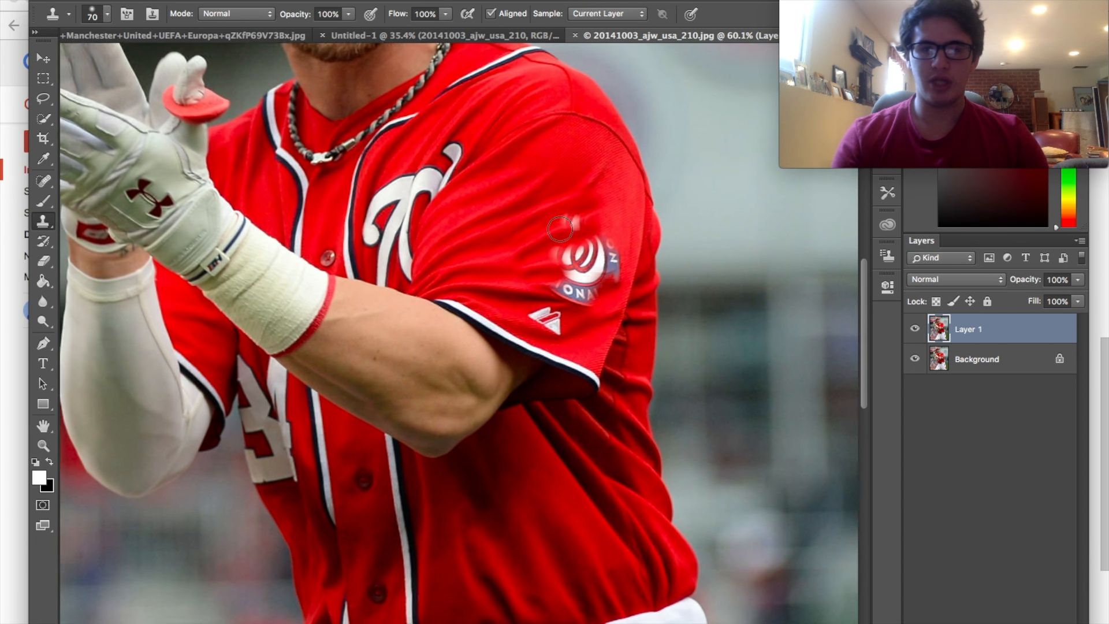
pyautogui.moveTo(627, 218)
pyautogui.mouseDown()
pyautogui.moveTo(667, 220)
pyautogui.moveTo(619, 192)
pyautogui.moveTo(688, 191)
pyautogui.mouseUp()
pyautogui.moveTo(618, 229)
pyautogui.mouseDown()
pyautogui.moveTo(684, 270)
pyautogui.moveTo(589, 264)
pyautogui.moveTo(639, 266)
pyautogui.moveTo(603, 247)
pyautogui.mouseUp()
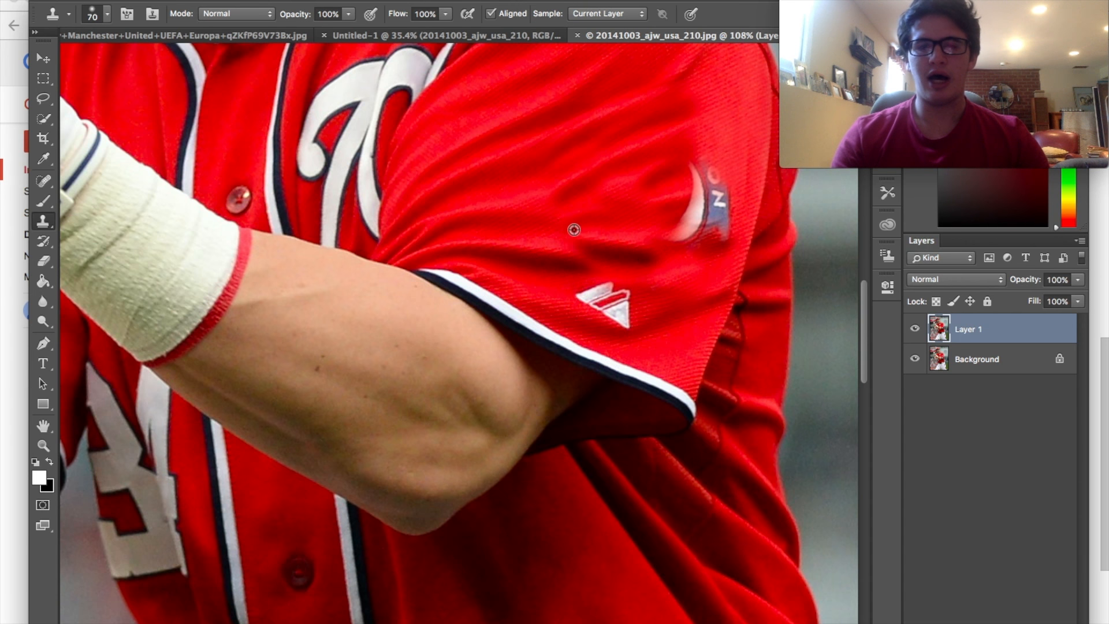
# Resample the sleeve fabric and clone over the last remnants along the patch's right edge.
pyautogui.keyDown('alt'); pyautogui.click(541, 229); pyautogui.keyUp('alt')
pyautogui.click(587, 258)
pyautogui.click(819, 329)
pyautogui.press('super+z')
pyautogui.moveTo(724, 210)
pyautogui.mouseDown()
pyautogui.moveTo(691, 226)
pyautogui.moveTo(714, 237)
pyautogui.moveTo(693, 237)
pyautogui.mouseUp()
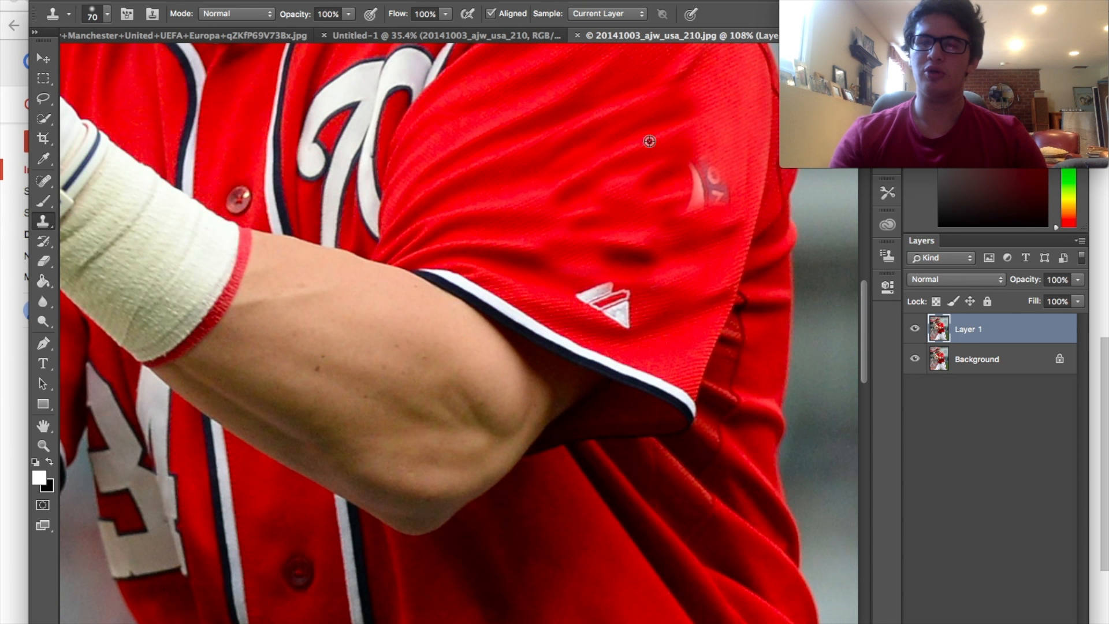
pyautogui.moveTo(729, 122)
pyautogui.mouseDown()
pyautogui.moveTo(727, 187)
pyautogui.moveTo(709, 155)
pyautogui.moveTo(692, 189)
pyautogui.mouseUp()
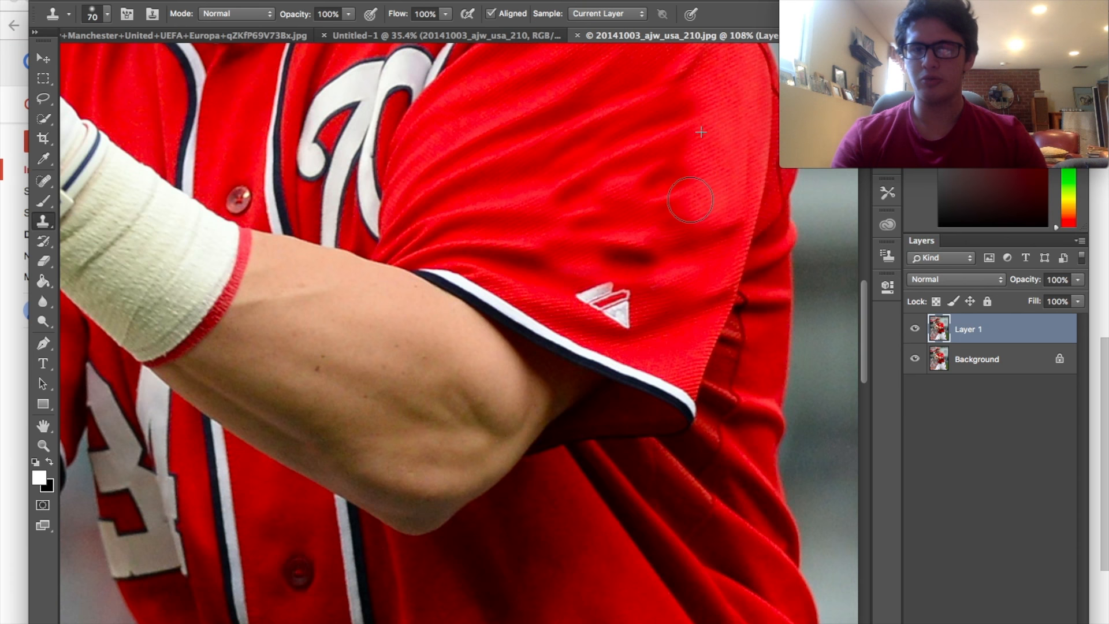
# Examine the retouched sleeve at full-figure and close-up scale, including the shoulder seam and striped trim.
pyautogui.scroll(-5, 689, 201)
pyautogui.scroll(-2, 691, 203)
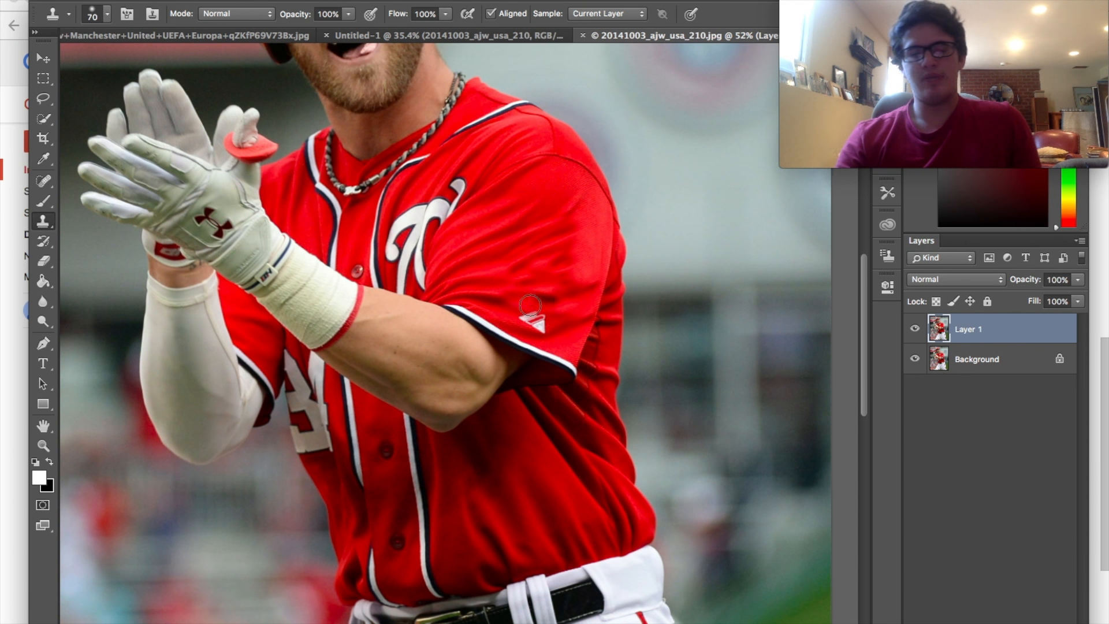
pyautogui.scroll(-3, 604, 328)
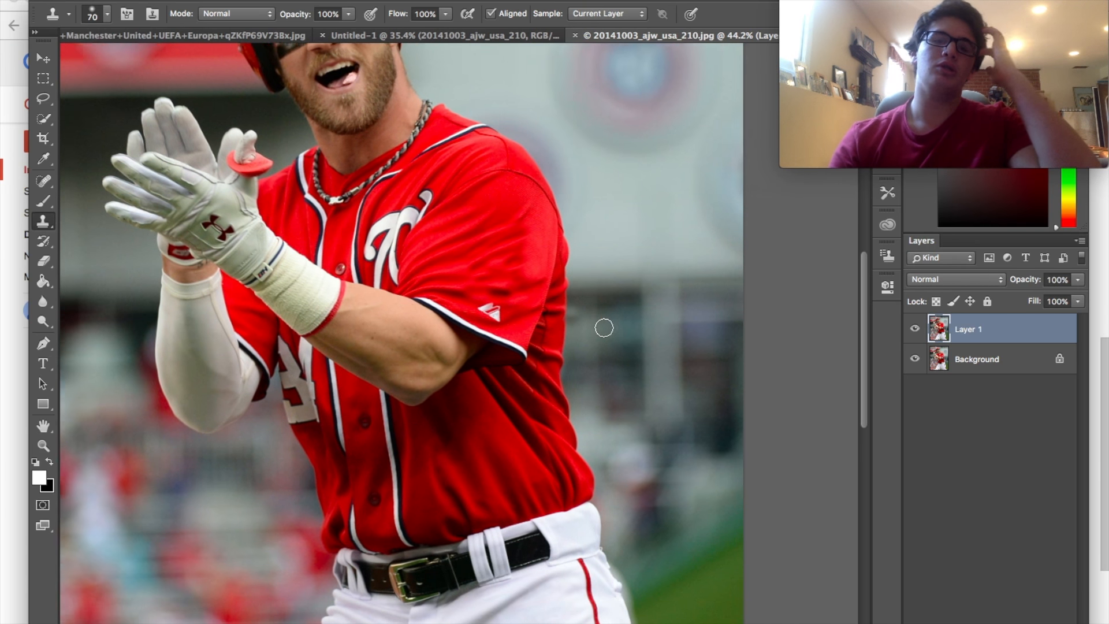
pyautogui.scroll(5, 603, 328)
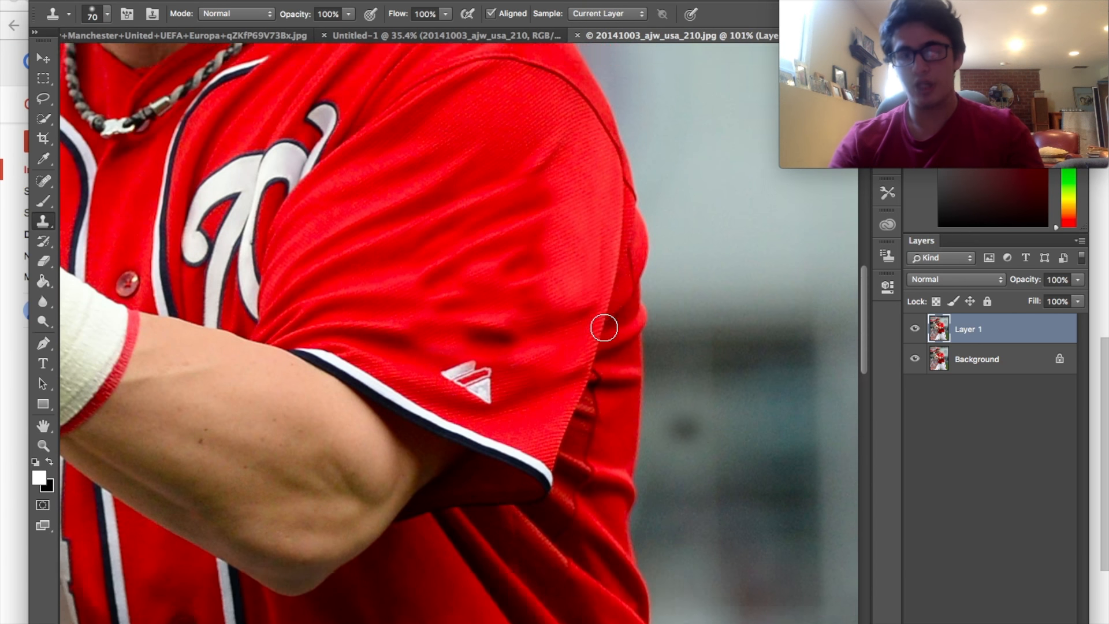
pyautogui.scroll(8, 604, 327)
pyautogui.scroll(2, 606, 327)
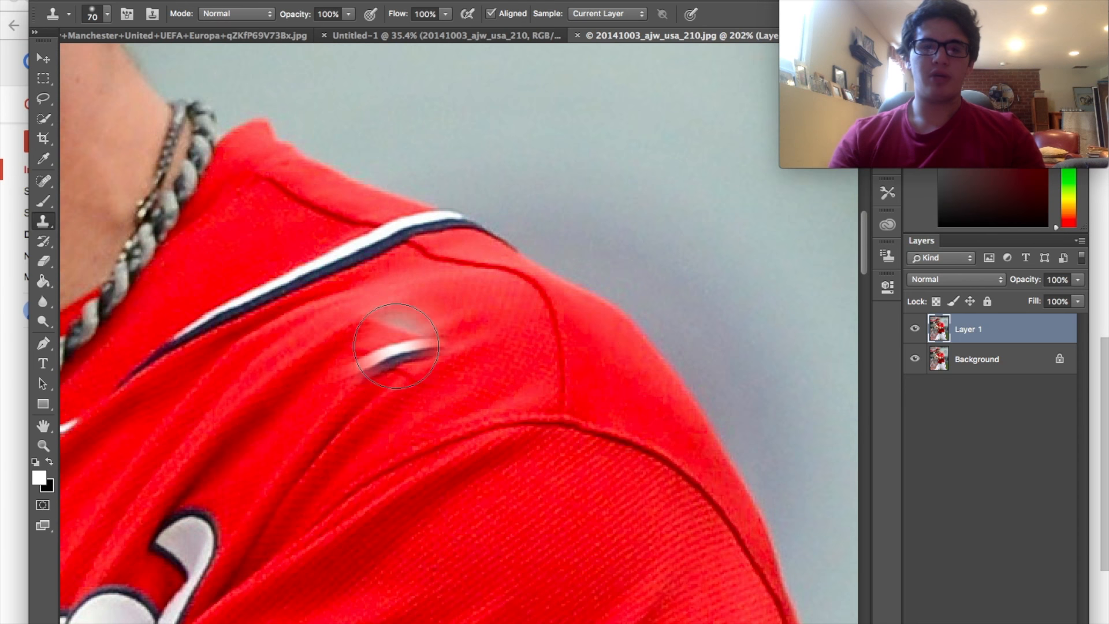
pyautogui.hscroll(-4, 400, 344)
pyautogui.scroll(-3, 401, 345)
pyautogui.scroll(-2, 400, 344)
pyautogui.hscroll(-1, 401, 344)
pyautogui.hscroll(6, 291, 391)
pyautogui.scroll(4, 291, 392)
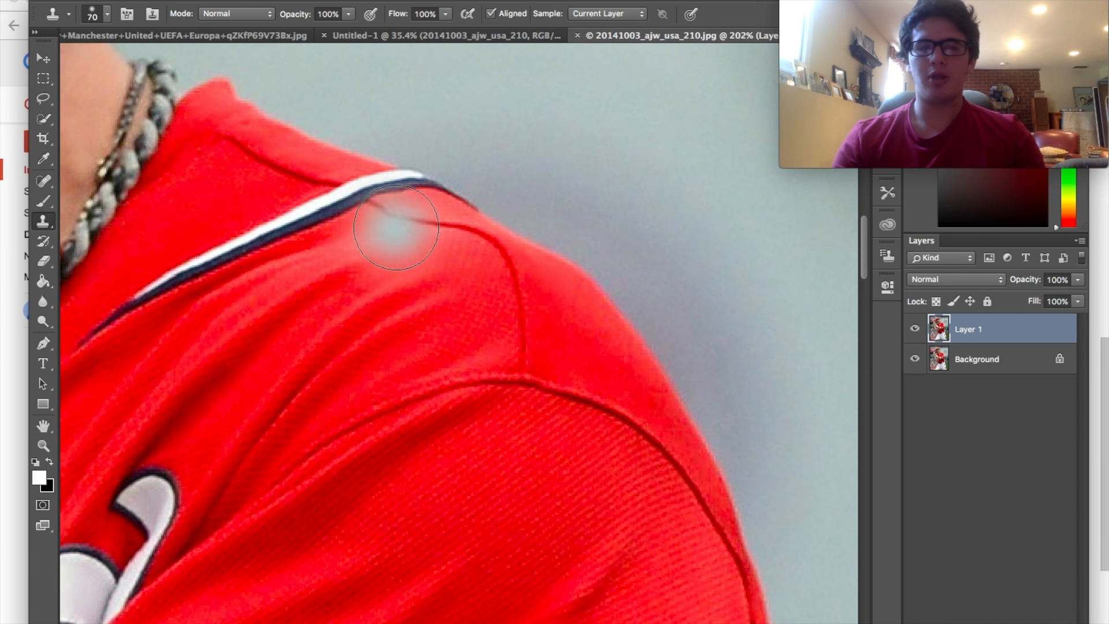
# Reduce the clone brush to 35, sample the shoulder seam and continue it across the white-and-navy collar stripe.
pyautogui.press('[')
pyautogui.press('[')
pyautogui.press('[')
pyautogui.press('[')
pyautogui.press('[')
pyautogui.scroll(6, 305, 178)
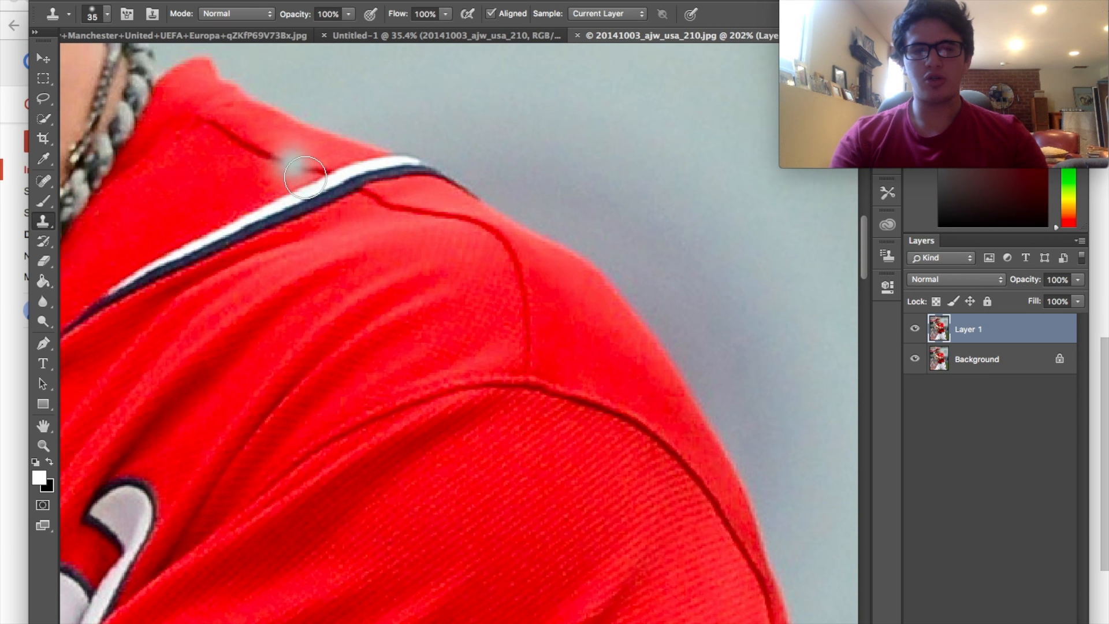
pyautogui.scroll(3, 305, 177)
pyautogui.hscroll(-1, 305, 177)
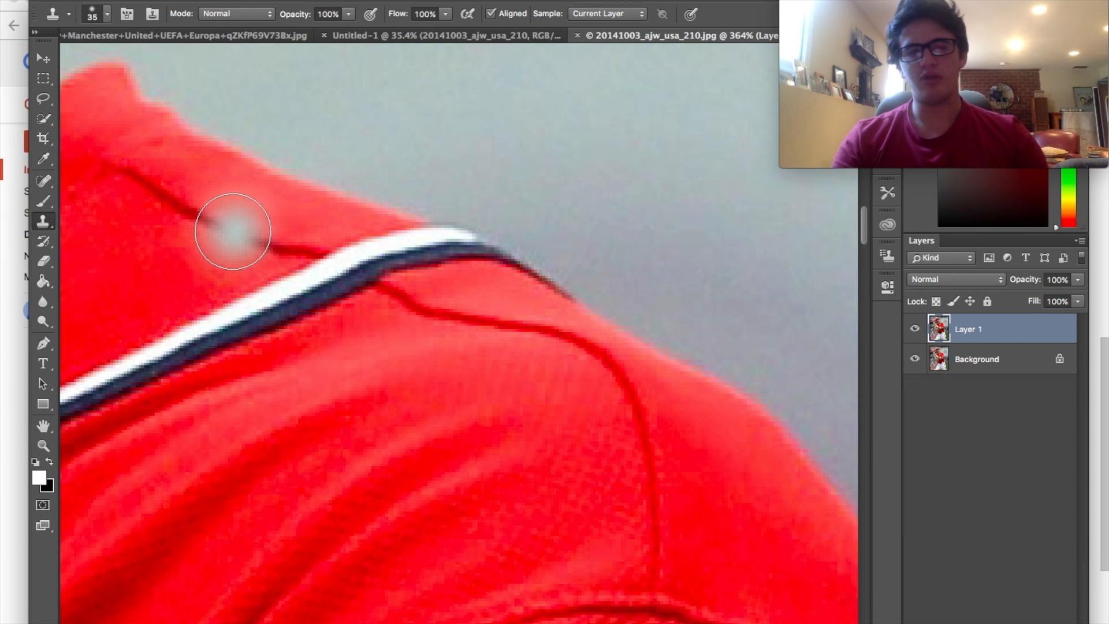
pyautogui.keyDown('alt'); pyautogui.click(206, 219); pyautogui.keyUp('alt')
pyautogui.moveTo(342, 273)
pyautogui.mouseDown()
pyautogui.moveTo(315, 276)
pyautogui.moveTo(347, 267)
pyautogui.moveTo(359, 277)
pyautogui.moveTo(387, 263)
pyautogui.moveTo(367, 285)
pyautogui.moveTo(371, 322)
pyautogui.moveTo(353, 404)
pyautogui.mouseUp()
# Shrink the clone brush to about 10 and paint red fabric over the stripe's short end at the shoulder's upper edge.
pyautogui.scroll(-3, 353, 405)
pyautogui.press('[')
pyautogui.press('[')
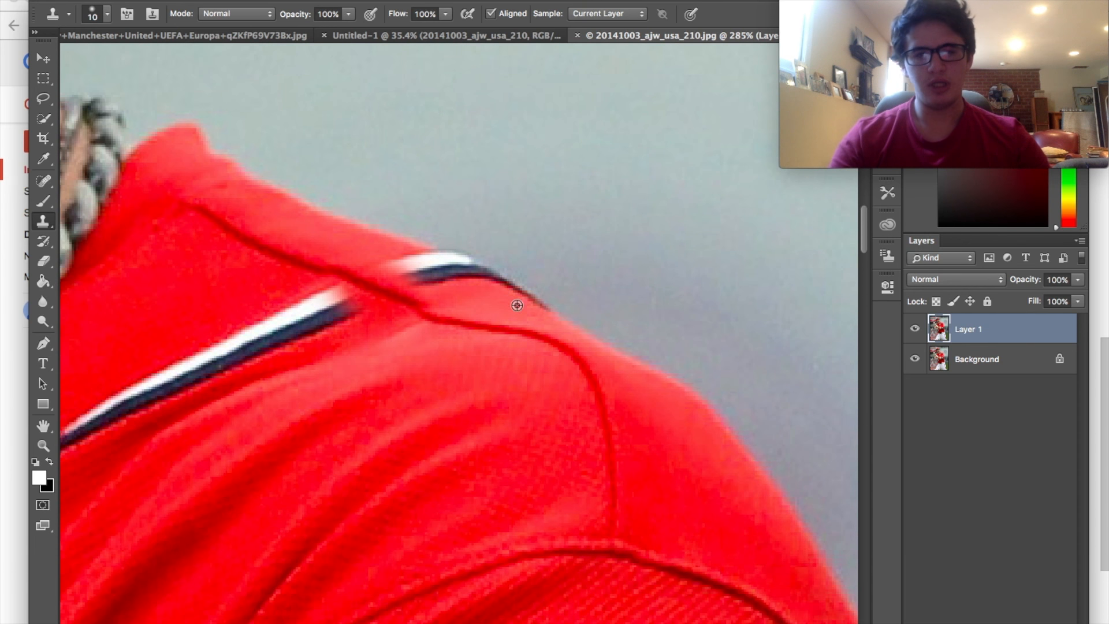
pyautogui.moveTo(474, 280); pyautogui.dragTo(432, 258)
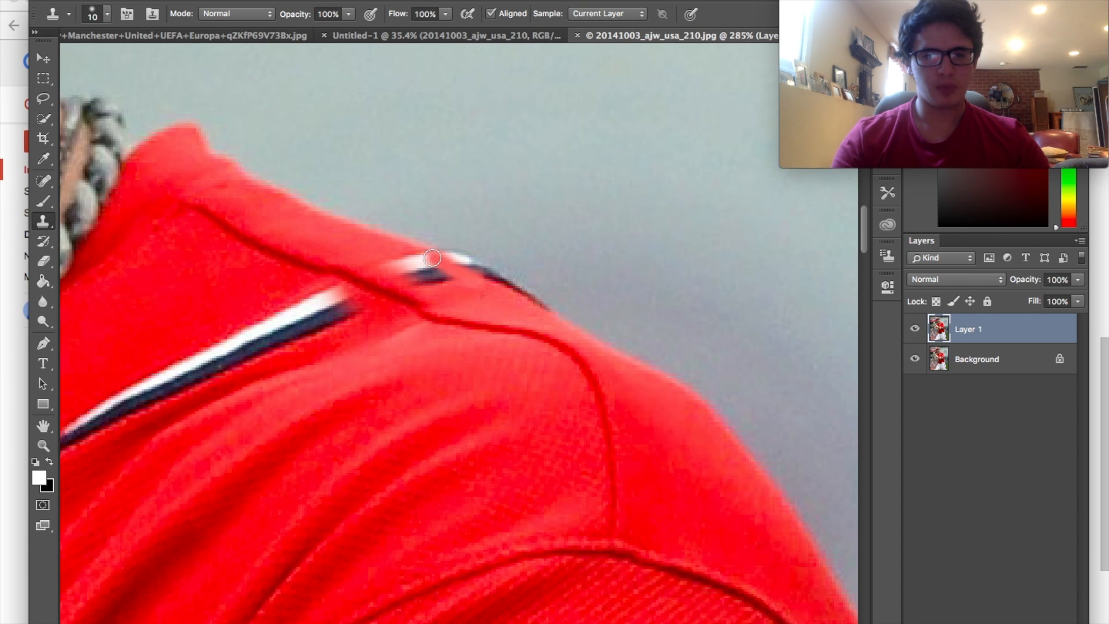
pyautogui.moveTo(466, 289); pyautogui.dragTo(402, 267)
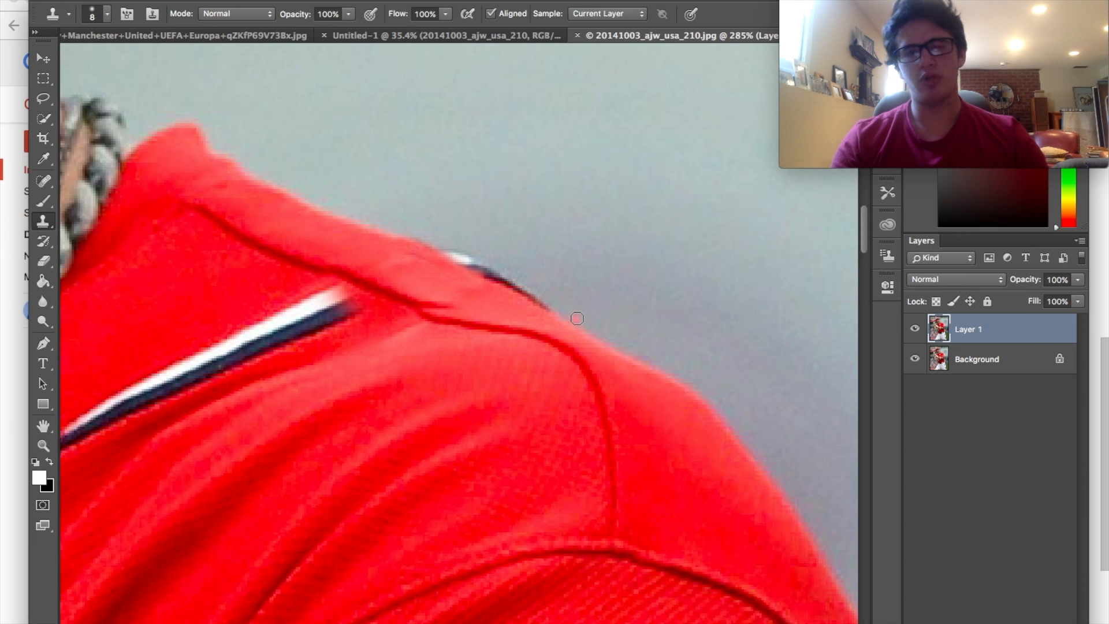
pyautogui.scroll(-10, 577, 318)
pyautogui.scroll(10, 577, 319)
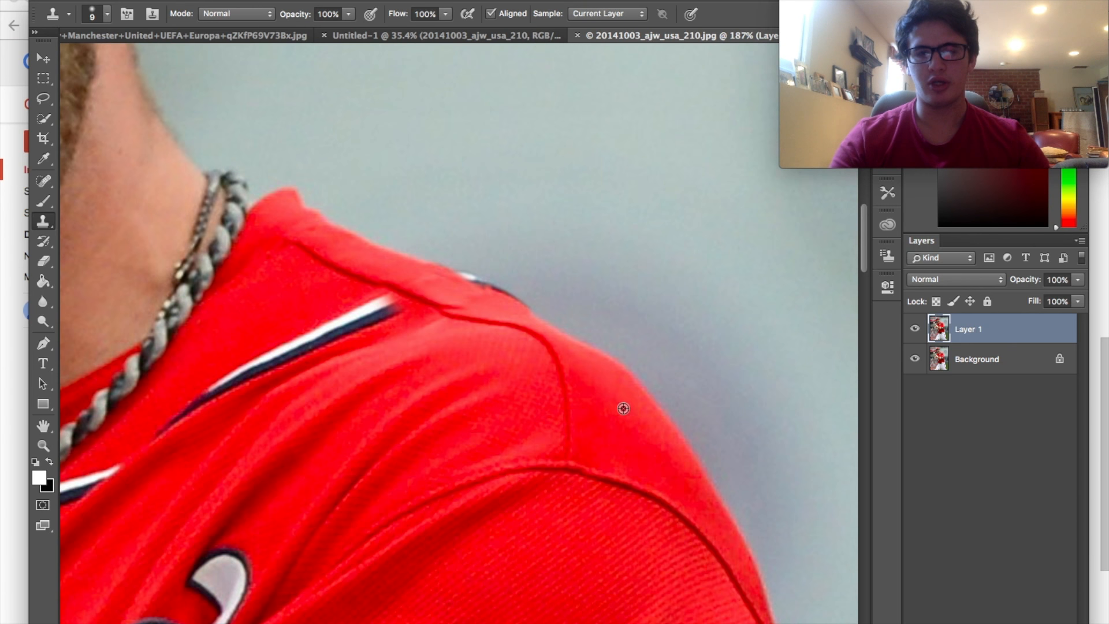
pyautogui.moveTo(507, 300); pyautogui.dragTo(452, 281)
# Clone red fabric over the stripe segment running from the shoulder seam down towards the necklace.
pyautogui.scroll(-3, 644, 359)
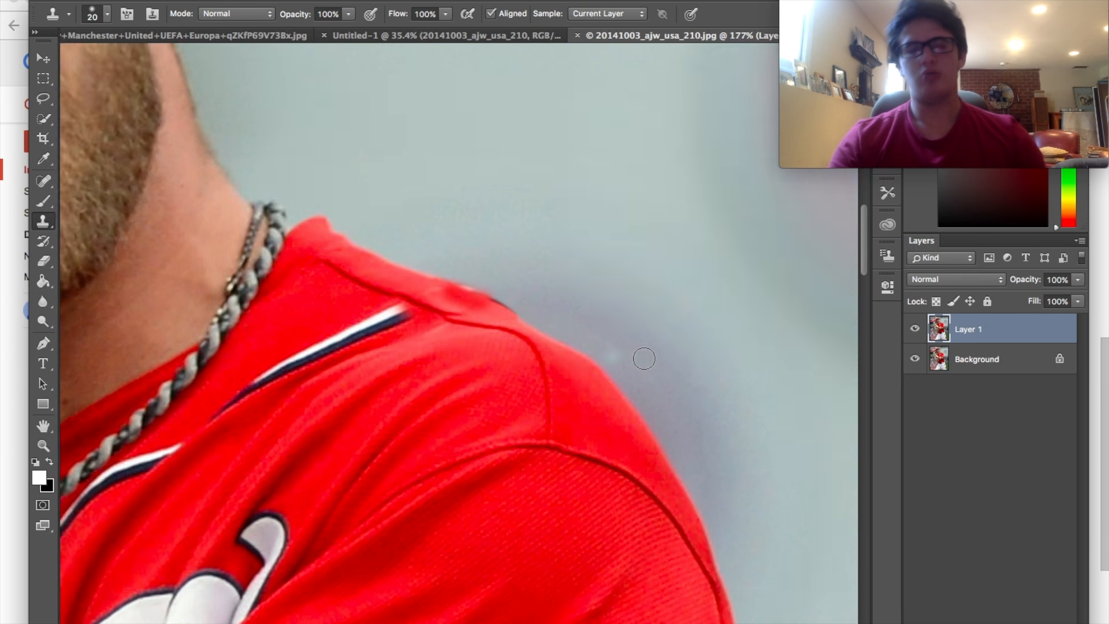
pyautogui.scroll(4, 645, 366)
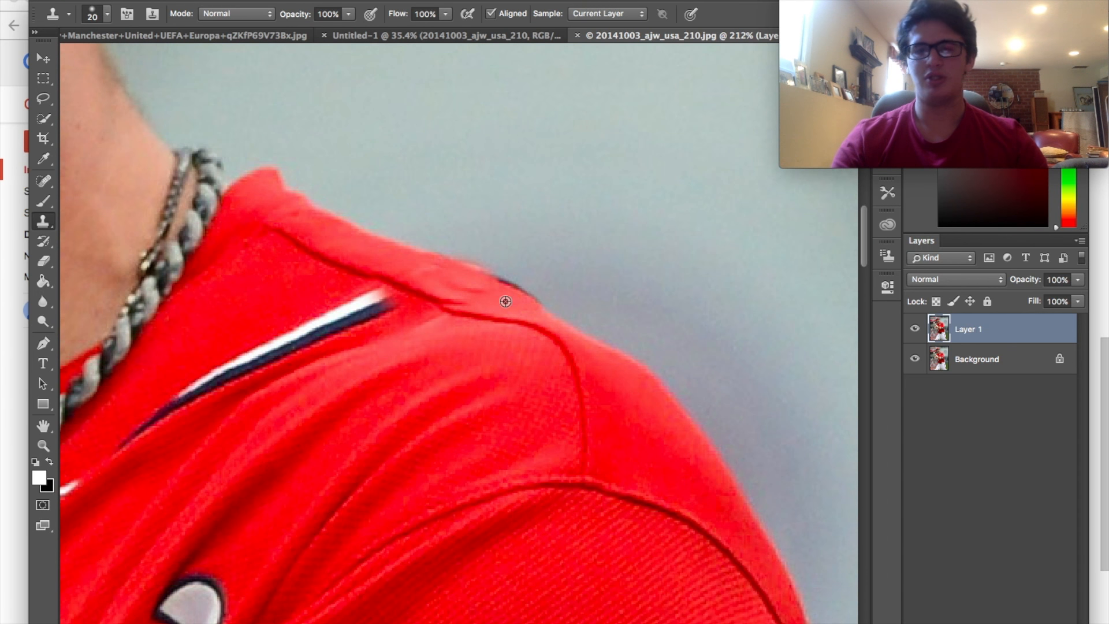
pyautogui.scroll(-2, 428, 352)
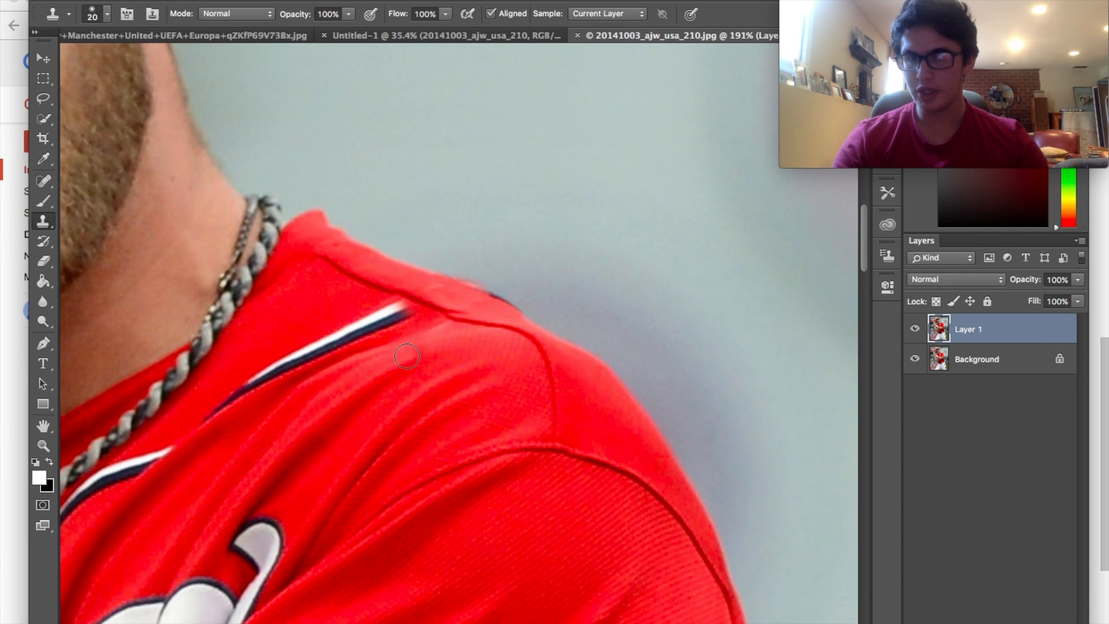
pyautogui.moveTo(403, 322)
pyautogui.mouseDown()
pyautogui.moveTo(349, 346)
pyautogui.moveTo(314, 351)
pyautogui.moveTo(228, 406)
pyautogui.mouseUp()
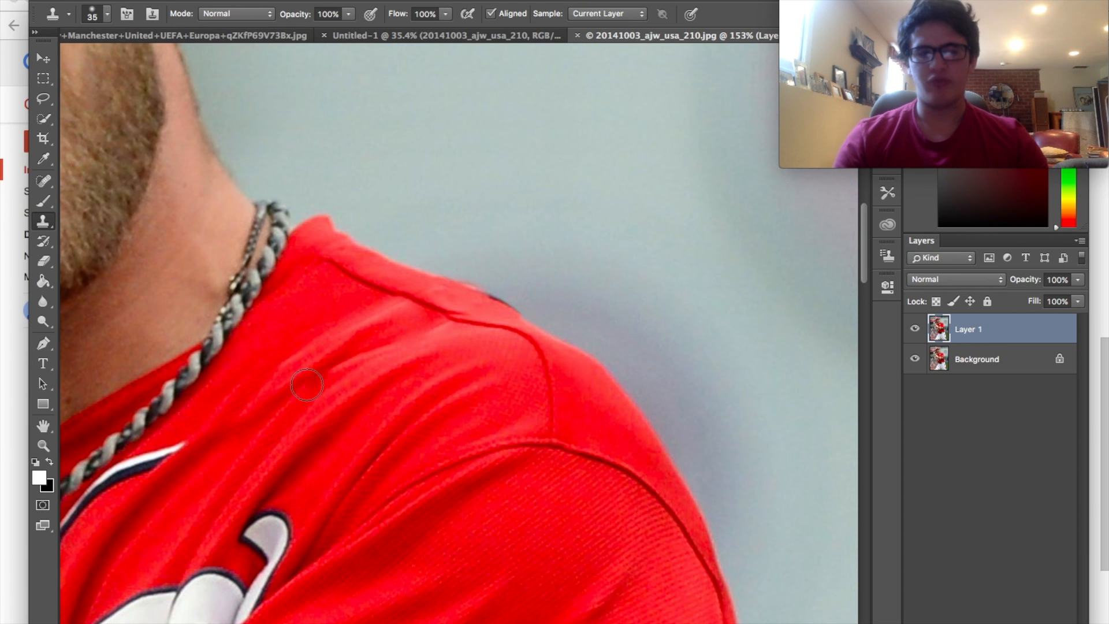
# Clone fabric with the size 35 brush over the curved collar stripe beside the necklace, down to the upper chest.
pyautogui.scroll(-4, 306, 385)
pyautogui.hscroll(-5, 306, 384)
pyautogui.moveTo(360, 316); pyautogui.dragTo(315, 347)
pyautogui.scroll(-3, 448, 326)
pyautogui.hscroll(-4, 448, 325)
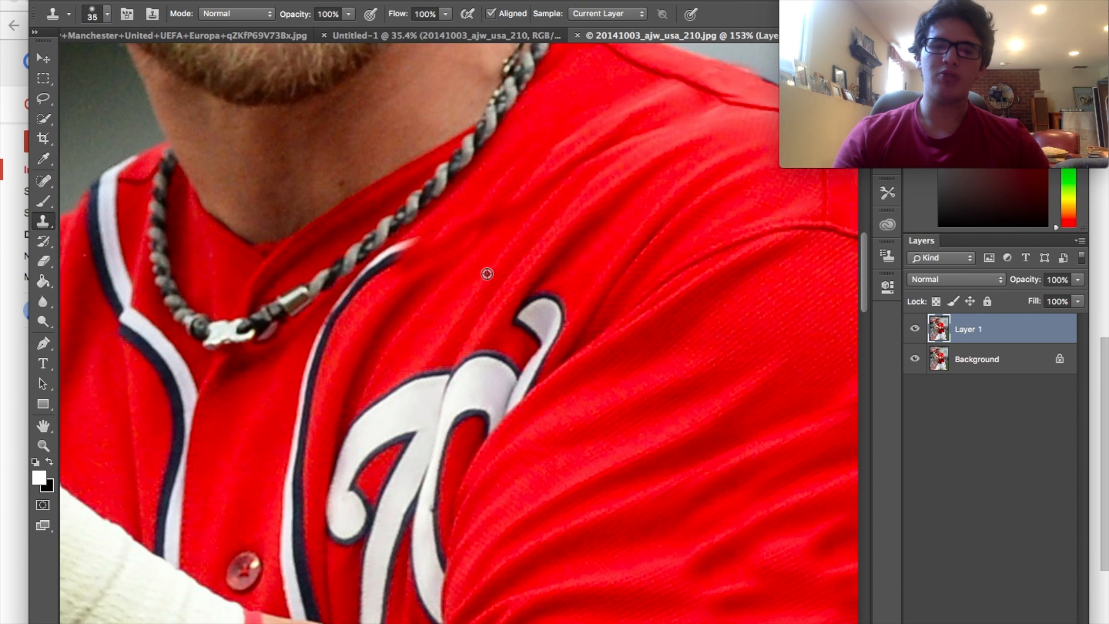
pyautogui.moveTo(404, 251); pyautogui.dragTo(314, 362)
pyautogui.scroll(-3, 313, 362)
pyautogui.hscroll(-2, 313, 362)
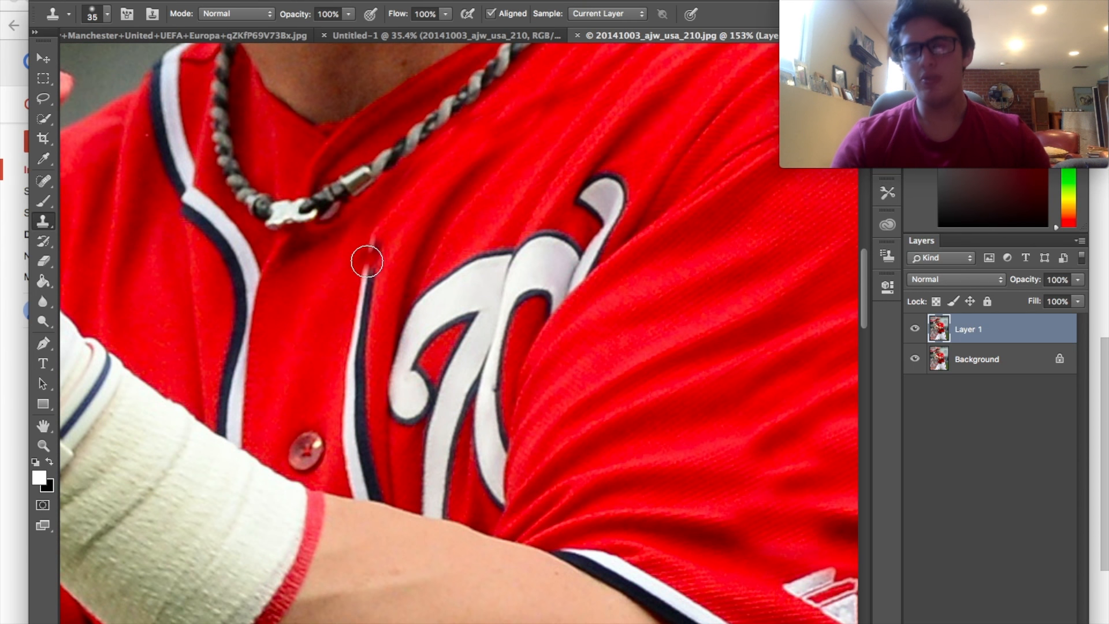
pyautogui.moveTo(377, 247); pyautogui.dragTo(366, 264)
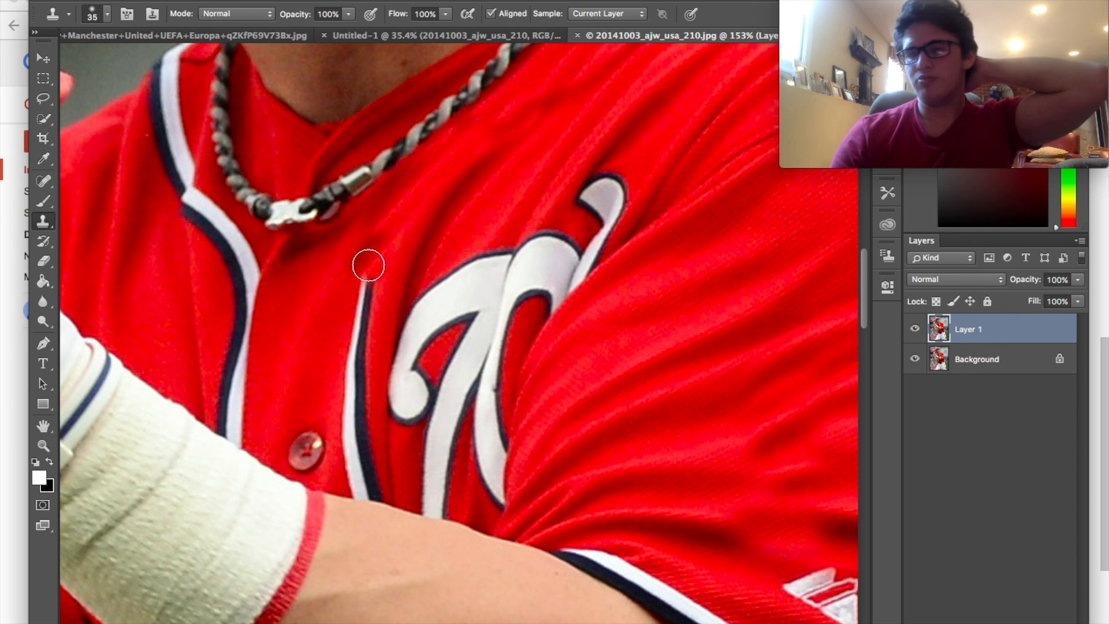
# Sample the fabric beside the placket and clone it over the vertical chest stripe between the upper button and the lettering.
pyautogui.hotkey('ctrl', '-')
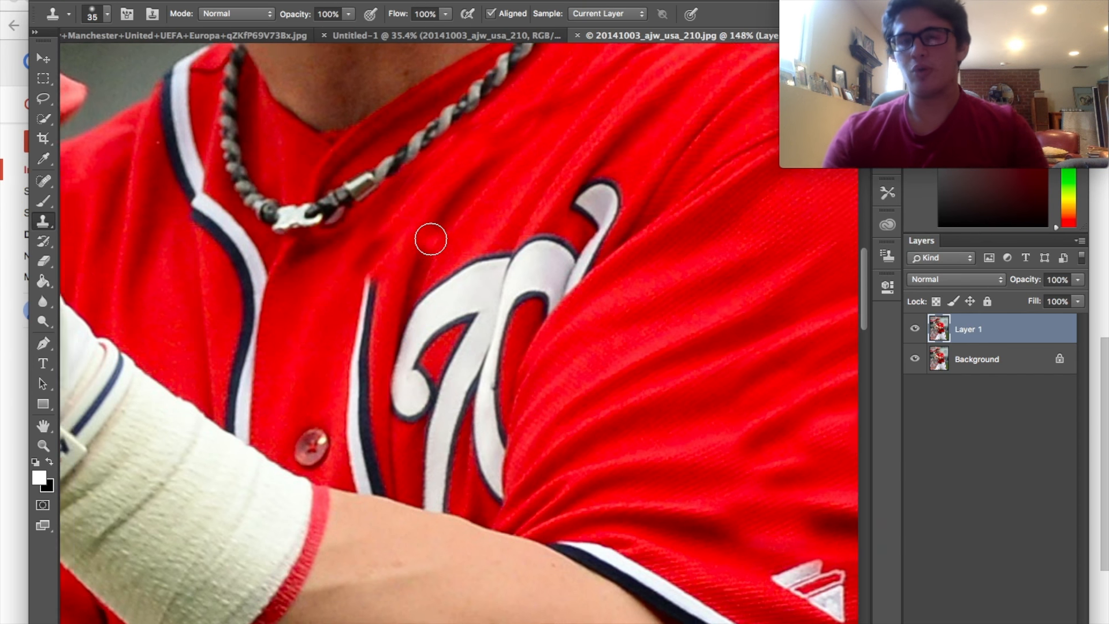
pyautogui.scroll(5, 431, 239)
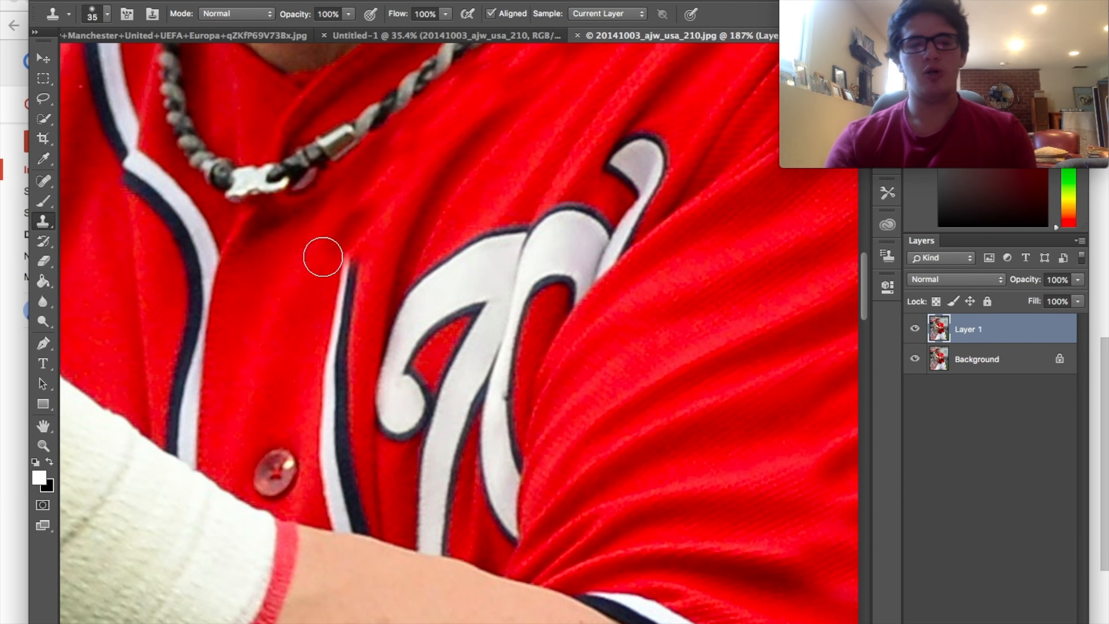
pyautogui.keyDown('alt'); pyautogui.click(288, 270); pyautogui.keyUp('alt')
pyautogui.moveTo(352, 258)
pyautogui.mouseDown()
pyautogui.moveTo(329, 399)
pyautogui.moveTo(349, 480)
pyautogui.mouseUp()
pyautogui.keyDown('alt'); pyautogui.click(298, 265); pyautogui.keyUp('alt')
pyautogui.keyDown('alt'); pyautogui.click(343, 267); pyautogui.keyUp('alt')
# Resample nearby fabric and clone with a size 15 brush over the chest stripe's last remnants above the forearm.
pyautogui.scroll(4, 349, 480)
pyautogui.scroll(-1, 349, 481)
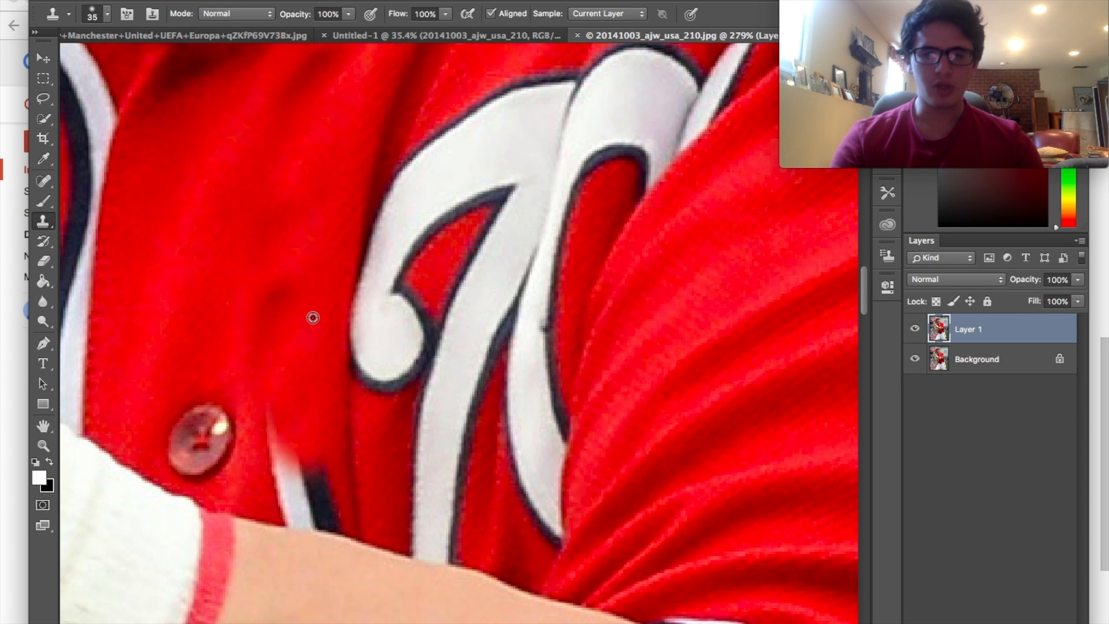
pyautogui.keyDown('alt'); pyautogui.click(313, 318); pyautogui.keyUp('alt')
pyautogui.press('[')
pyautogui.moveTo(281, 396)
pyautogui.mouseDown()
pyautogui.moveTo(282, 461)
pyautogui.moveTo(315, 473)
pyautogui.moveTo(334, 509)
pyautogui.mouseUp()
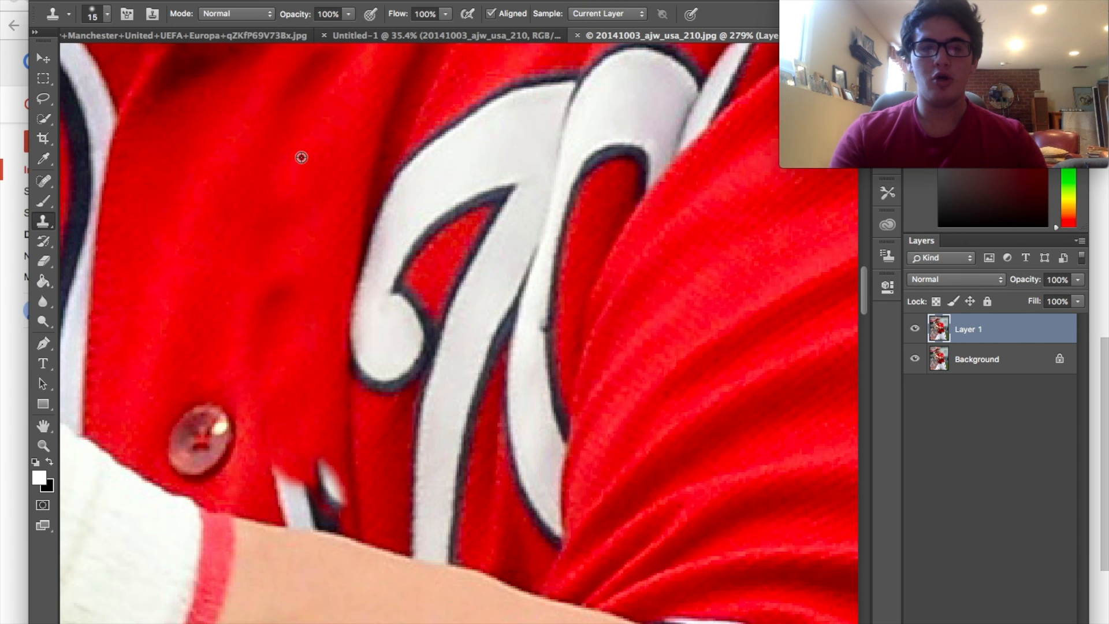
pyautogui.moveTo(328, 470)
pyautogui.mouseDown()
pyautogui.moveTo(330, 510)
pyautogui.moveTo(349, 521)
pyautogui.moveTo(288, 513)
pyautogui.moveTo(283, 482)
pyautogui.moveTo(295, 483)
pyautogui.moveTo(275, 470)
pyautogui.mouseUp()
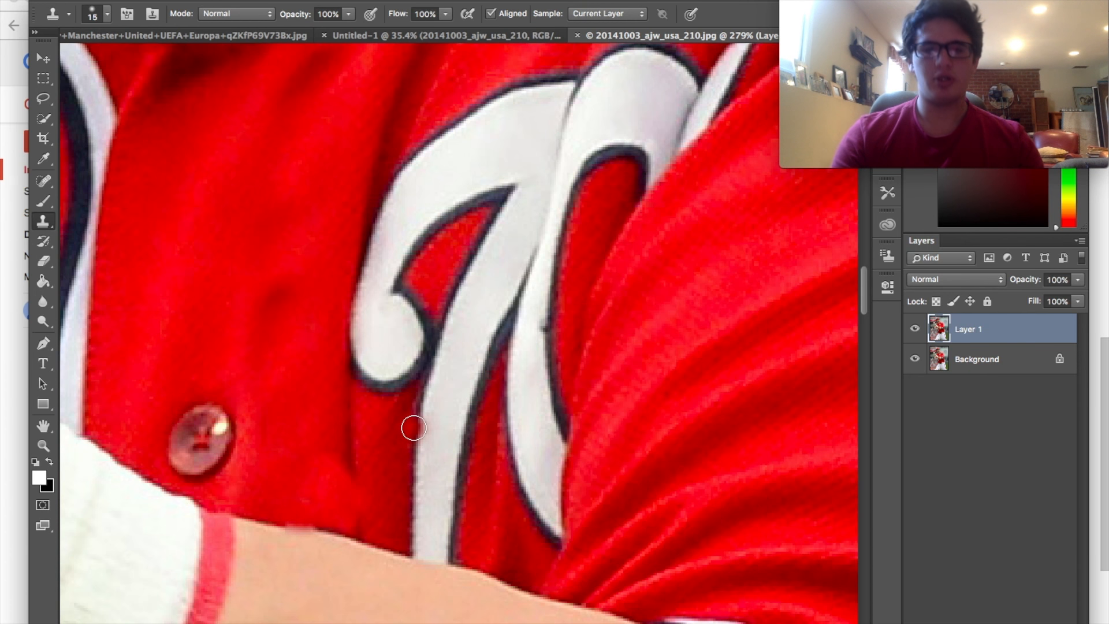
# Clone jersey fabric over the upper curls of the white chest lettering, enlarging the brush to 50.
pyautogui.scroll(-5, 413, 426)
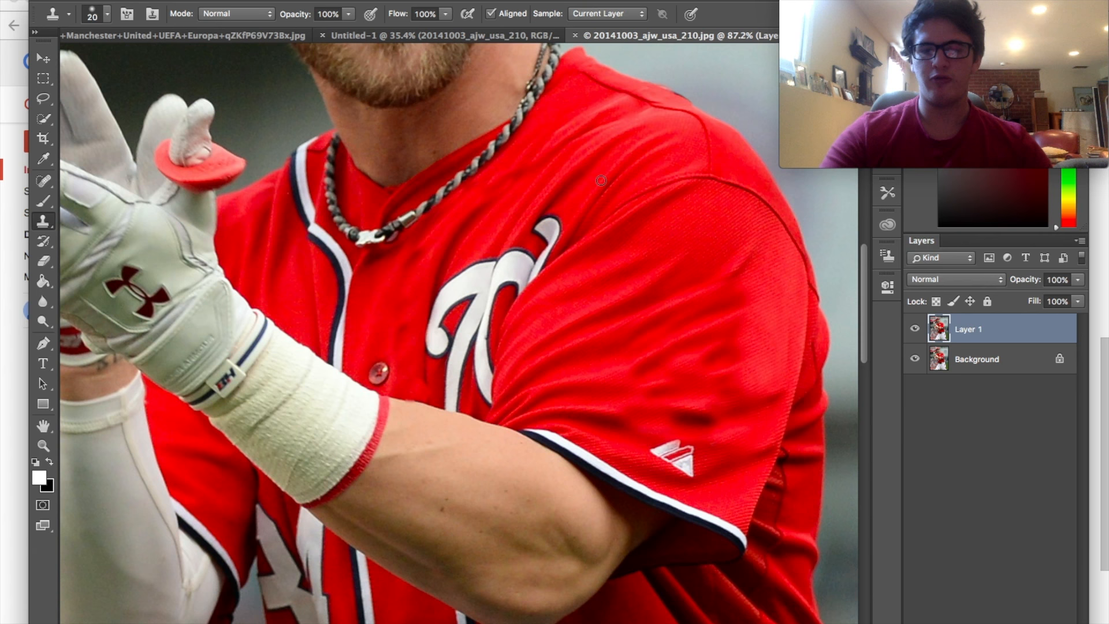
pyautogui.moveTo(560, 235)
pyautogui.mouseDown()
pyautogui.moveTo(546, 246)
pyautogui.moveTo(540, 230)
pyautogui.mouseUp()
pyautogui.click(503, 278)
pyautogui.press(']')
pyautogui.press(']')
pyautogui.press(']')
pyautogui.moveTo(504, 278)
pyautogui.mouseDown()
pyautogui.moveTo(510, 254)
pyautogui.moveTo(483, 297)
pyautogui.moveTo(440, 296)
pyautogui.moveTo(468, 279)
pyautogui.moveTo(450, 312)
pyautogui.moveTo(466, 331)
pyautogui.mouseUp()
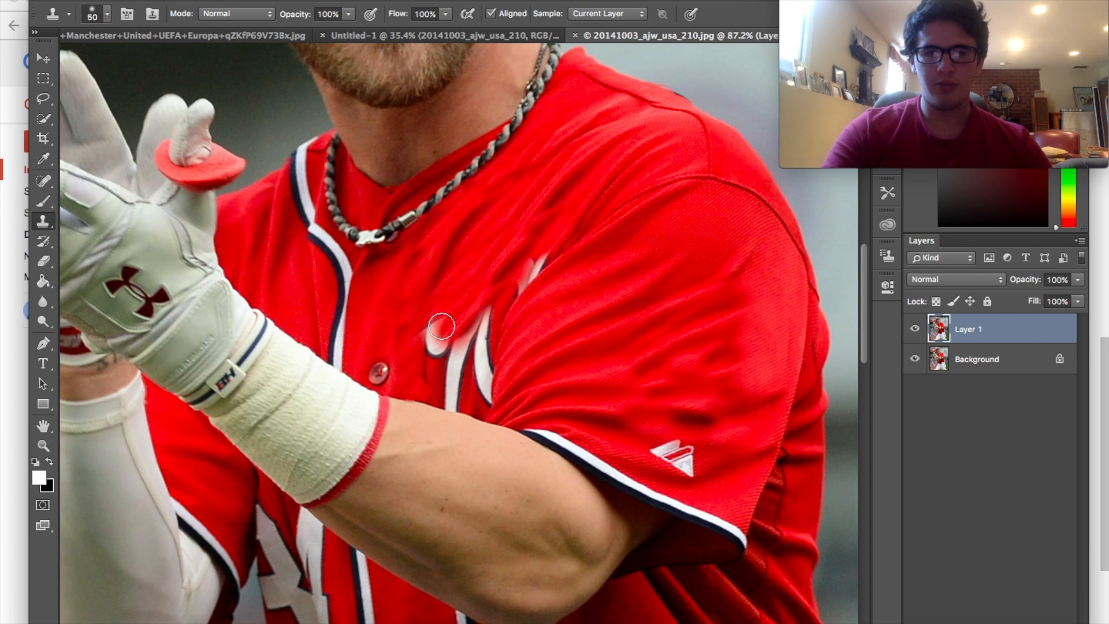
pyautogui.moveTo(437, 332)
pyautogui.mouseDown()
pyautogui.moveTo(432, 368)
pyautogui.moveTo(433, 332)
pyautogui.mouseUp()
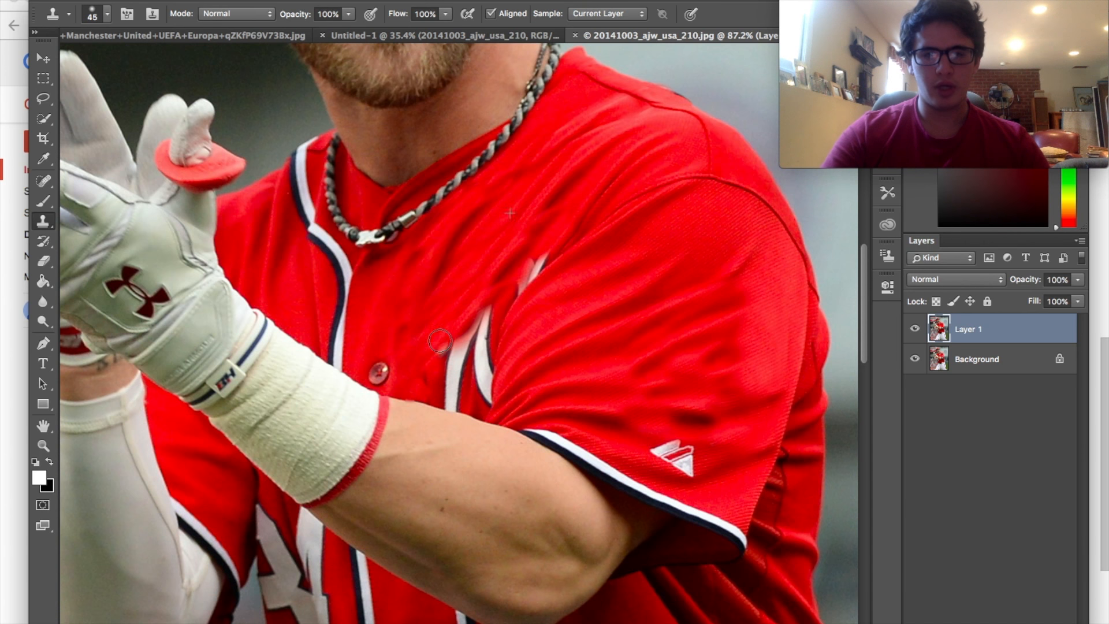
# Clone fabric with the size 45 brush over the chest lettering's remaining stems and its fragment beside the sleeve.
pyautogui.moveTo(483, 366); pyautogui.dragTo(487, 311)
pyautogui.moveTo(543, 253); pyautogui.dragTo(528, 263)
pyautogui.scroll(-3, 527, 262)
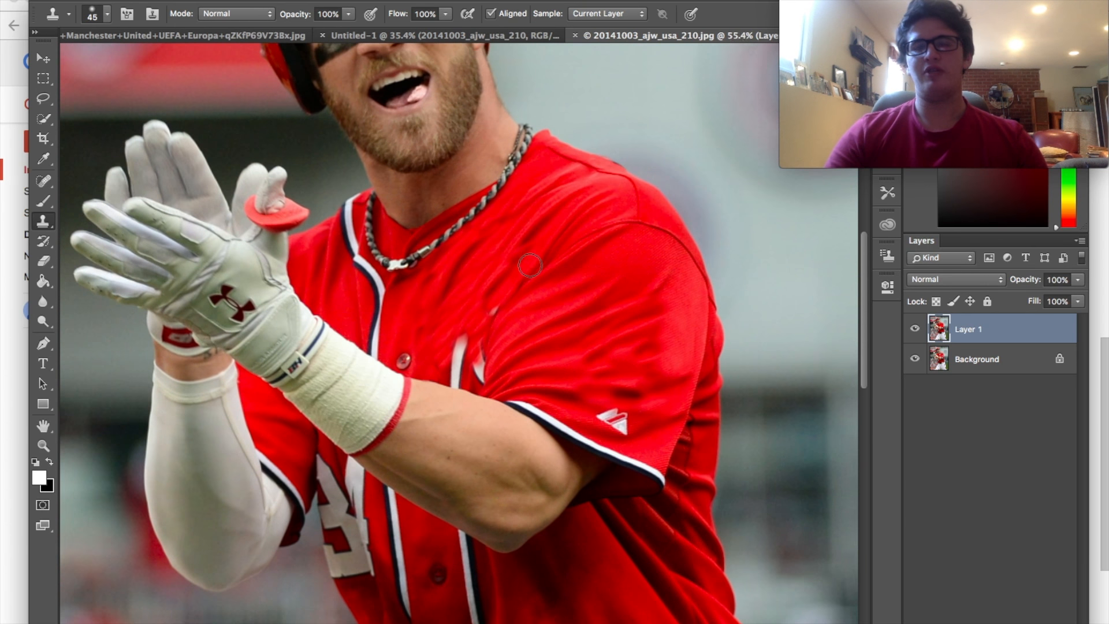
pyautogui.scroll(3, 530, 265)
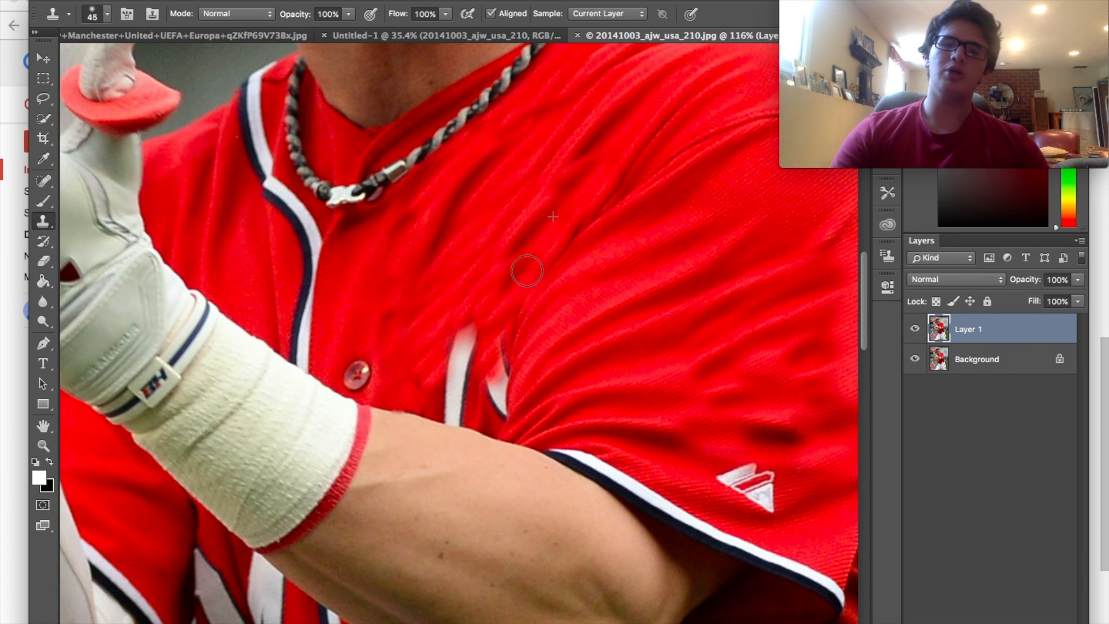
pyautogui.moveTo(504, 366)
pyautogui.mouseDown()
pyautogui.moveTo(499, 412)
pyautogui.moveTo(504, 309)
pyautogui.moveTo(469, 330)
pyautogui.moveTo(472, 358)
pyautogui.moveTo(455, 339)
pyautogui.moveTo(461, 391)
pyautogui.moveTo(444, 384)
pyautogui.moveTo(436, 357)
pyautogui.mouseUp()
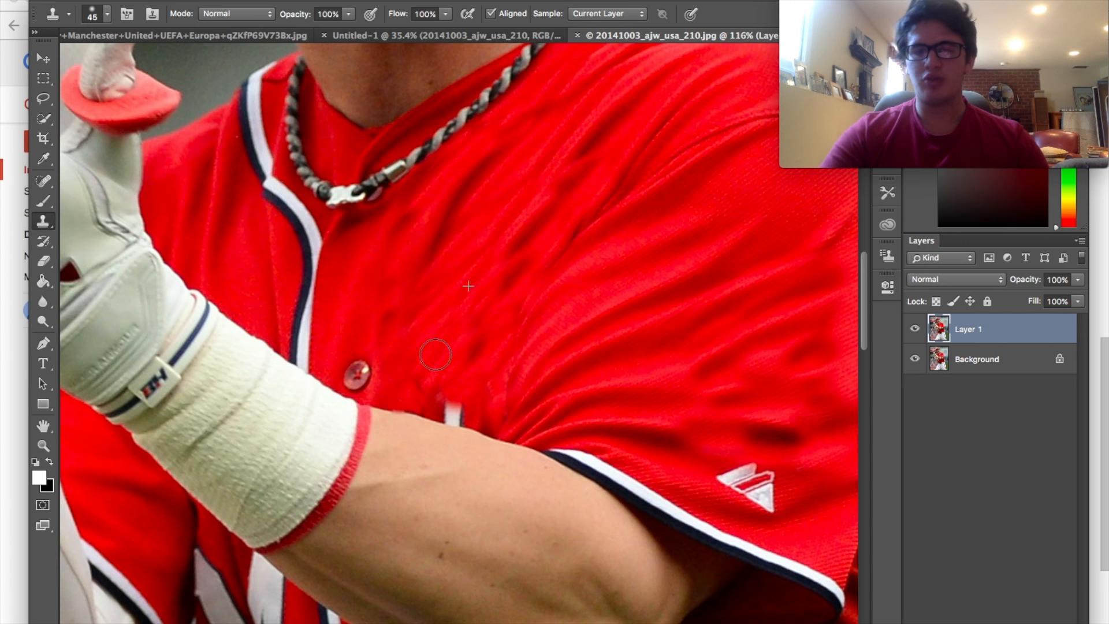
# Set the clone brush to 35, resample the chest folds and cover the last lettering remnant at the forearm's edge.
pyautogui.scroll(3, 468, 370)
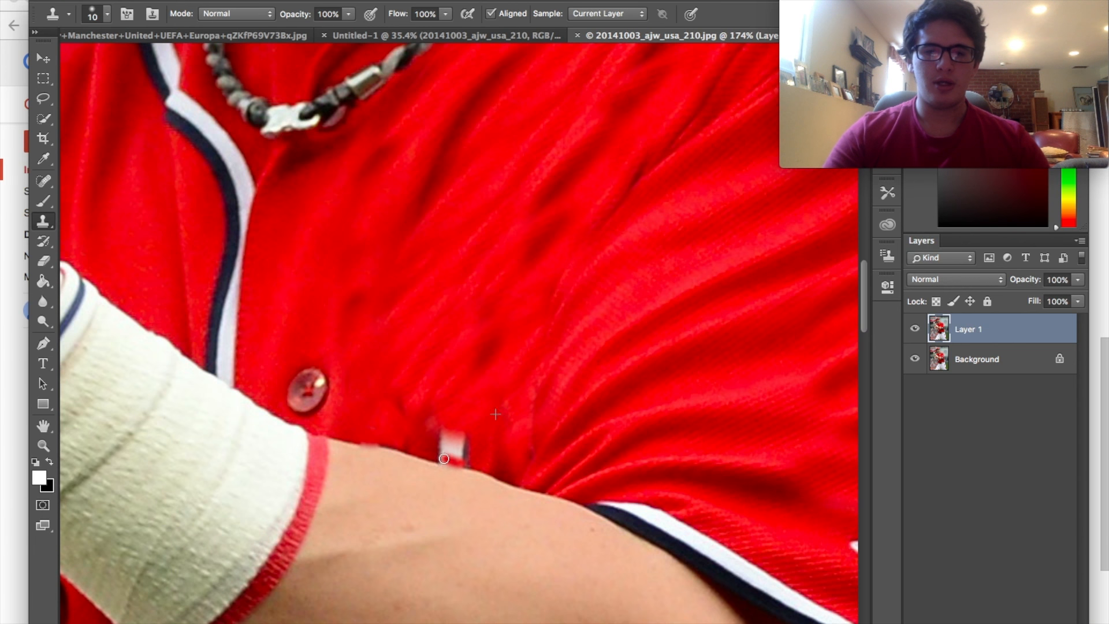
pyautogui.press(']')
pyautogui.press(']')
pyautogui.press(']')
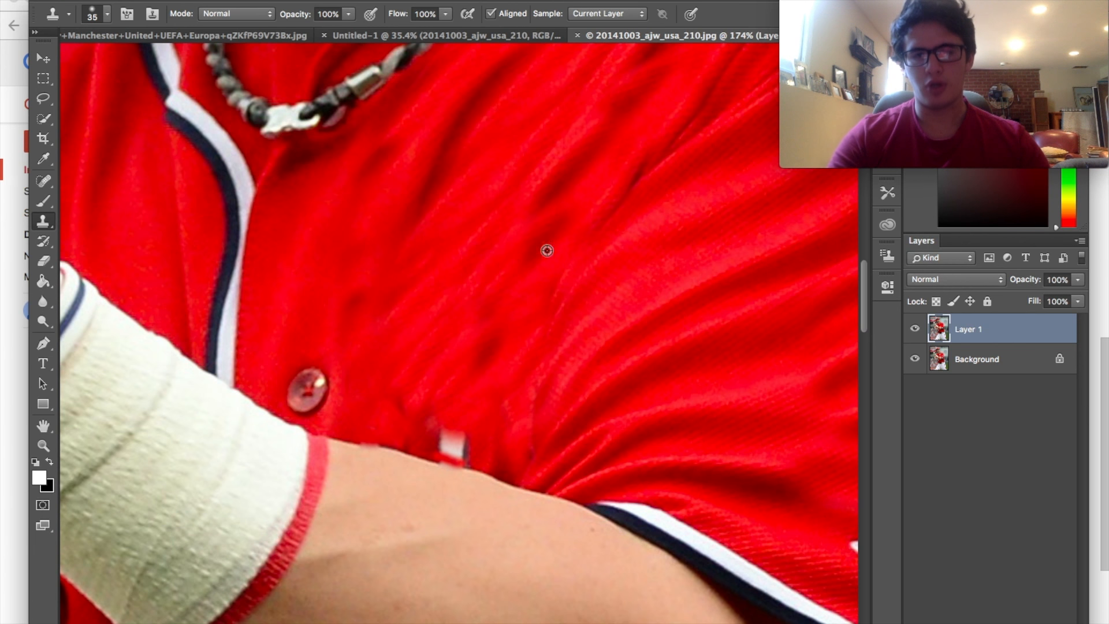
pyautogui.keyDown('alt'); pyautogui.click(573, 167); pyautogui.keyUp('alt')
pyautogui.moveTo(445, 445); pyautogui.dragTo(462, 442)
# Sample the lower jersey fabric and clone it over the stripe beside the lower buttons, from the belt up towards the elbow.
pyautogui.scroll(-15, 461, 442)
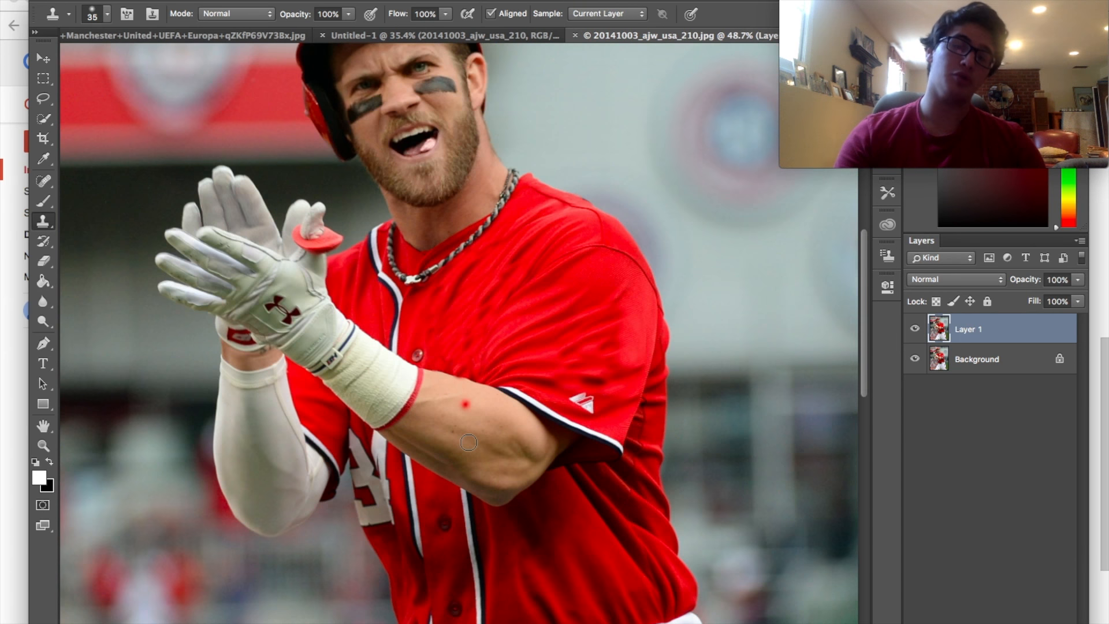
pyautogui.scroll(-3, 468, 442)
pyautogui.scroll(10, 469, 442)
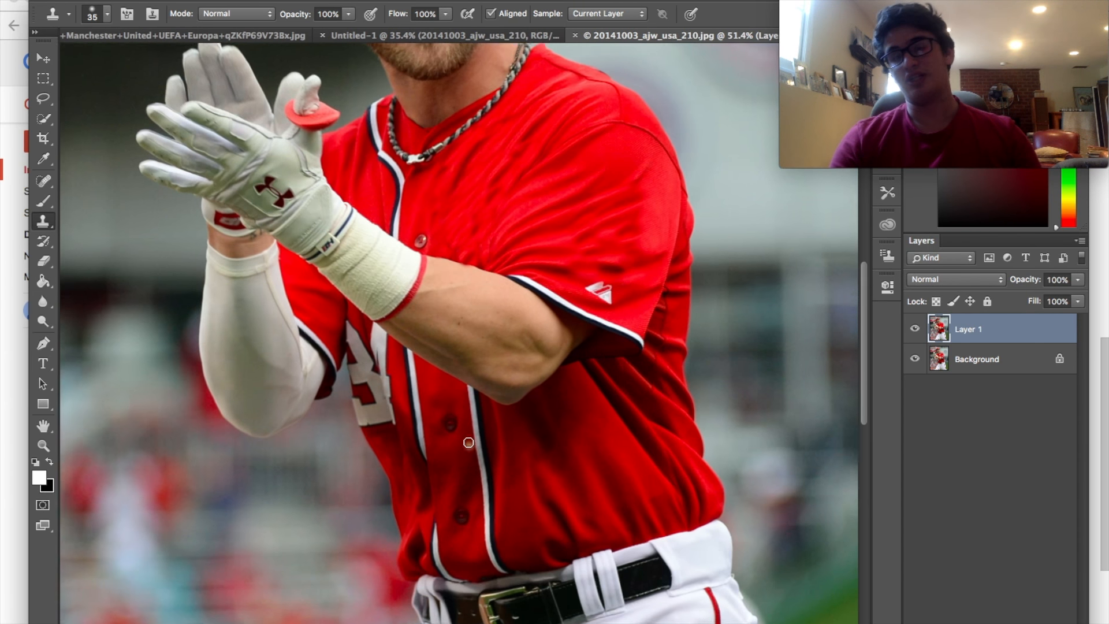
pyautogui.scroll(-10, 468, 442)
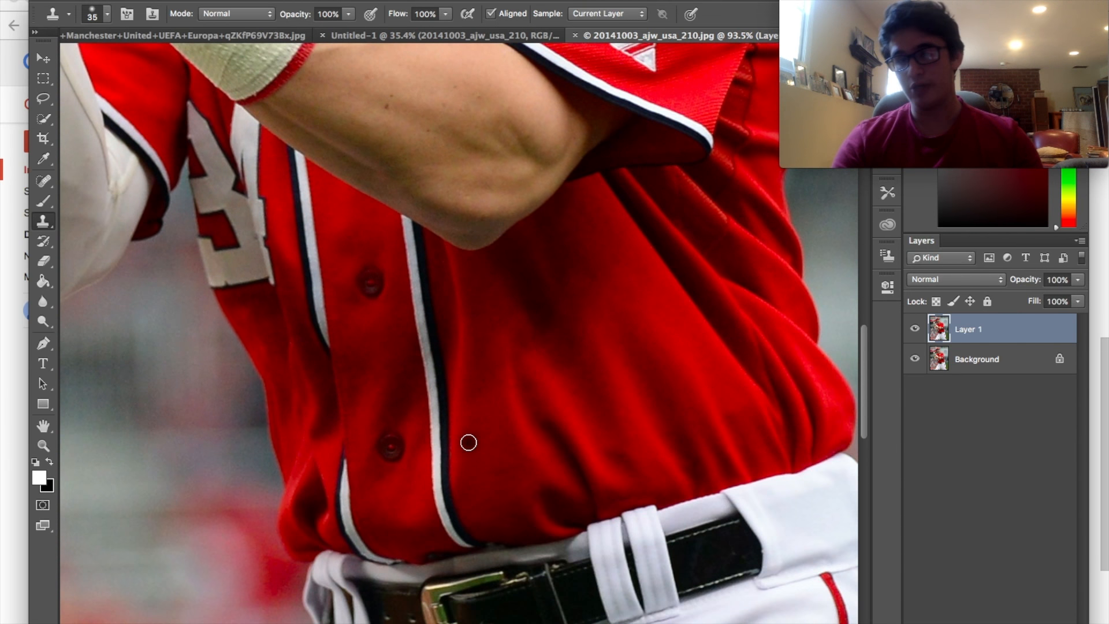
pyautogui.scroll(4, 469, 442)
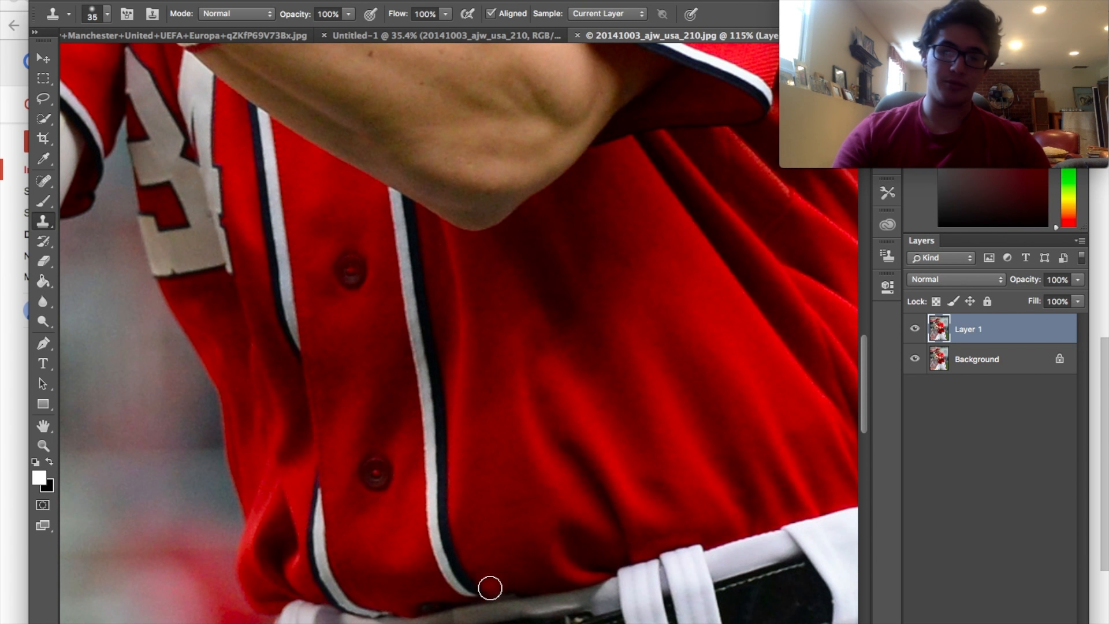
pyautogui.moveTo(480, 587); pyautogui.dragTo(467, 590)
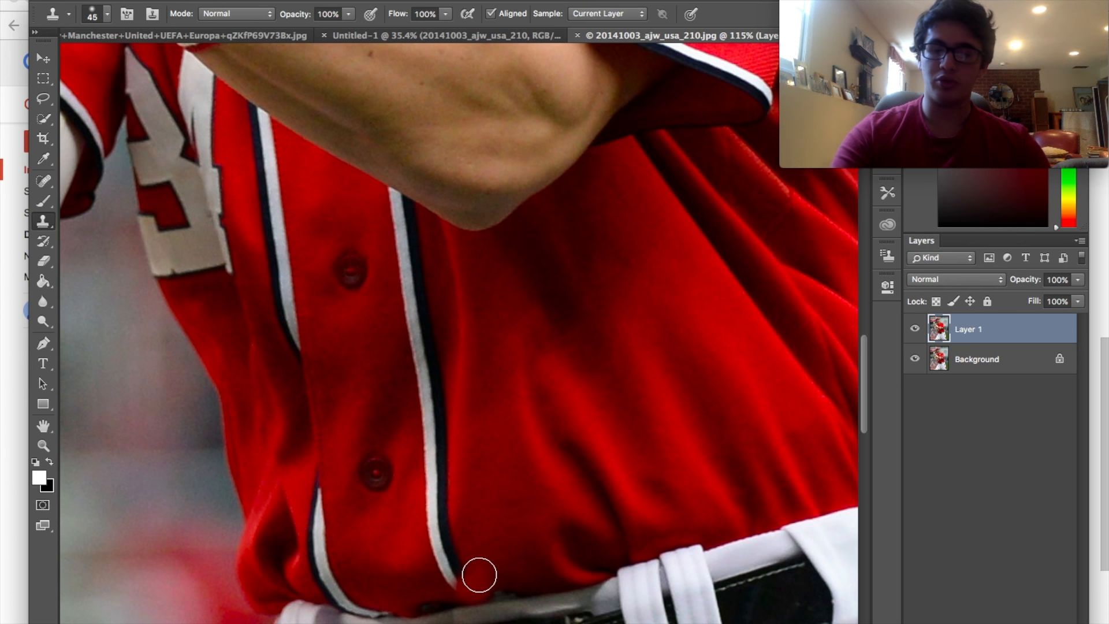
pyautogui.keyDown('alt'); pyautogui.click(522, 535); pyautogui.keyUp('alt')
pyautogui.moveTo(488, 590)
pyautogui.mouseDown()
pyautogui.moveTo(441, 574)
pyautogui.moveTo(448, 556)
pyautogui.moveTo(435, 522)
pyautogui.moveTo(453, 456)
pyautogui.moveTo(435, 453)
pyautogui.moveTo(446, 431)
pyautogui.moveTo(431, 421)
pyautogui.moveTo(434, 374)
pyautogui.moveTo(411, 291)
pyautogui.mouseUp()
# Clone jersey fabric over the last white and navy stripe fragment just below the forearm, using brush sizes between 10 and 30.
pyautogui.scroll(-3, 659, 436)
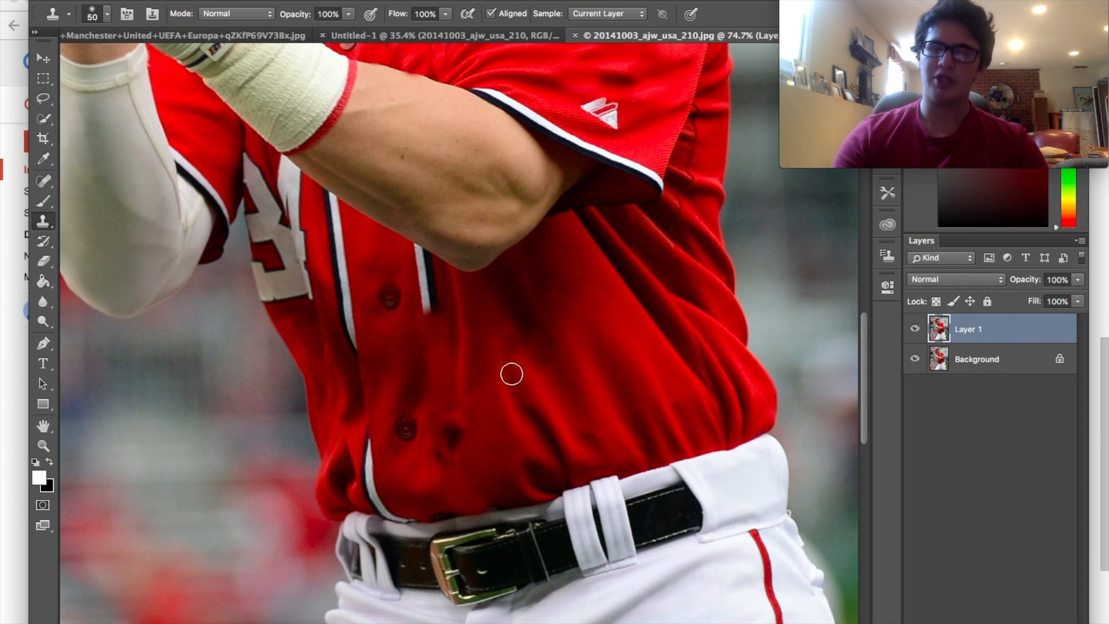
pyautogui.scroll(3, 475, 342)
pyautogui.moveTo(410, 385); pyautogui.dragTo(408, 341)
pyautogui.press('[')
pyautogui.press('[')
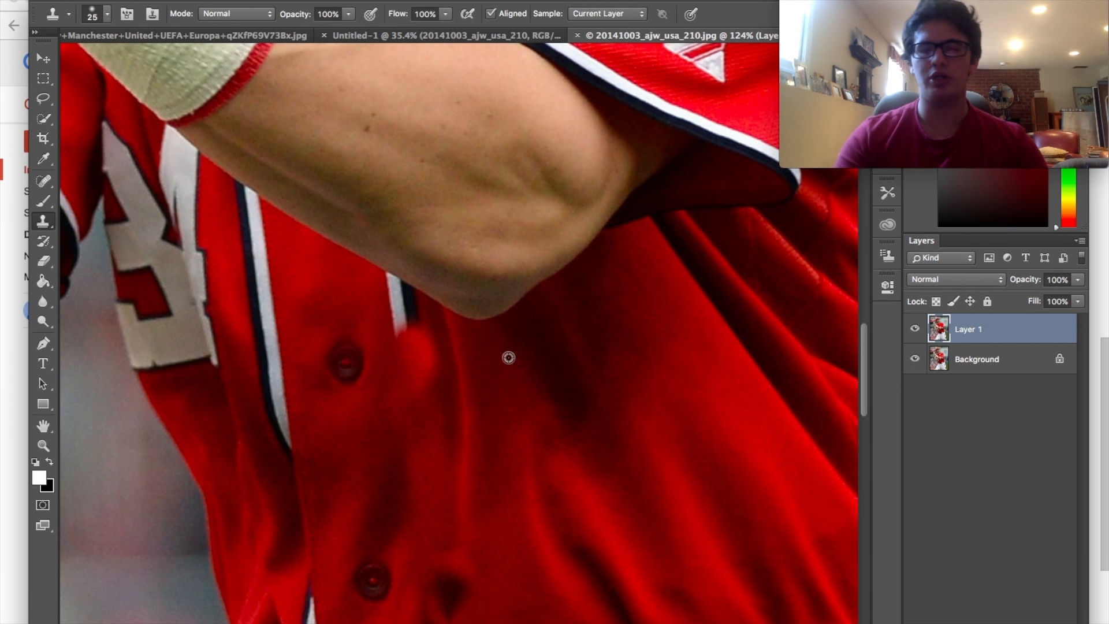
pyautogui.moveTo(420, 327); pyautogui.dragTo(414, 296)
pyautogui.scroll(3, 437, 346)
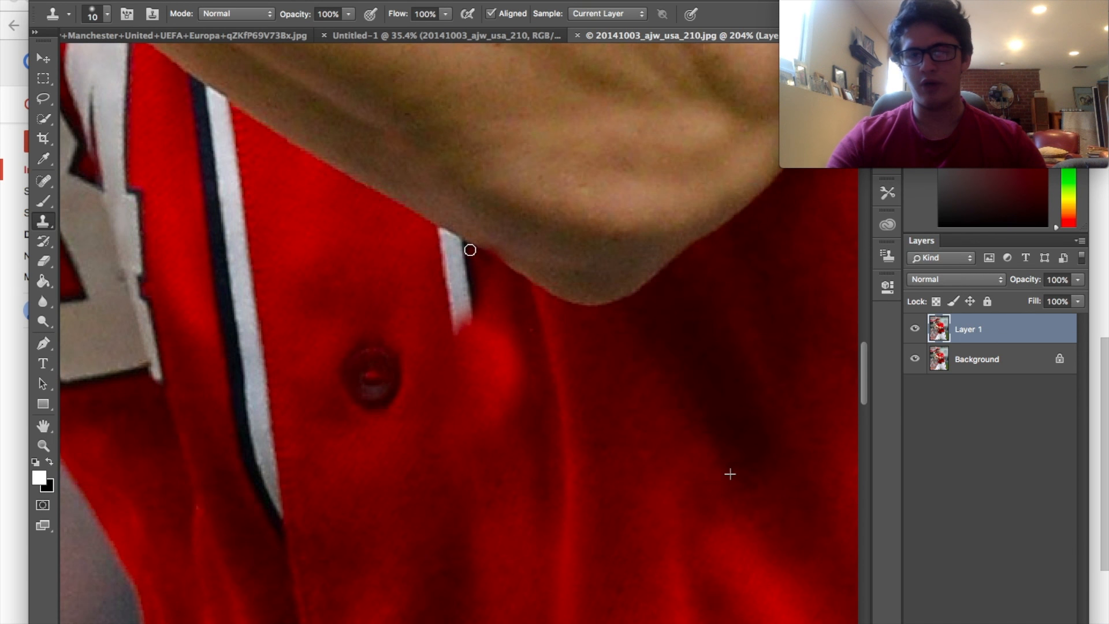
pyautogui.scroll(-3, 560, 382)
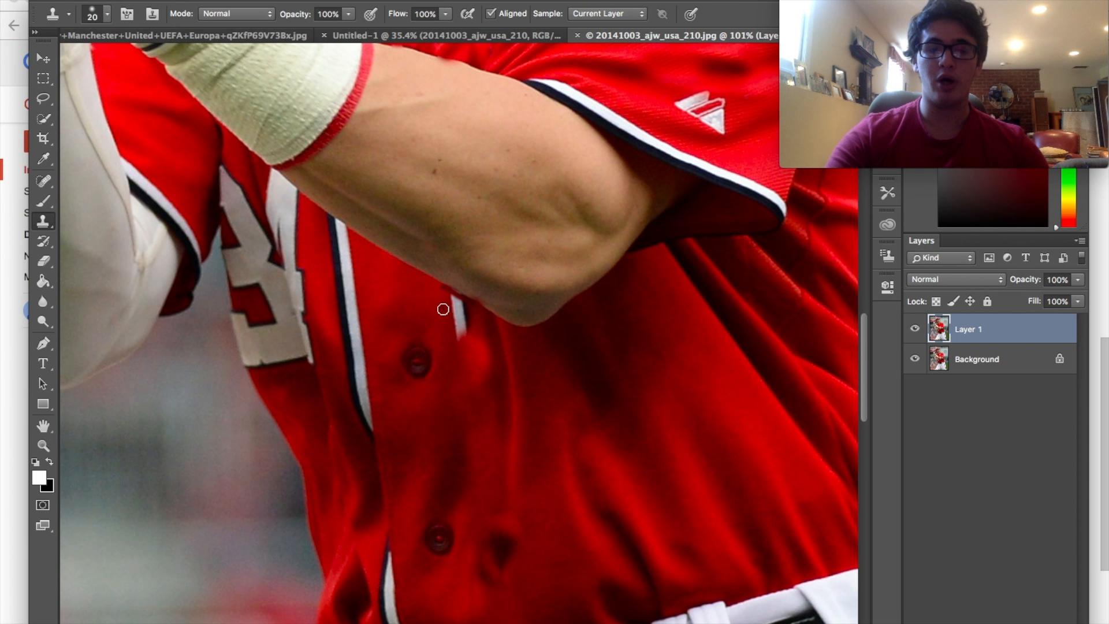
pyautogui.moveTo(448, 302); pyautogui.dragTo(466, 313)
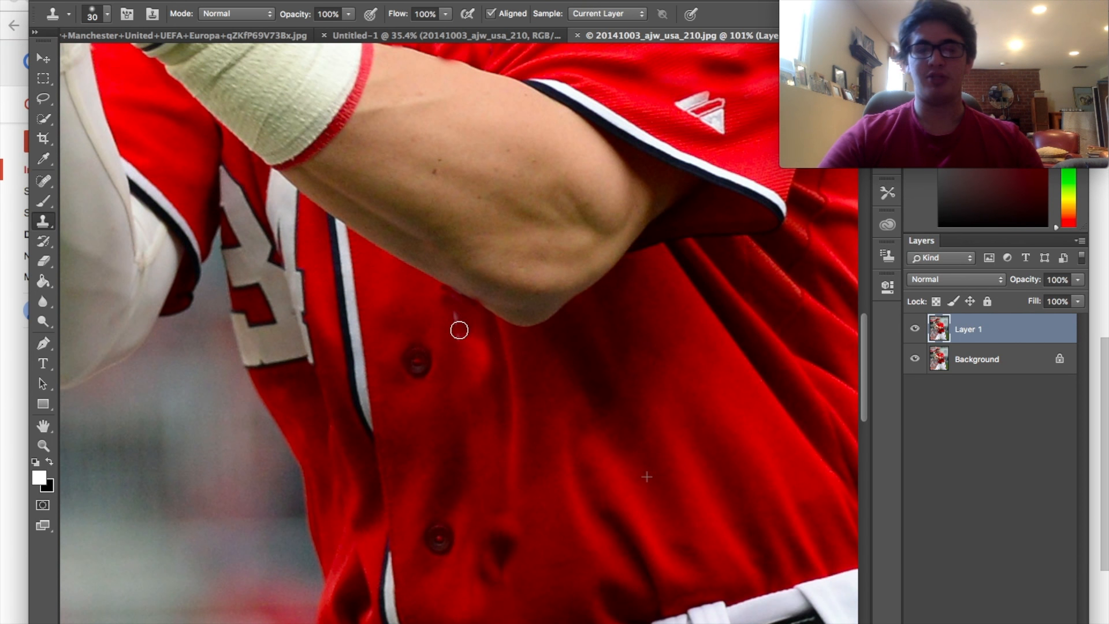
pyautogui.scroll(2, 555, 424)
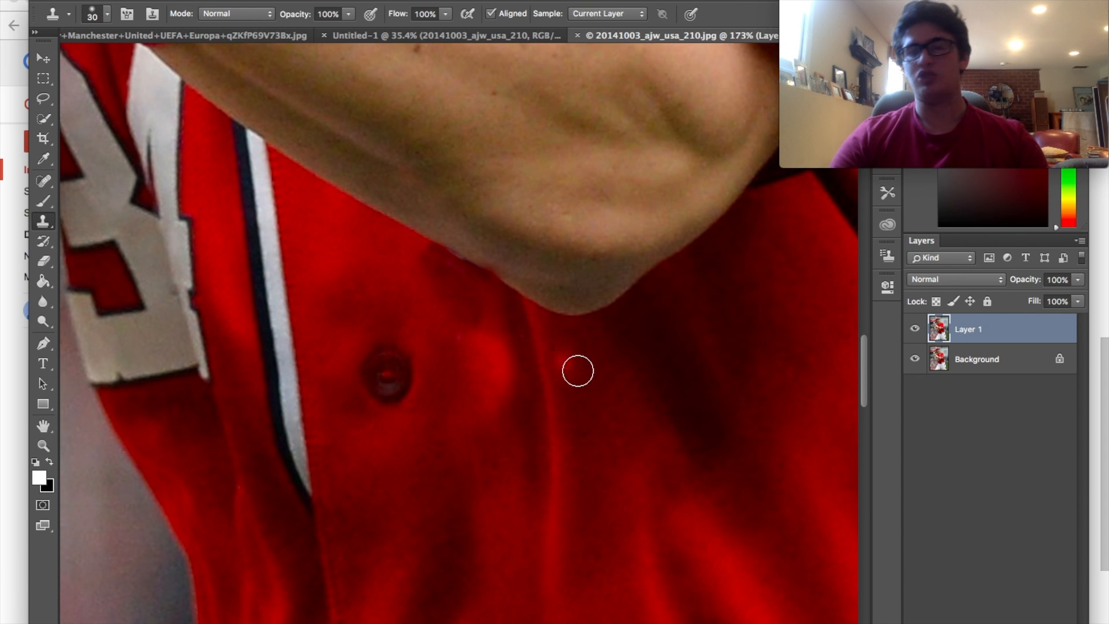
# Examine the retouched jersey in the full photo and up close for remaining stripes, logos and stray clone marks.
pyautogui.scroll(-5, 577, 370)
pyautogui.scroll(-4, 578, 371)
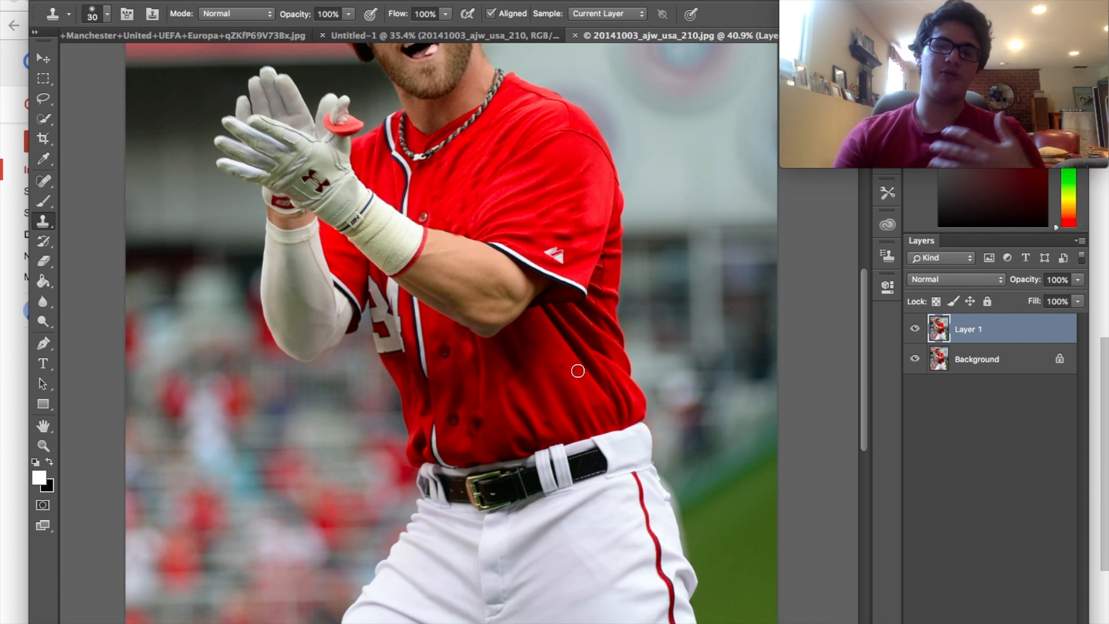
pyautogui.scroll(2, 578, 370)
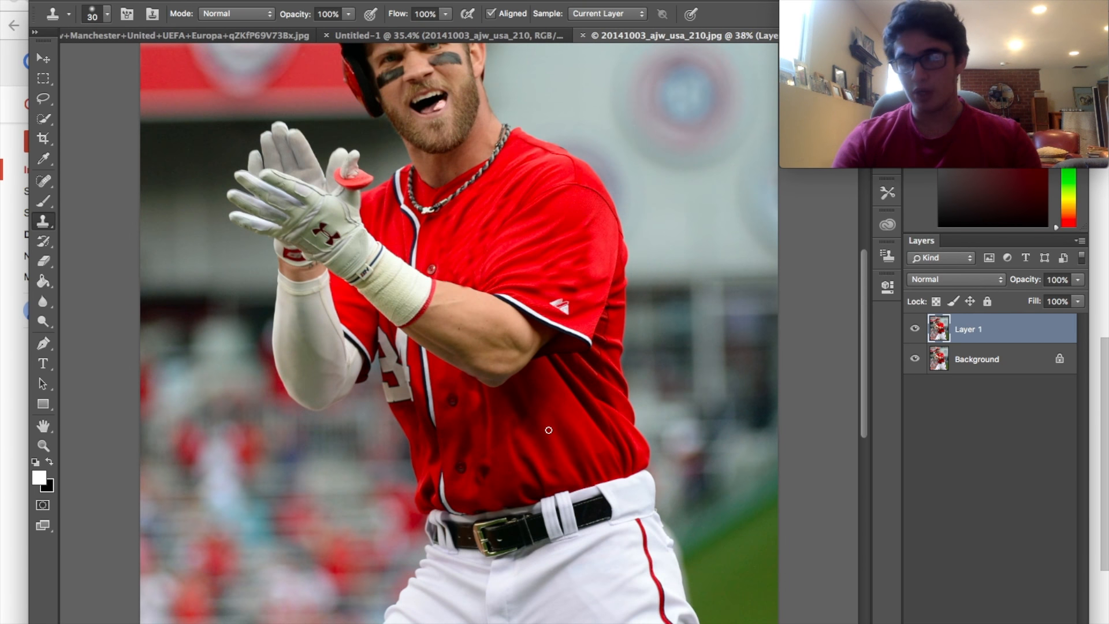
pyautogui.scroll(2, 589, 492)
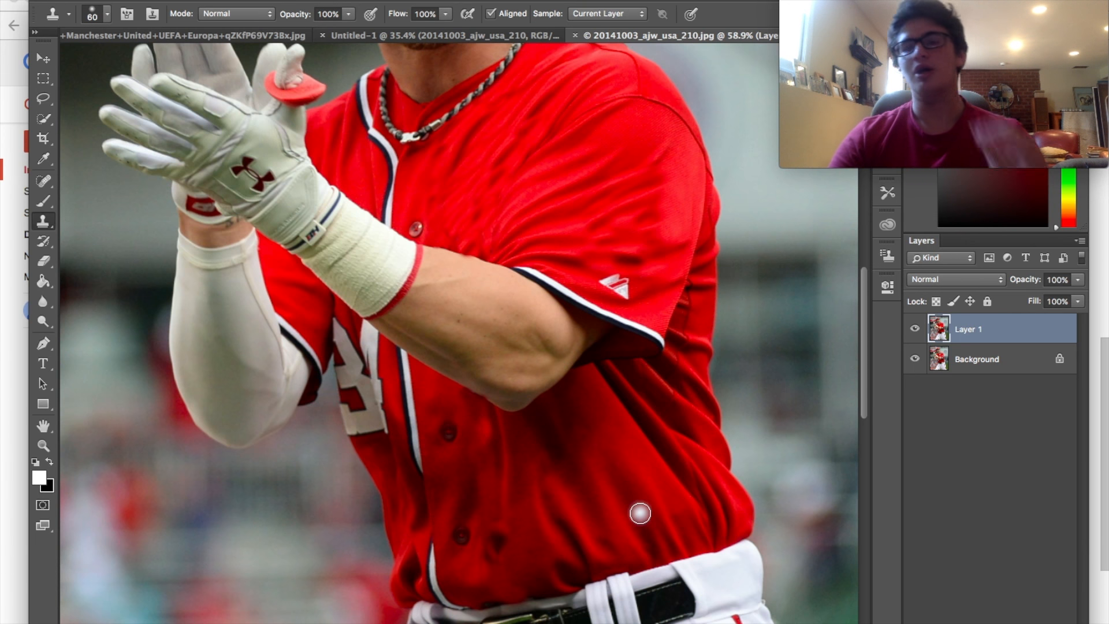
pyautogui.press('super+0')
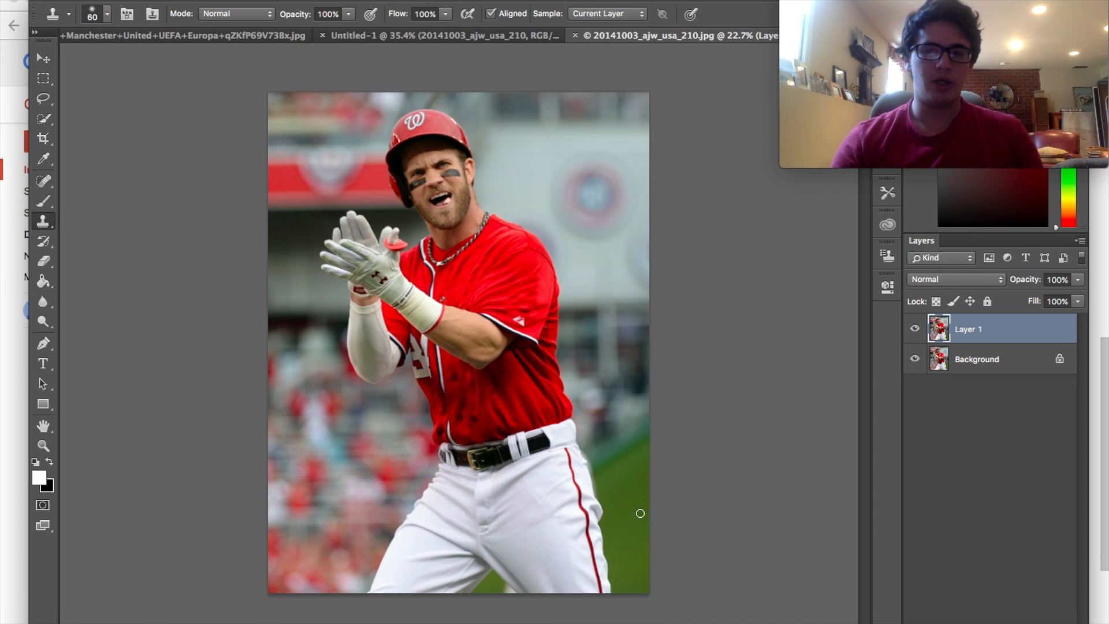
pyautogui.scroll(5, 640, 513)
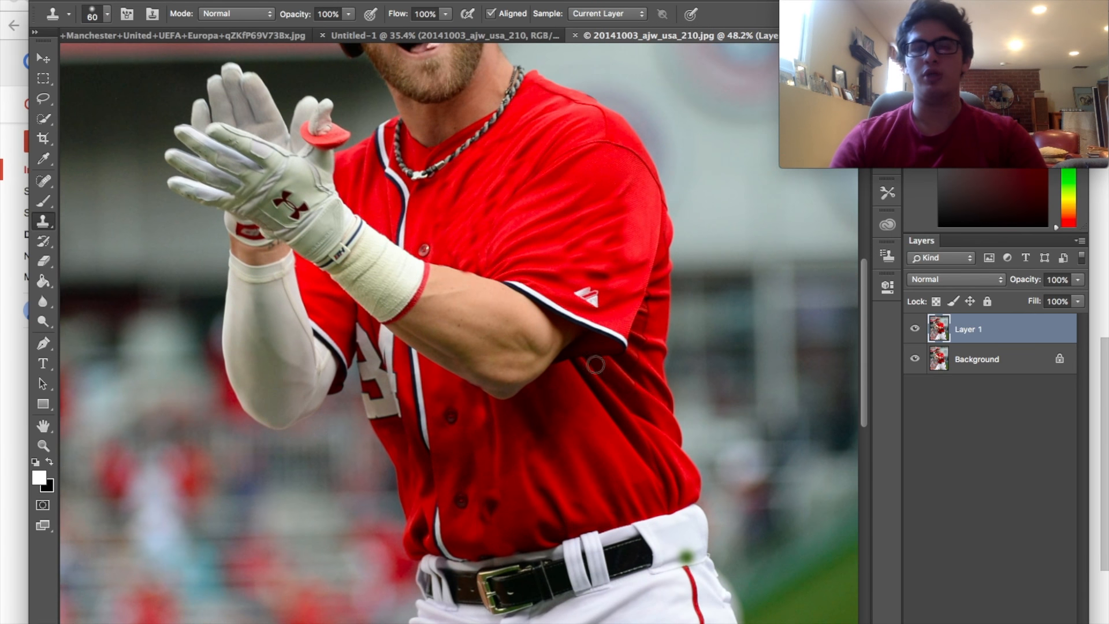
pyautogui.scroll(-5, 491, 346)
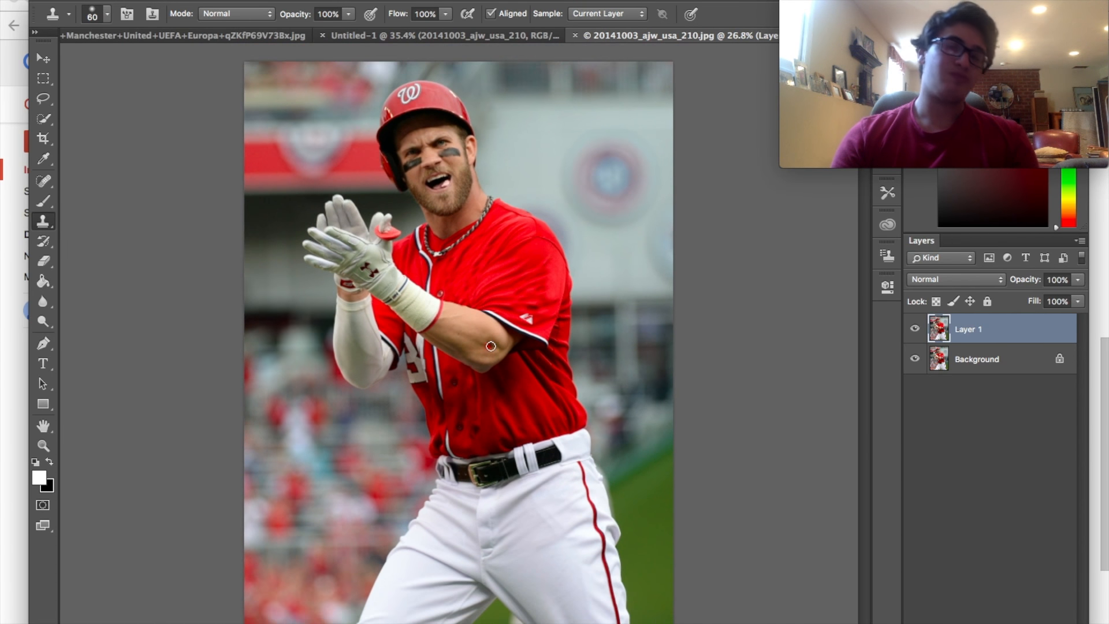
pyautogui.scroll(3, 491, 346)
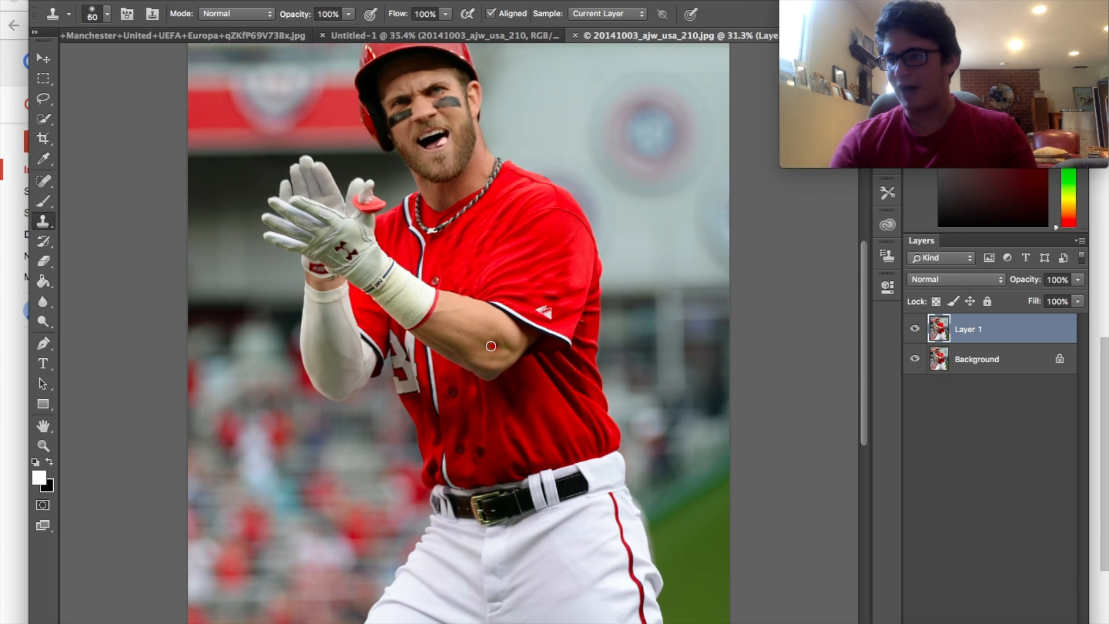
pyautogui.scroll(5, 491, 346)
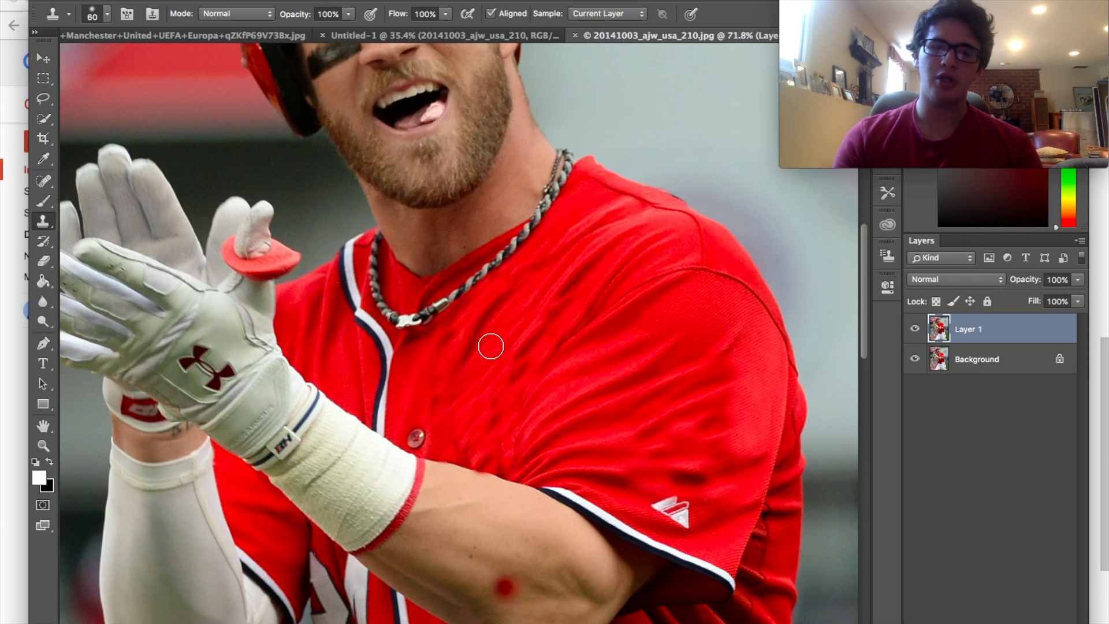
pyautogui.scroll(7, 491, 346)
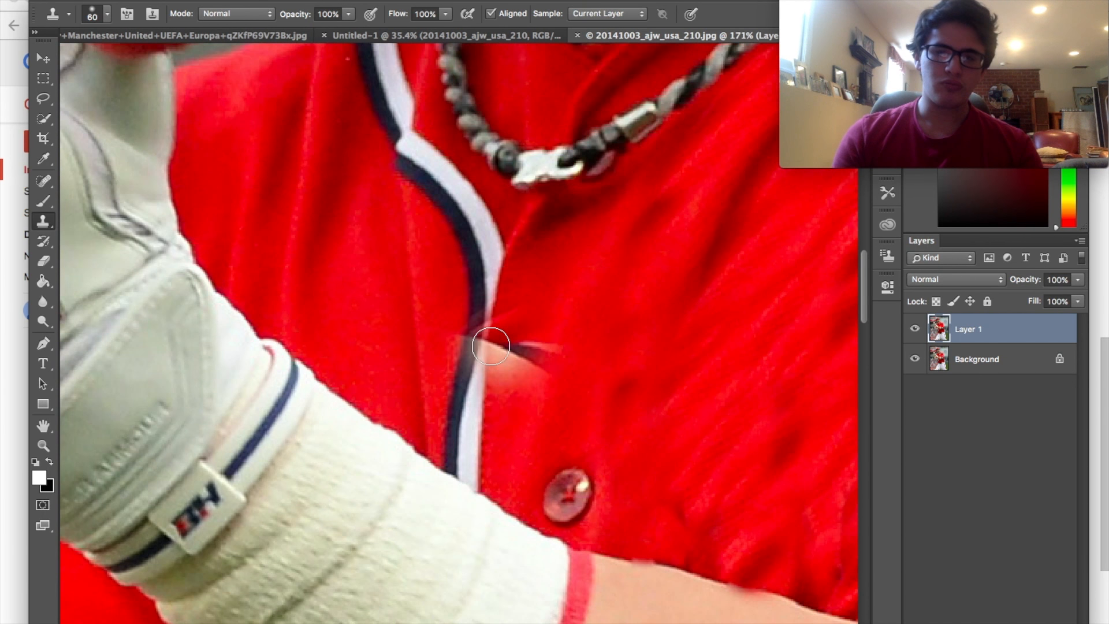
# Sample the red fabric beside the upper placket and clone it over the stripe from the wristband up towards the necklace clasp, using a size 30 brush.
pyautogui.click(381, 277)
pyautogui.scroll(-2, 381, 277)
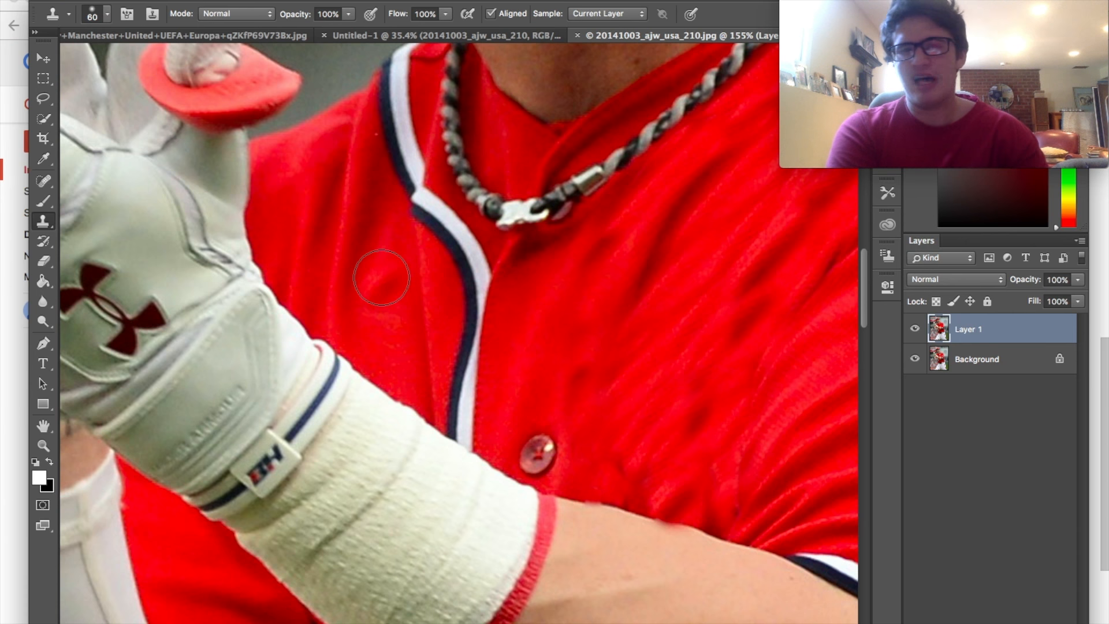
pyautogui.scroll(2, 381, 277)
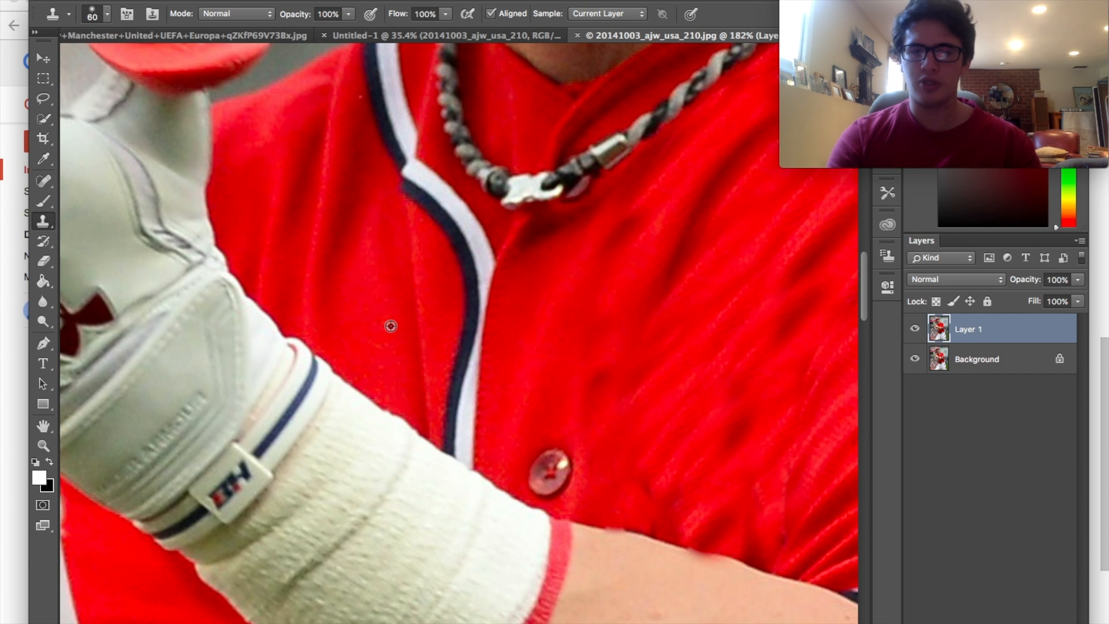
pyautogui.press('[')
pyautogui.press('[')
pyautogui.press('[')
pyautogui.press('[')
pyautogui.press('[')
pyautogui.press('[')
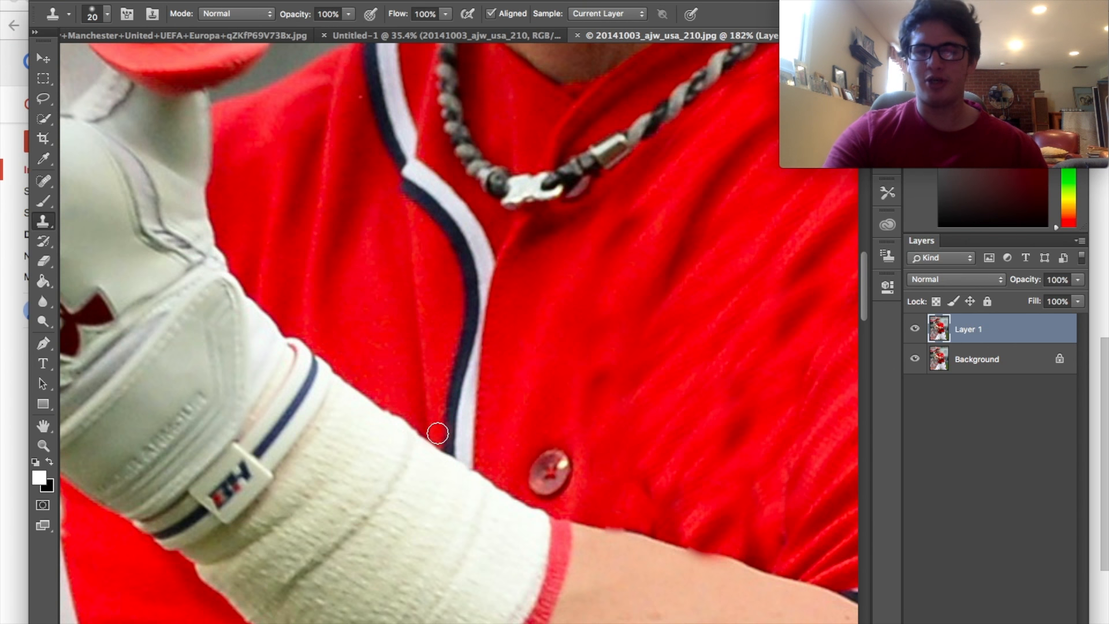
pyautogui.moveTo(439, 438)
pyautogui.mouseDown()
pyautogui.moveTo(470, 464)
pyautogui.moveTo(486, 265)
pyautogui.mouseUp()
pyautogui.press('super+z')
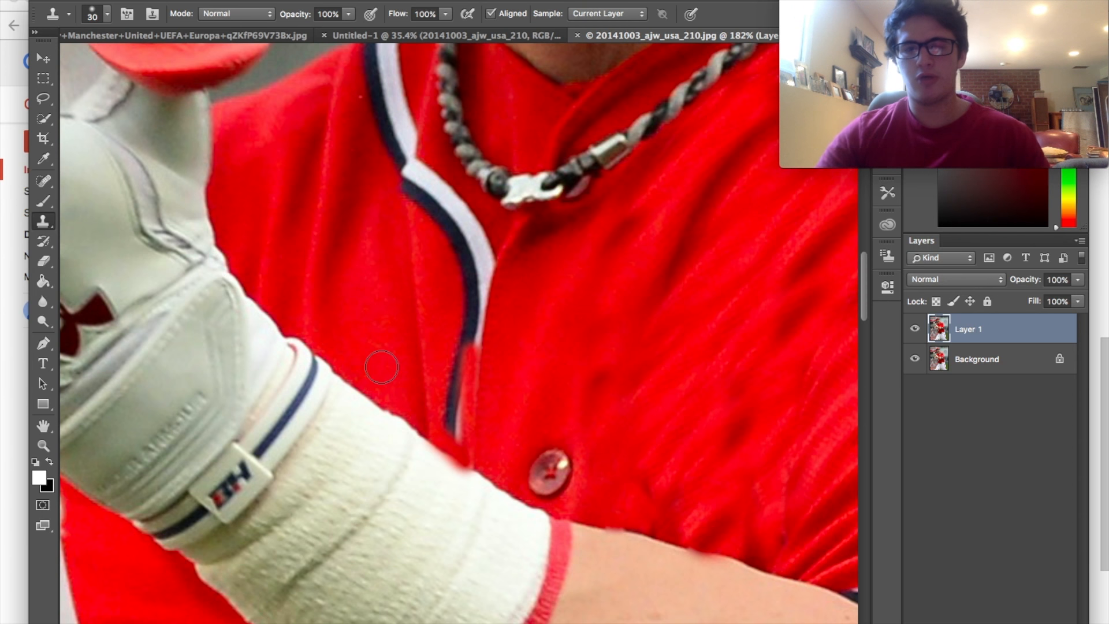
pyautogui.moveTo(443, 412)
pyautogui.mouseDown()
pyautogui.moveTo(457, 438)
pyautogui.moveTo(440, 394)
pyautogui.moveTo(446, 401)
pyautogui.moveTo(482, 257)
pyautogui.mouseUp()
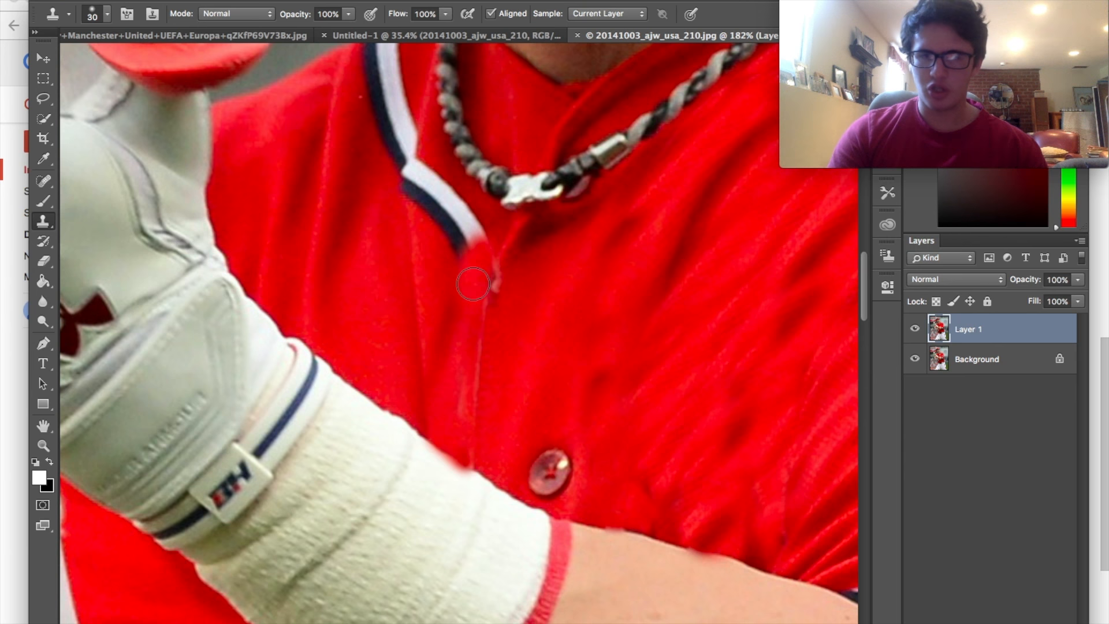
# Resample the chest fabric and clone it with the size 30 brush over the curved stripe leading up the collar.
pyautogui.click(106, 16)
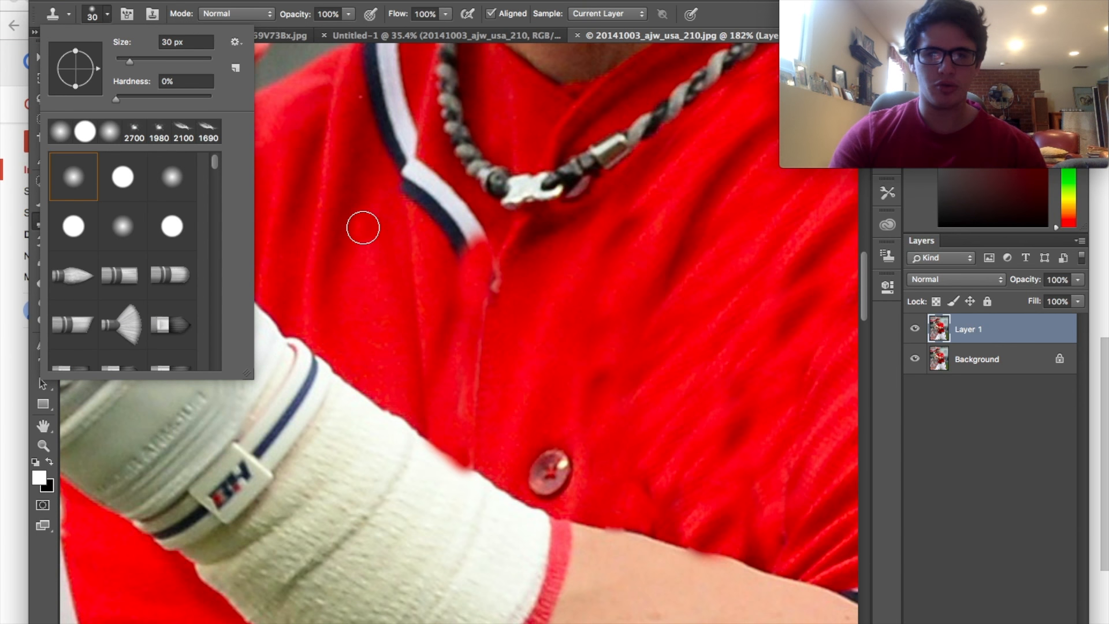
pyautogui.click(364, 238)
pyautogui.moveTo(453, 258)
pyautogui.mouseDown()
pyautogui.moveTo(415, 206)
pyautogui.moveTo(448, 240)
pyautogui.moveTo(407, 187)
pyautogui.moveTo(412, 173)
pyautogui.moveTo(467, 226)
pyautogui.moveTo(480, 274)
pyautogui.moveTo(478, 223)
pyautogui.moveTo(396, 153)
pyautogui.mouseUp()
pyautogui.scroll(8, 404, 400)
pyautogui.moveTo(421, 344)
pyautogui.mouseDown()
pyautogui.moveTo(440, 289)
pyautogui.moveTo(425, 350)
pyautogui.moveTo(452, 350)
pyautogui.moveTo(444, 387)
pyautogui.moveTo(439, 373)
pyautogui.moveTo(444, 361)
pyautogui.moveTo(449, 392)
pyautogui.moveTo(444, 273)
pyautogui.moveTo(422, 321)
pyautogui.mouseUp()
# Reduce the clone brush to 10 and cover the last collar stripe remnants beside the necklace.
pyautogui.press(']')
pyautogui.press(']')
pyautogui.press(']')
pyautogui.scroll(4, 421, 321)
pyautogui.scroll(1, 448, 322)
pyautogui.press('[')
pyautogui.press('[')
pyautogui.press('[')
pyautogui.press('[')
pyautogui.press('[')
pyautogui.press('[')
pyautogui.press('[')
pyautogui.moveTo(439, 165)
pyautogui.mouseDown()
pyautogui.moveTo(416, 196)
pyautogui.moveTo(421, 182)
pyautogui.moveTo(399, 194)
pyautogui.moveTo(478, 140)
pyautogui.moveTo(405, 181)
pyautogui.mouseUp()
pyautogui.scroll(-1, 406, 181)
pyautogui.scroll(-10, 406, 181)
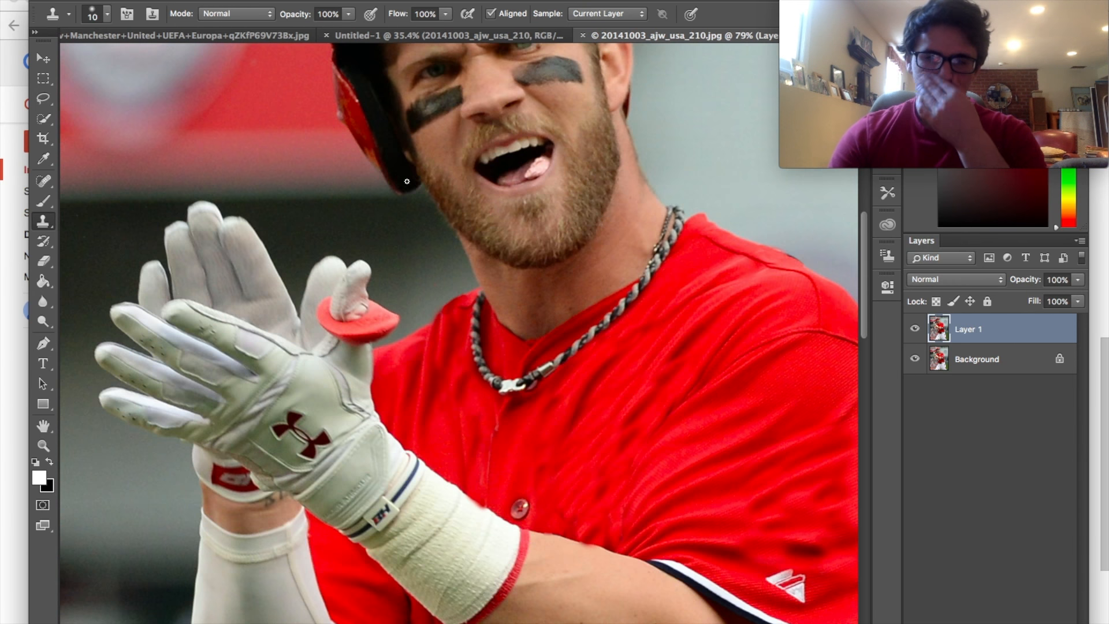
# Clone jersey fabric over the stripe between the number and the buttons up to the forearm, enlarging the brush from 15 to 30.
pyautogui.scroll(6, 407, 181)
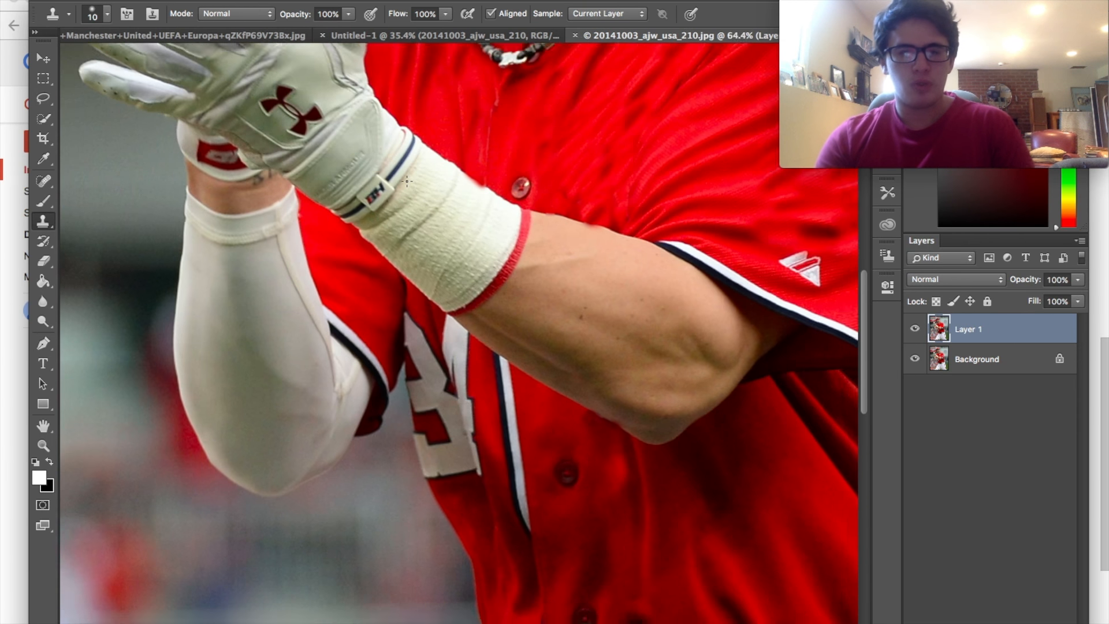
pyautogui.scroll(-6, 582, 345)
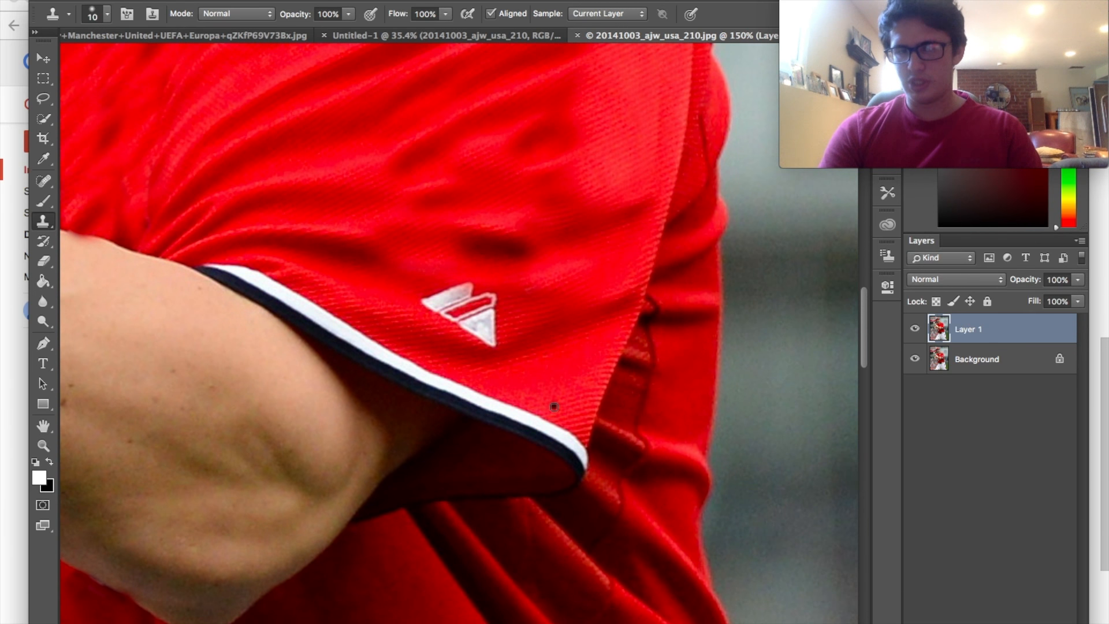
pyautogui.scroll(-10, 554, 406)
pyautogui.hscroll(-10, 554, 407)
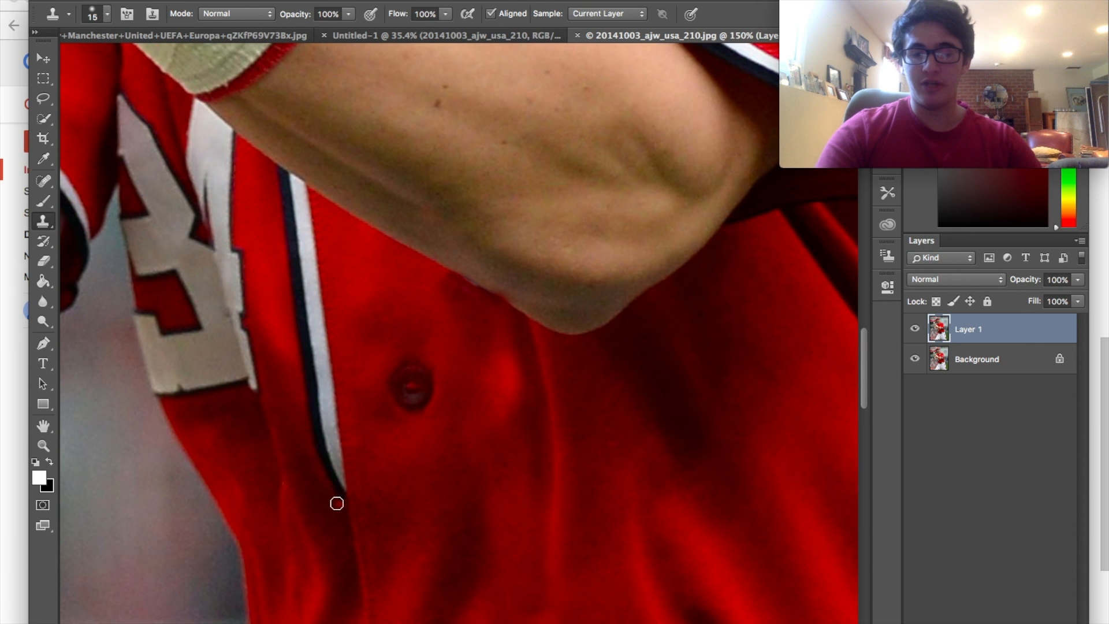
pyautogui.moveTo(337, 503)
pyautogui.mouseDown()
pyautogui.moveTo(334, 419)
pyautogui.moveTo(326, 403)
pyautogui.moveTo(323, 468)
pyautogui.moveTo(321, 390)
pyautogui.mouseUp()
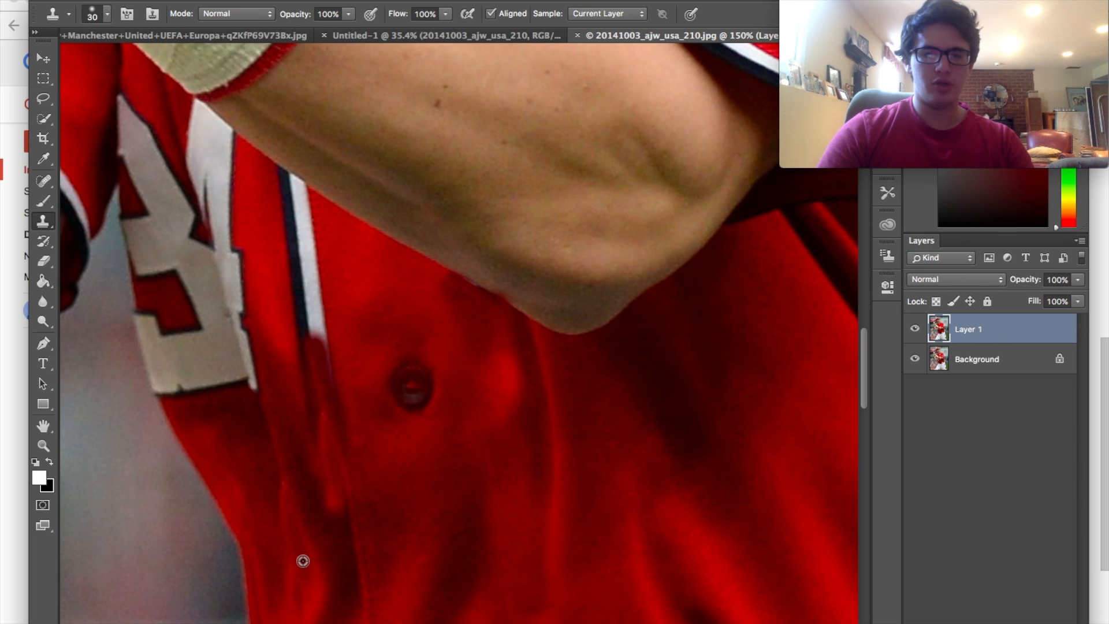
pyautogui.moveTo(330, 307)
pyautogui.mouseDown()
pyautogui.moveTo(307, 339)
pyautogui.moveTo(300, 255)
pyautogui.moveTo(307, 412)
pyautogui.mouseUp()
pyautogui.moveTo(281, 266)
pyautogui.mouseDown()
pyautogui.moveTo(283, 185)
pyautogui.moveTo(302, 233)
pyautogui.moveTo(316, 355)
pyautogui.mouseUp()
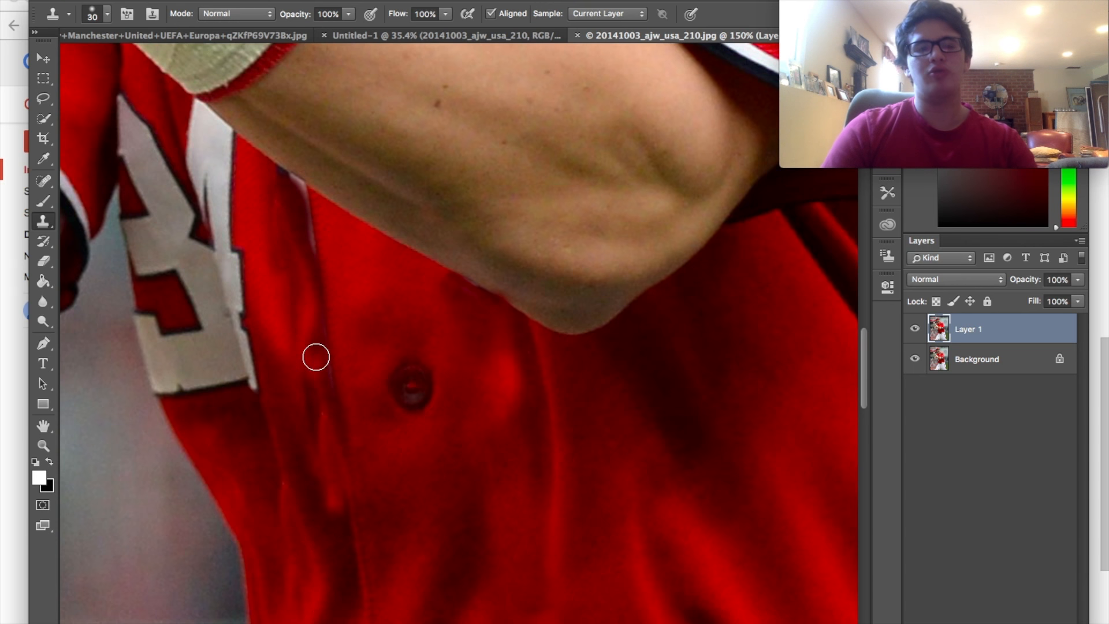
pyautogui.scroll(-3, 436, 391)
pyautogui.scroll(-3, 331, 397)
pyautogui.scroll(5, 329, 397)
pyautogui.scroll(5, 334, 459)
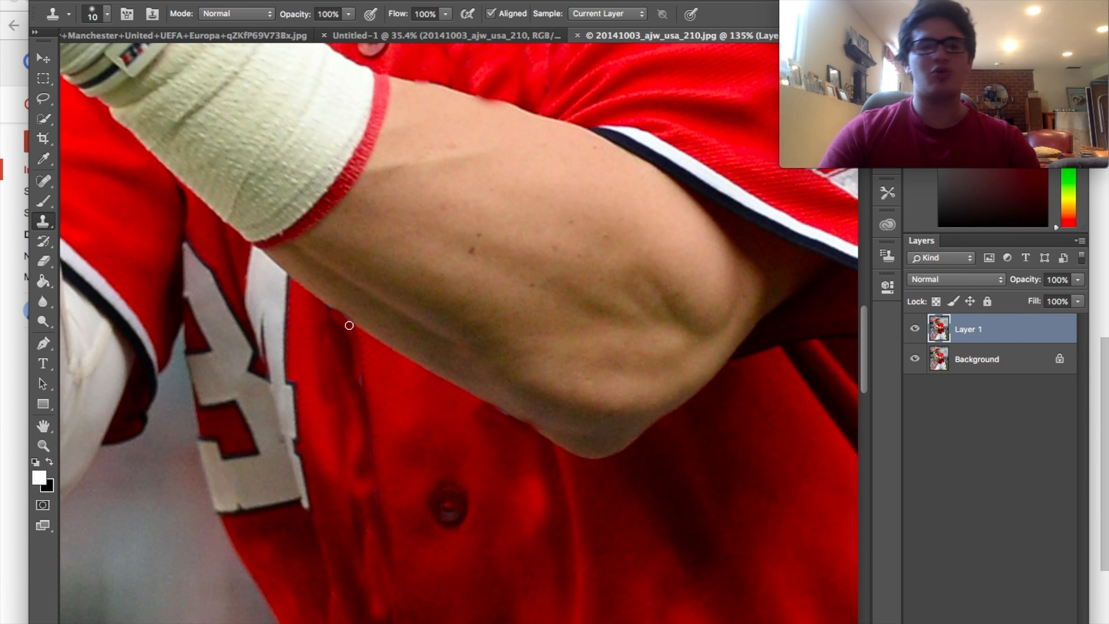
pyautogui.scroll(-5, 349, 325)
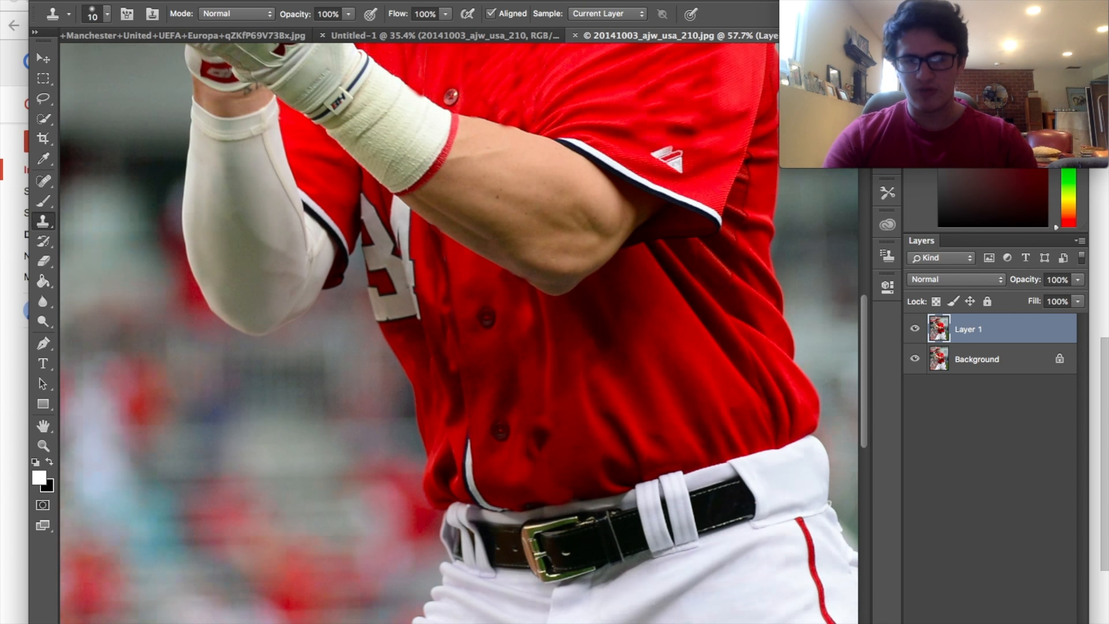
# Clone nearby fabric over the short curved stripe above the belt, finishing along the waistband with a size 25 brush.
pyautogui.scroll(5, 468, 480)
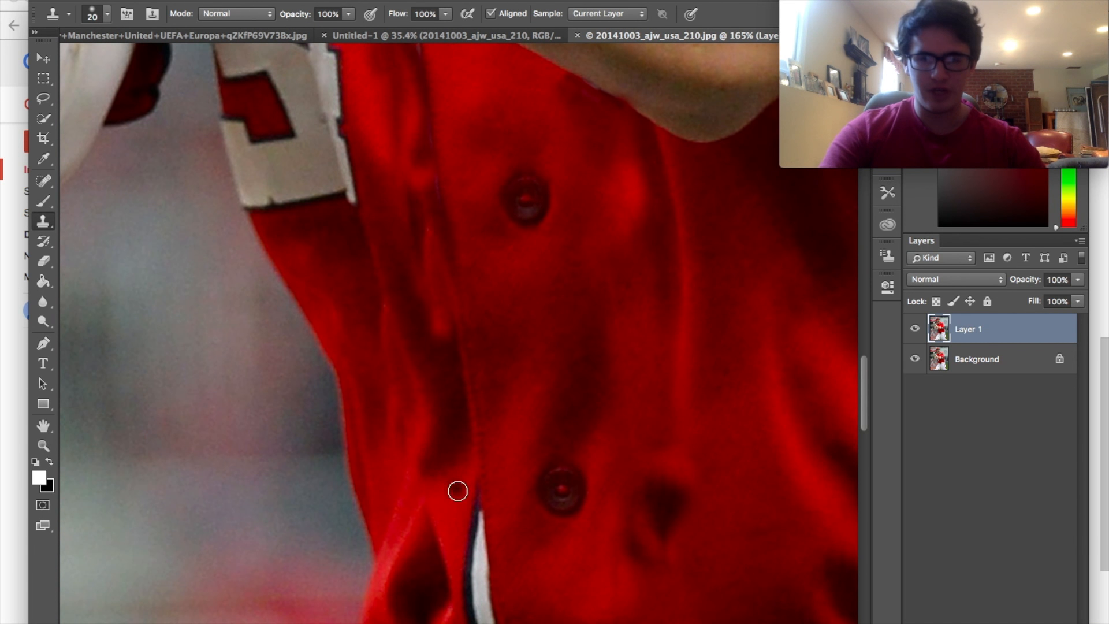
pyautogui.press(']')
pyautogui.press(']')
pyautogui.press(']')
pyautogui.scroll(-5, 468, 512)
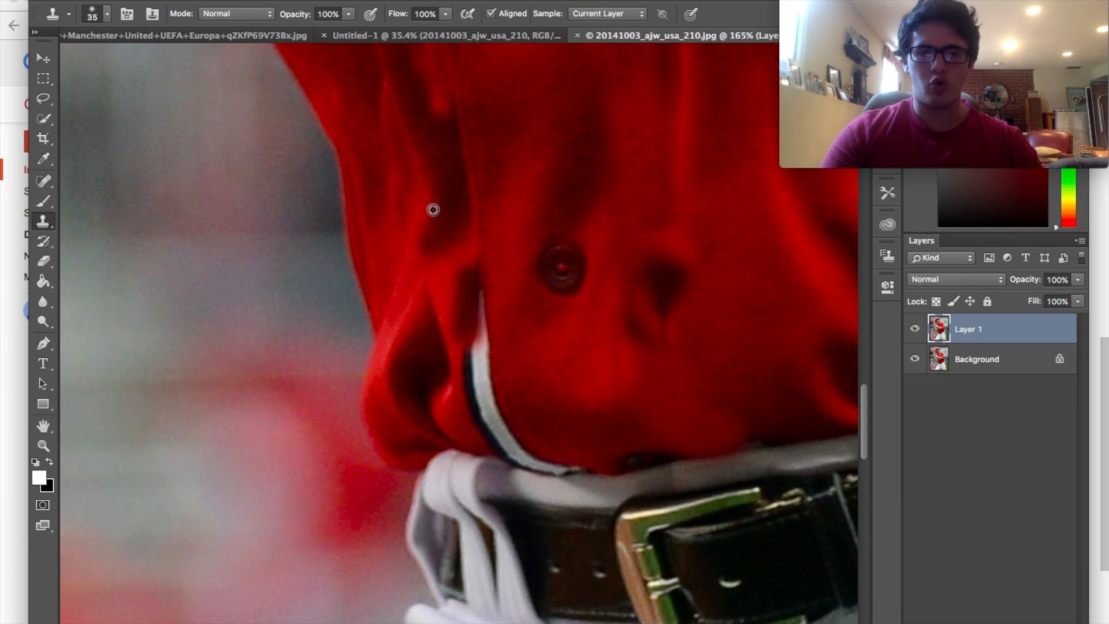
pyautogui.moveTo(465, 290)
pyautogui.mouseDown()
pyautogui.moveTo(465, 361)
pyautogui.moveTo(488, 426)
pyautogui.mouseUp()
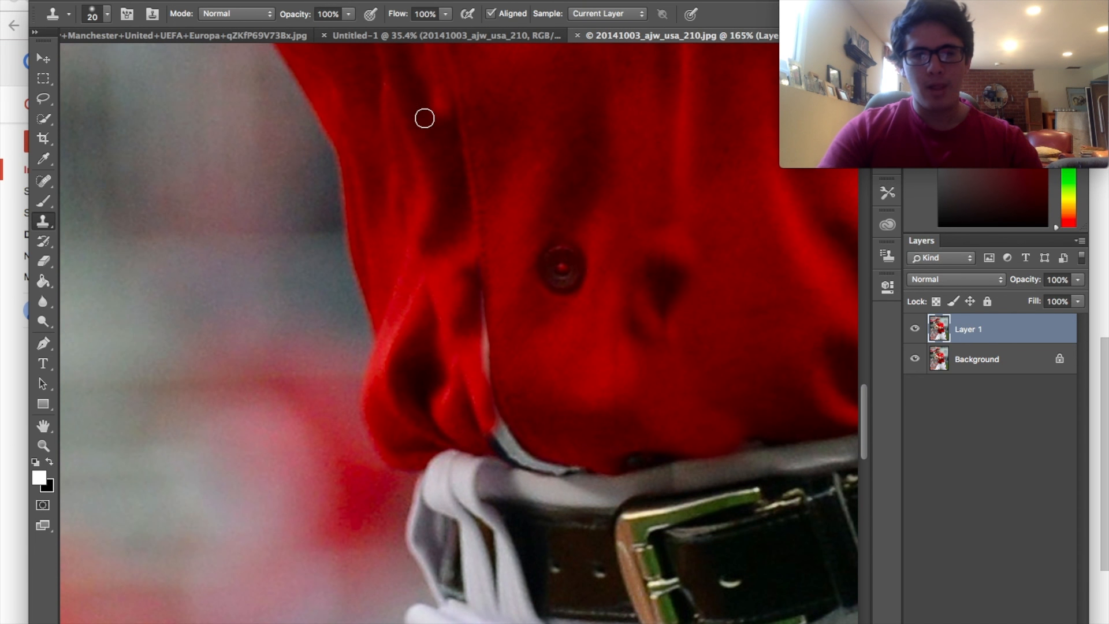
pyautogui.press(']')
pyautogui.moveTo(487, 397)
pyautogui.mouseDown()
pyautogui.moveTo(475, 337)
pyautogui.moveTo(475, 426)
pyautogui.moveTo(511, 456)
pyautogui.mouseUp()
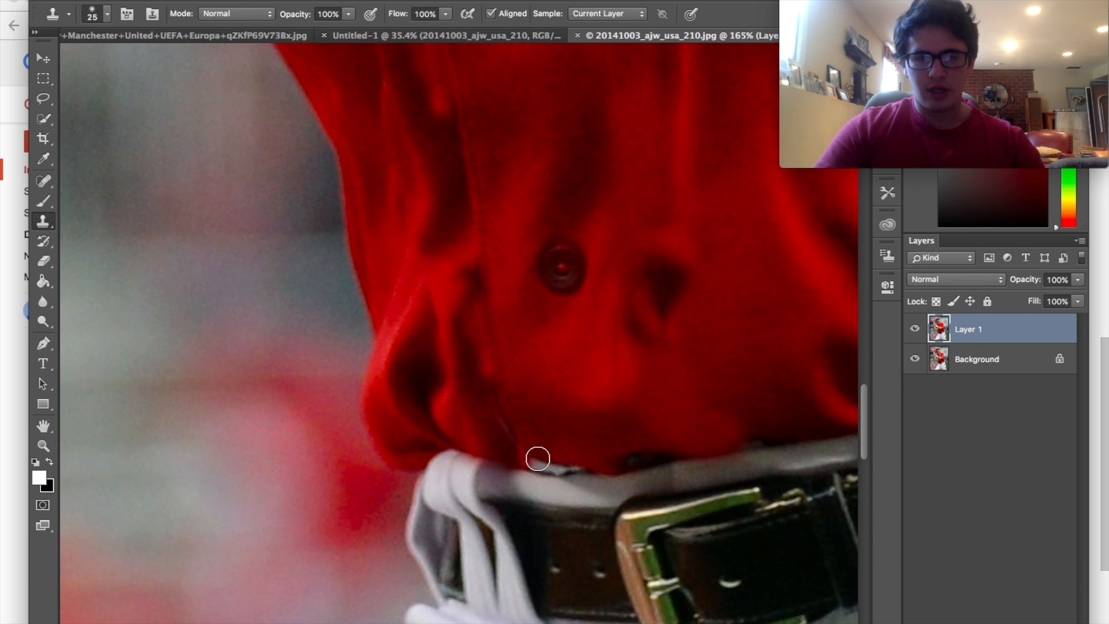
pyautogui.moveTo(531, 460); pyautogui.dragTo(566, 469)
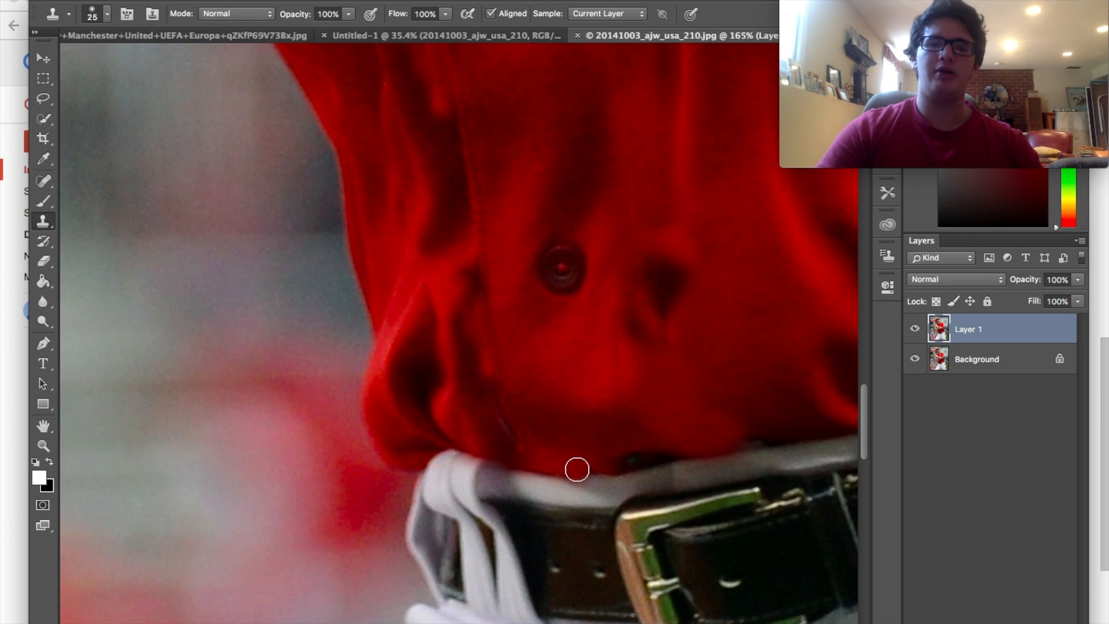
# Enlarge the clone brush to 60, sample the red fabric below the number and clone it over the number's edge nearest the buttons.
pyautogui.scroll(-5, 577, 470)
pyautogui.scroll(5, 577, 469)
pyautogui.scroll(5, 577, 469)
pyautogui.scroll(1, 577, 469)
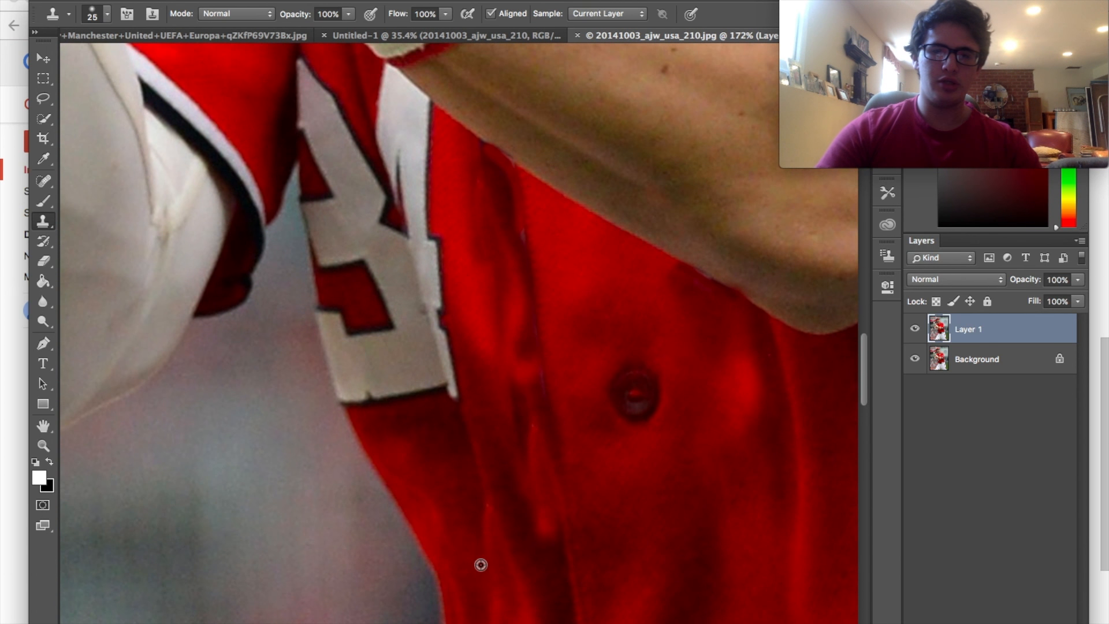
pyautogui.press(']')
pyautogui.moveTo(436, 392)
pyautogui.mouseDown()
pyautogui.moveTo(444, 314)
pyautogui.moveTo(431, 314)
pyautogui.moveTo(422, 375)
pyautogui.mouseUp()
pyautogui.keyDown('alt'); pyautogui.click(453, 465); pyautogui.keyUp('alt')
pyautogui.moveTo(439, 242); pyautogui.dragTo(411, 186)
pyautogui.moveTo(428, 124)
pyautogui.mouseDown()
pyautogui.moveTo(404, 179)
pyautogui.moveTo(397, 168)
pyautogui.mouseUp()
# Clone jersey fabric over the lower block of the number along the jersey's side edge.
pyautogui.press('super+minus')
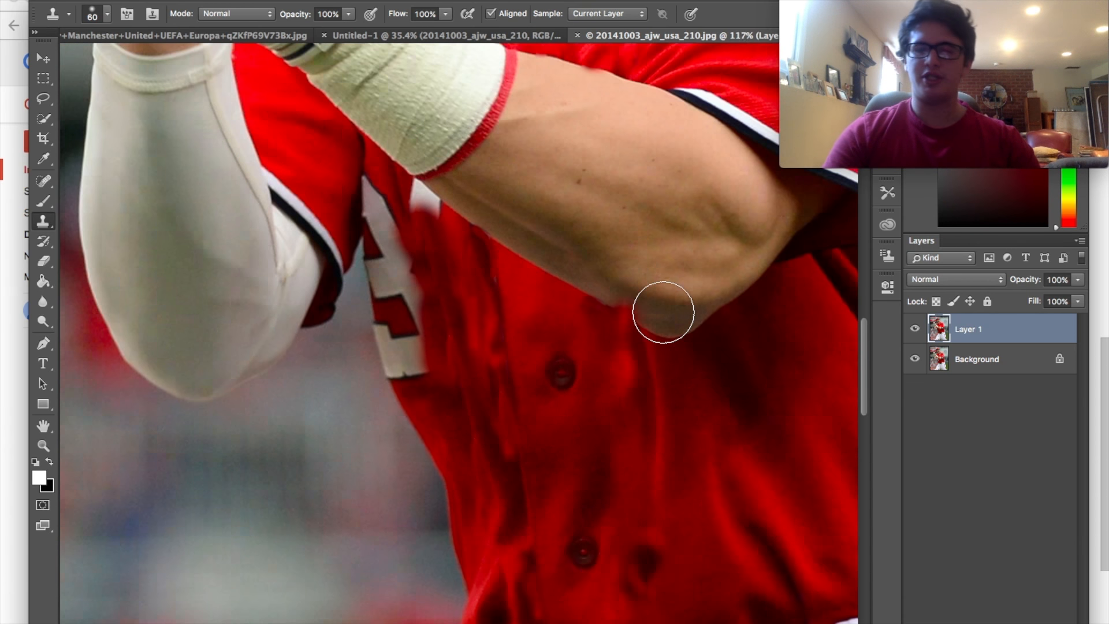
pyautogui.moveTo(495, 368)
pyautogui.mouseDown()
pyautogui.moveTo(427, 373)
pyautogui.moveTo(424, 348)
pyautogui.moveTo(409, 363)
pyautogui.moveTo(414, 313)
pyautogui.mouseUp()
pyautogui.scroll(5, 582, 410)
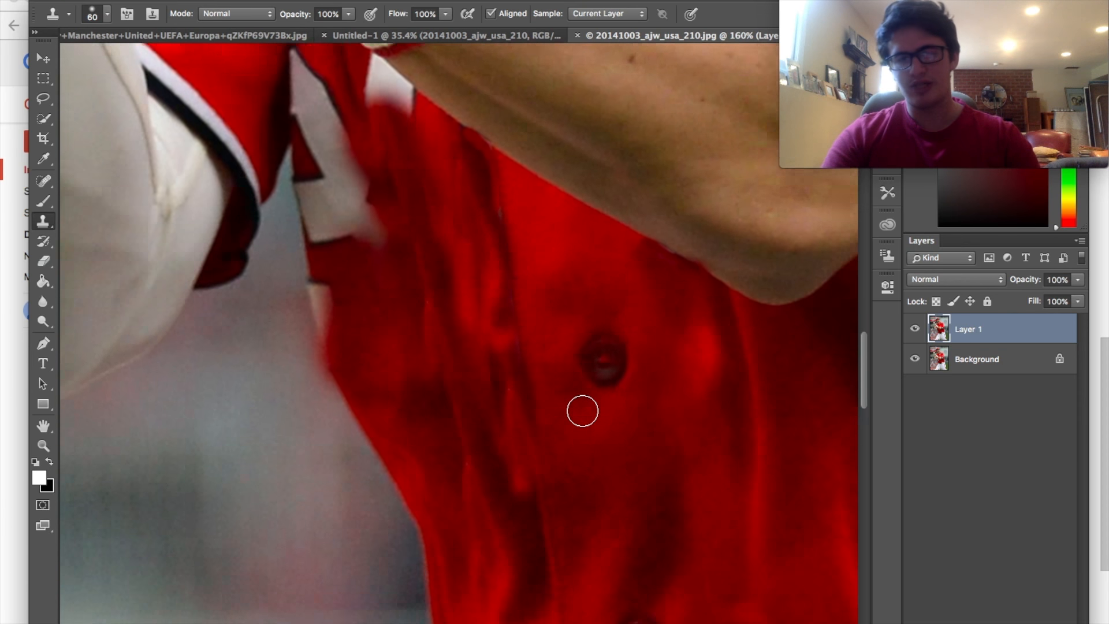
# Reduce the clone brush to 45 and cover the remaining part of the number beside the sleeve.
pyautogui.hscroll(3, 583, 411)
pyautogui.scroll(-4, 582, 411)
pyautogui.scroll(-4, 582, 411)
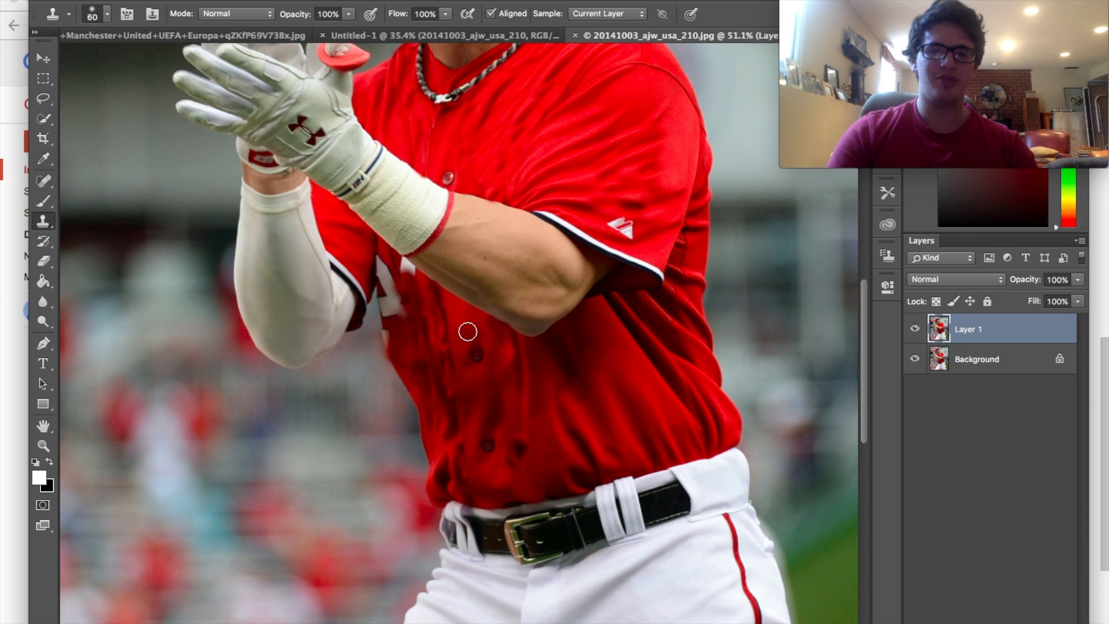
pyautogui.scroll(3, 466, 329)
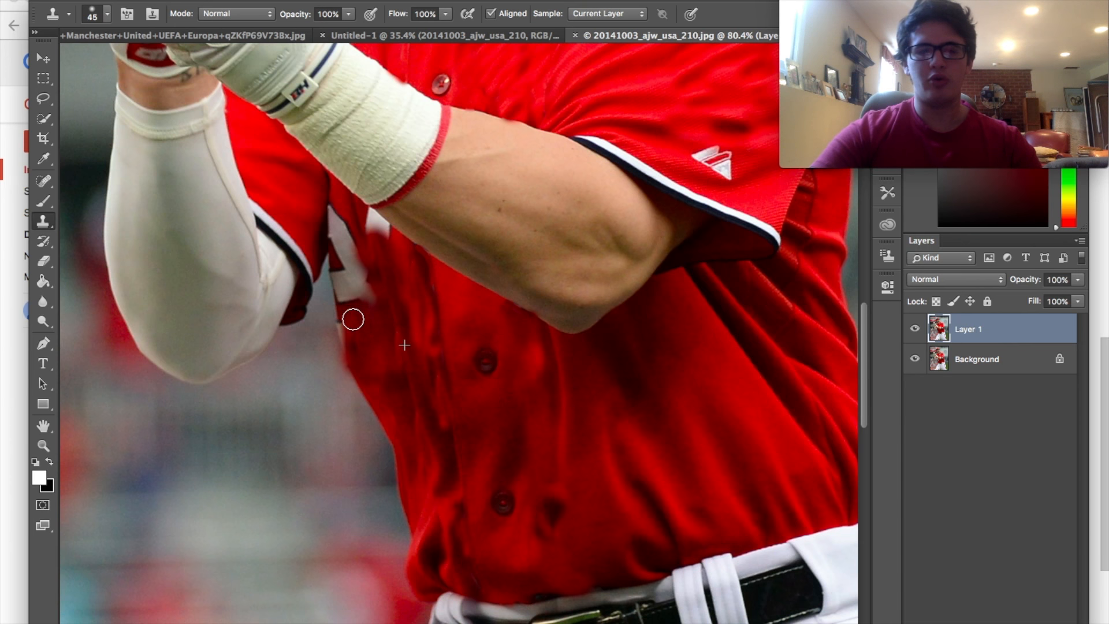
pyautogui.moveTo(353, 341)
pyautogui.mouseDown()
pyautogui.moveTo(351, 273)
pyautogui.moveTo(401, 291)
pyautogui.moveTo(402, 322)
pyautogui.moveTo(344, 166)
pyautogui.moveTo(362, 300)
pyautogui.moveTo(353, 273)
pyautogui.moveTo(367, 300)
pyautogui.mouseUp()
pyautogui.scroll(3, 428, 337)
pyautogui.scroll(-3, 420, 311)
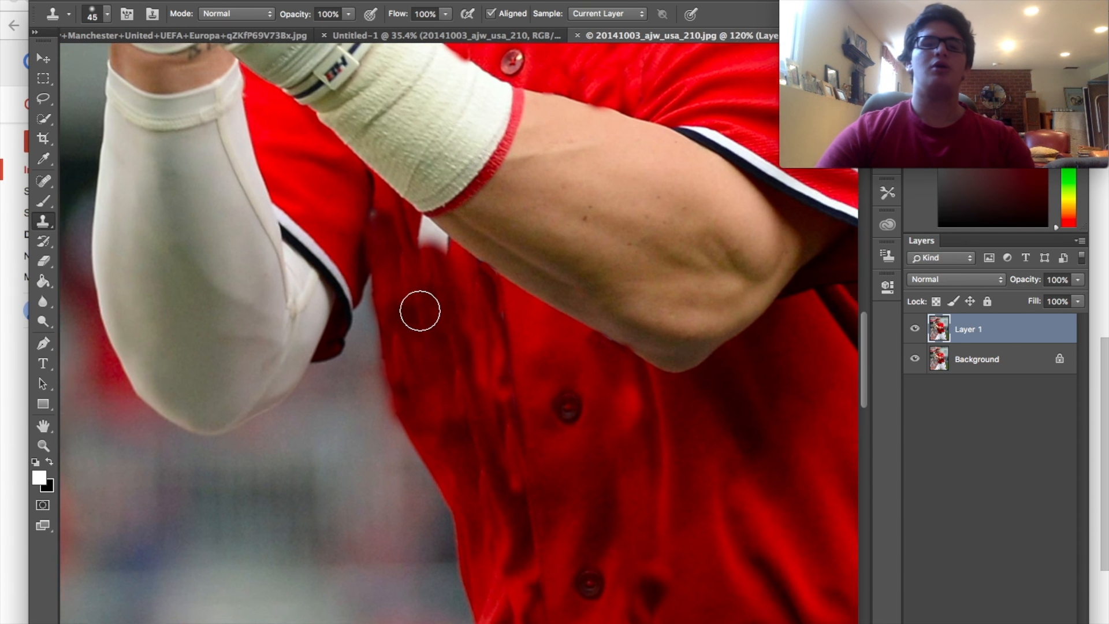
# Cover the last white piece of the number just below the wristband, finishing with a size 30 clone brush.
pyautogui.press(']')
pyautogui.scroll(3, 409, 267)
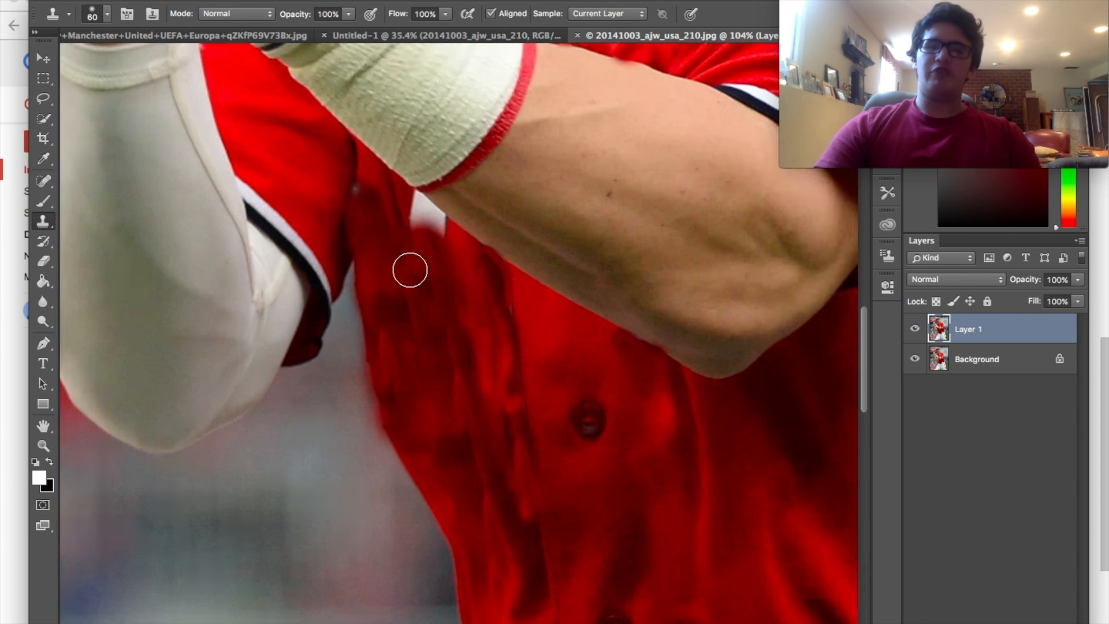
pyautogui.scroll(-3, 486, 441)
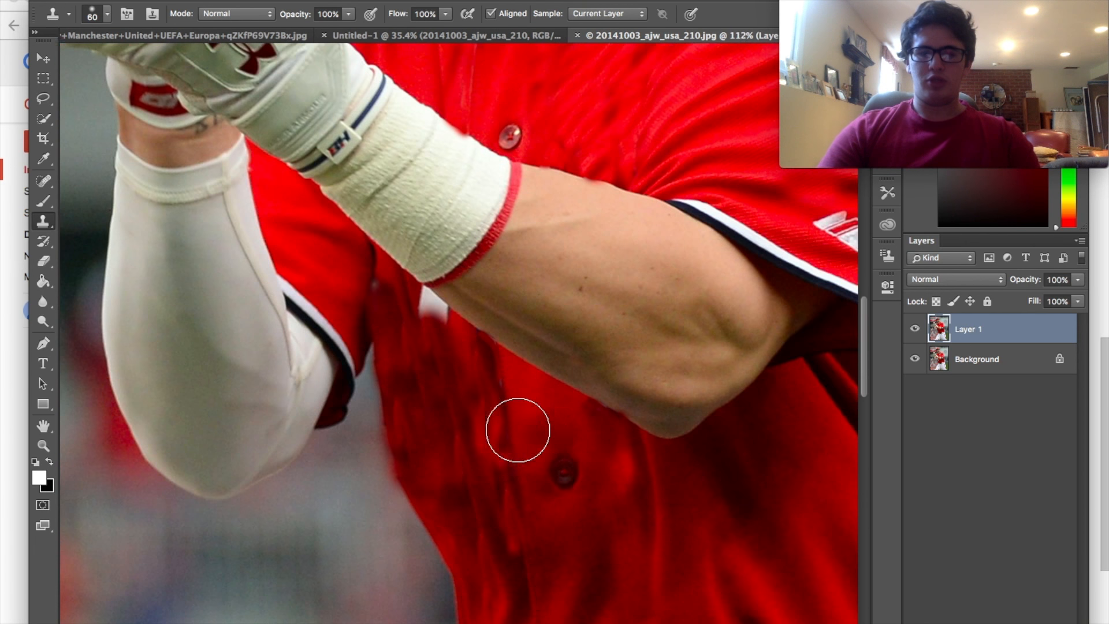
pyautogui.press('[')
pyautogui.press('[')
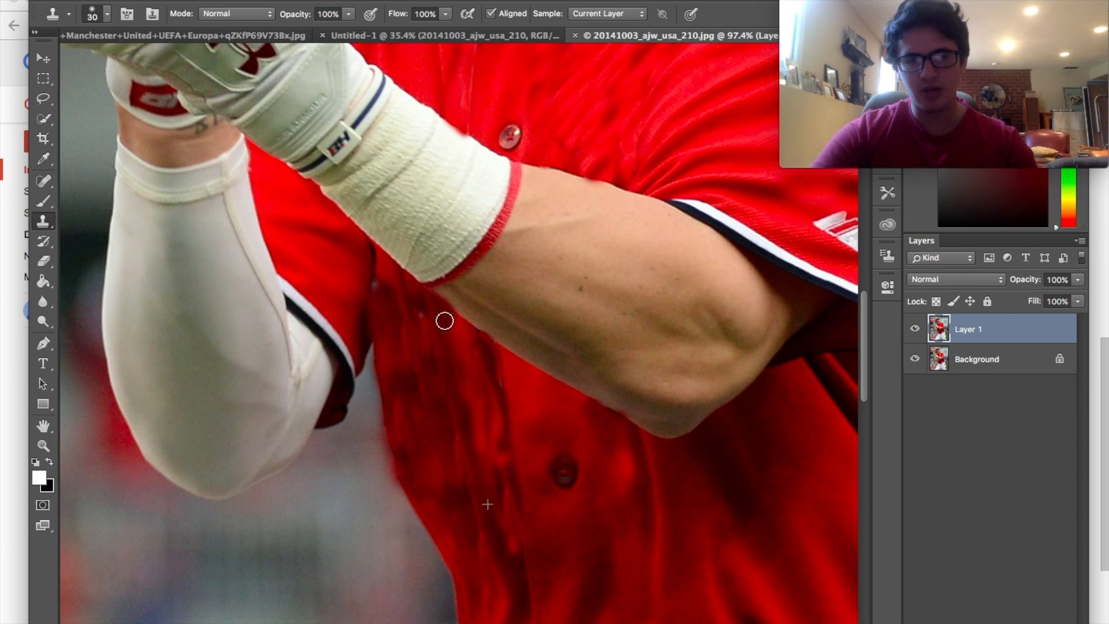
# Review the cleaned jersey as a whole and enlarge the clone brush to 150.
pyautogui.scroll(-4, 423, 304)
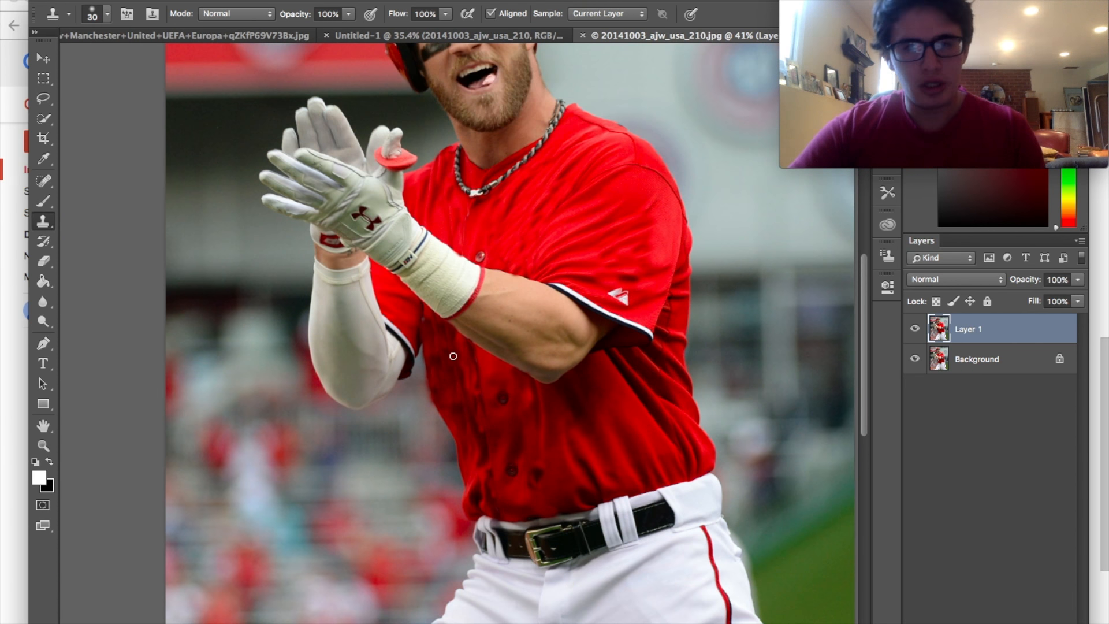
pyautogui.scroll(-4, 453, 356)
pyautogui.scroll(2, 402, 373)
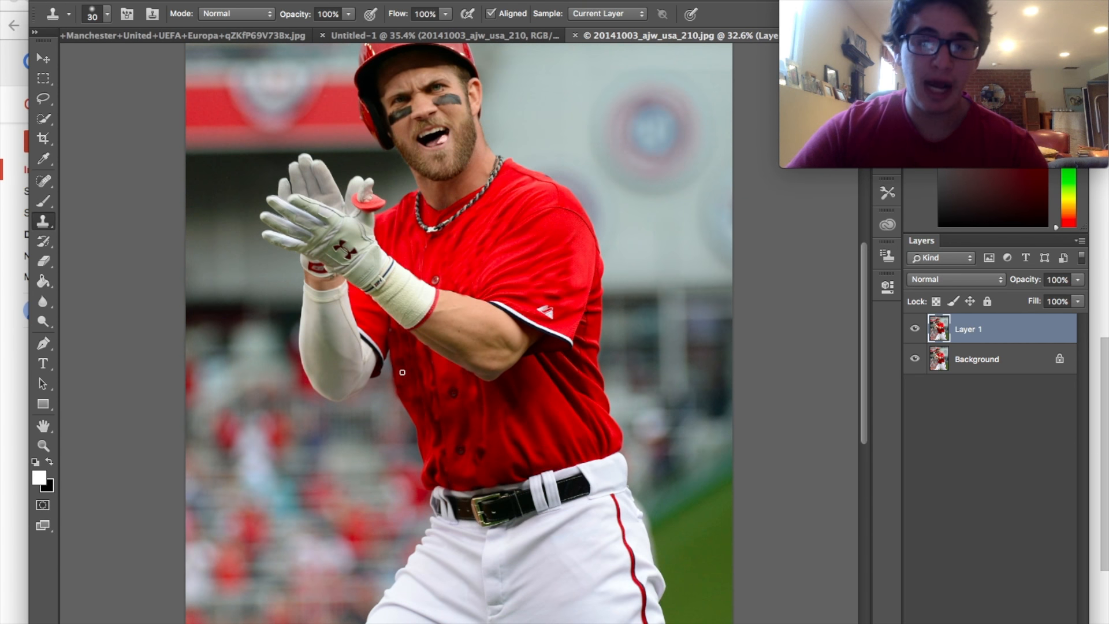
pyautogui.scroll(-1, 402, 372)
pyautogui.scroll(3, 420, 402)
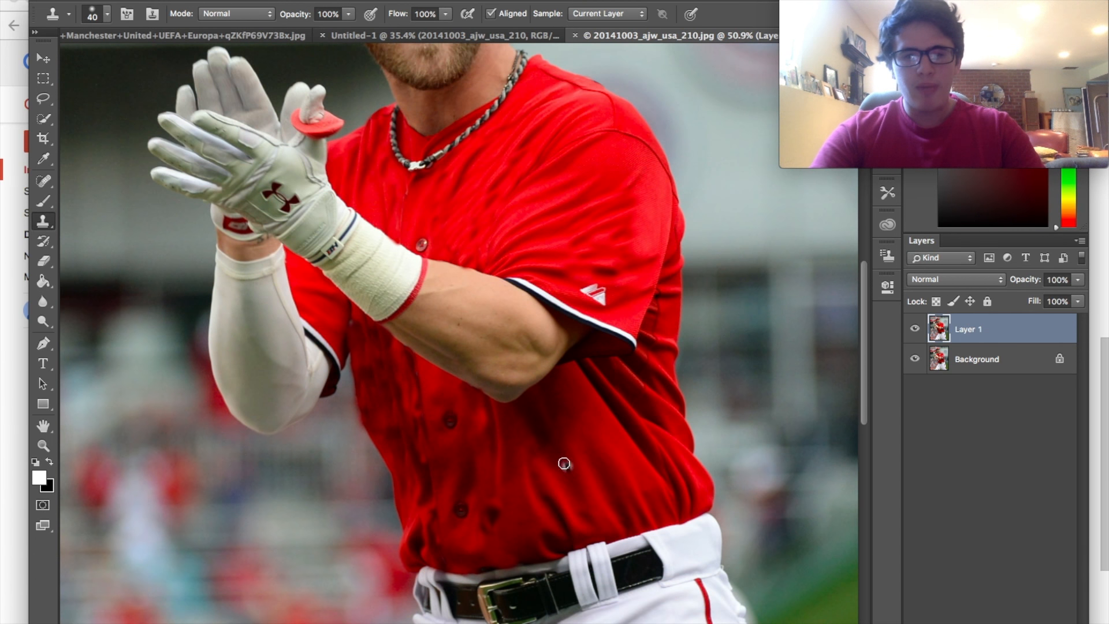
pyautogui.press(']')
pyautogui.press(']')
pyautogui.press(']')
pyautogui.press(']')
pyautogui.press(']')
pyautogui.press(']')
pyautogui.press(']')
pyautogui.press(']')
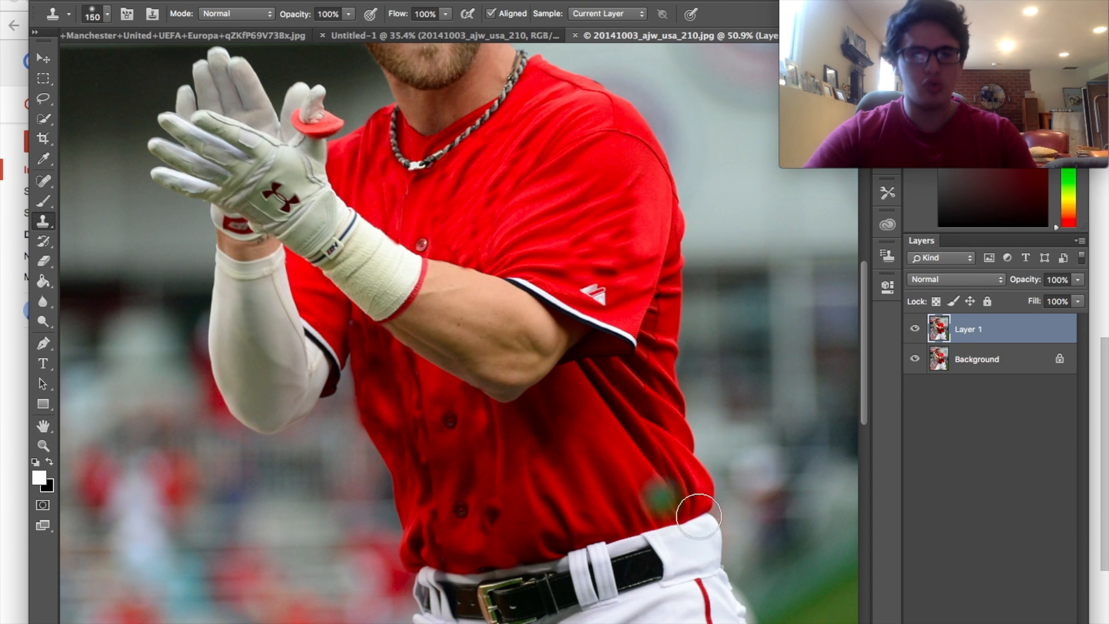
# Reduce the clone brush to 100 and clone white trouser fabric over the red side stripe from the thigh up to the waistband.
pyautogui.scroll(-3, 564, 550)
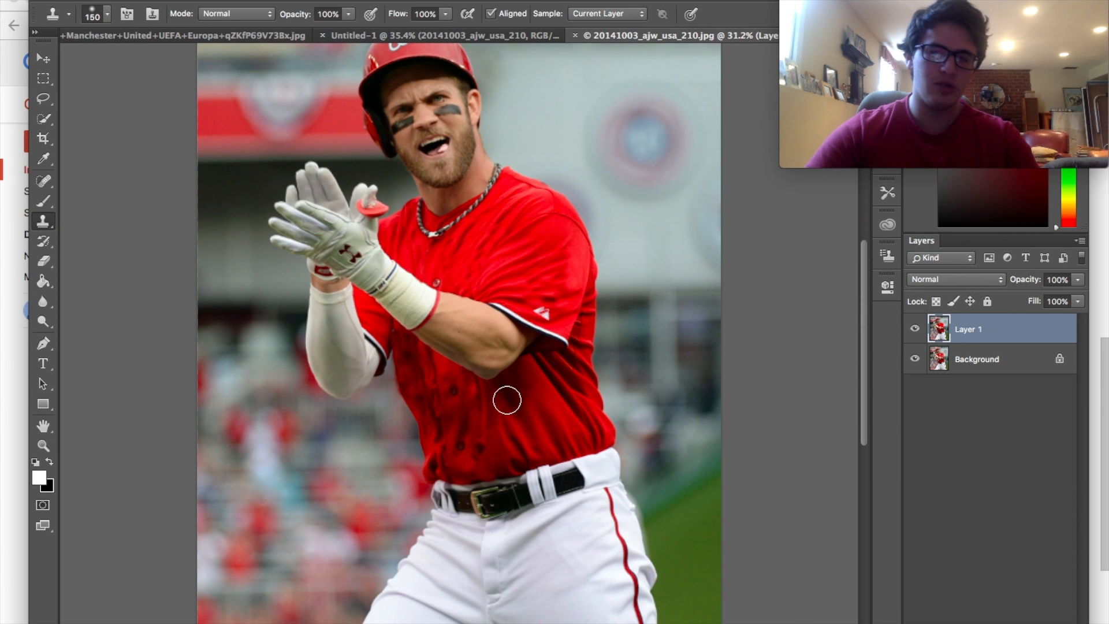
pyautogui.scroll(-3, 596, 431)
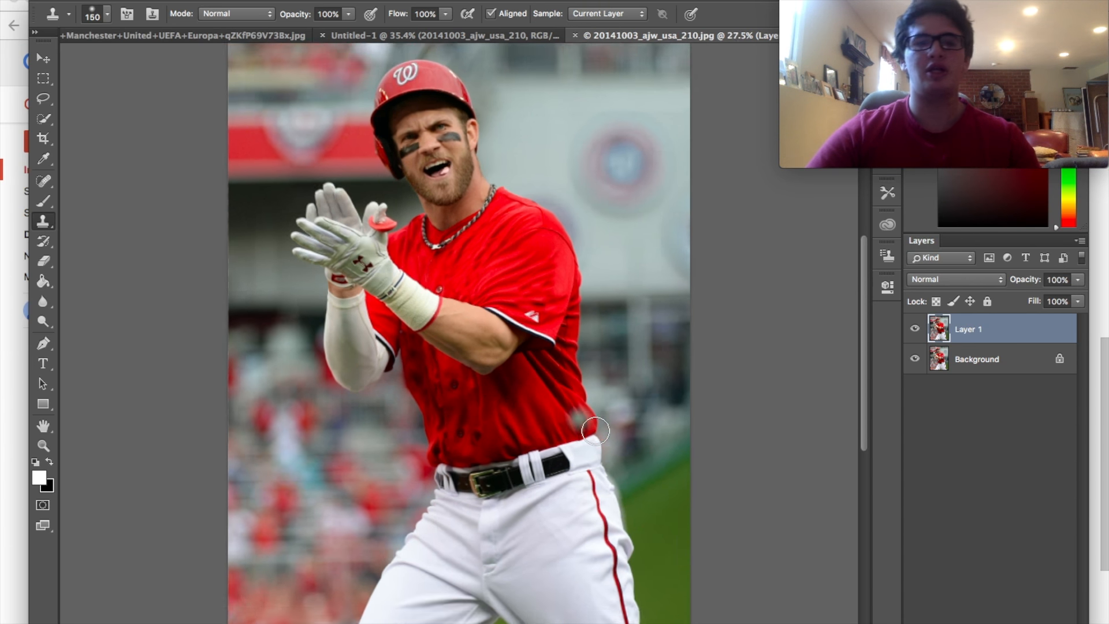
pyautogui.scroll(9, 597, 427)
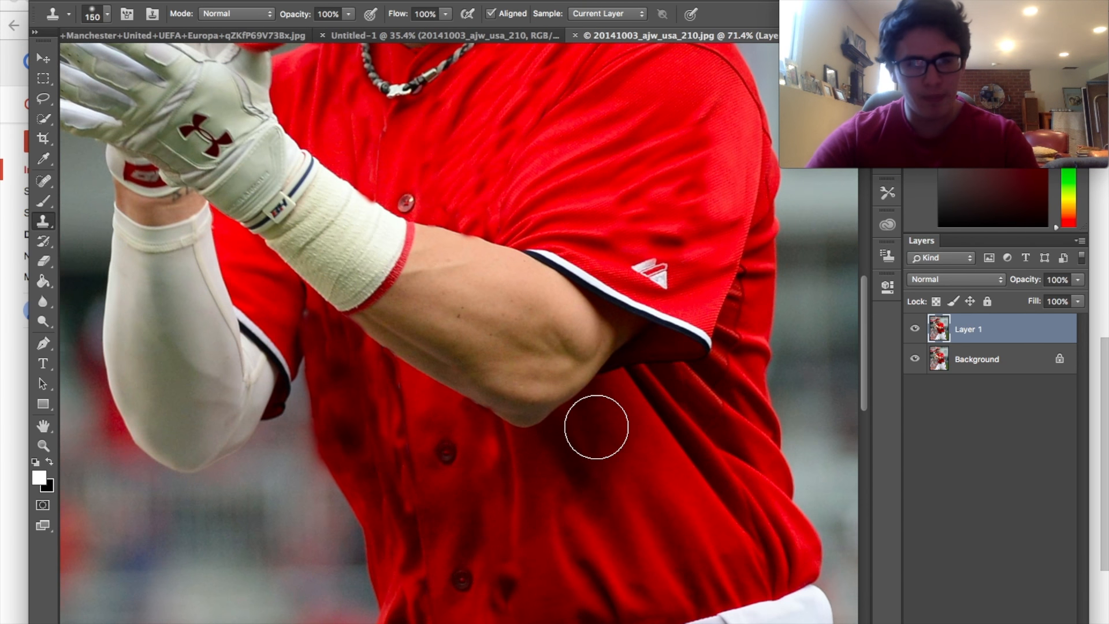
pyautogui.scroll(-5, 317, 446)
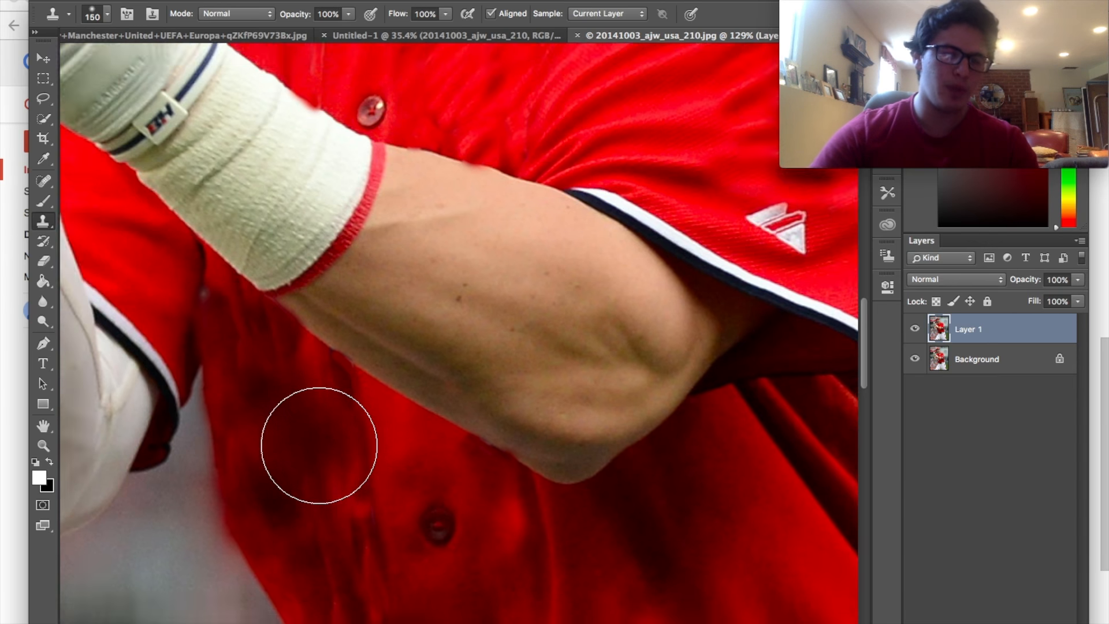
pyautogui.scroll(-5, 319, 445)
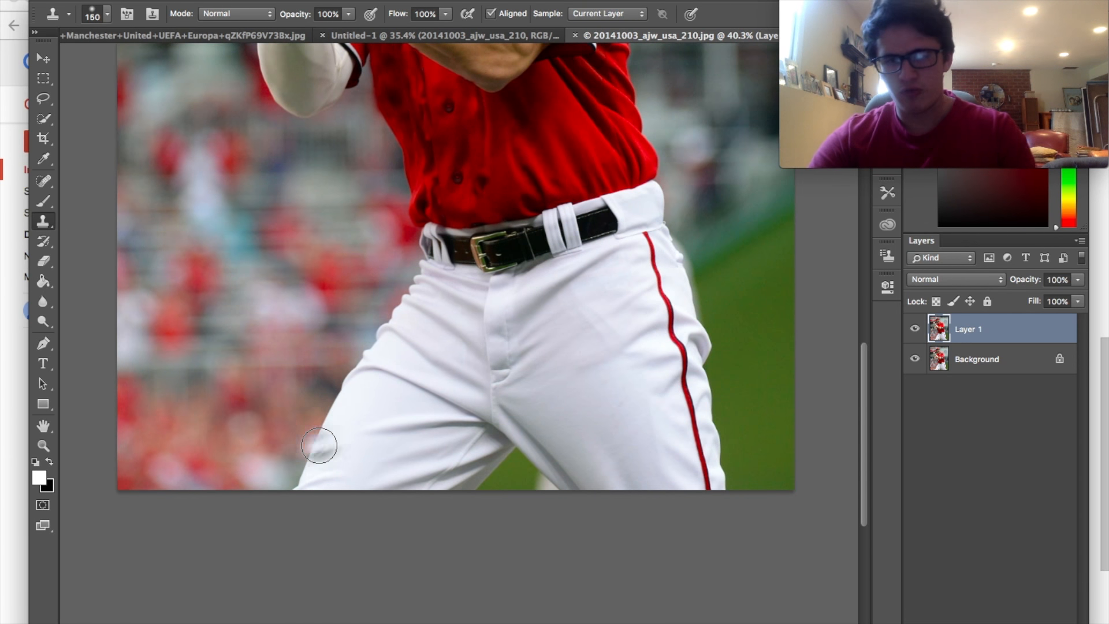
pyautogui.click(665, 473)
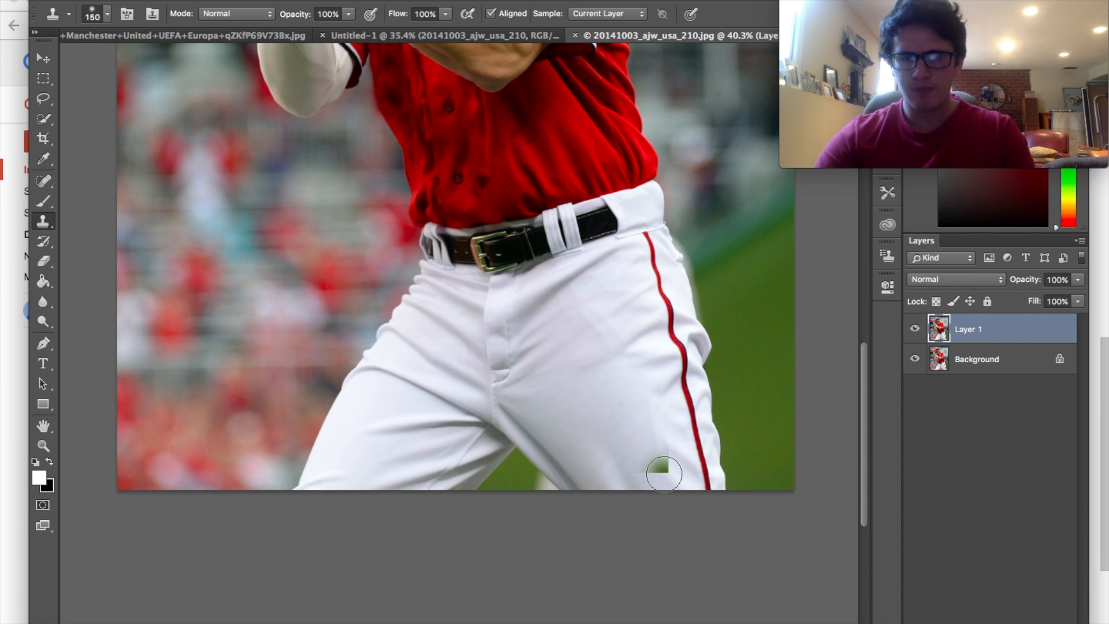
pyautogui.press('[')
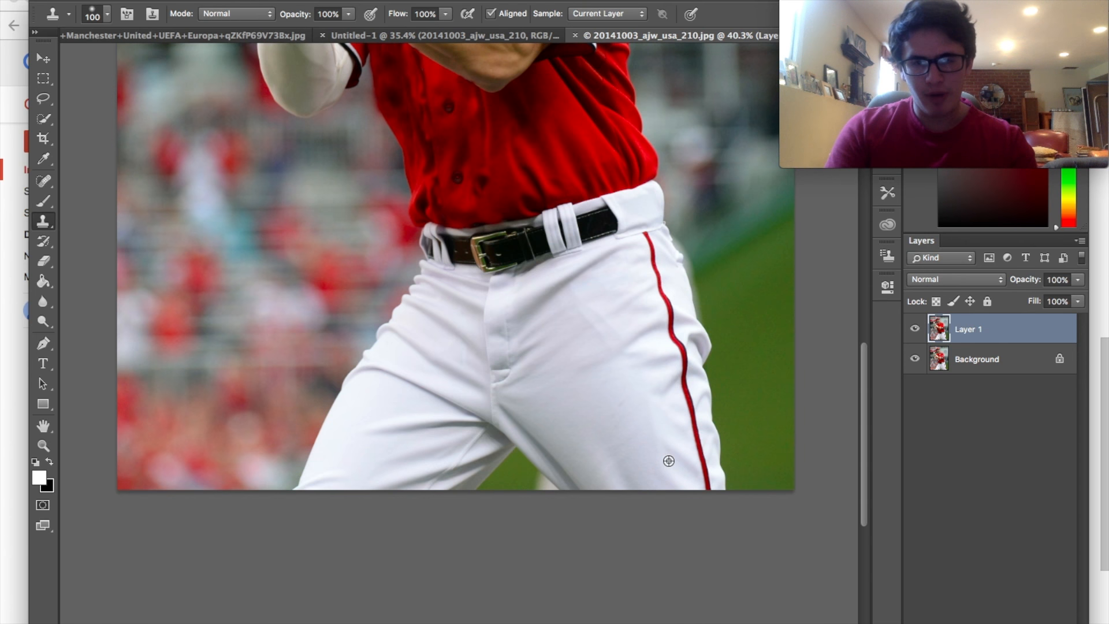
pyautogui.moveTo(705, 489)
pyautogui.mouseDown()
pyautogui.moveTo(686, 340)
pyautogui.moveTo(679, 349)
pyautogui.moveTo(645, 241)
pyautogui.mouseUp()
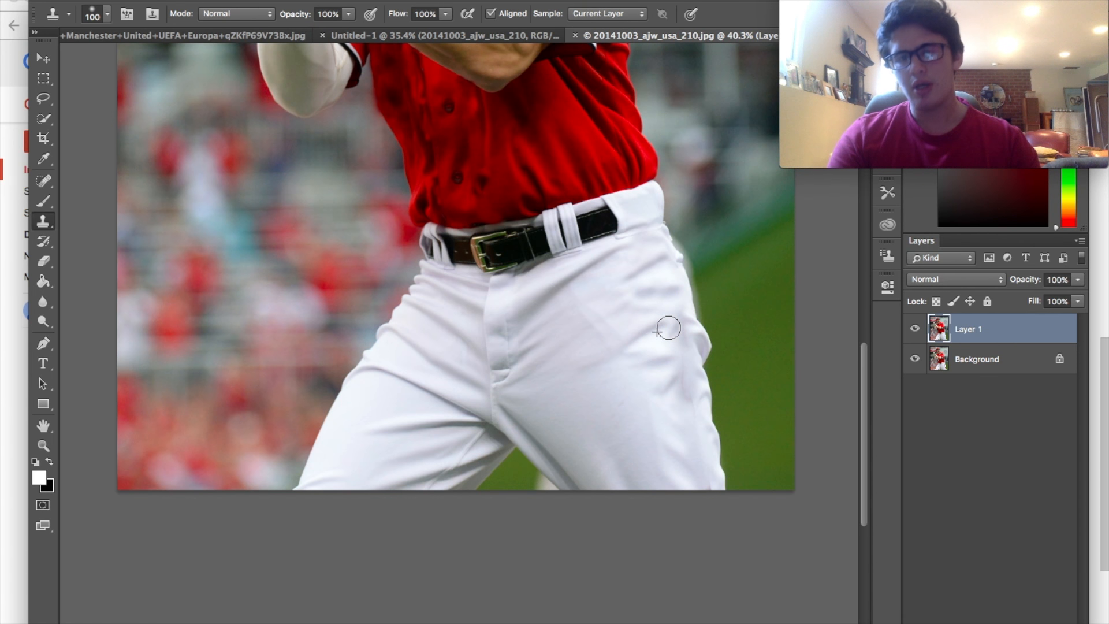
# Reduce the clone brush to 45 and clone the helmet's red surface over the lower part of the W logo.
pyautogui.scroll(-8, 563, 427)
pyautogui.scroll(6, 563, 426)
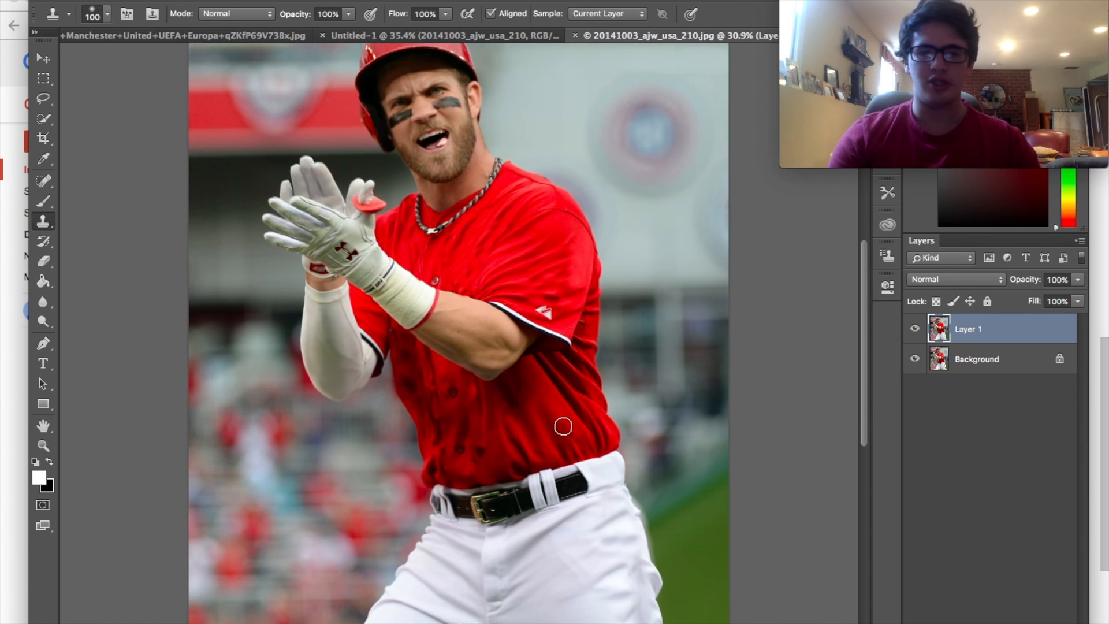
pyautogui.scroll(8, 563, 426)
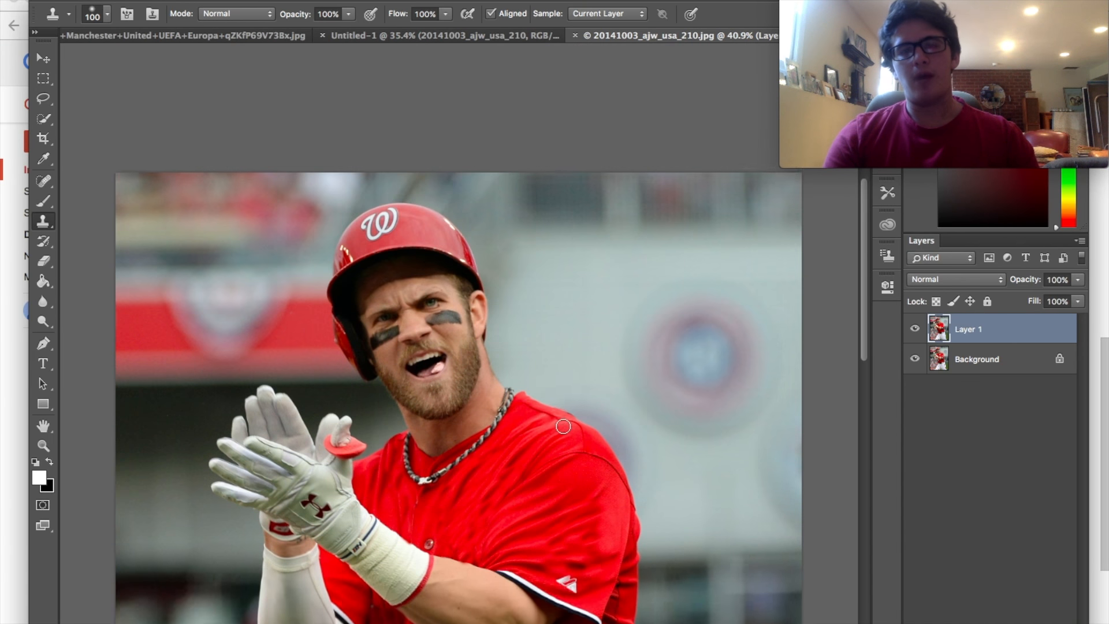
pyautogui.scroll(9, 564, 426)
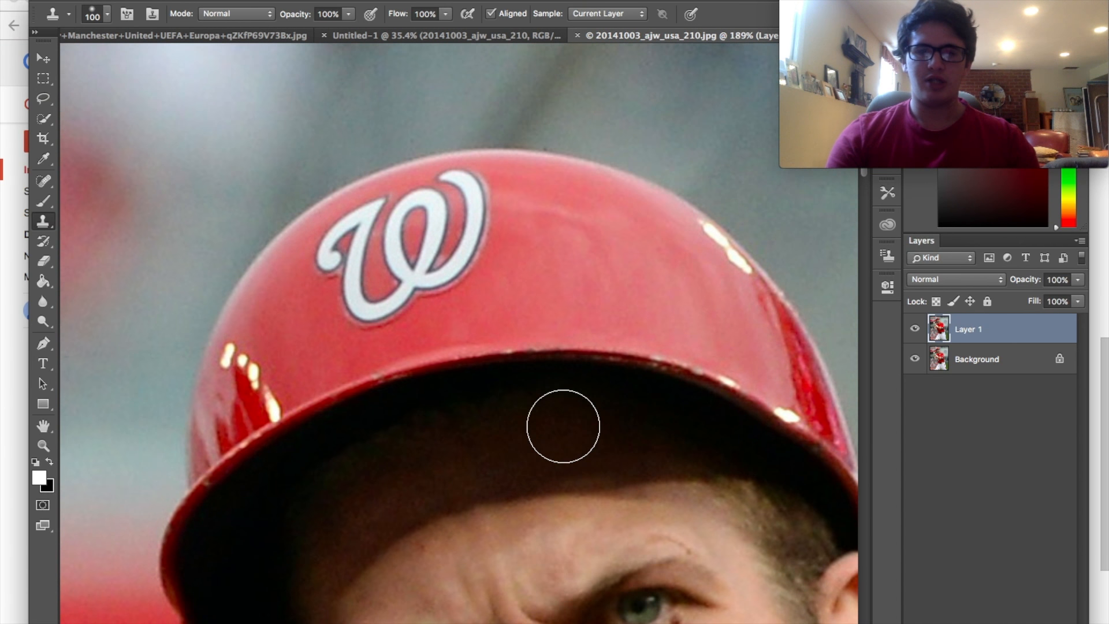
pyautogui.press('[')
pyautogui.press('[')
pyautogui.press('[')
pyautogui.press('[')
pyautogui.press('[')
pyautogui.press('[')
pyautogui.moveTo(486, 242)
pyautogui.mouseDown()
pyautogui.moveTo(381, 296)
pyautogui.moveTo(338, 261)
pyautogui.moveTo(363, 218)
pyautogui.moveTo(353, 239)
pyautogui.mouseUp()
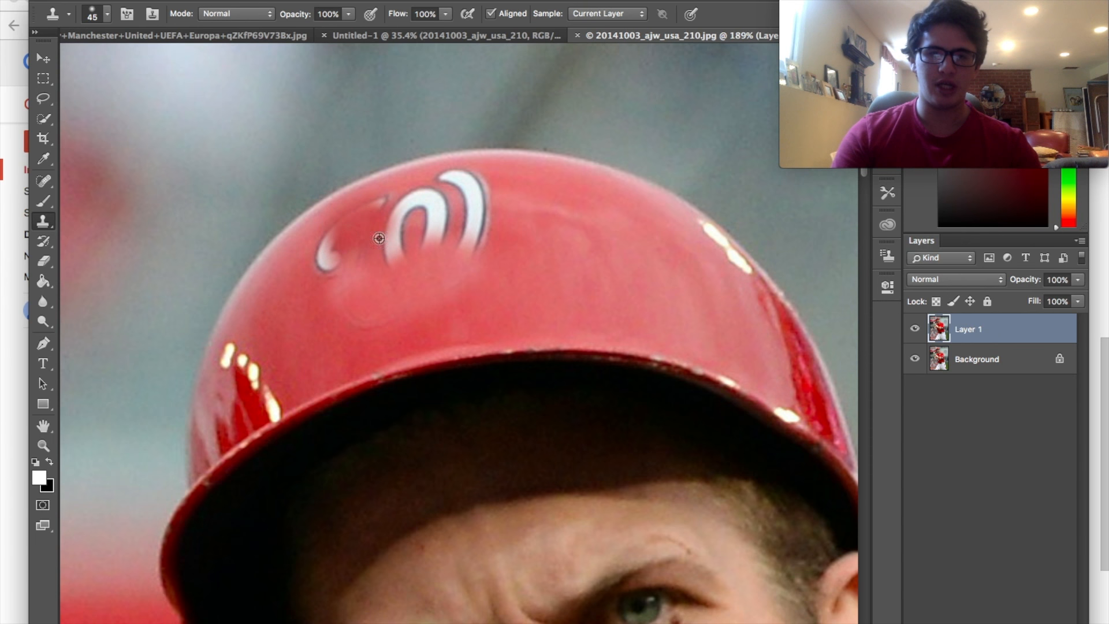
# Clone the helmet surface over the W logo's remaining upper loops and outer curl, and check the whole picture.
pyautogui.moveTo(490, 228)
pyautogui.mouseDown()
pyautogui.moveTo(474, 216)
pyautogui.moveTo(420, 221)
pyautogui.mouseUp()
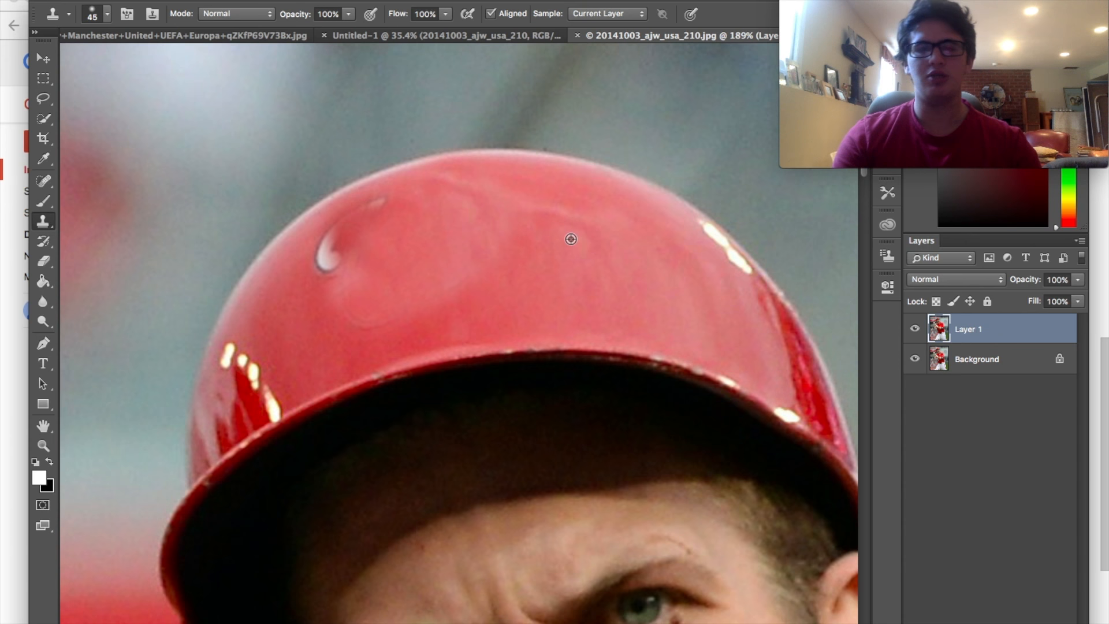
pyautogui.moveTo(324, 254); pyautogui.dragTo(366, 223)
pyautogui.scroll(-15, 624, 214)
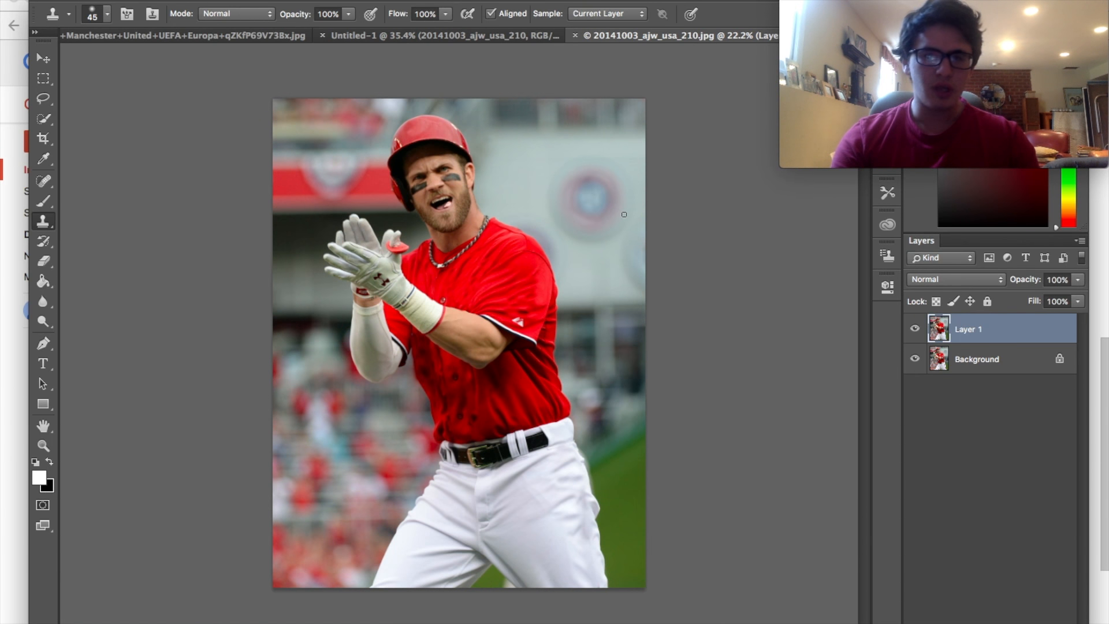
pyautogui.scroll(3, 624, 215)
pyautogui.scroll(-2, 624, 214)
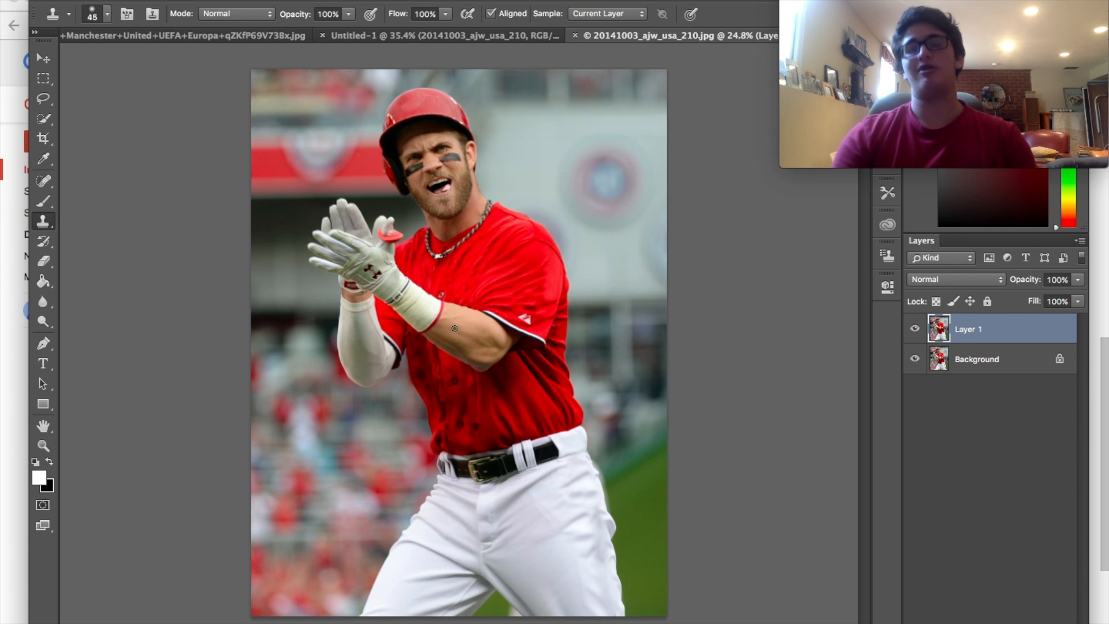
pyautogui.scroll(4, 408, 191)
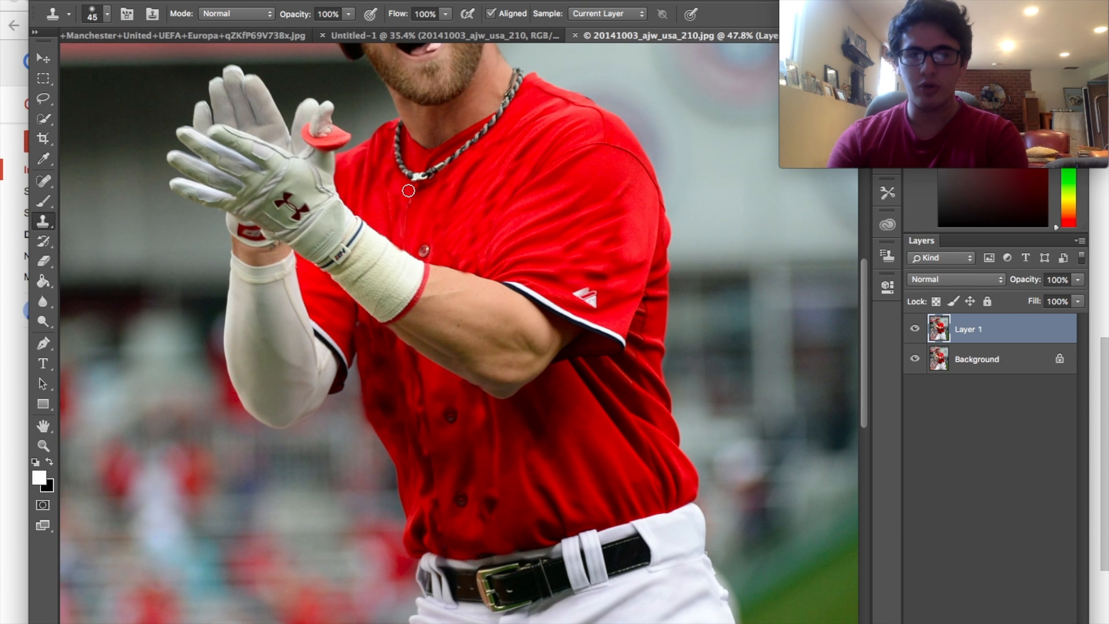
pyautogui.click(55, 611)
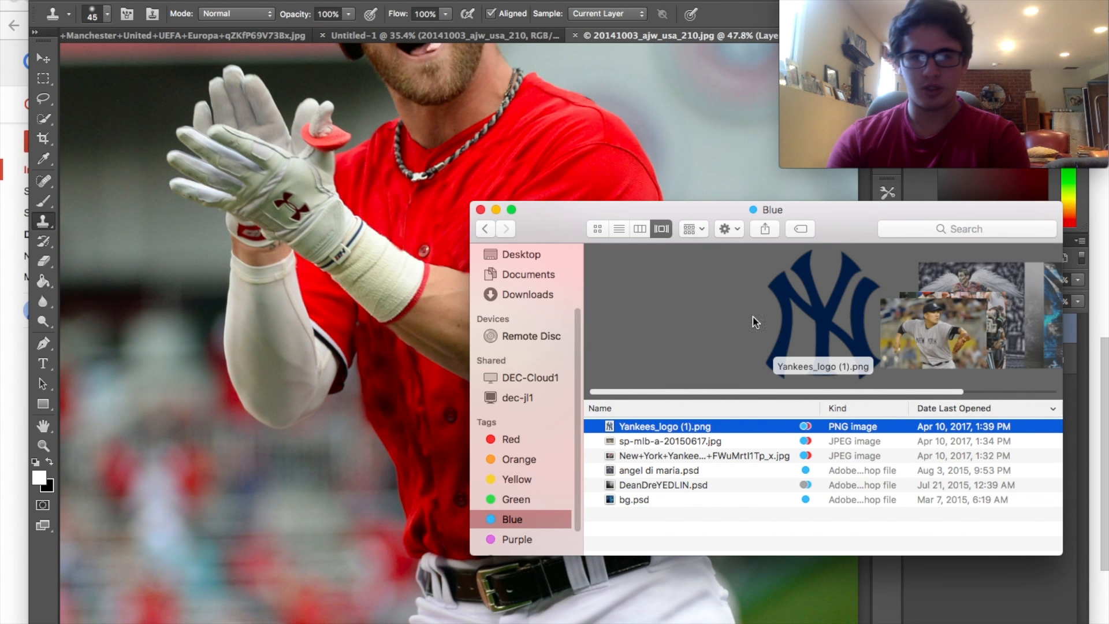
pyautogui.hscroll(-1, 825, 329)
pyautogui.moveTo(825, 329); pyautogui.dragTo(305, 327)
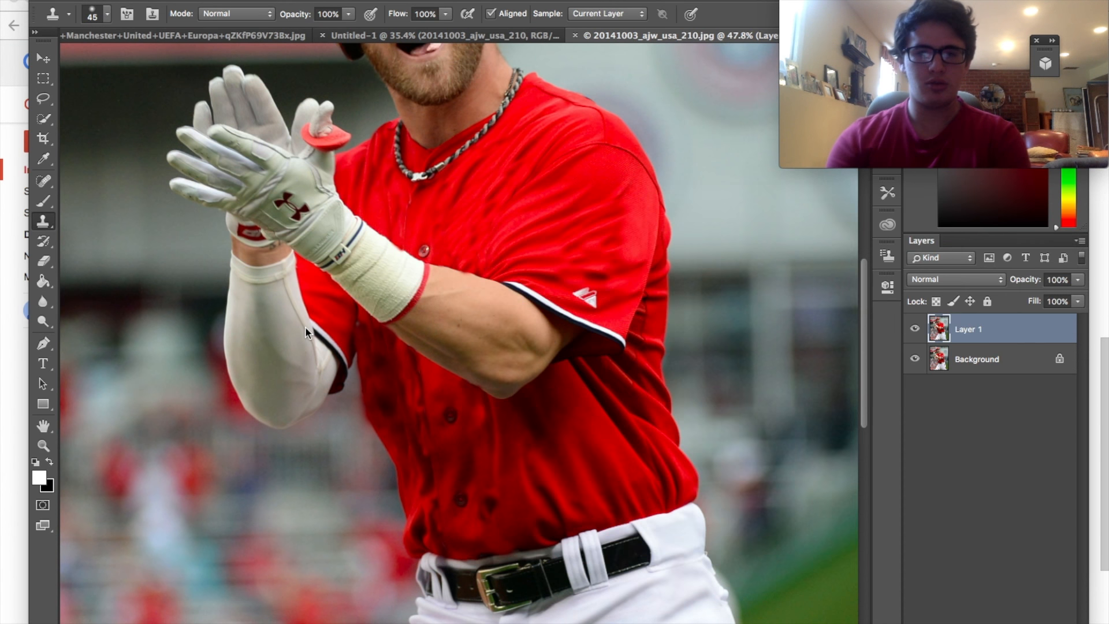
pyautogui.press('Escape')
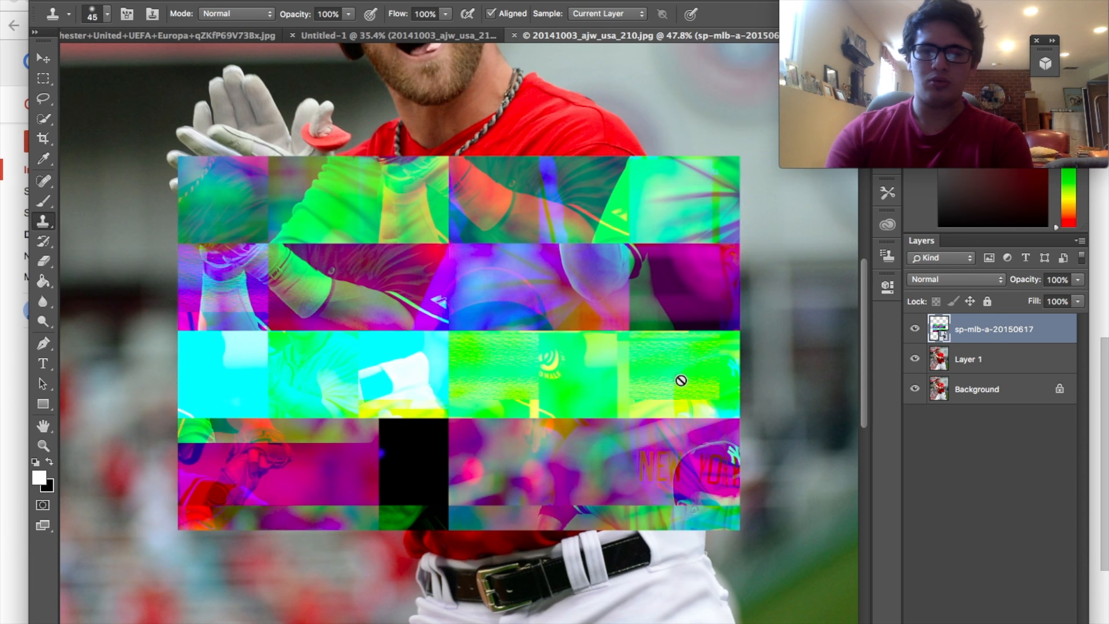
# Place the New York Yankees v Baltimore Orioles JPEG from the Blue-tagged files as a new layer above Layer 1.
pyautogui.click(54, 611)
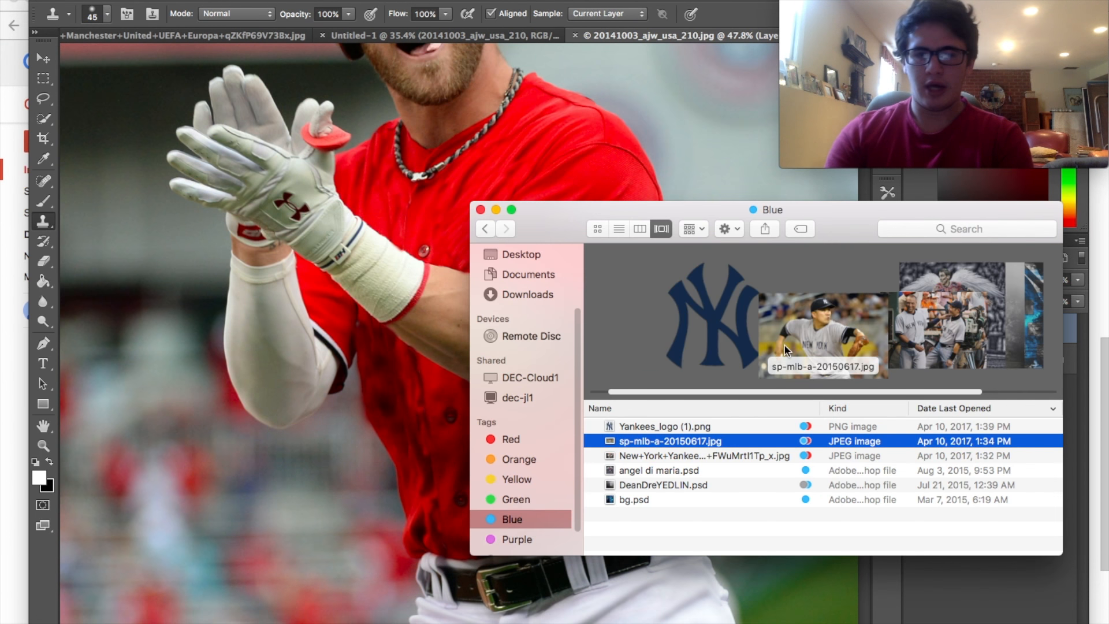
pyautogui.hscroll(1, 786, 347)
pyautogui.hscroll(-1, 787, 346)
pyautogui.moveTo(788, 348); pyautogui.dragTo(312, 349)
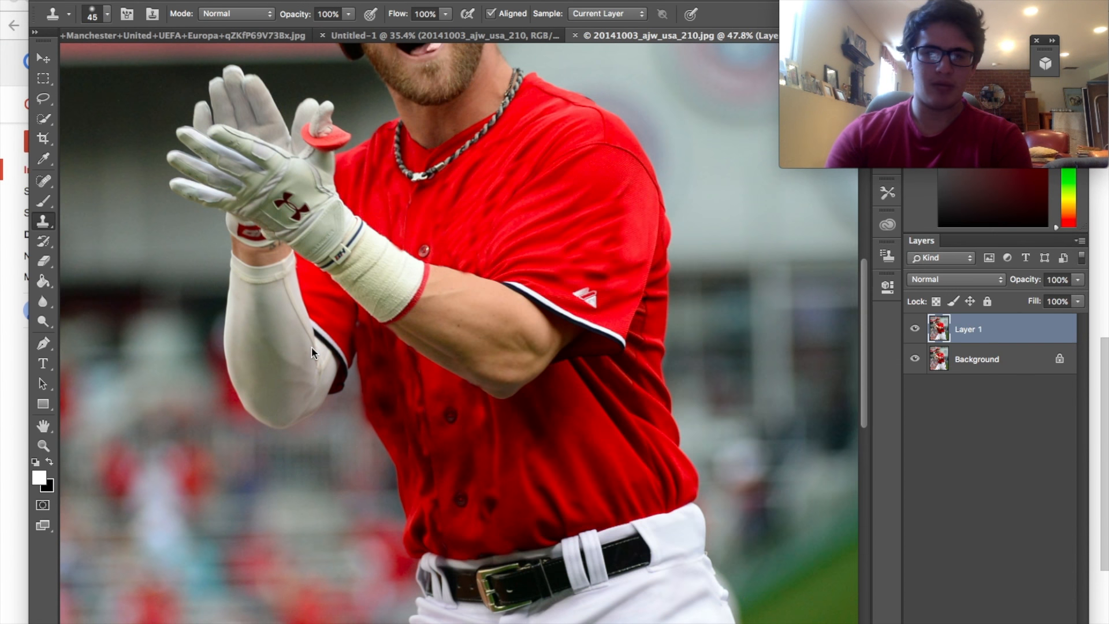
pyautogui.press('Return')
pyautogui.press('s')
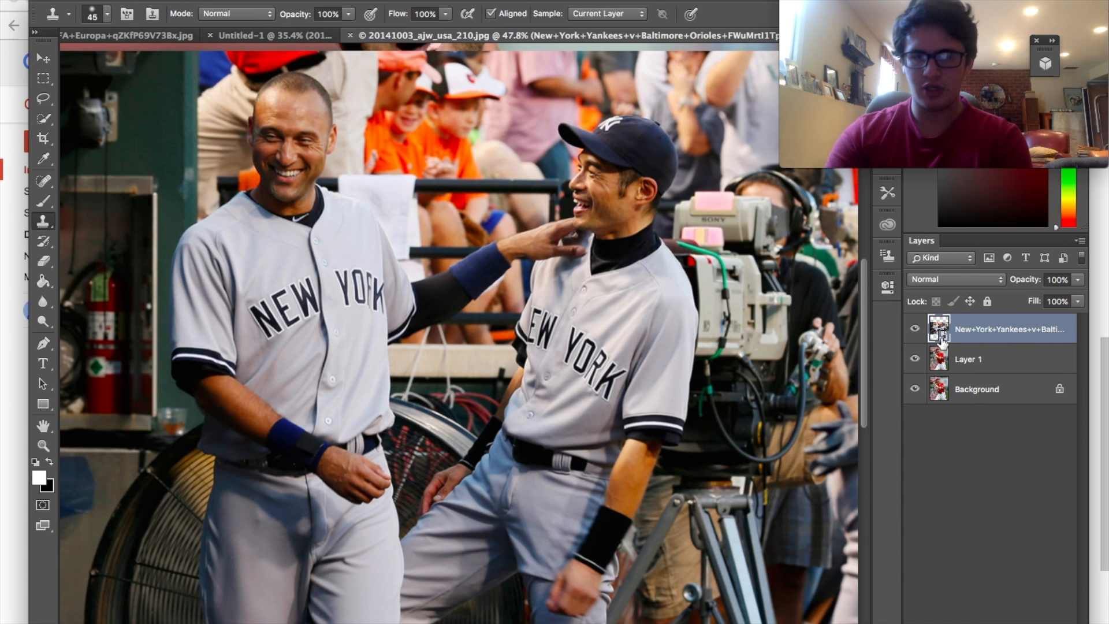
# Open the placed Yankees photo at full size, examine the grey uniform fabric, and return to the baseball player's document.
pyautogui.doubleClick(942, 342)
pyautogui.scroll(6, 717, 361)
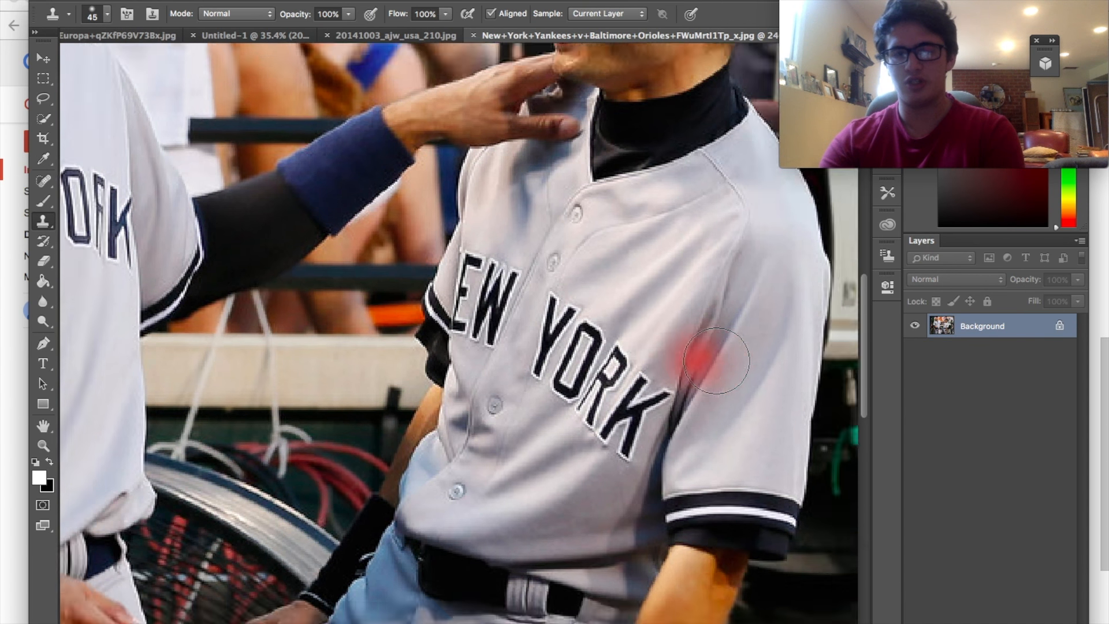
pyautogui.scroll(-6, 717, 362)
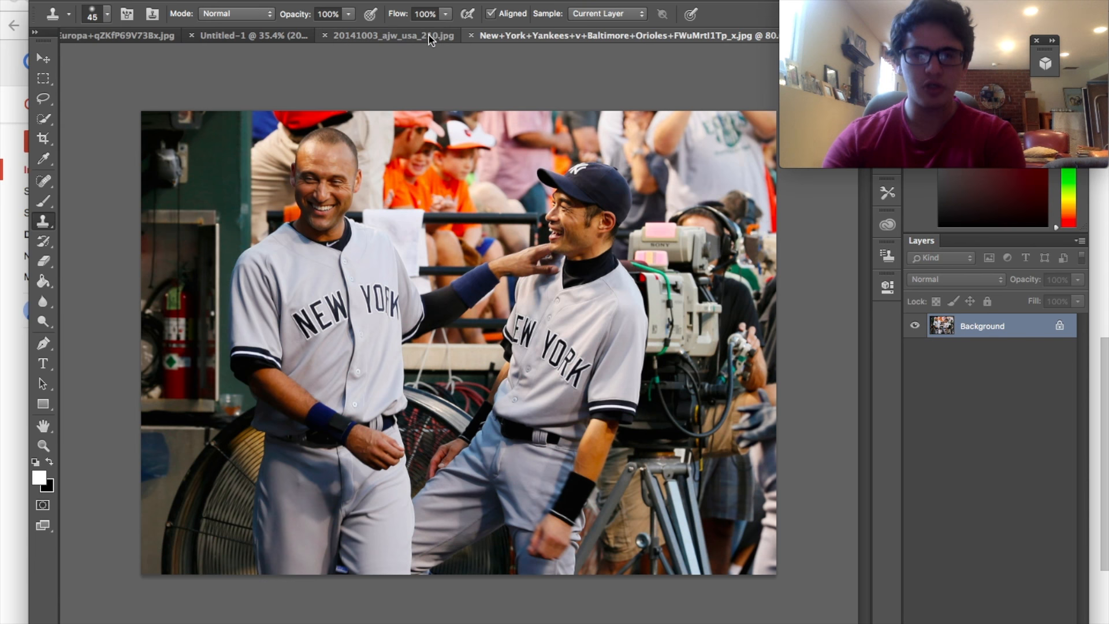
pyautogui.click(429, 36)
pyautogui.hotkey('ctrl', 'Tab')
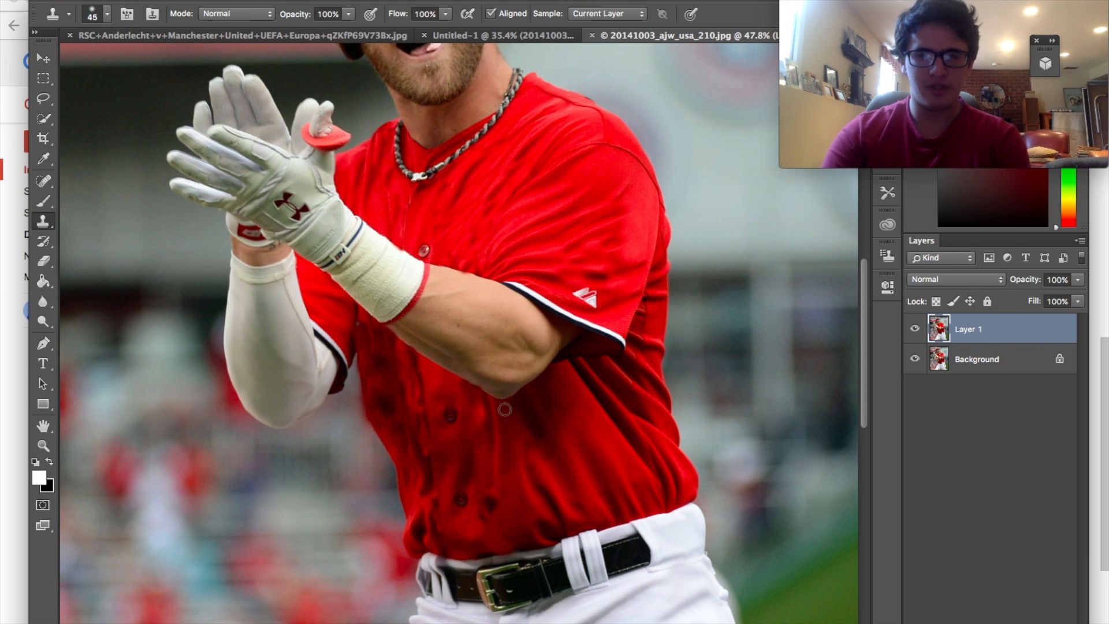
# Select the player's white trousers up to the waistband on Layer 1 with the Quick Selection tool.
pyautogui.scroll(-5, 634, 379)
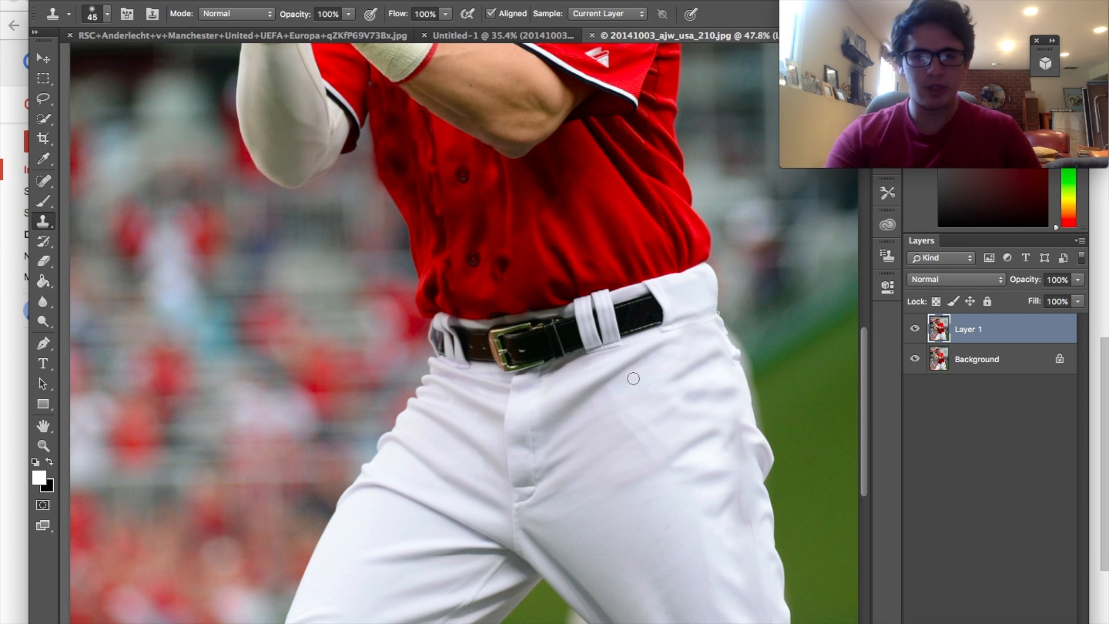
pyautogui.click(42, 120)
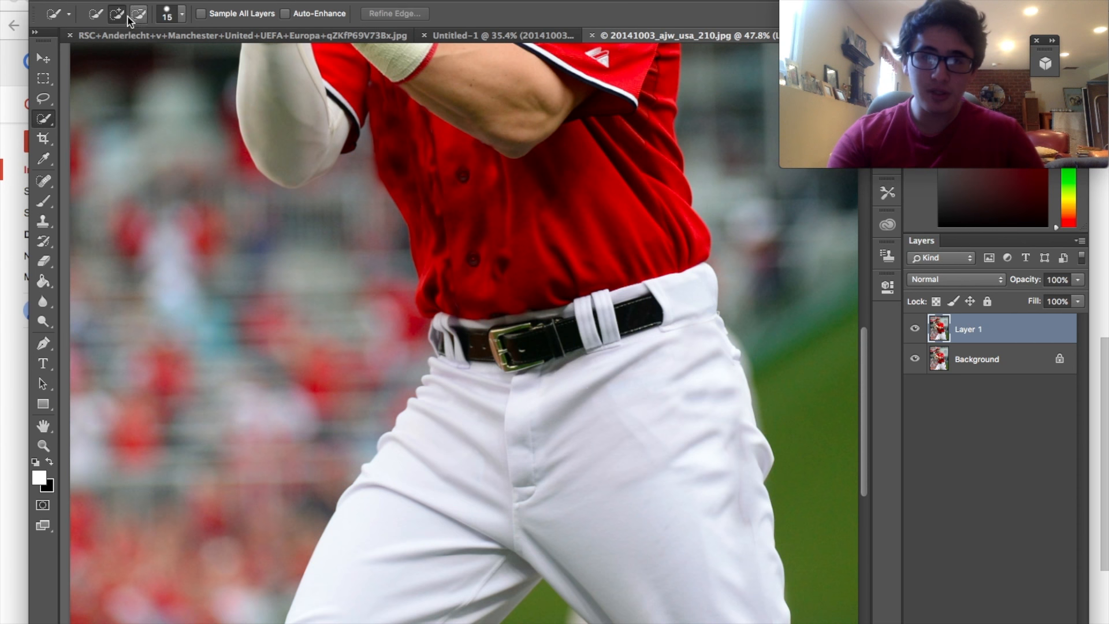
pyautogui.moveTo(416, 599)
pyautogui.mouseDown()
pyautogui.moveTo(459, 602)
pyautogui.moveTo(540, 465)
pyautogui.moveTo(570, 510)
pyautogui.moveTo(631, 357)
pyautogui.mouseUp()
pyautogui.moveTo(563, 315); pyautogui.dragTo(526, 321)
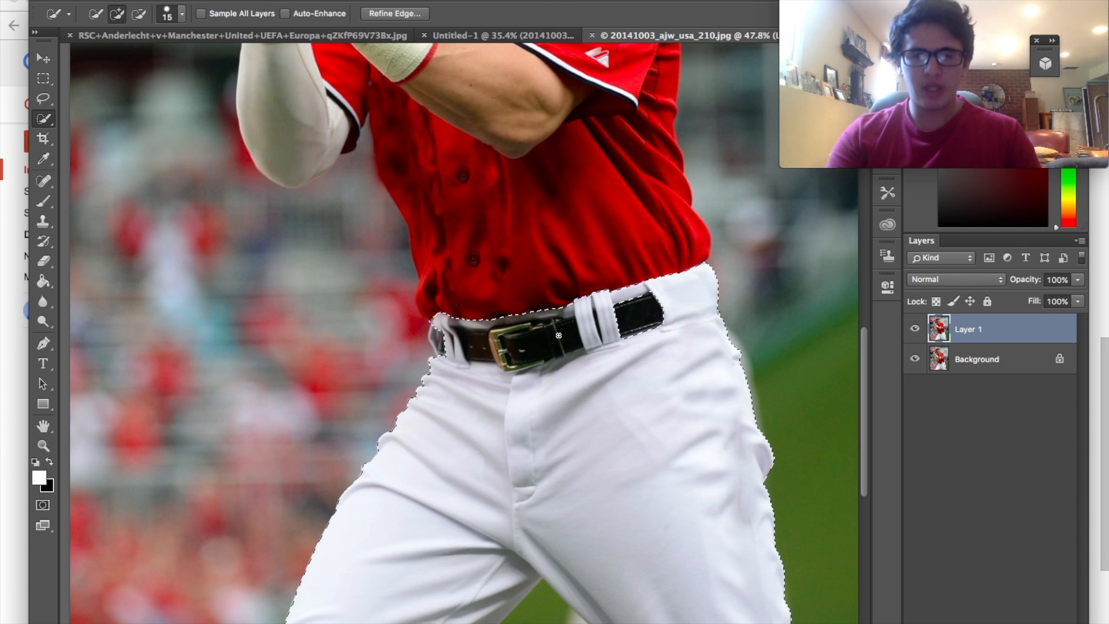
# Subtract the belt and buckle from the trouser selection and add back the white fabric just beneath the buckle.
pyautogui.scroll(3, 462, 345)
pyautogui.keyDown('alt'); pyautogui.click(518, 344); pyautogui.keyUp('alt')
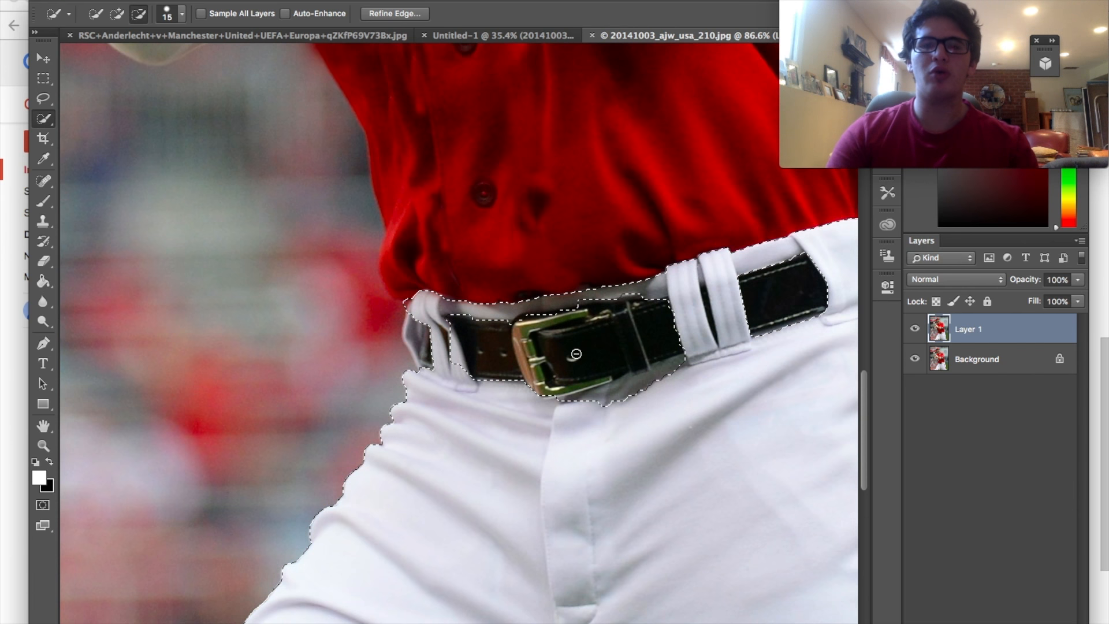
pyautogui.hscroll(5, 785, 299)
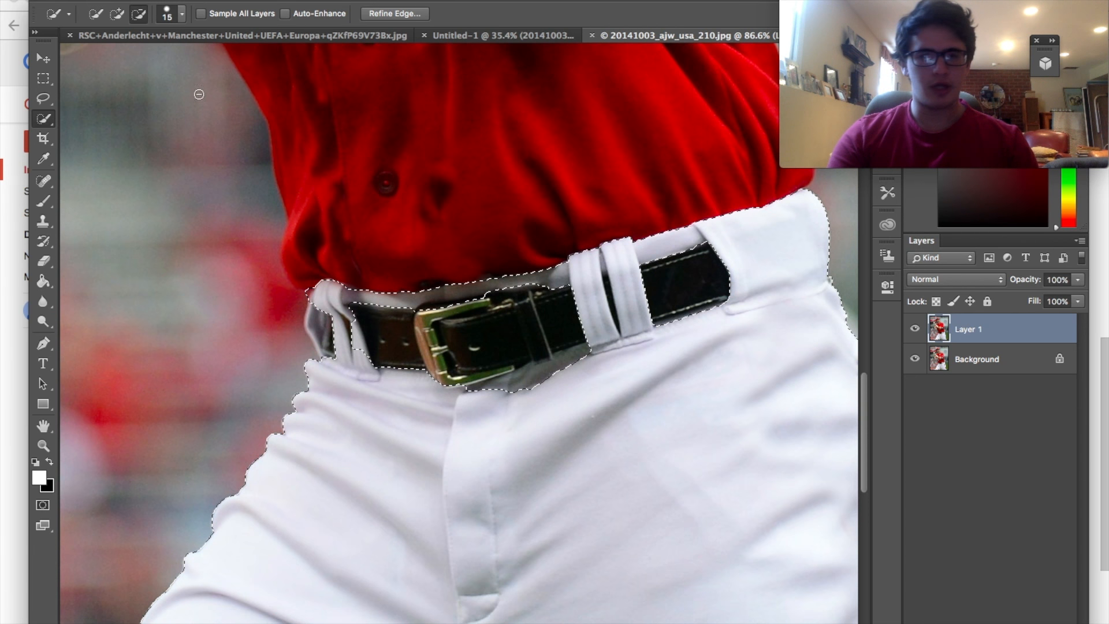
pyautogui.click(117, 14)
pyautogui.moveTo(550, 377); pyautogui.dragTo(507, 381)
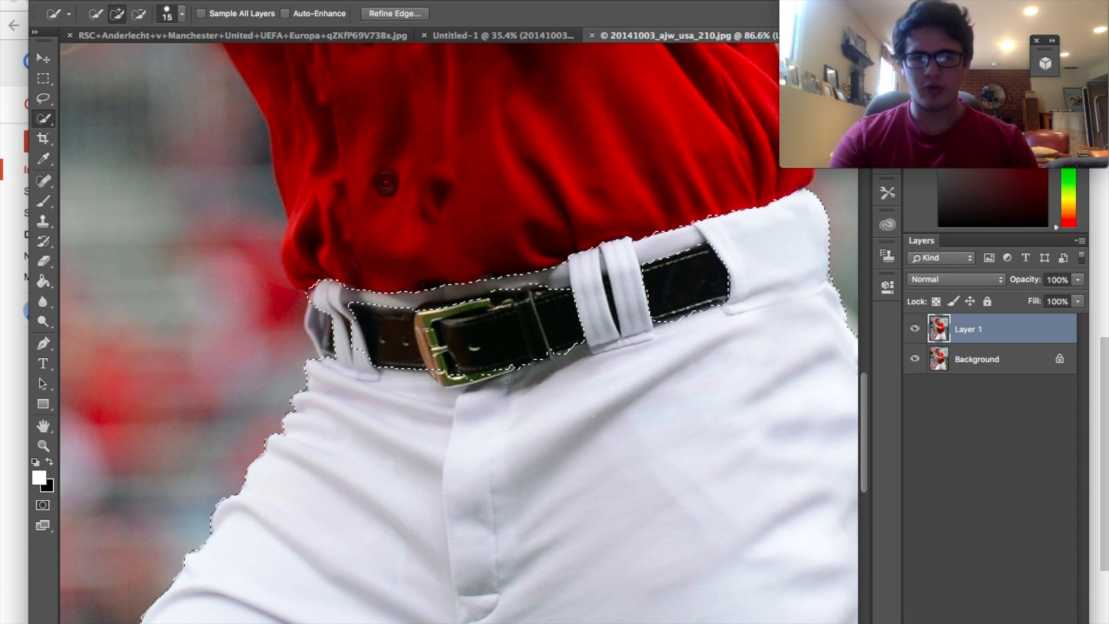
# Subtract the grass area between the player's legs from the trouser selection.
pyautogui.scroll(-5, 522, 283)
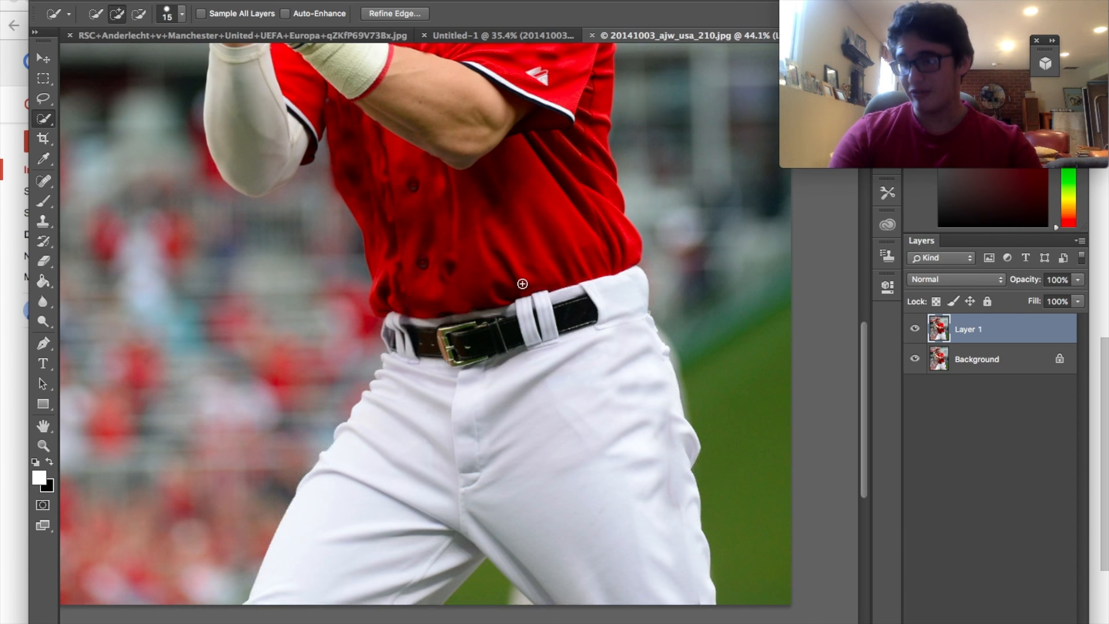
pyautogui.scroll(-2, 523, 284)
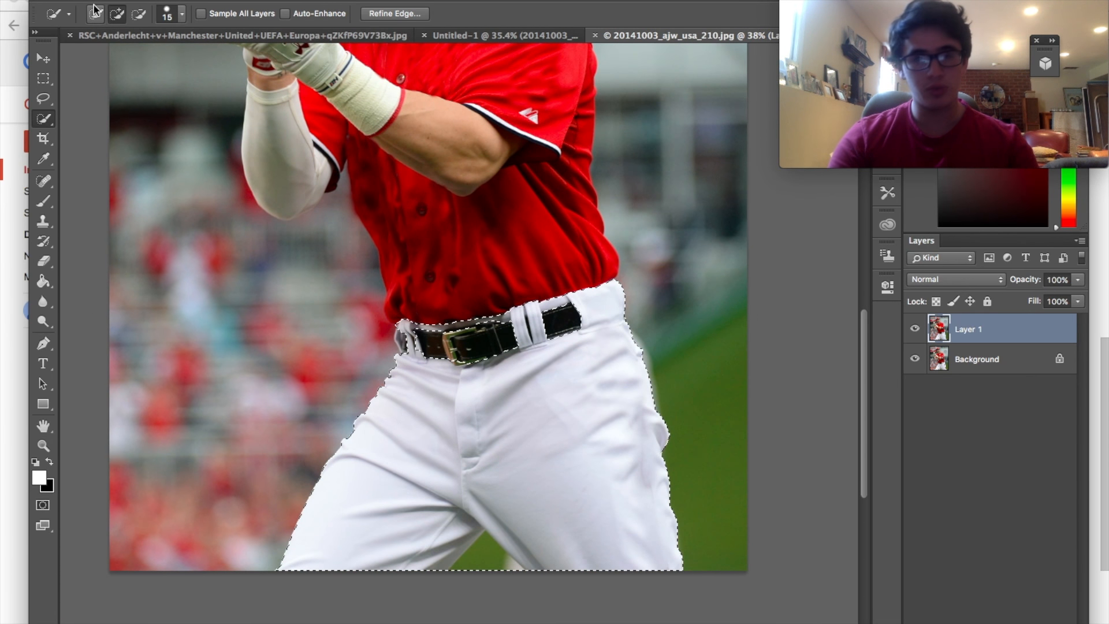
pyautogui.click(139, 13)
pyautogui.moveTo(465, 546); pyautogui.dragTo(510, 566)
pyautogui.scroll(-3, 623, 517)
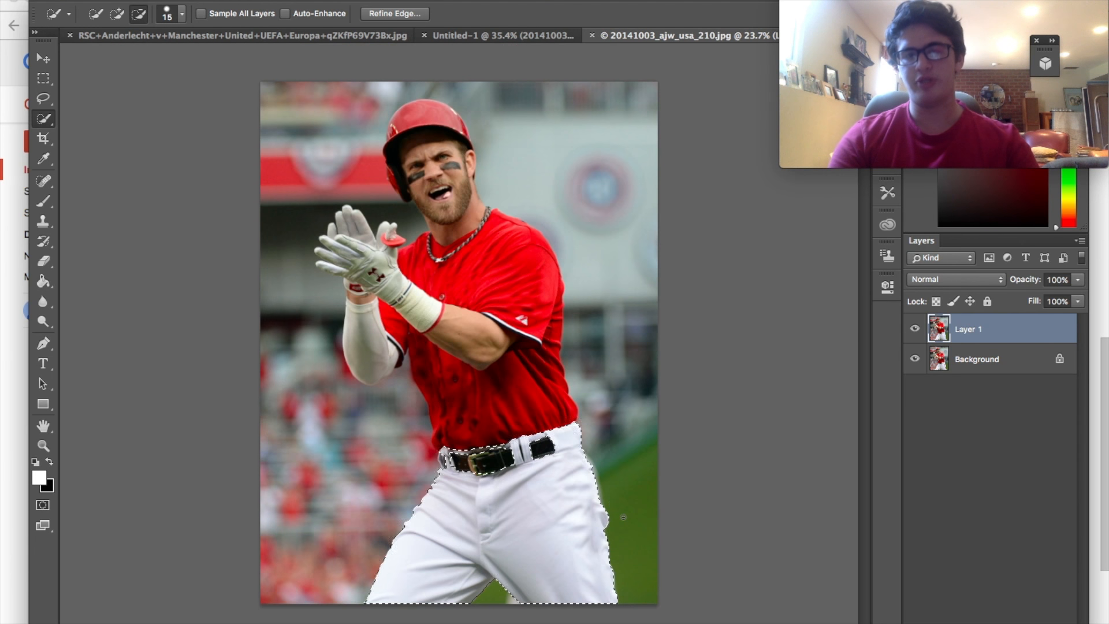
pyautogui.rightClick(528, 512)
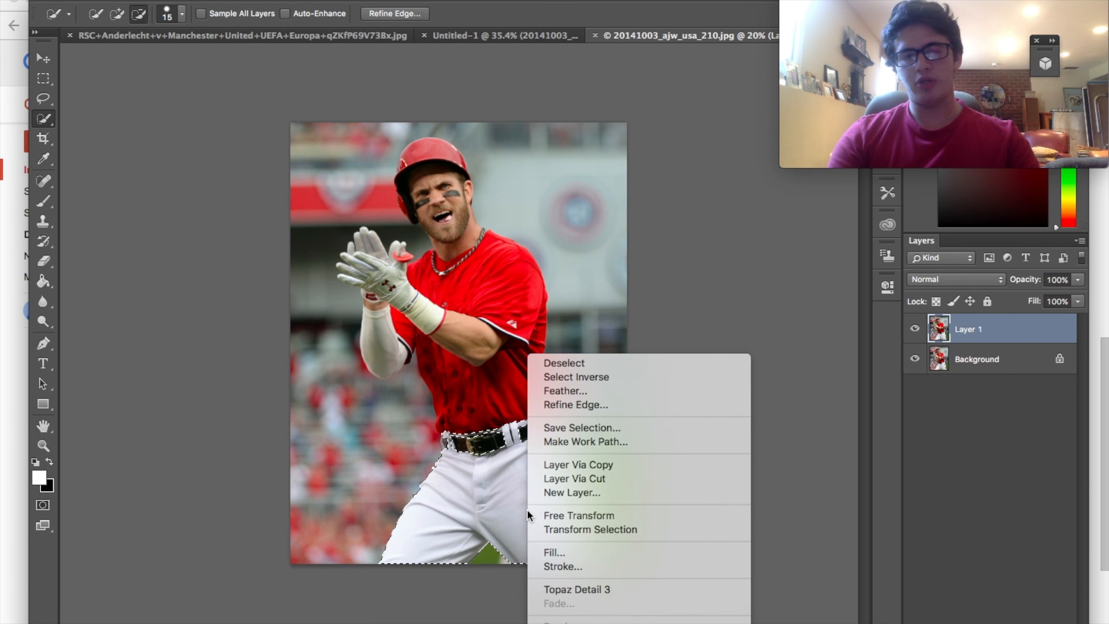
pyautogui.click(585, 376)
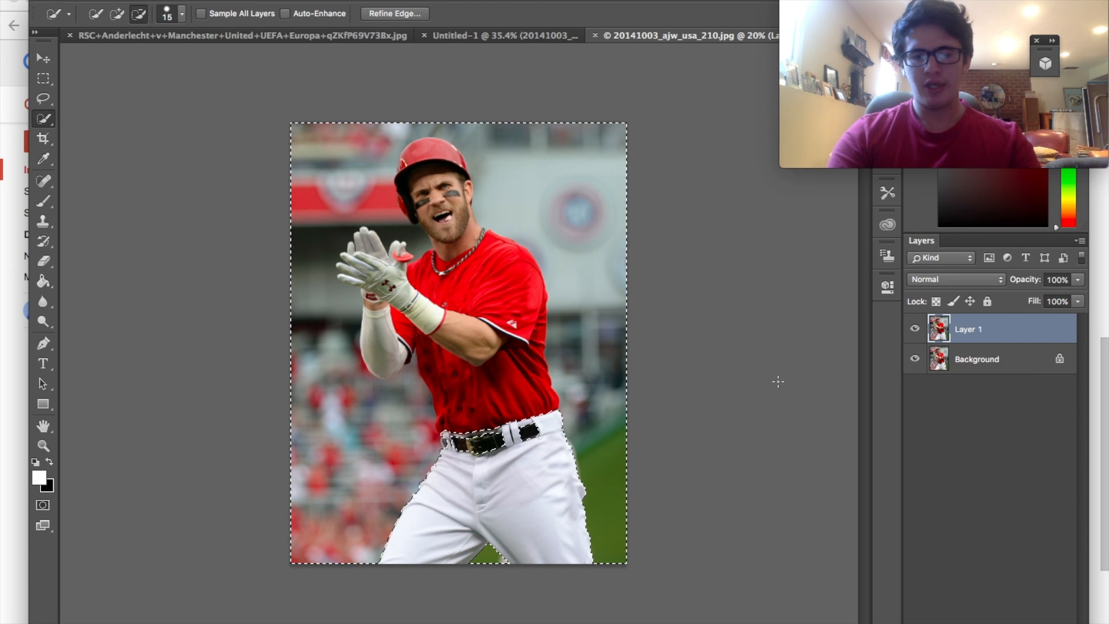
pyautogui.press('super+j')
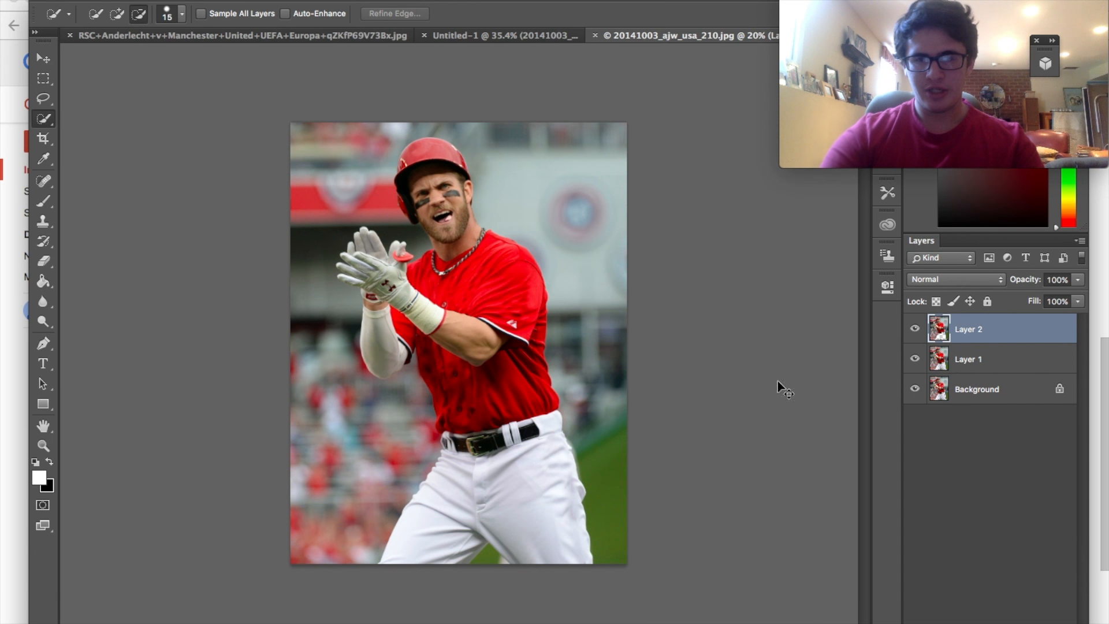
pyautogui.press('super+z')
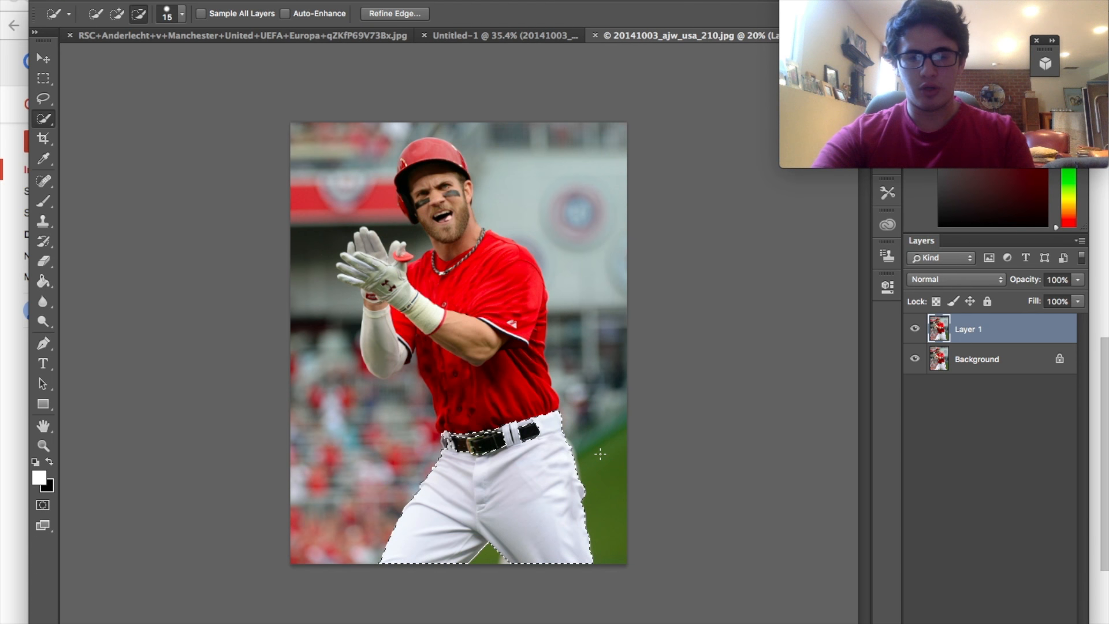
# Copy the selected trousers to a new layer, hide Layer 1, and check the copy by toggling the Background's visibility.
pyautogui.press('super+j')
pyautogui.click(921, 358)
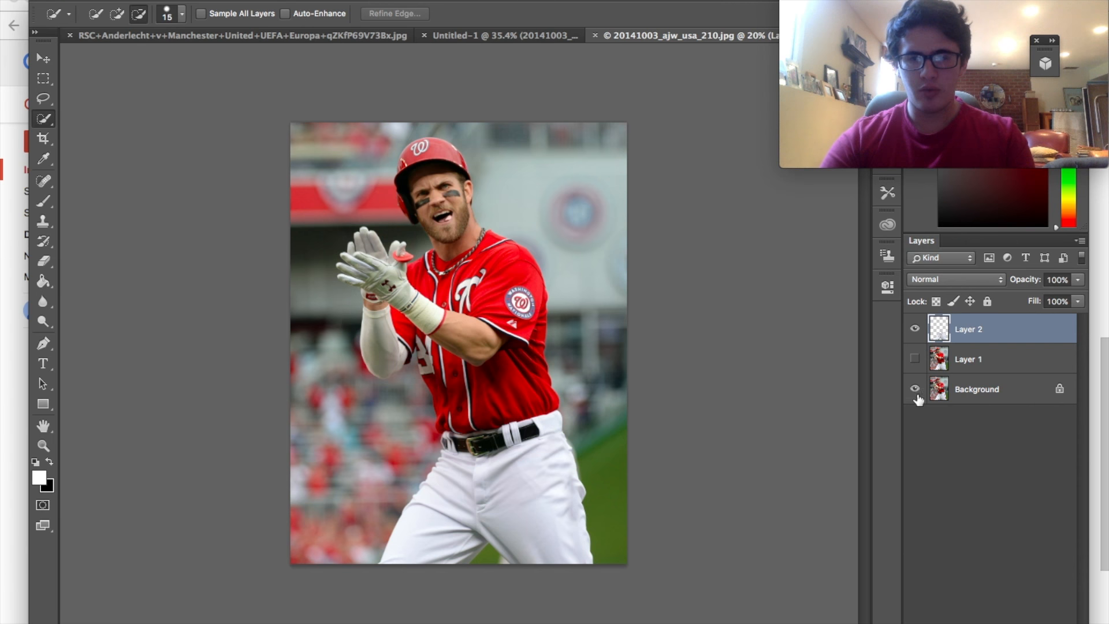
pyautogui.click(916, 390)
pyautogui.click(916, 390)
pyautogui.click(915, 390)
pyautogui.click(916, 389)
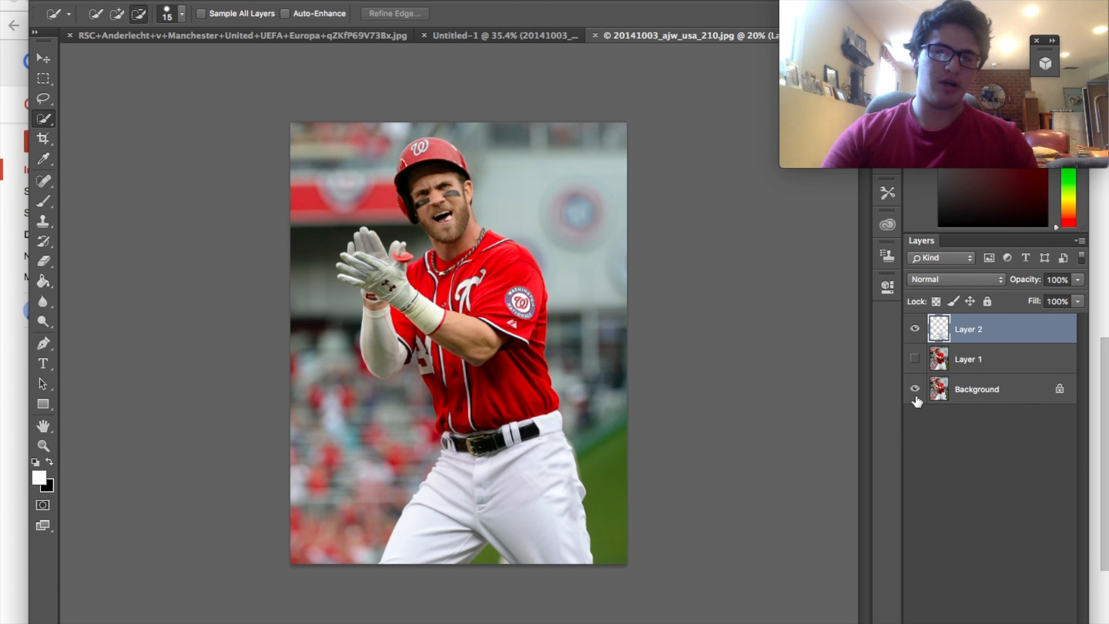
pyautogui.scroll(3, 459, 386)
pyautogui.scroll(1, 780, 401)
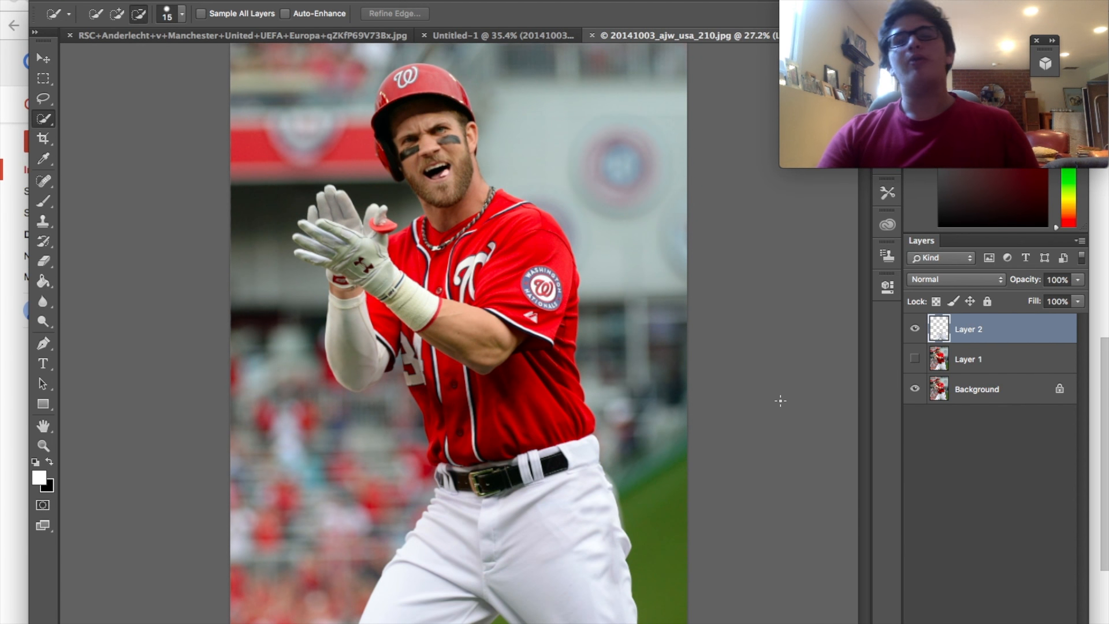
# Apply a Black & White adjustment with its default settings to the trouser layer.
pyautogui.click(186, 0)
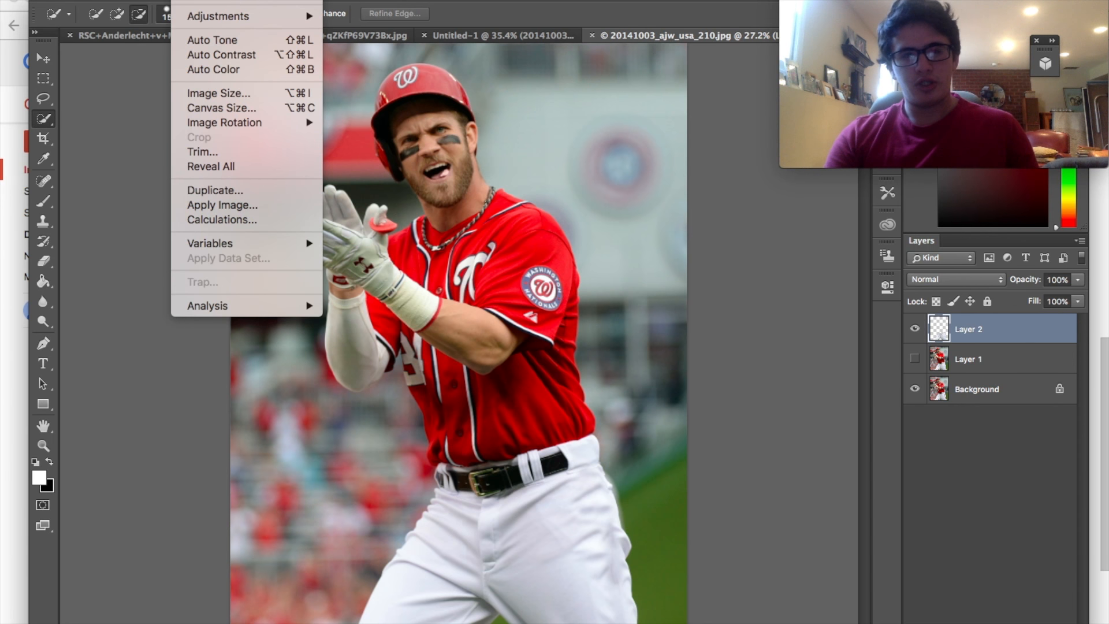
pyautogui.moveTo(208, 11)
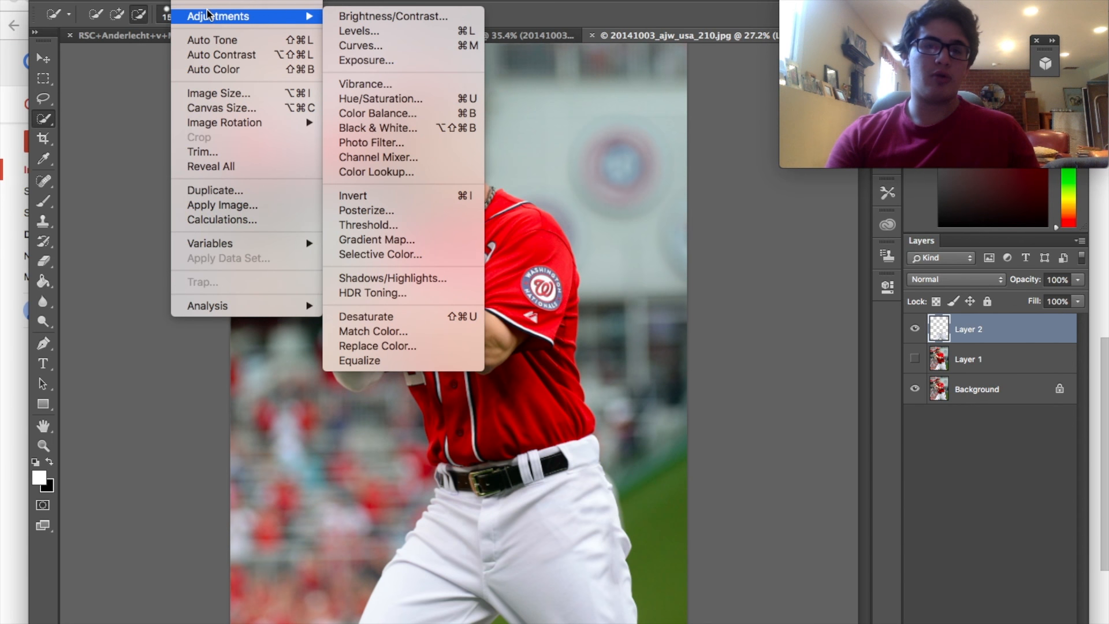
pyautogui.click(387, 127)
pyautogui.press('Return')
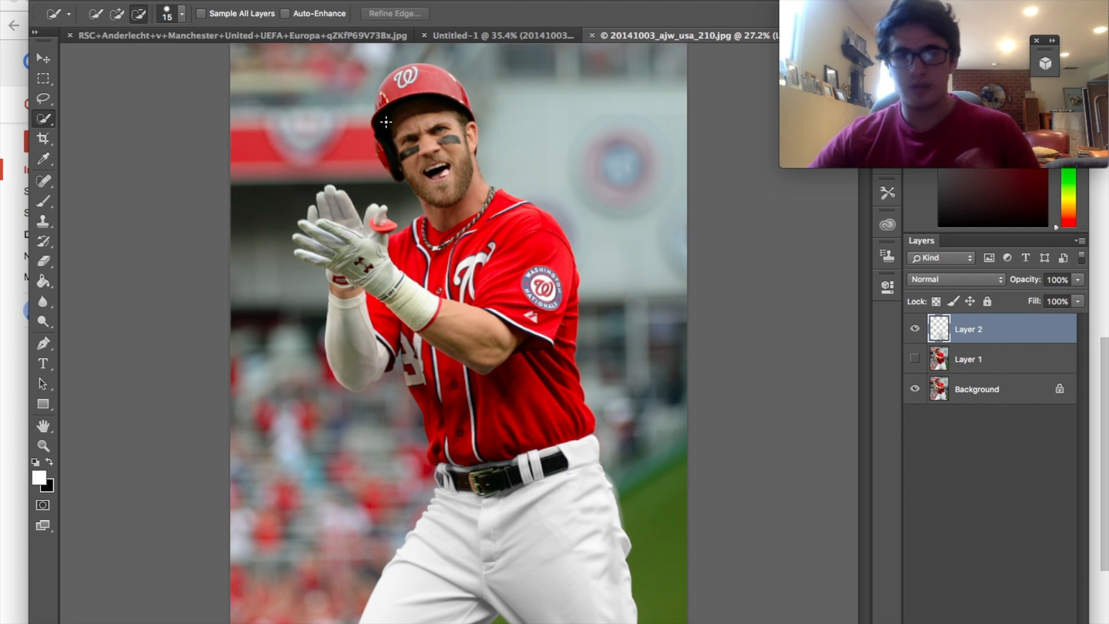
# Darken the trouser layer to grey with a Levels adjustment, setting the midtone input level to 0.44.
pyautogui.moveTo(1083, 120)
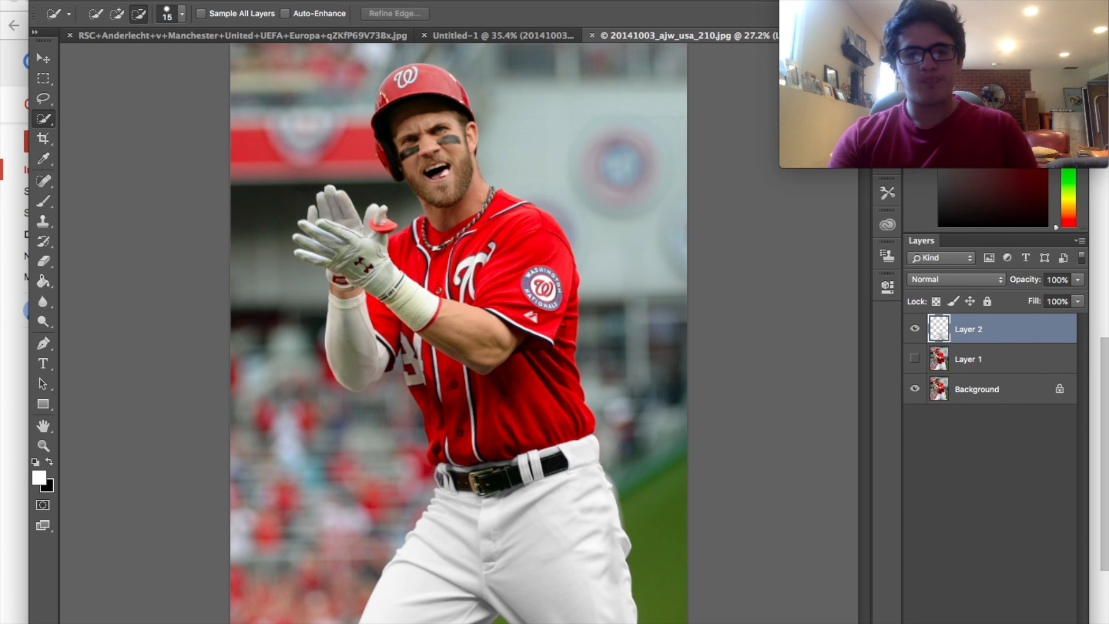
pyautogui.click(185, 0)
pyautogui.moveTo(198, 18)
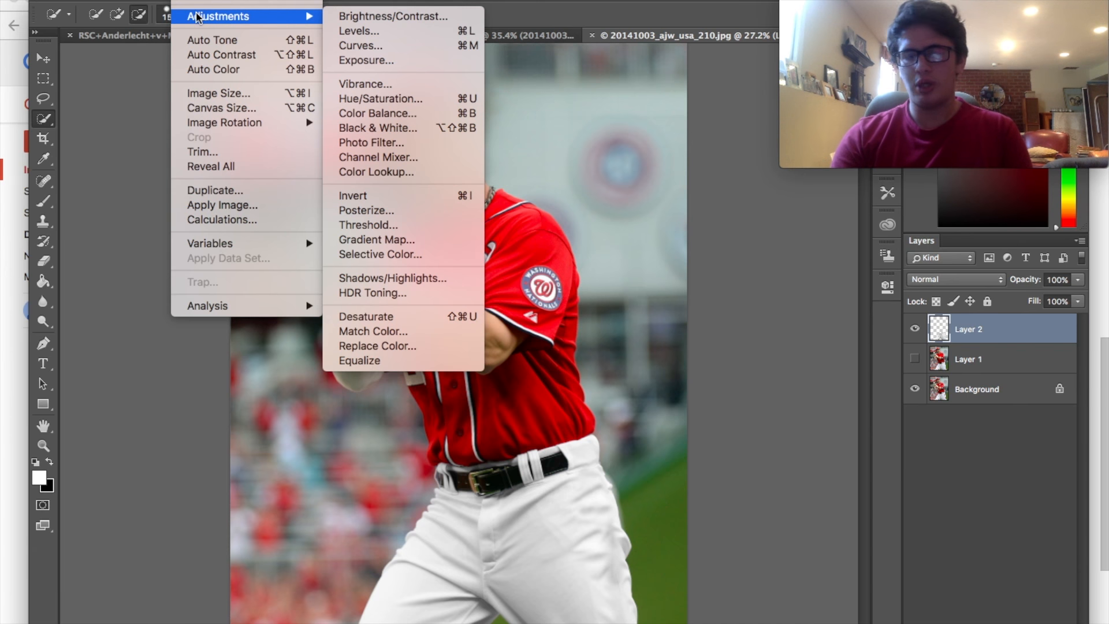
pyautogui.click(353, 35)
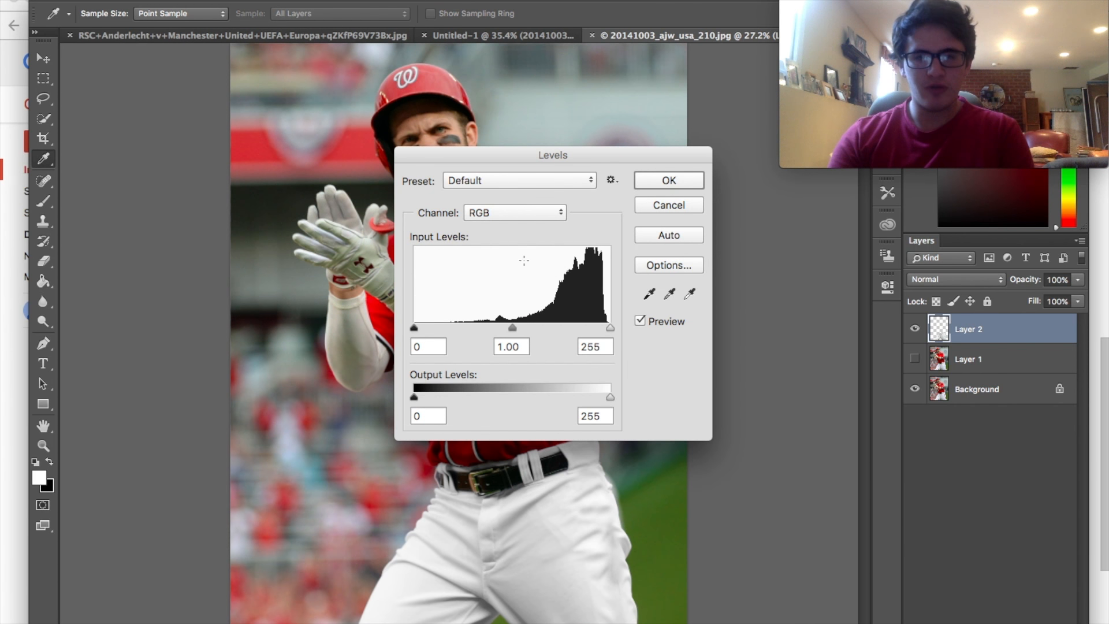
pyautogui.moveTo(511, 325); pyautogui.dragTo(535, 331)
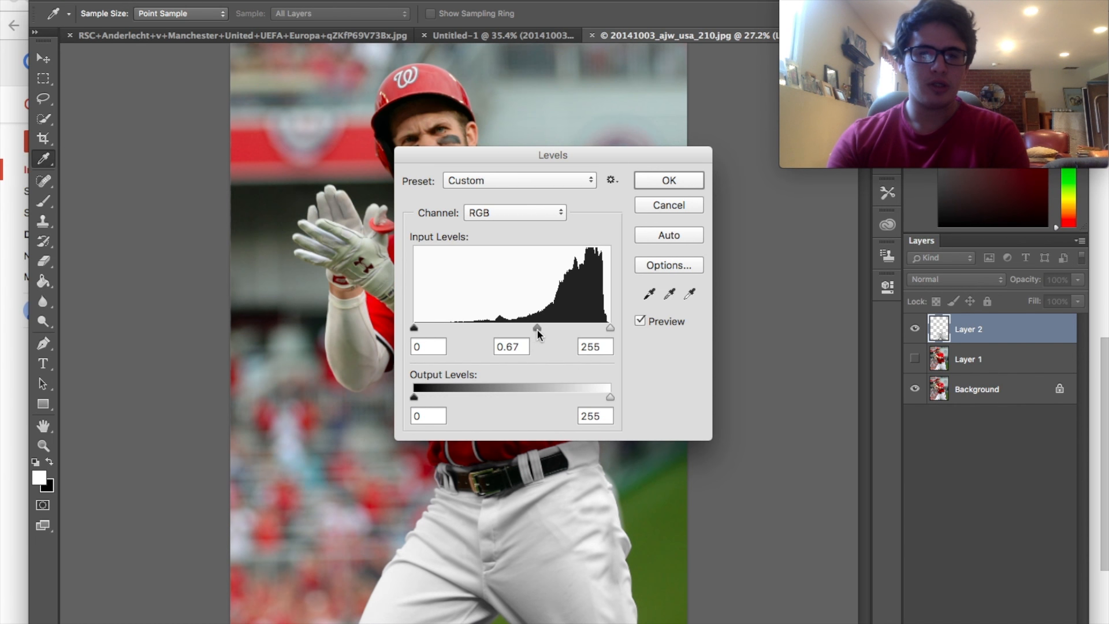
pyautogui.moveTo(549, 330); pyautogui.dragTo(557, 331)
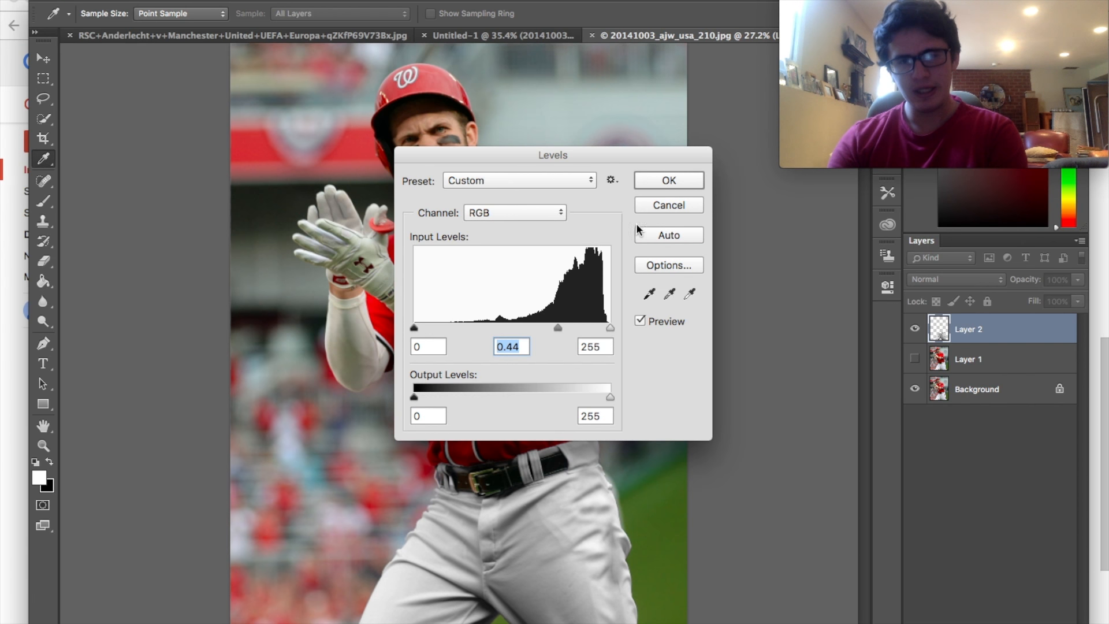
pyautogui.click(653, 181)
# Make Layer 1 visible again and check the grey trousers together with the cleaned red jersey.
pyautogui.scroll(5, 552, 368)
pyautogui.scroll(-5, 552, 368)
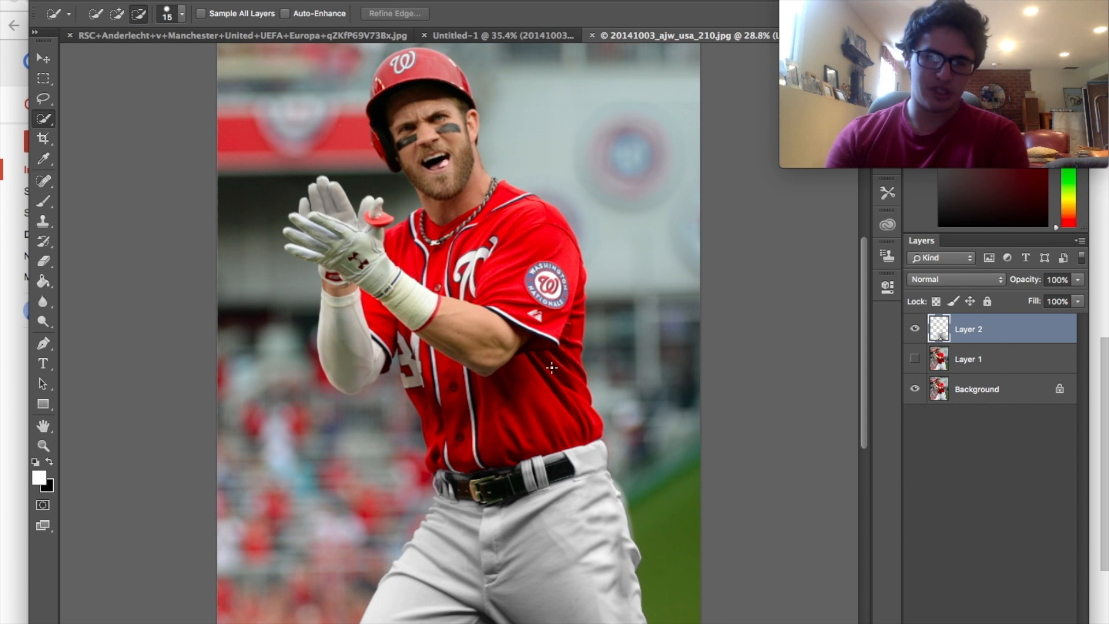
pyautogui.scroll(3, 552, 368)
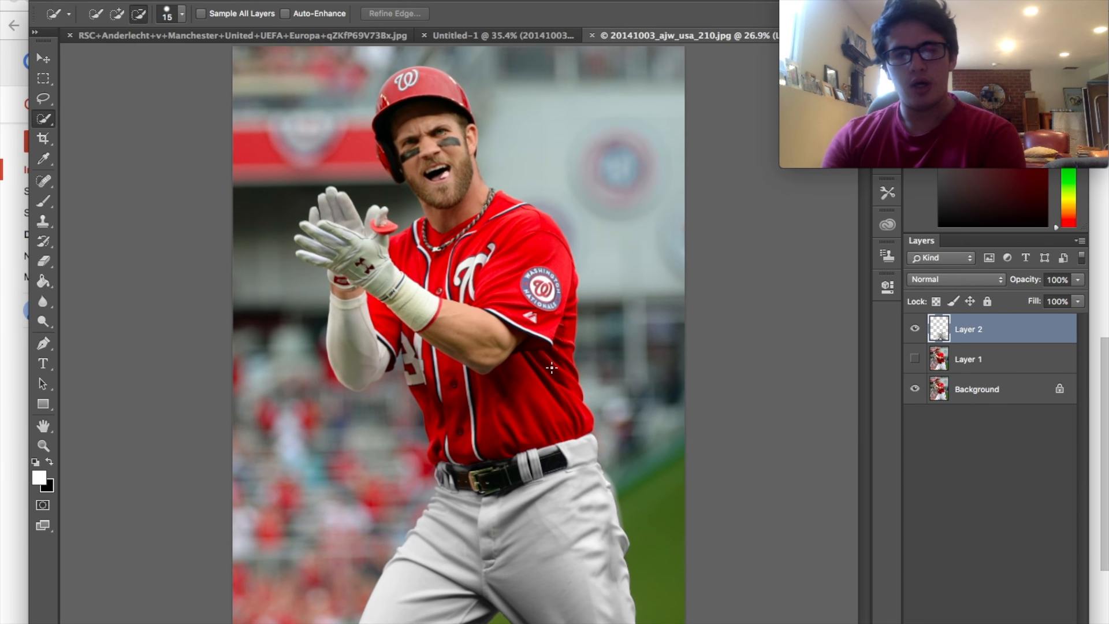
pyautogui.scroll(3, 552, 368)
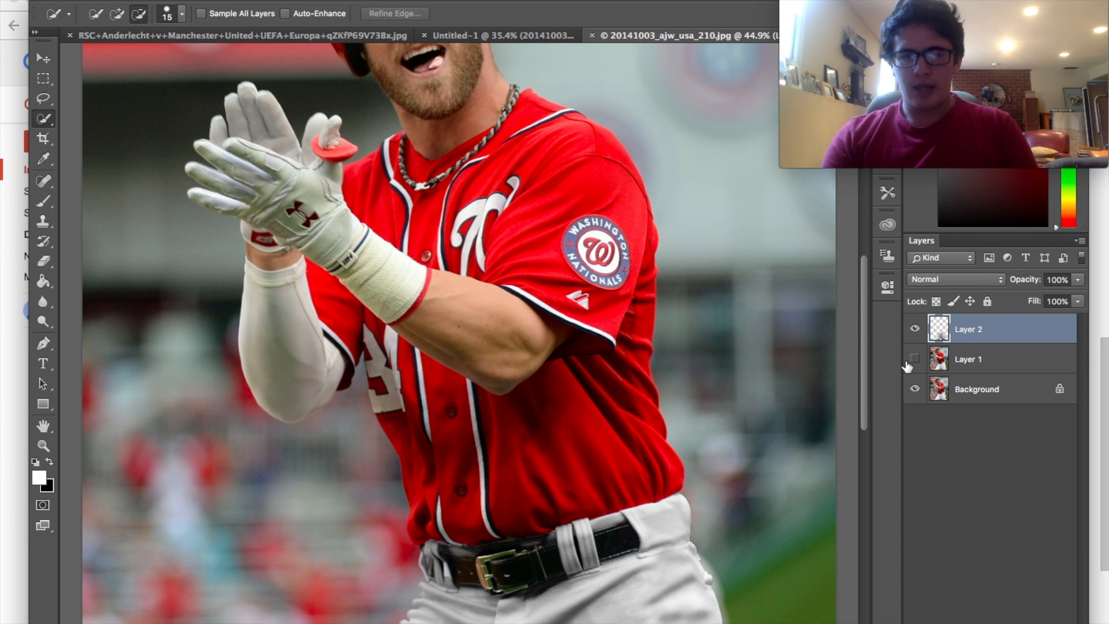
pyautogui.click(915, 359)
pyautogui.scroll(-5, 462, 341)
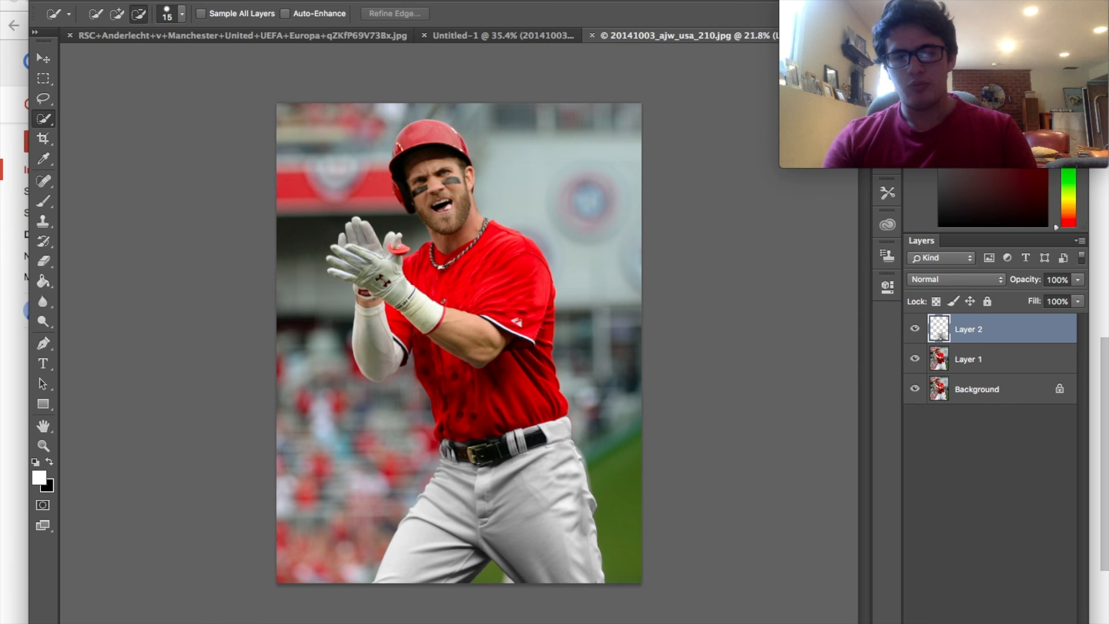
pyautogui.scroll(-2, 578, 396)
pyautogui.scroll(2, 579, 396)
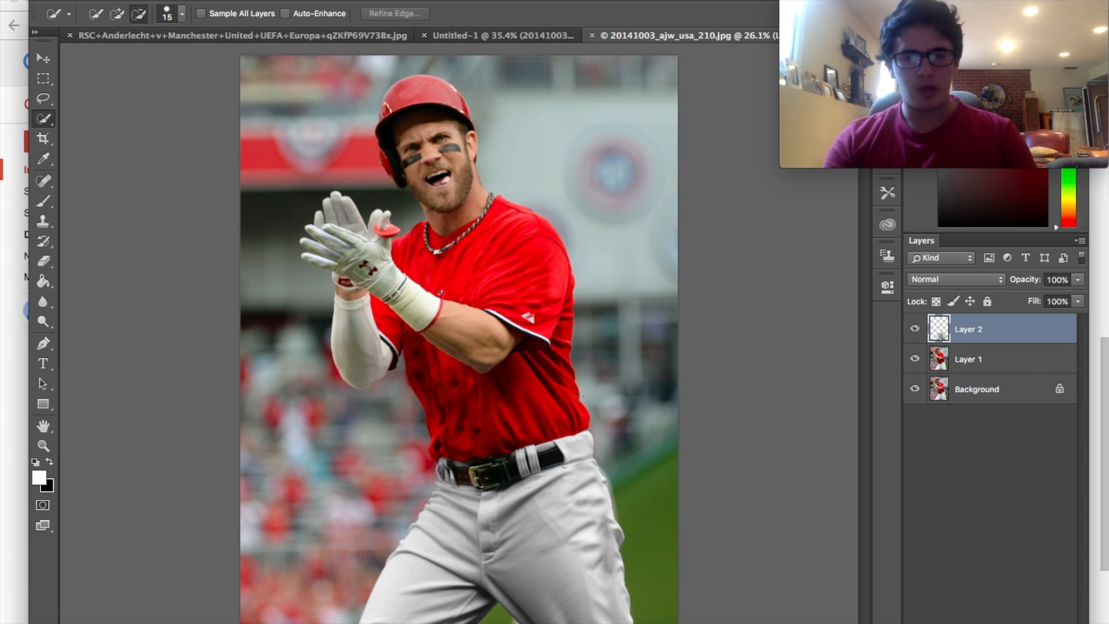
# Duplicate Layer 1 beneath the trouser layer.
pyautogui.scroll(2, 542, 454)
pyautogui.scroll(-1, 542, 454)
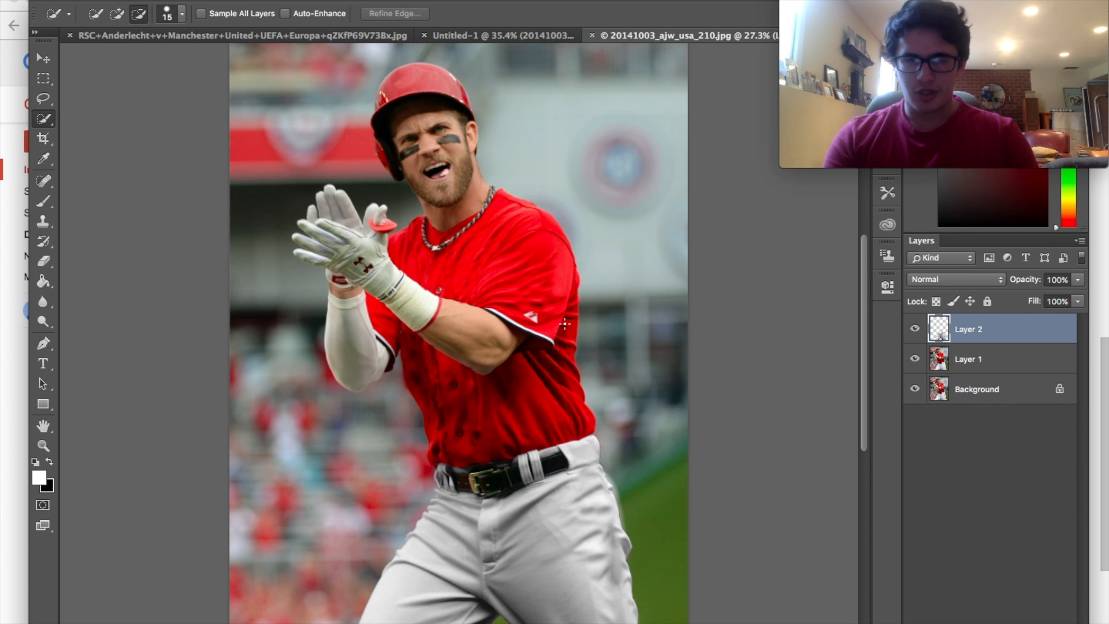
pyautogui.scroll(1, 565, 324)
pyautogui.click(950, 353)
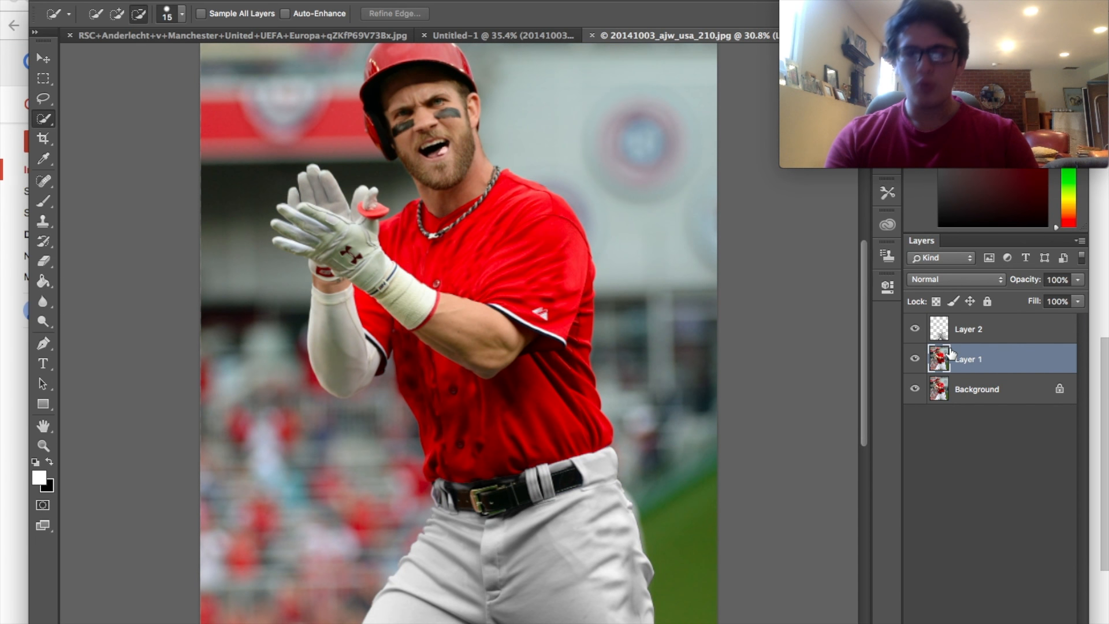
pyautogui.press('super+j')
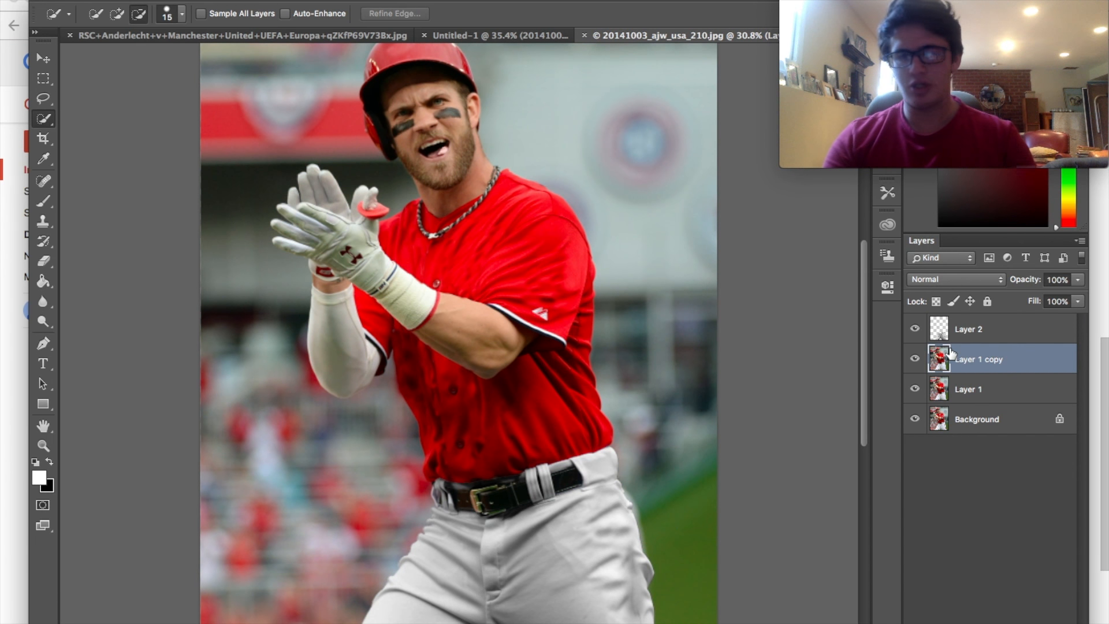
# Quick-select the red jersey on Layer 1 copy and subtract the bare forearm and elbow from the selection.
pyautogui.click(121, 18)
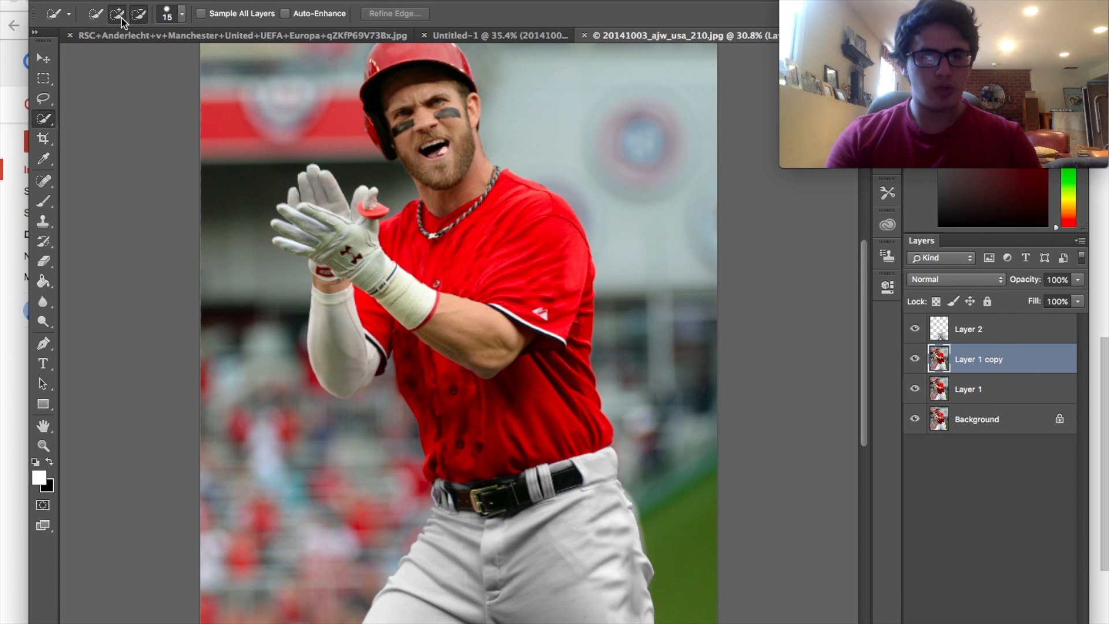
pyautogui.moveTo(551, 281); pyautogui.dragTo(425, 257)
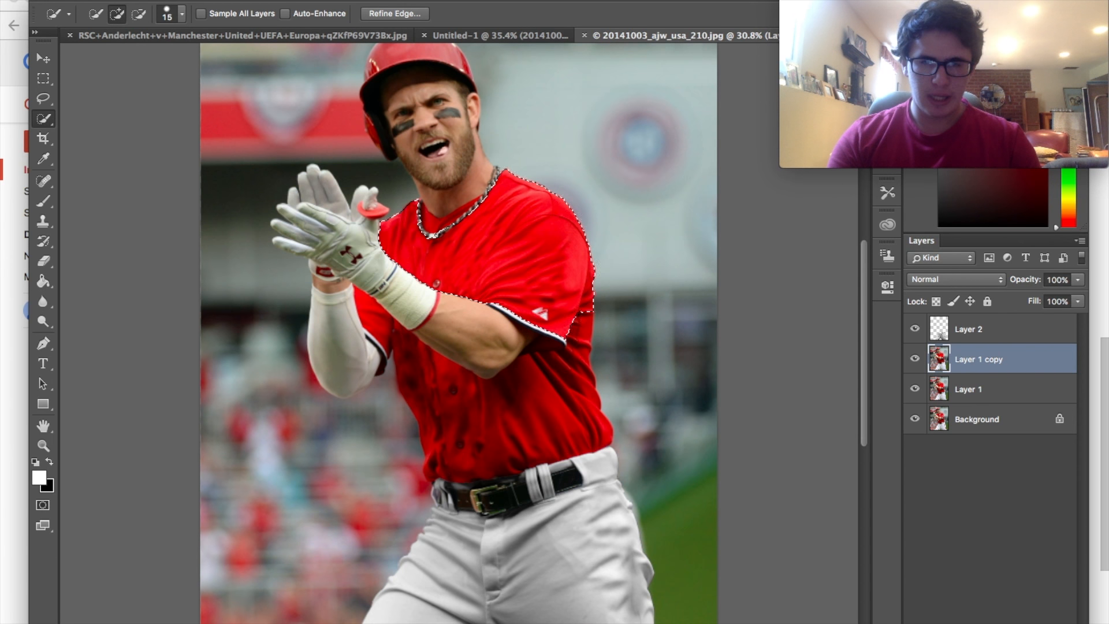
pyautogui.moveTo(427, 358); pyautogui.dragTo(491, 439)
pyautogui.press('super+plus')
pyautogui.click(142, 19)
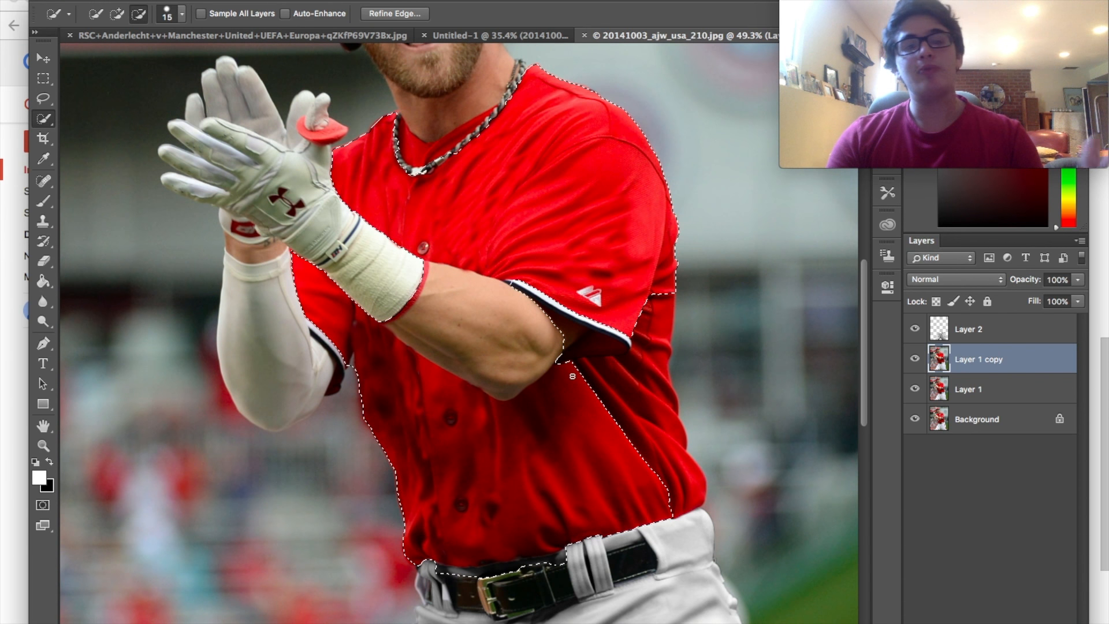
pyautogui.moveTo(460, 317); pyautogui.dragTo(524, 315)
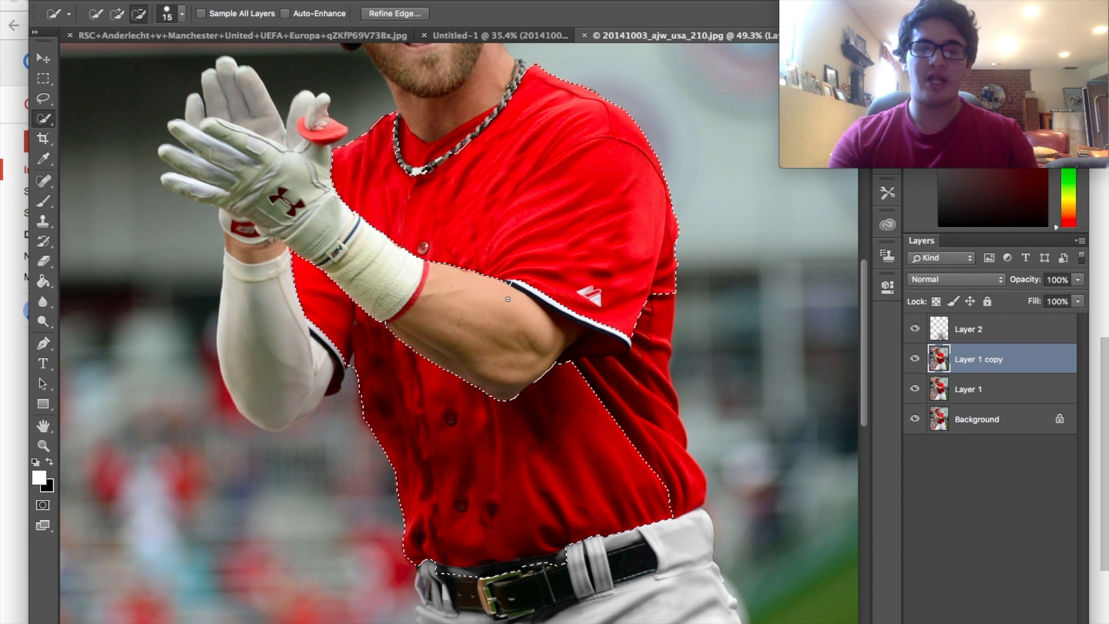
# Add the strip of collar between the neck and the necklace to the jersey selection.
pyautogui.press('super+plus')
pyautogui.scroll(3, 362, 240)
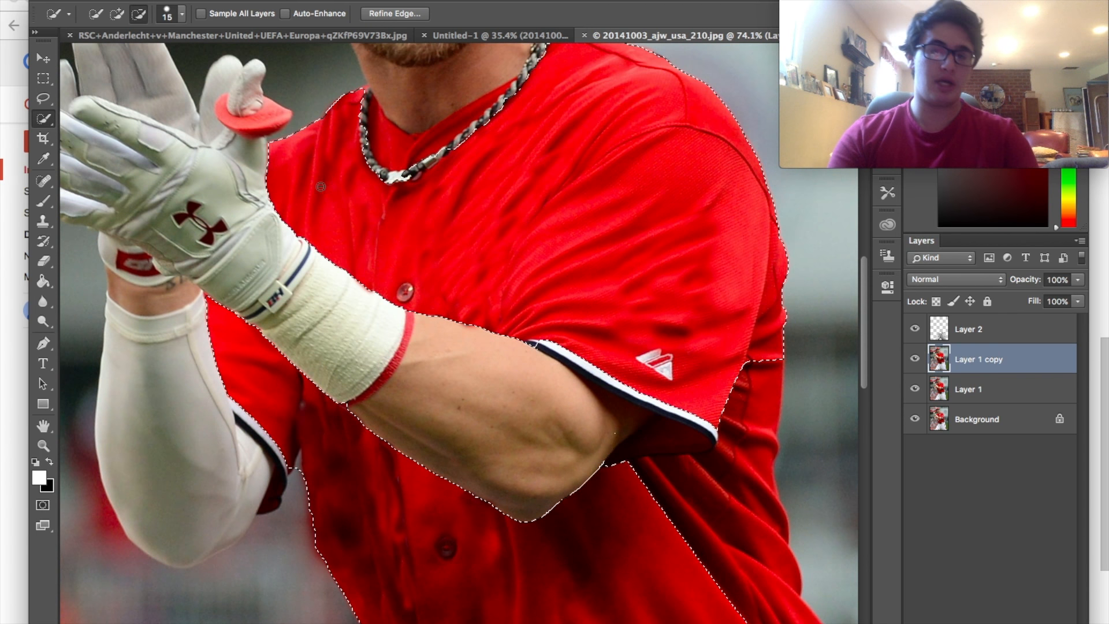
pyautogui.scroll(3, 376, 254)
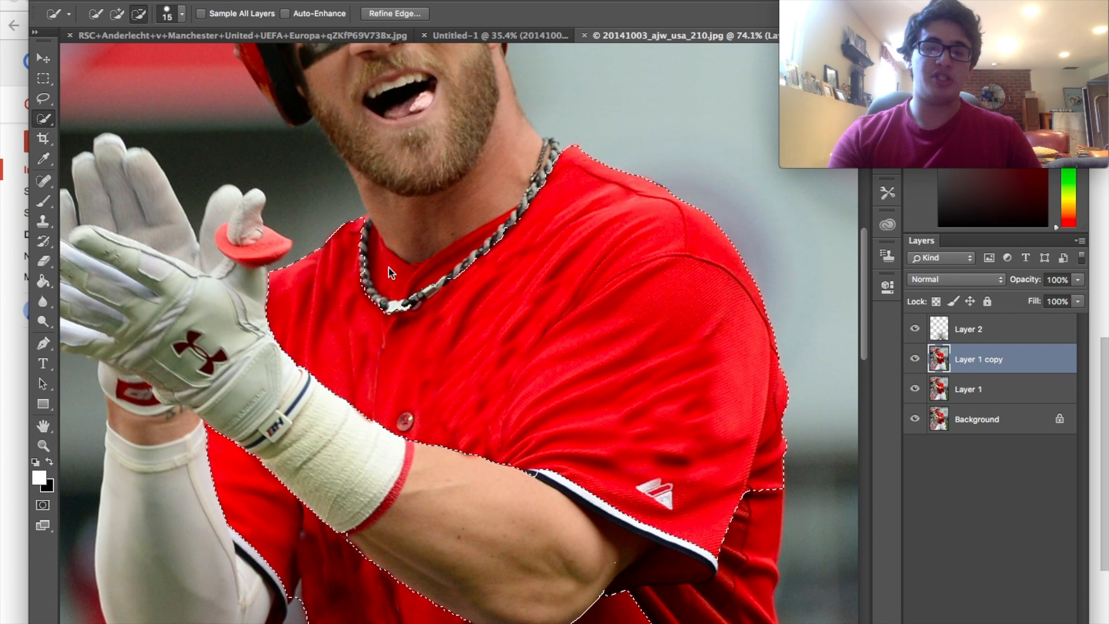
pyautogui.click(117, 13)
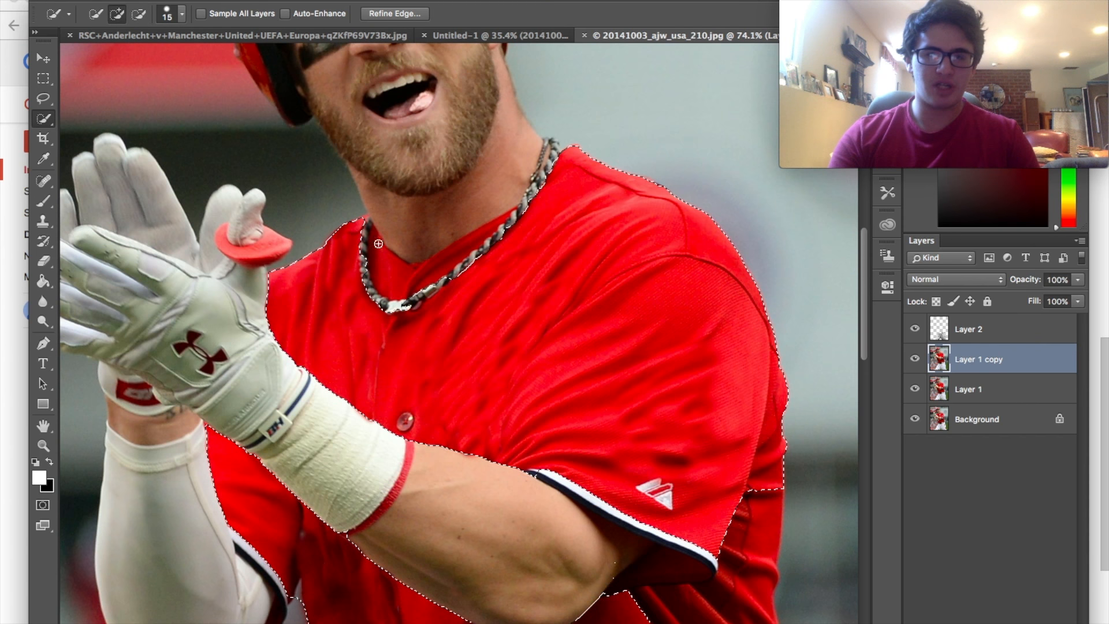
pyautogui.moveTo(379, 243)
pyautogui.mouseDown()
pyautogui.moveTo(404, 290)
pyautogui.moveTo(413, 279)
pyautogui.moveTo(389, 301)
pyautogui.moveTo(414, 300)
pyautogui.mouseUp()
pyautogui.moveTo(490, 235)
pyautogui.mouseDown()
pyautogui.moveTo(421, 275)
pyautogui.moveTo(388, 265)
pyautogui.mouseUp()
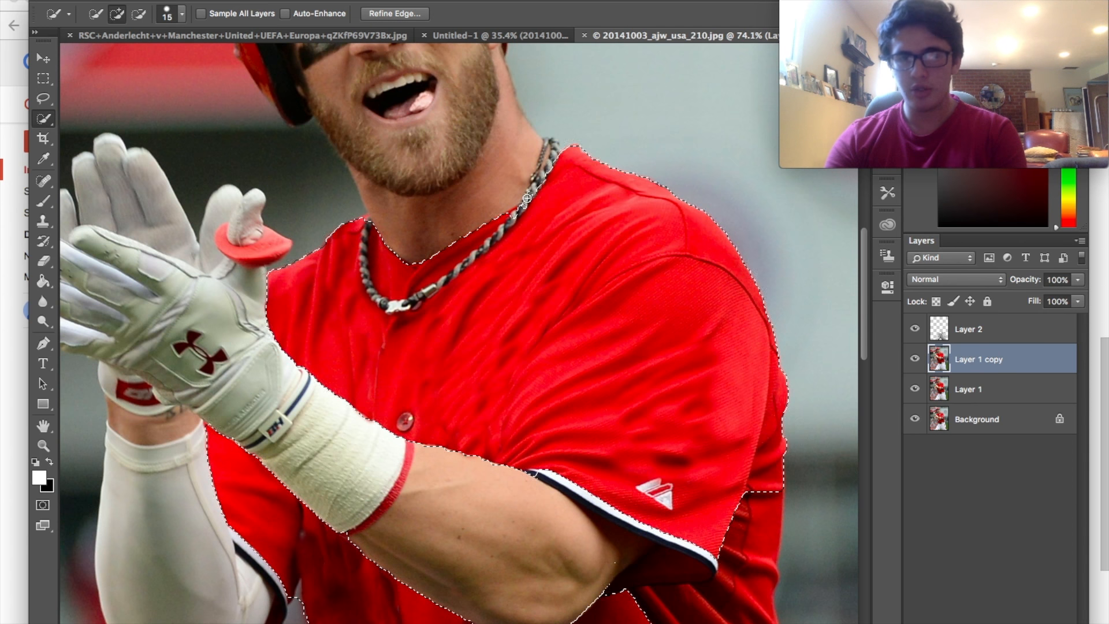
# Subtract the collar area inside the necklace from the jersey selection.
pyautogui.press('super+plus')
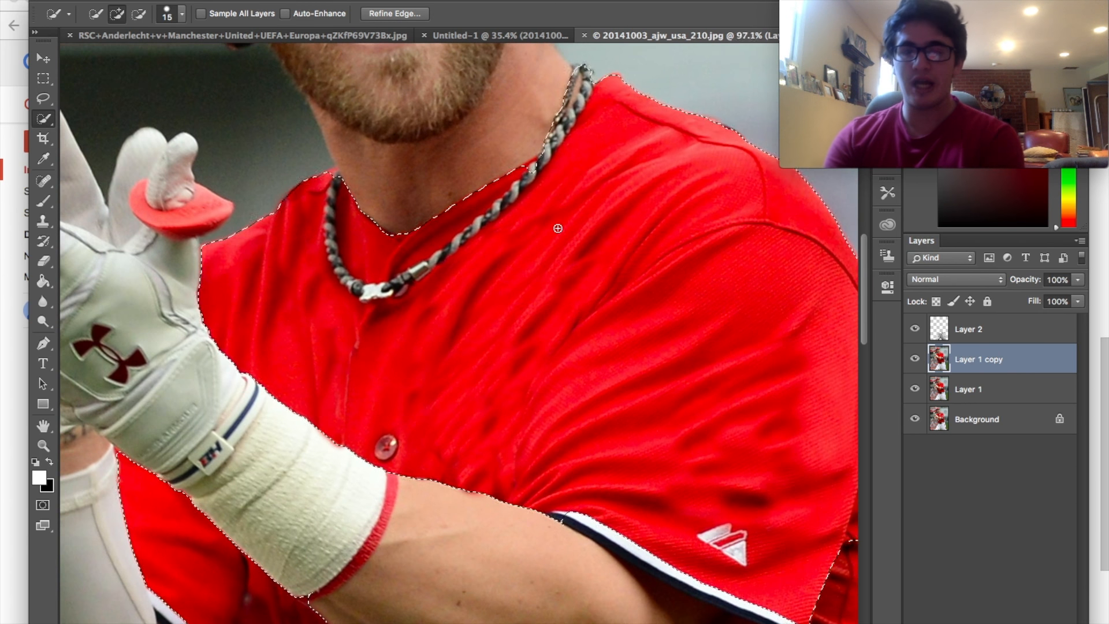
pyautogui.scroll(-4, 260, 264)
pyautogui.hscroll(-5, 260, 264)
pyautogui.press('super+minus')
pyautogui.press('super+minus')
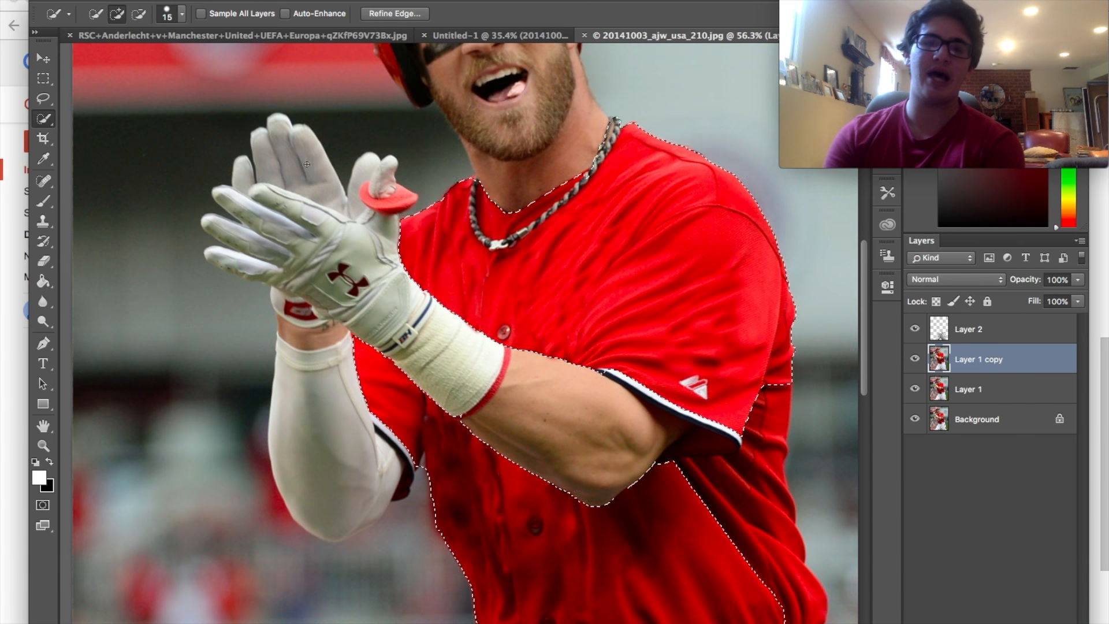
pyautogui.scroll(5, 366, 225)
pyautogui.scroll(4, 366, 225)
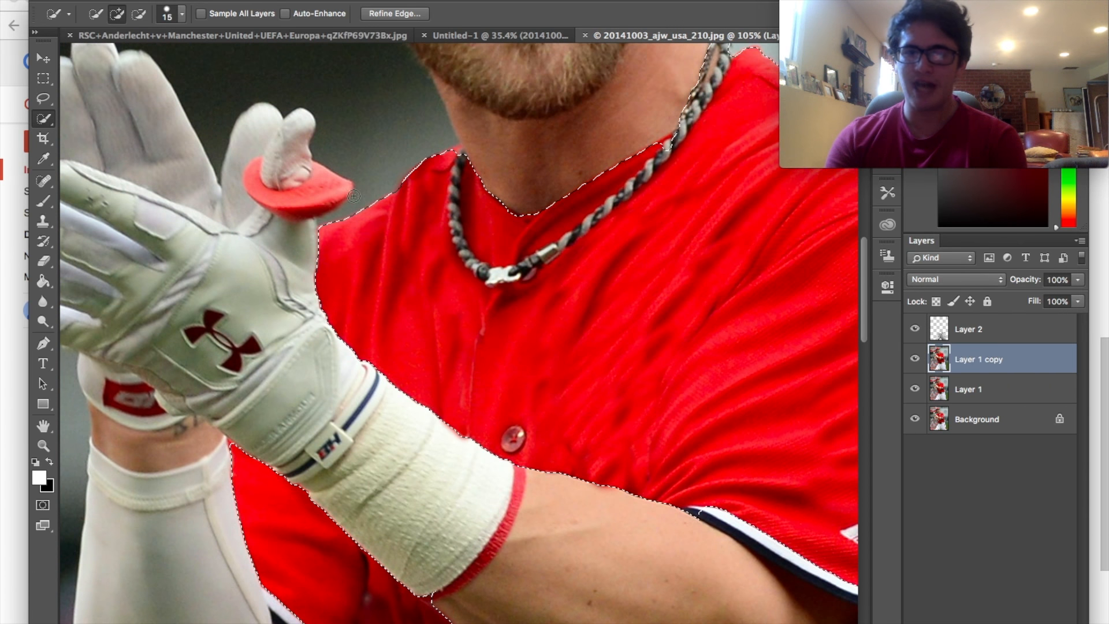
pyautogui.click(140, 14)
pyautogui.moveTo(499, 233); pyautogui.dragTo(480, 187)
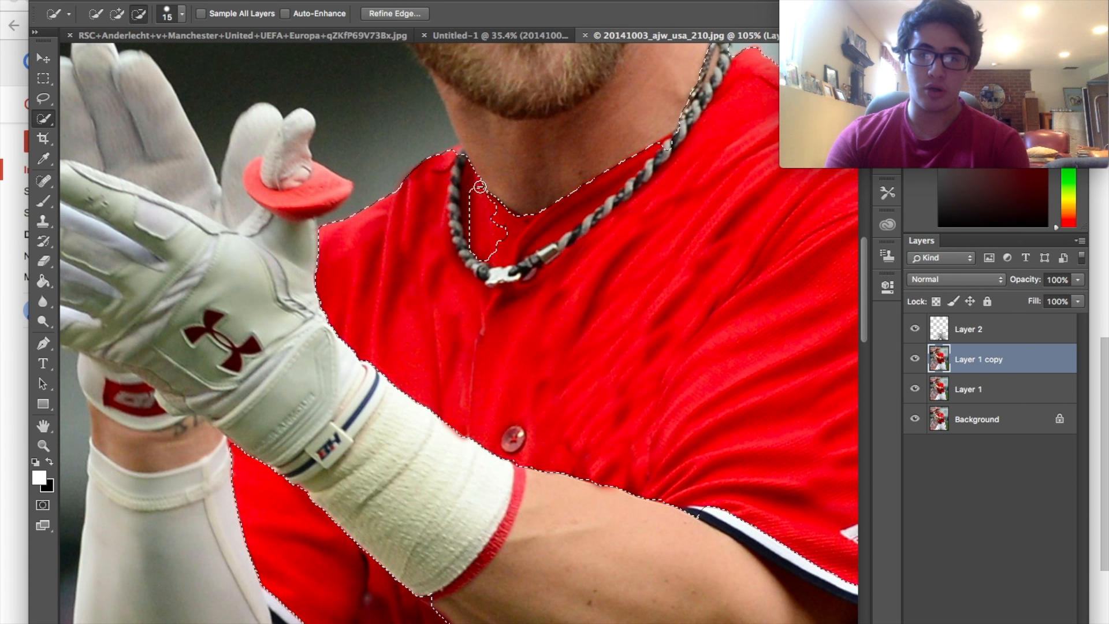
pyautogui.moveTo(502, 232)
pyautogui.mouseDown()
pyautogui.moveTo(534, 222)
pyautogui.moveTo(508, 219)
pyautogui.mouseUp()
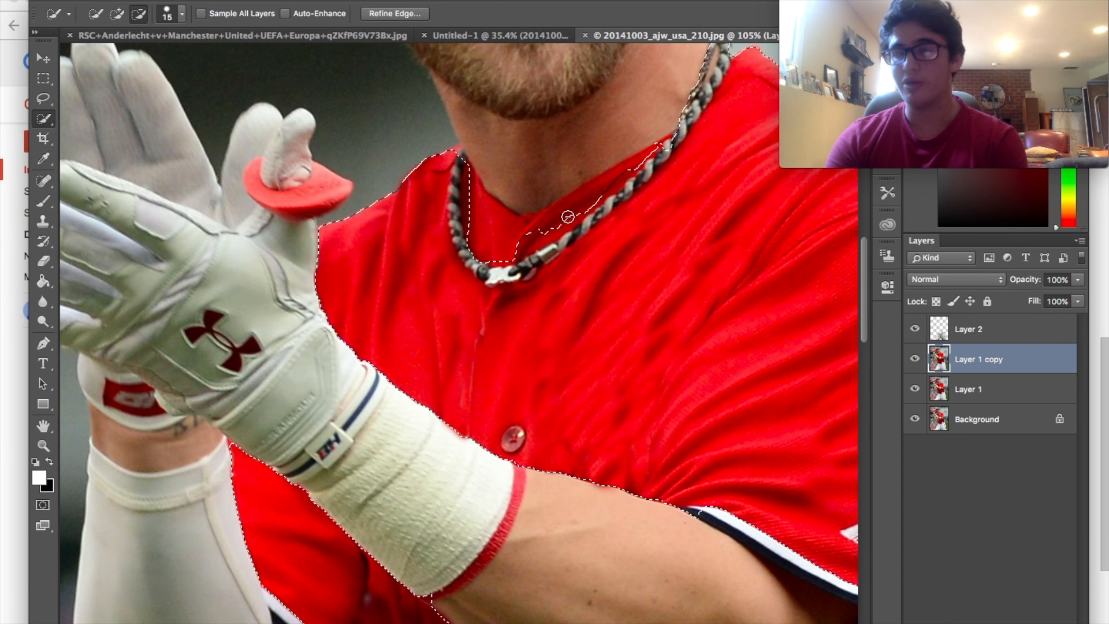
pyautogui.moveTo(522, 249); pyautogui.dragTo(573, 200)
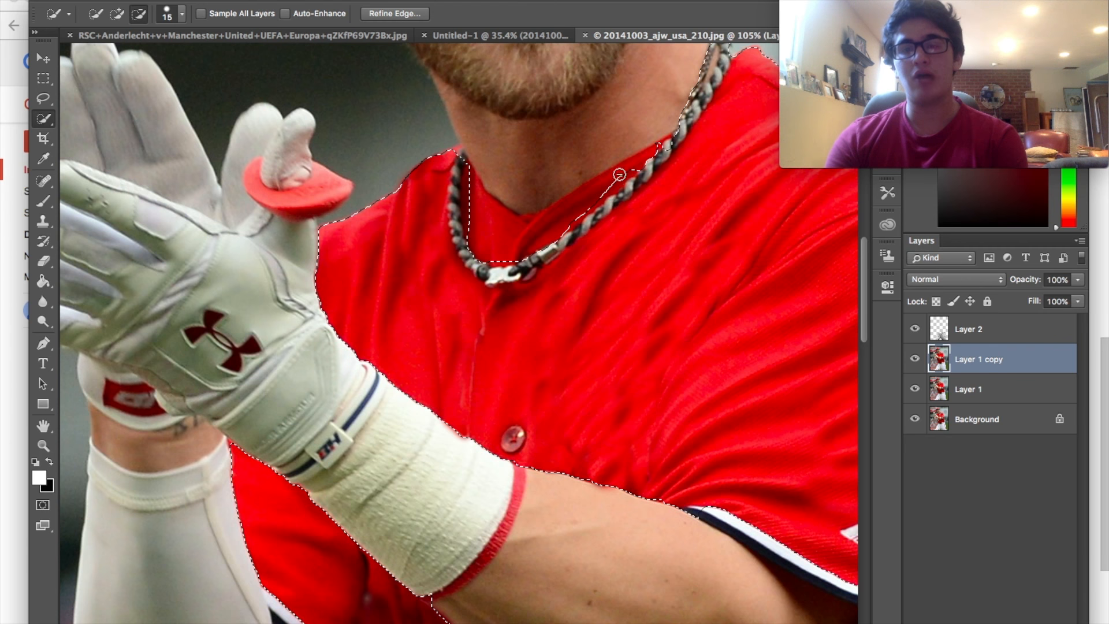
# Add the remaining side of the jersey torso below the near sleeve to the selection.
pyautogui.scroll(-3, 623, 175)
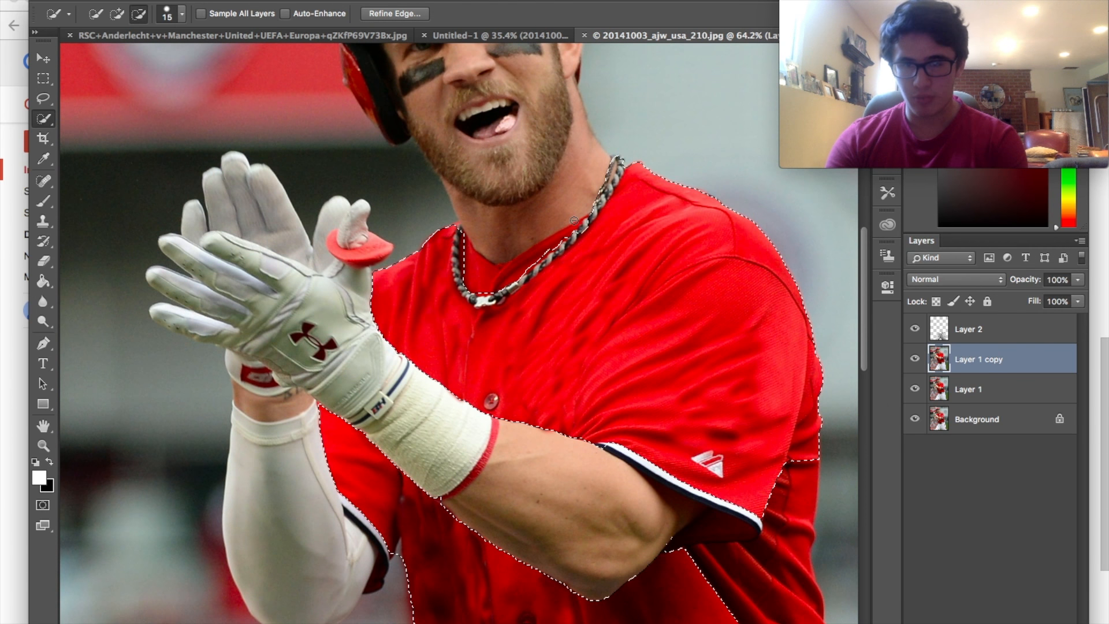
pyautogui.scroll(-4, 574, 221)
pyautogui.moveTo(601, 446); pyautogui.dragTo(597, 391)
pyautogui.click(117, 16)
pyautogui.moveTo(540, 476)
pyautogui.mouseDown()
pyautogui.moveTo(592, 487)
pyautogui.moveTo(602, 388)
pyautogui.mouseUp()
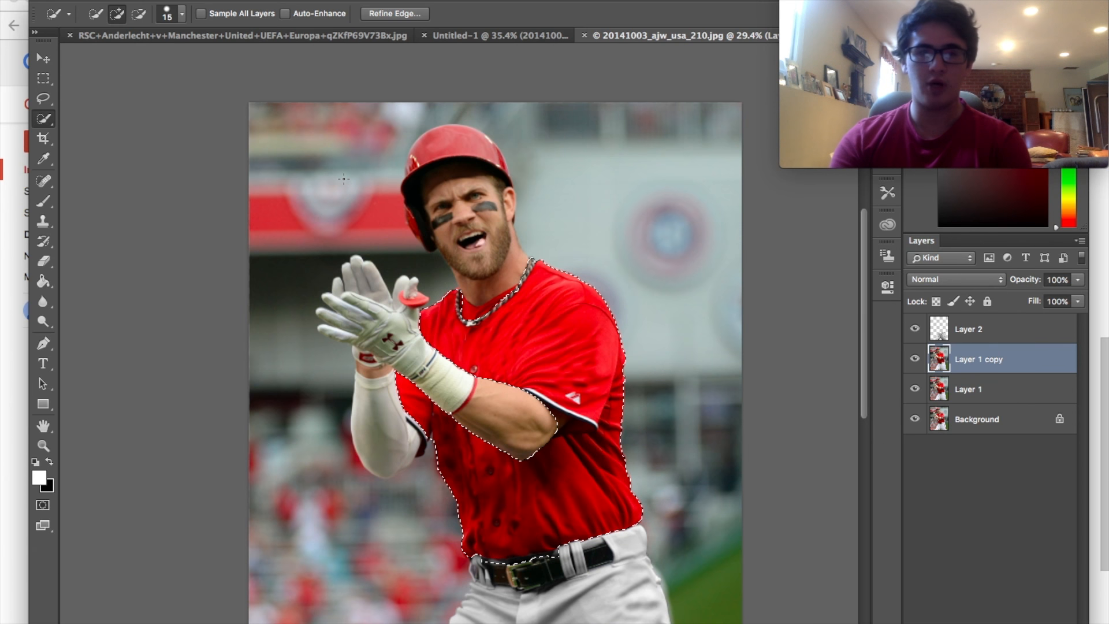
# Include the collar fabric inside the necklace in the jersey selection again.
pyautogui.click(186, 0)
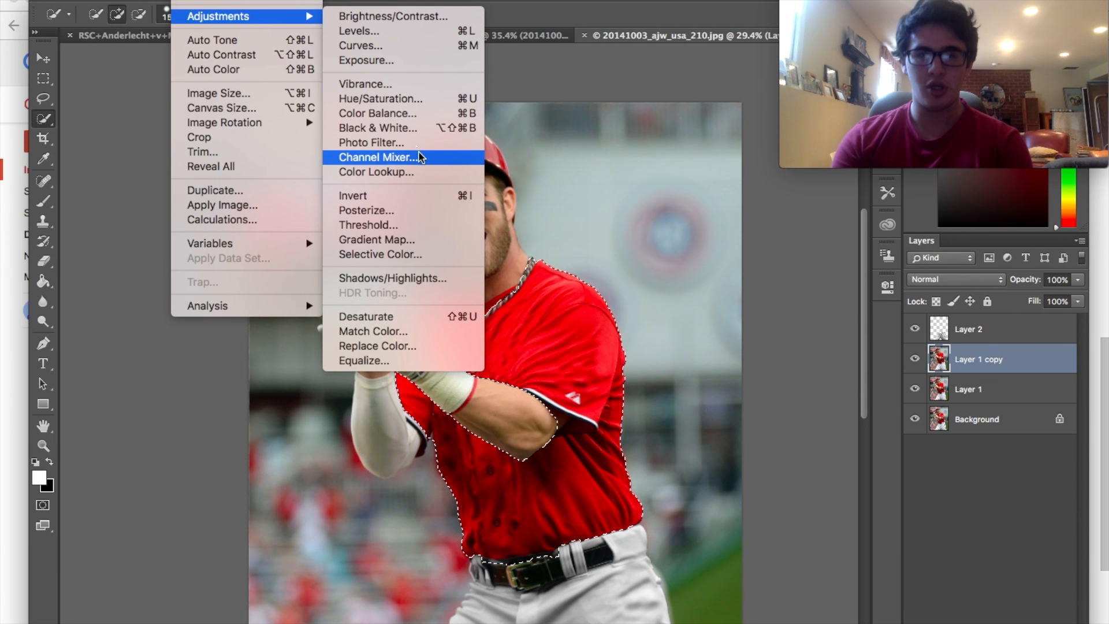
pyautogui.click(557, 267)
pyautogui.scroll(10, 558, 267)
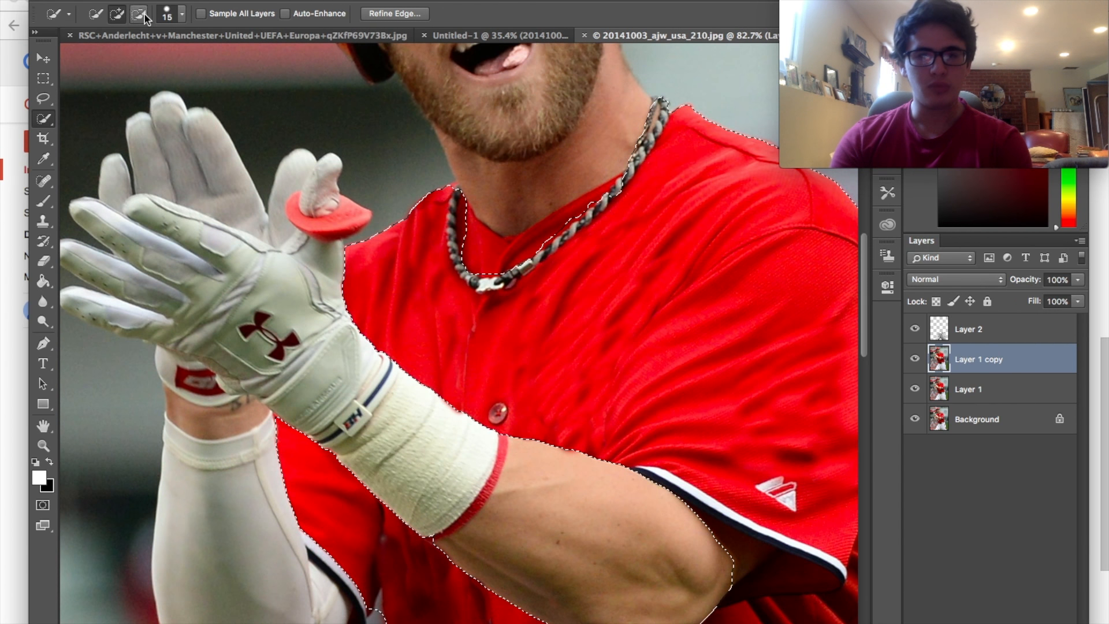
pyautogui.click(144, 16)
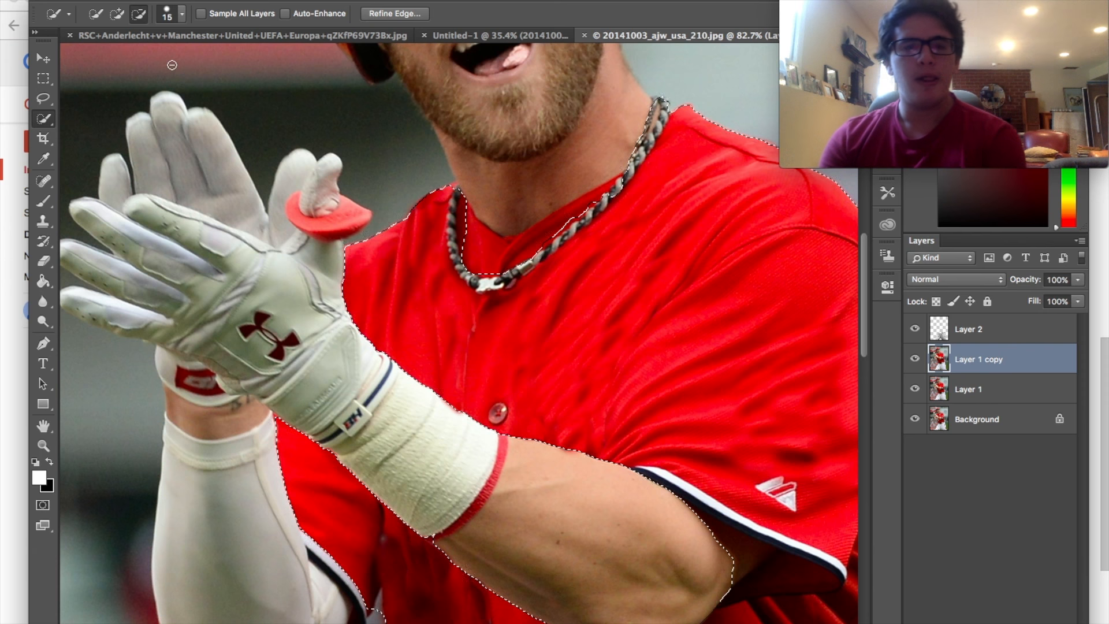
pyautogui.click(117, 13)
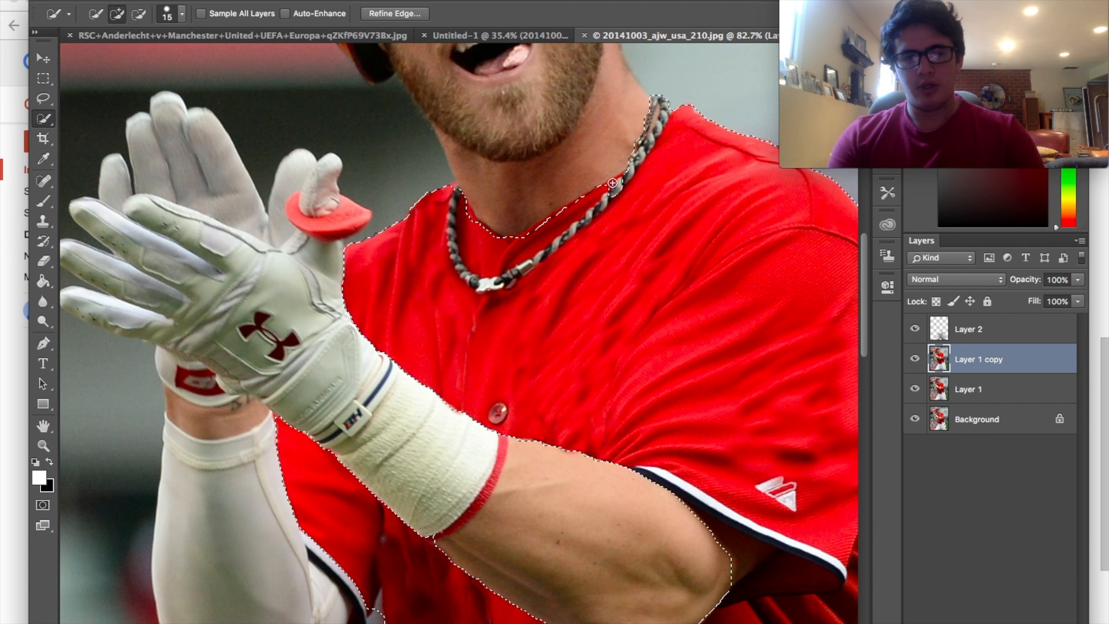
# Subtract the shaded part of the upper arm beneath the near sleeve's hem from the selection.
pyautogui.scroll(-6, 457, 338)
pyautogui.scroll(-4, 457, 338)
pyautogui.scroll(5, 457, 338)
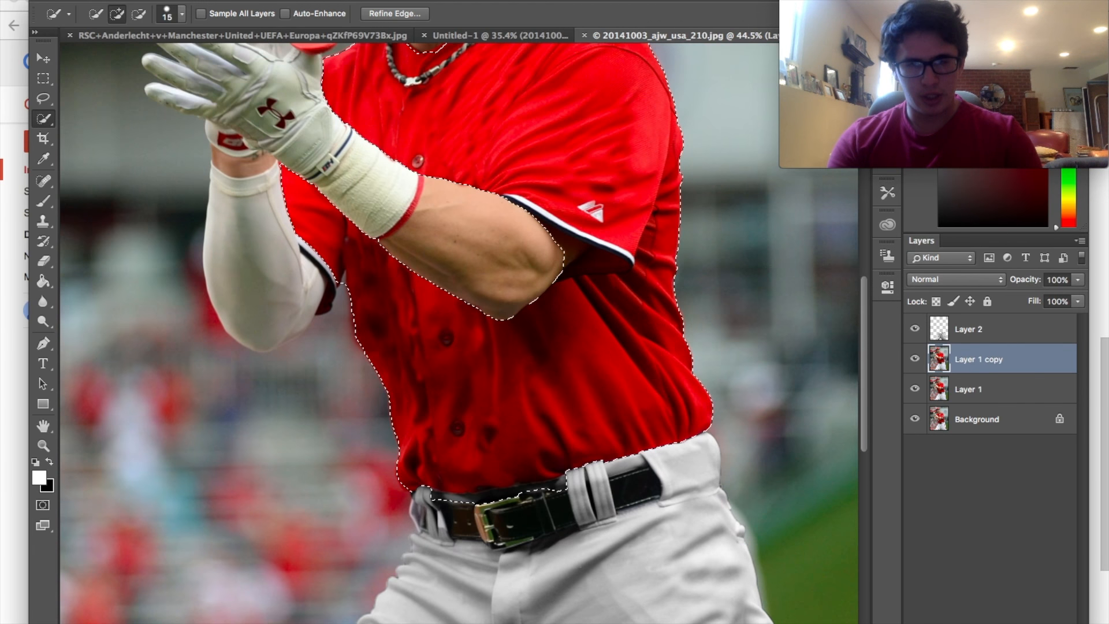
pyautogui.scroll(5, 588, 360)
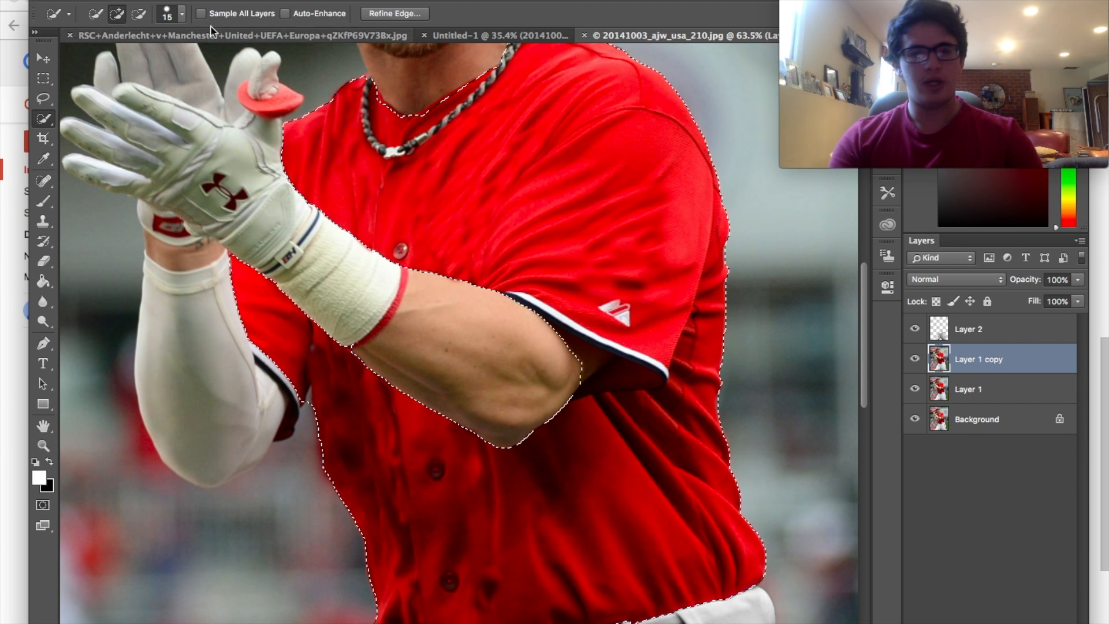
pyautogui.click(138, 14)
pyautogui.click(594, 361)
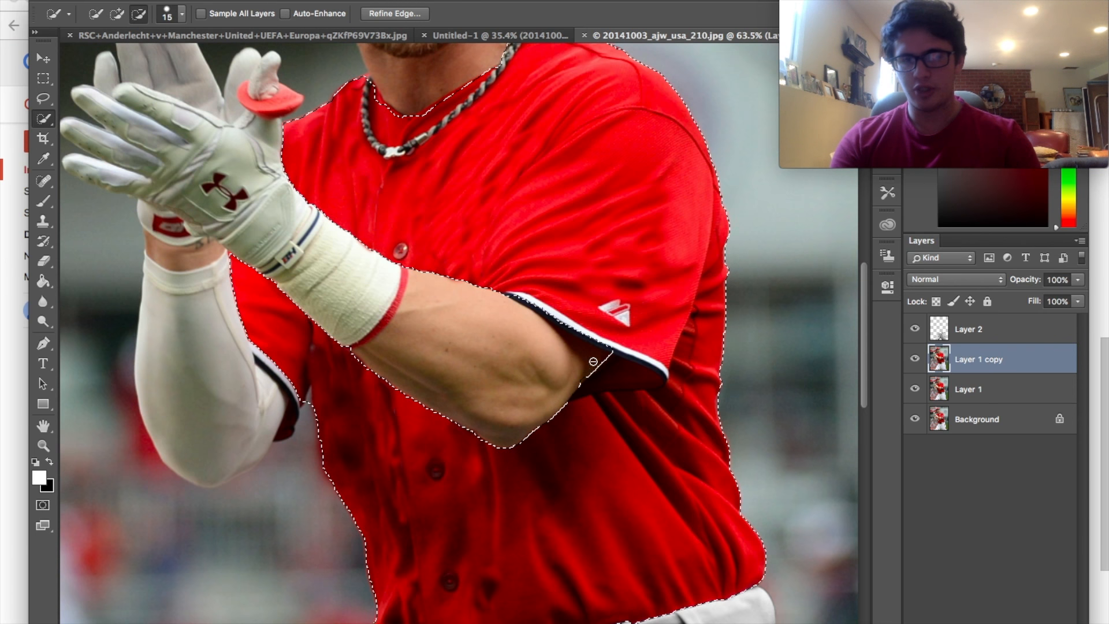
# Subtract the braided necklace from the jersey selection, following it from the clasp up to the shoulder.
pyautogui.scroll(3, 483, 288)
pyautogui.scroll(2, 483, 287)
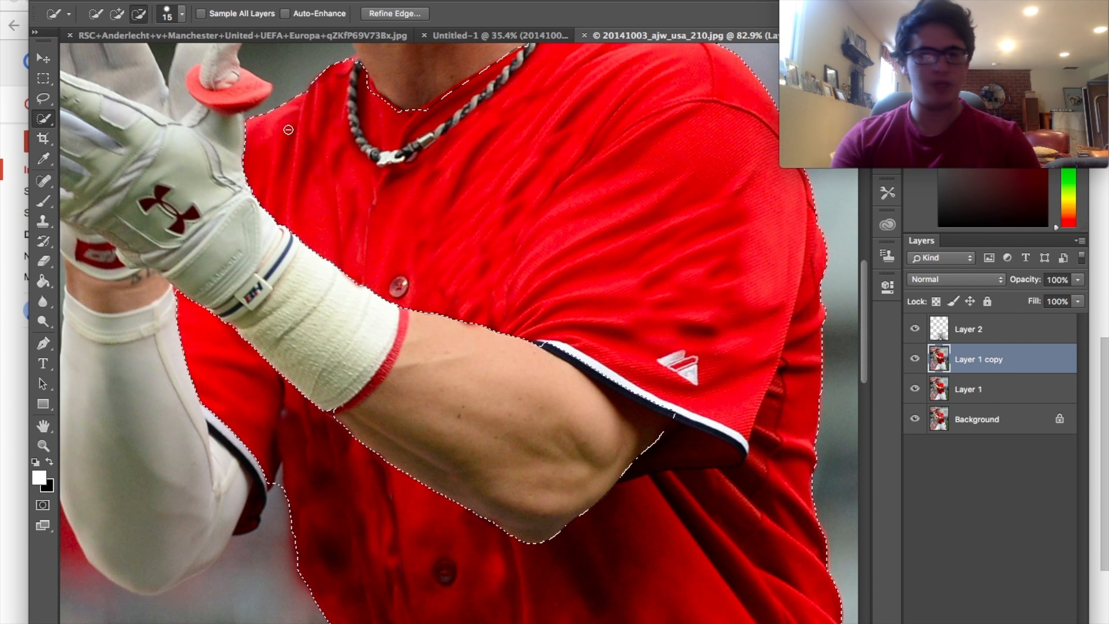
pyautogui.scroll(3, 459, 106)
pyautogui.click(117, 14)
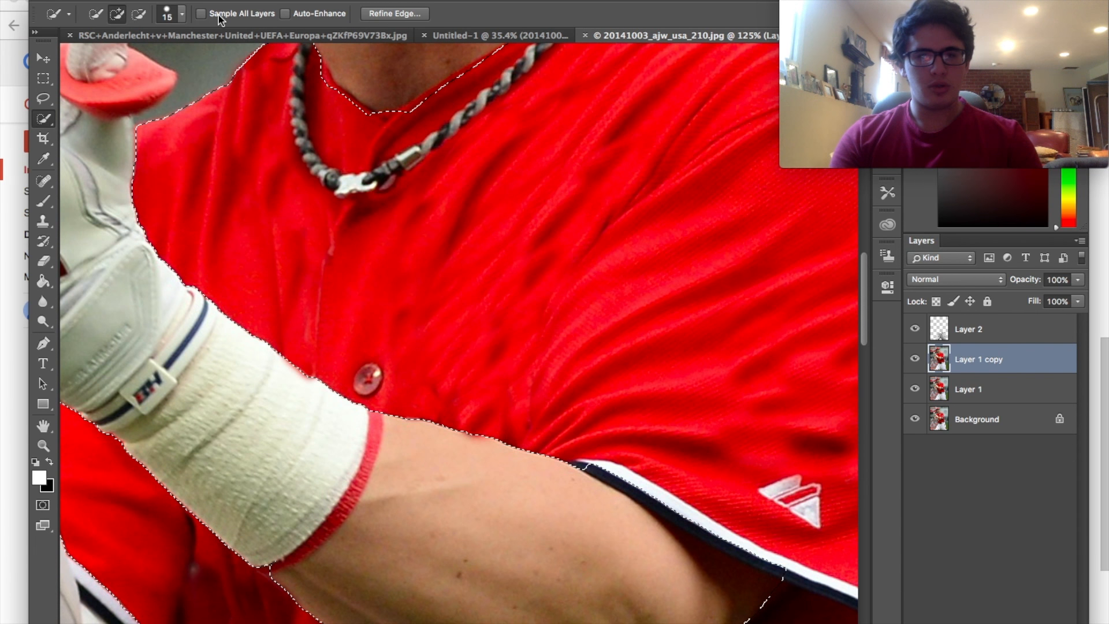
pyautogui.click(140, 16)
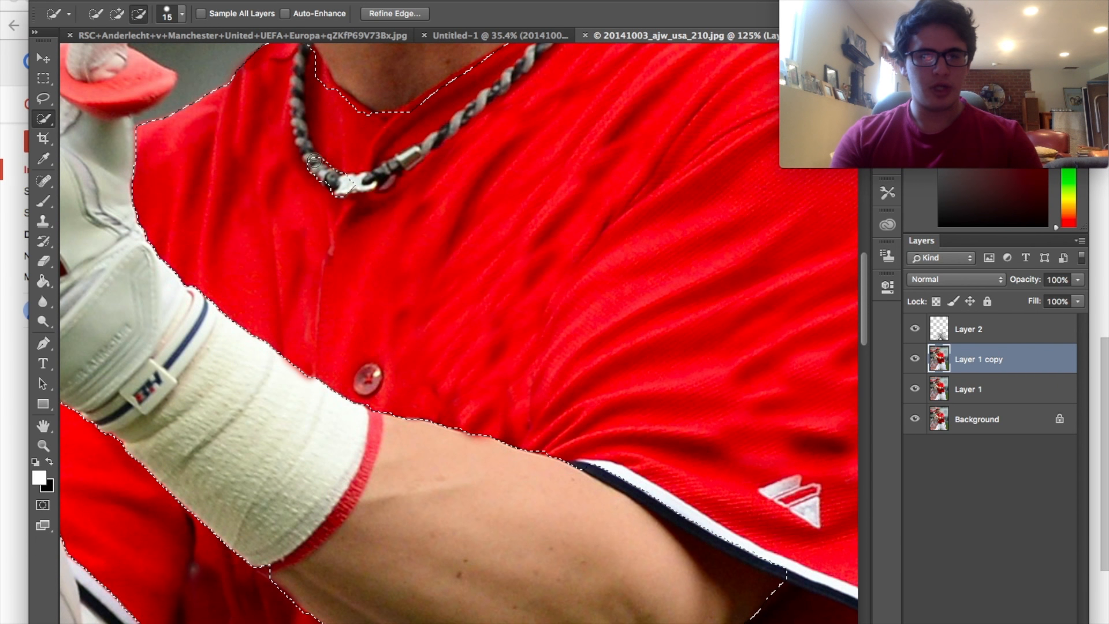
pyautogui.scroll(5, 453, 144)
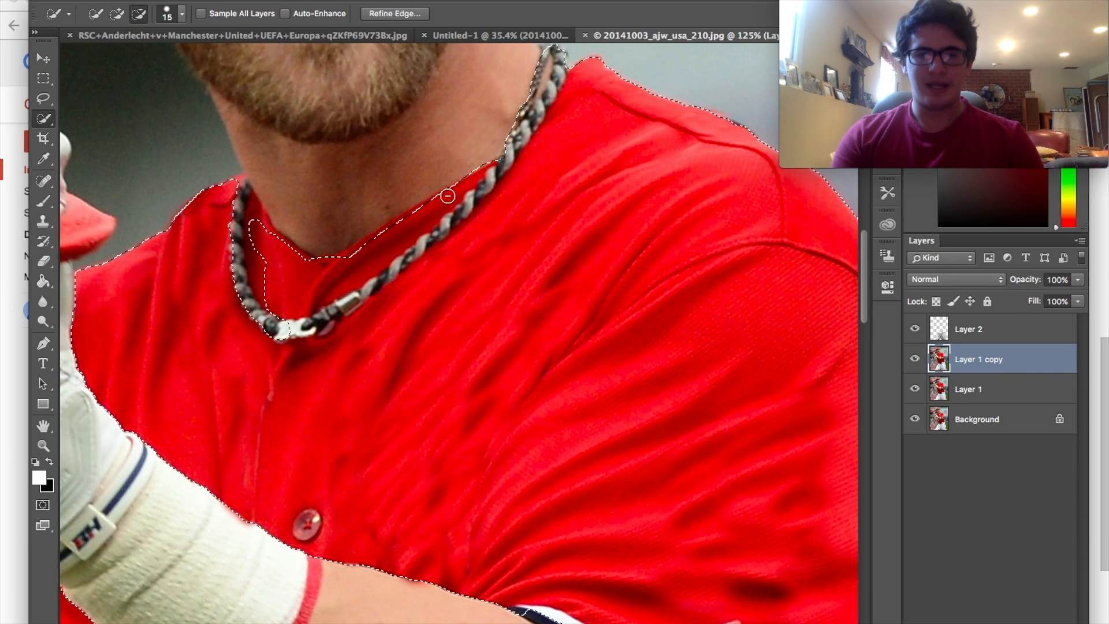
pyautogui.moveTo(337, 314); pyautogui.dragTo(335, 313)
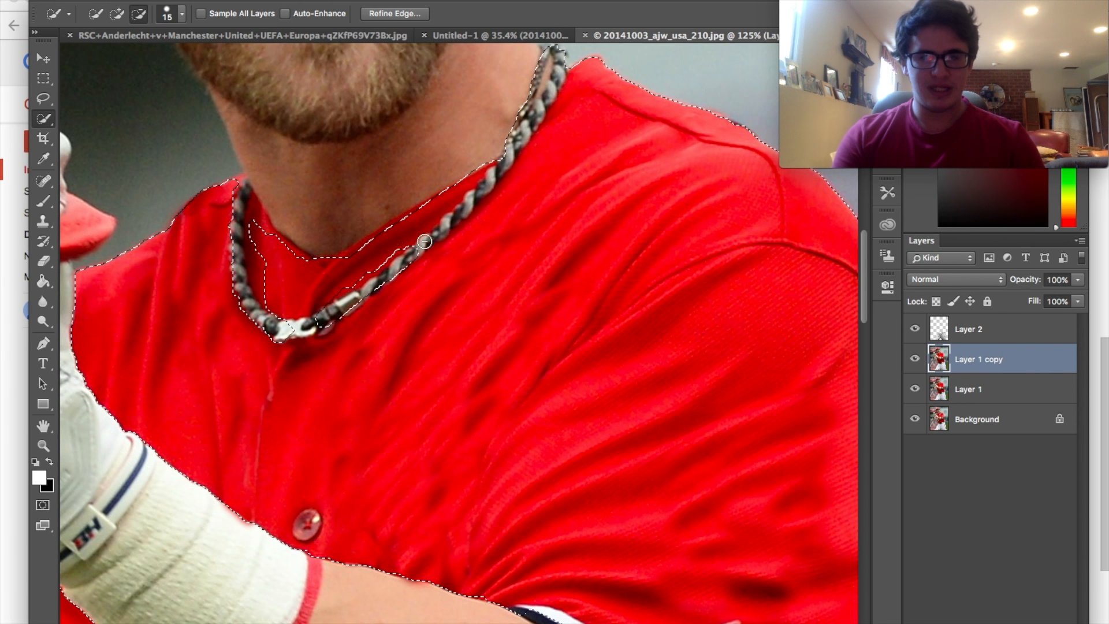
pyautogui.moveTo(509, 153)
pyautogui.mouseDown()
pyautogui.moveTo(560, 61)
pyautogui.moveTo(528, 102)
pyautogui.moveTo(552, 51)
pyautogui.mouseUp()
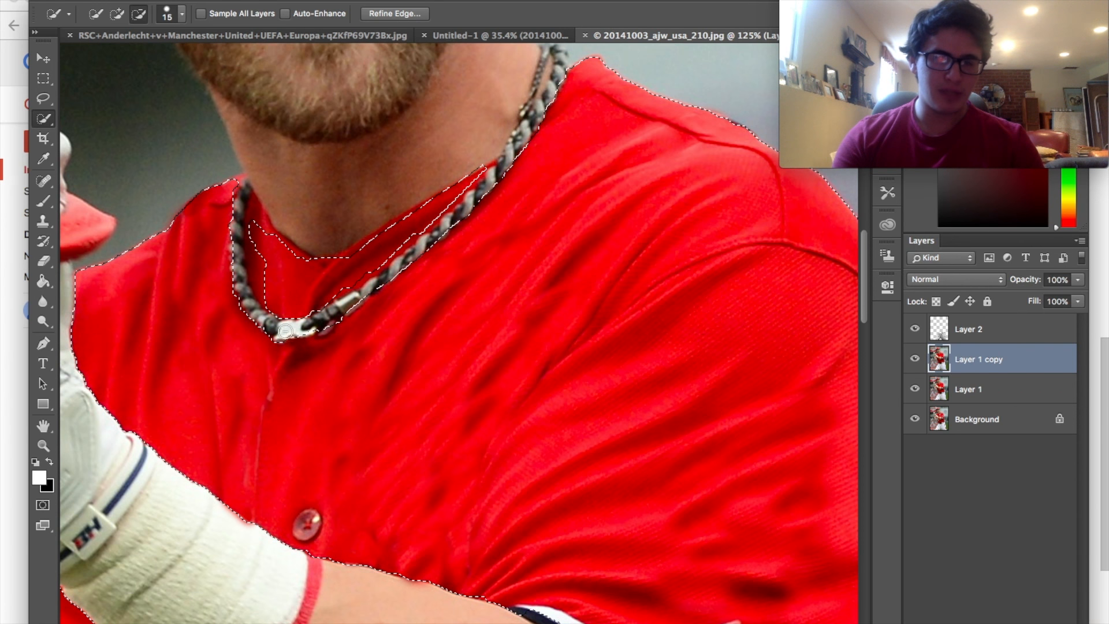
# Refine the jersey selection's edge with a radius of 1.0 px and a smoothing of 5.
pyautogui.scroll(-5, 467, 338)
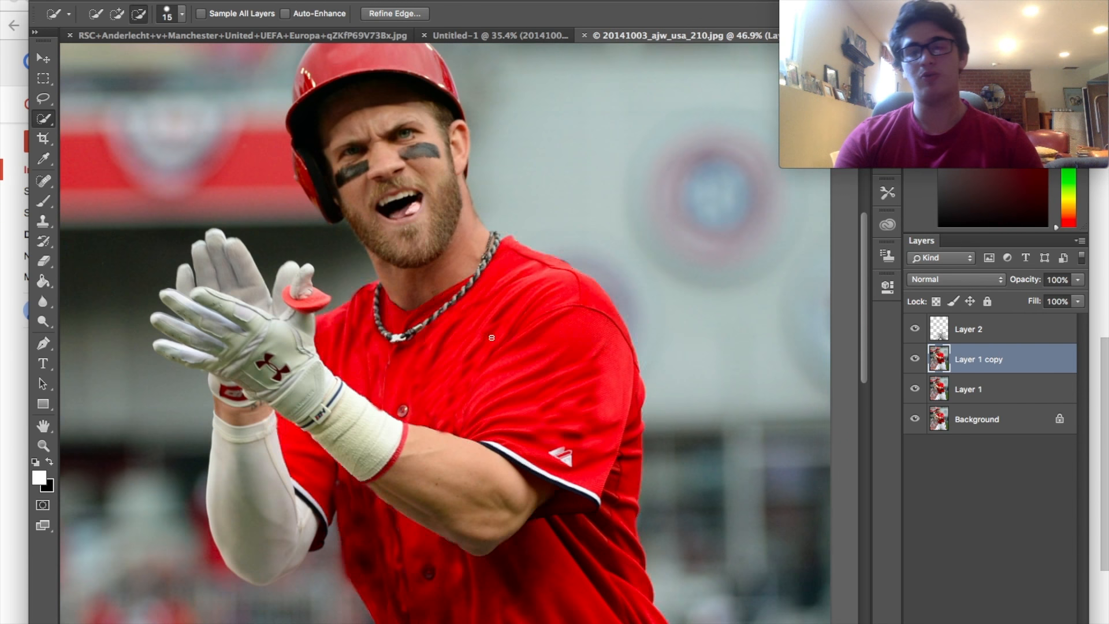
pyautogui.scroll(-3, 492, 337)
pyautogui.rightClick(520, 355)
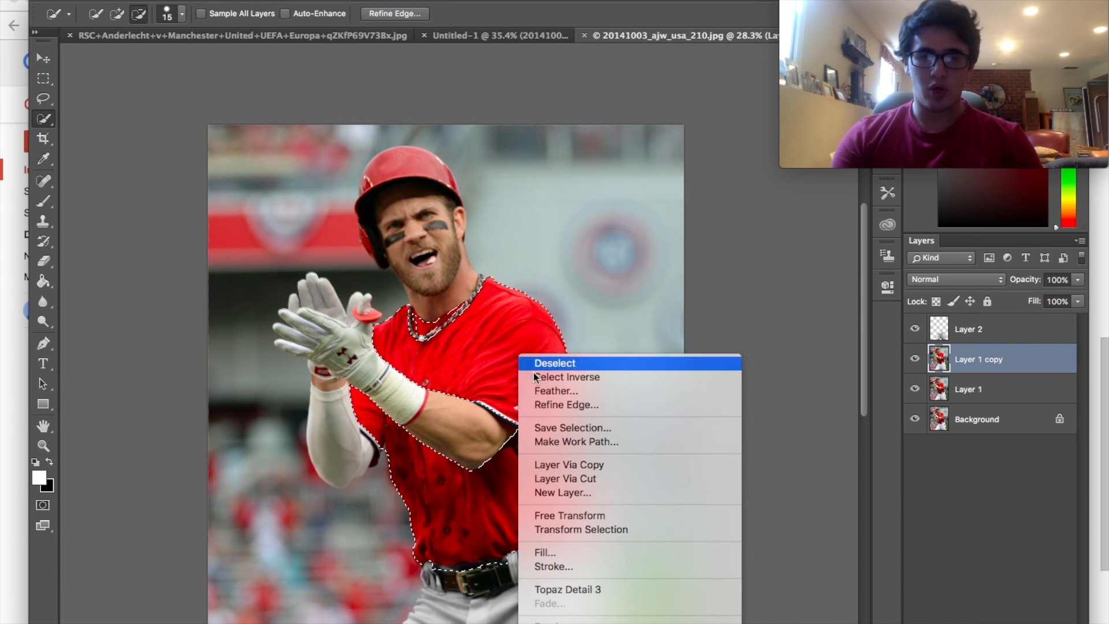
pyautogui.click(556, 408)
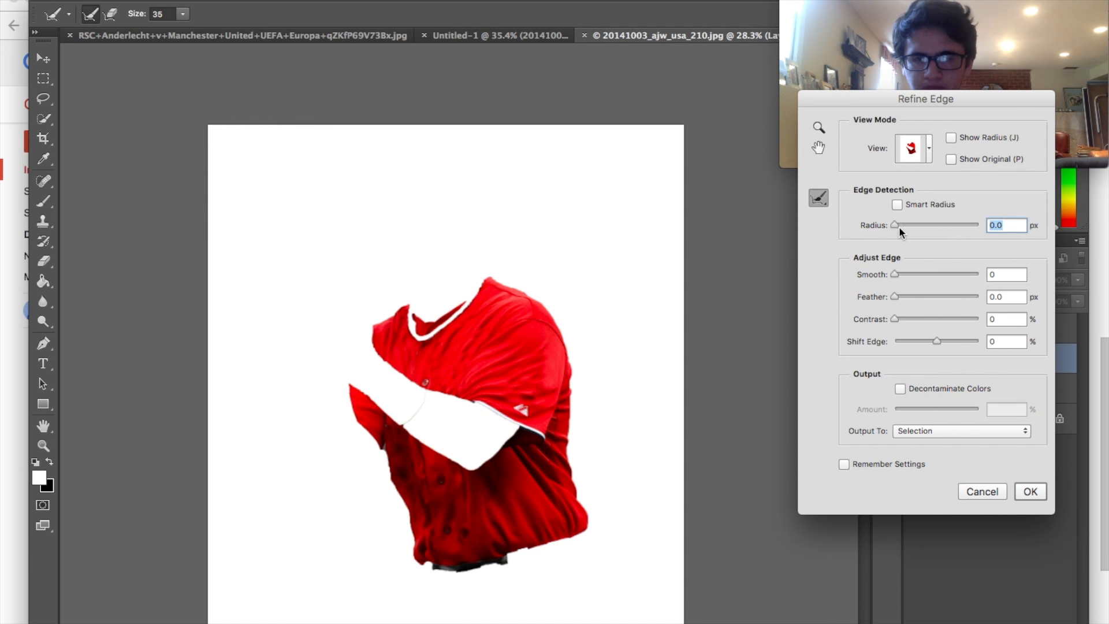
pyautogui.moveTo(897, 270); pyautogui.dragTo(899, 272)
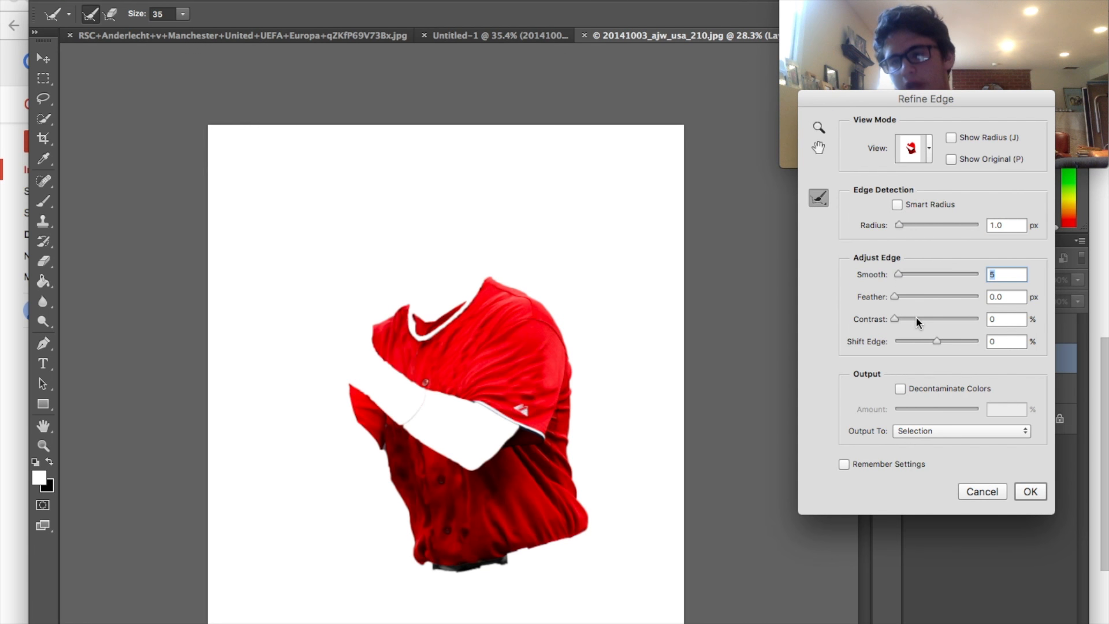
pyautogui.click(1021, 492)
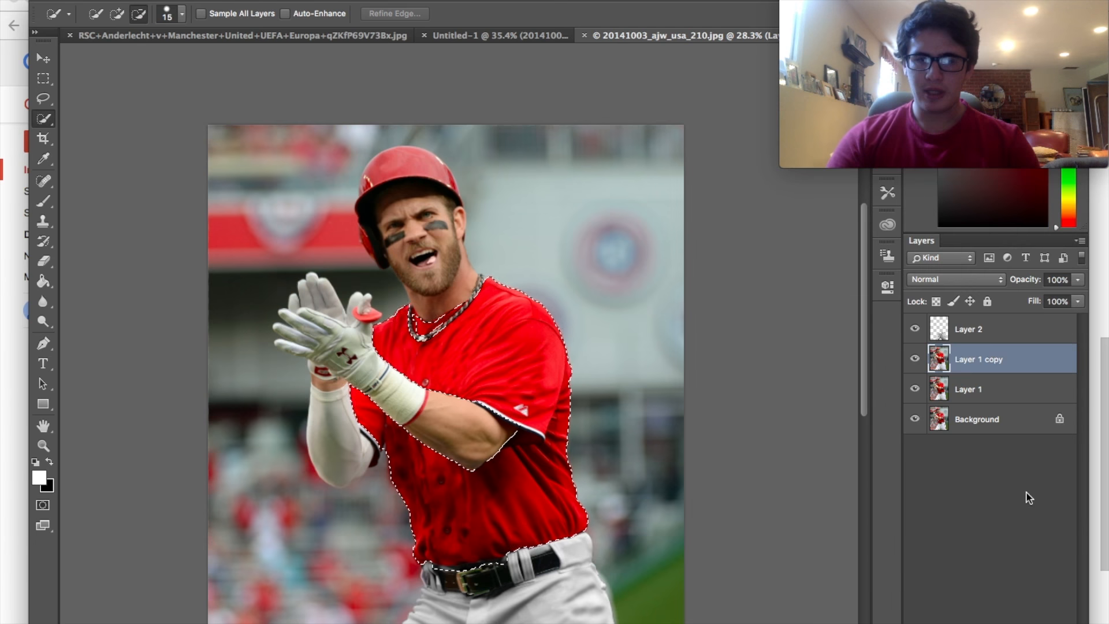
# Clean up the jersey selection around the wristband and forearm, subtracting the bare forearm with a brush size of 80.
pyautogui.scroll(3, 482, 321)
pyautogui.click(116, 13)
pyautogui.press(']')
pyautogui.press(']')
pyautogui.press(']')
pyautogui.press(']')
pyautogui.press(']')
pyautogui.press(']')
pyautogui.press(']')
pyautogui.press(']')
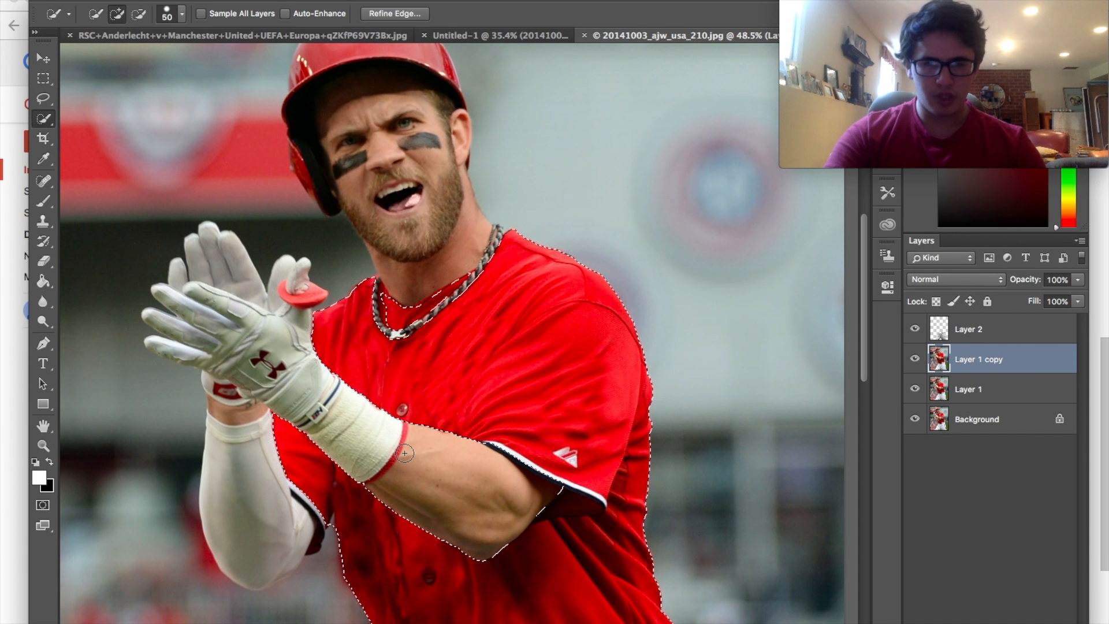
pyautogui.moveTo(376, 439)
pyautogui.mouseDown()
pyautogui.moveTo(451, 468)
pyautogui.moveTo(514, 467)
pyautogui.mouseUp()
pyautogui.click(138, 13)
pyautogui.moveTo(474, 508); pyautogui.dragTo(398, 463)
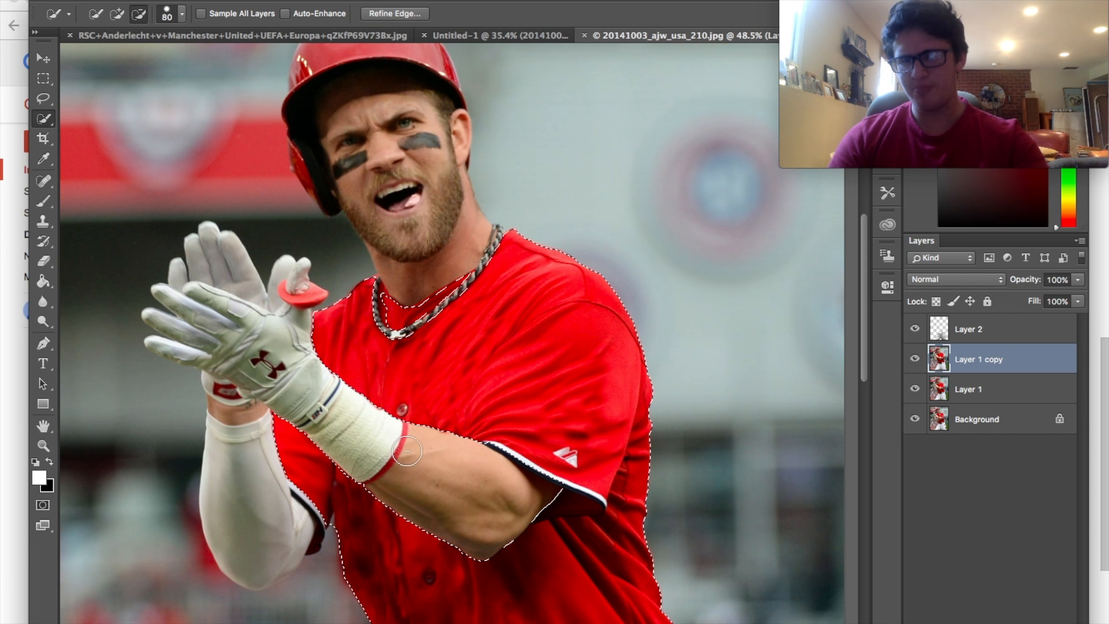
# Copy the selected jersey to its own layer and convert it to black and white.
pyautogui.press('super+minus')
pyautogui.press('super+minus')
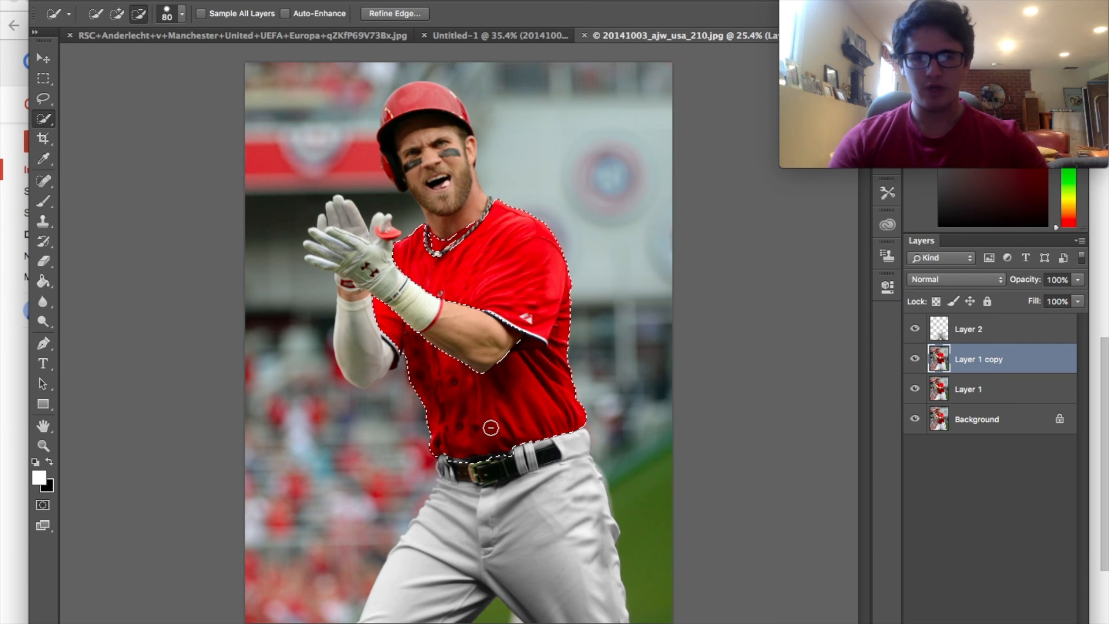
pyautogui.press('super+j')
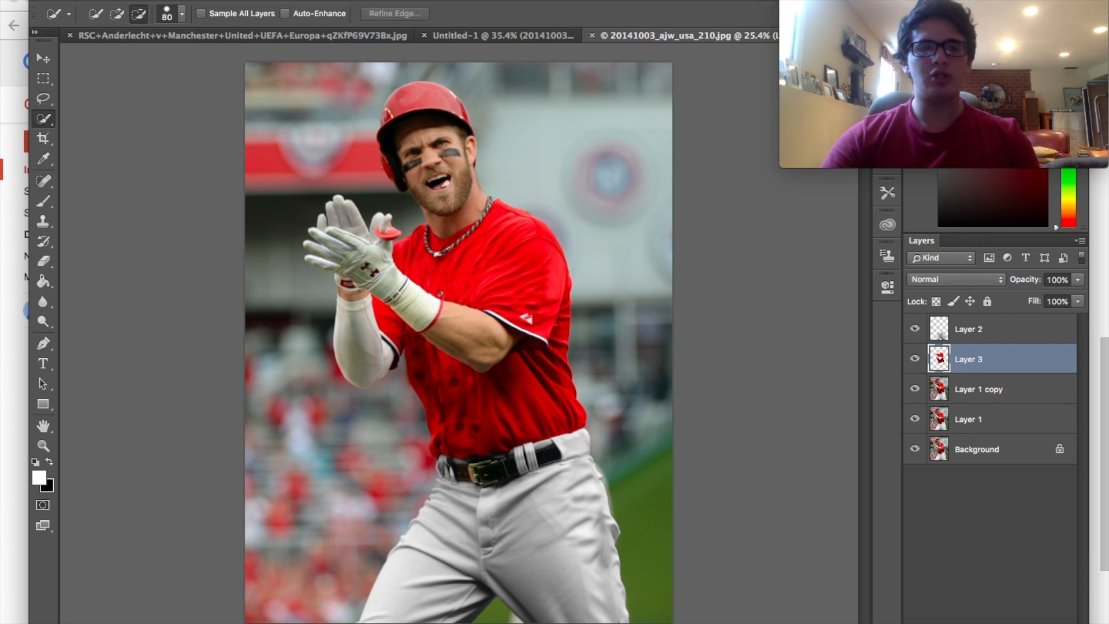
pyautogui.click(186, 1)
pyautogui.moveTo(242, 16)
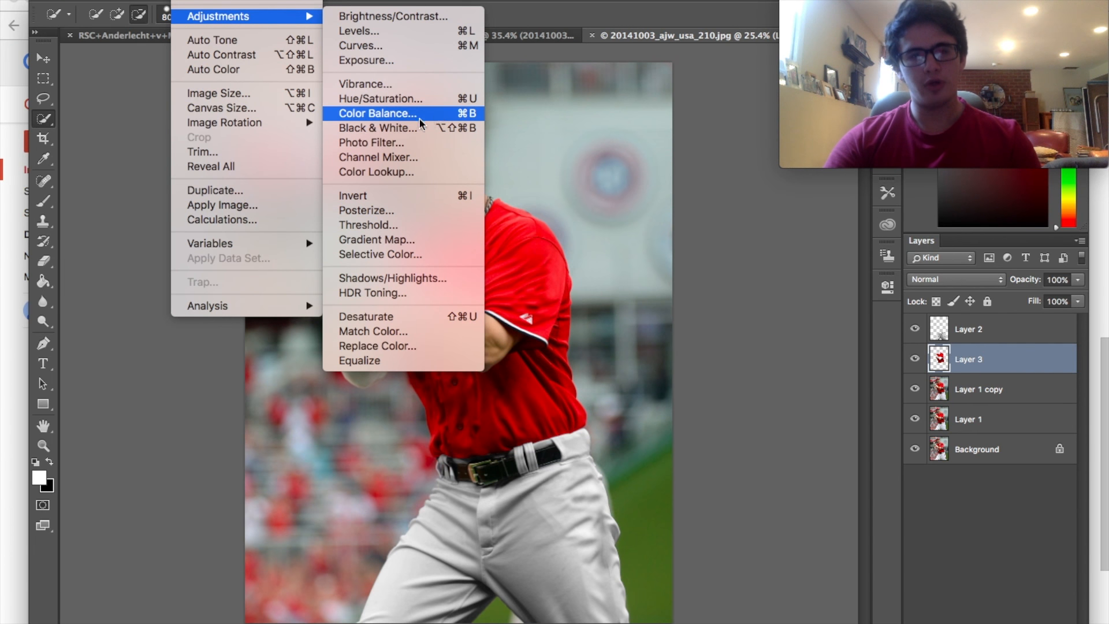
pyautogui.click(410, 128)
pyautogui.press('Return')
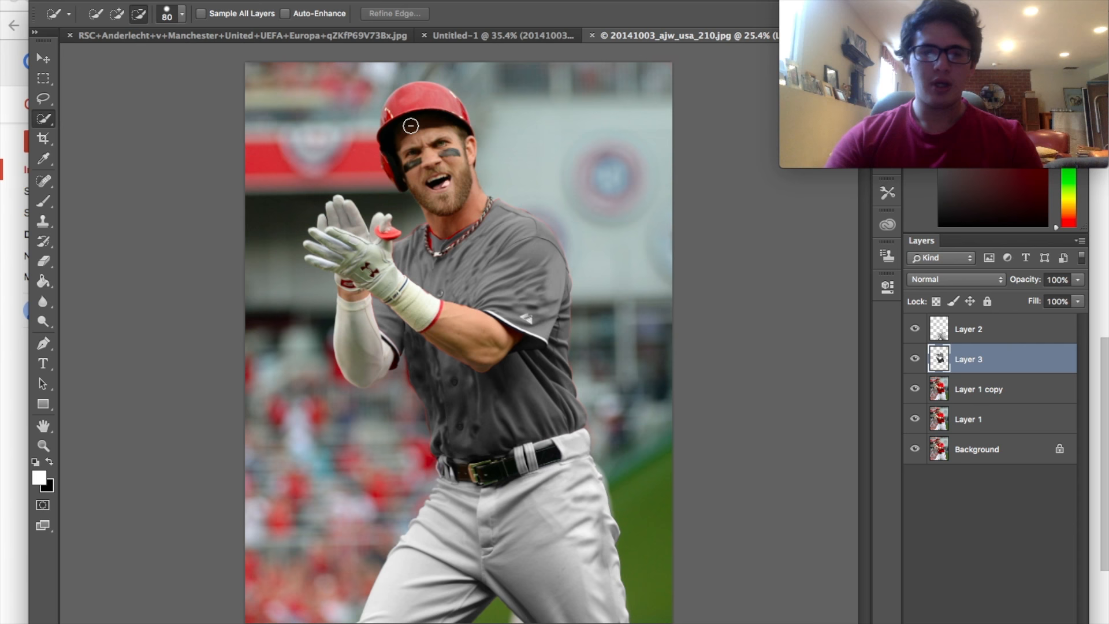
# Lighten the jersey layer's midtones and highlights with Levels to a pale grey close to the trousers.
pyautogui.moveTo(212, 19)
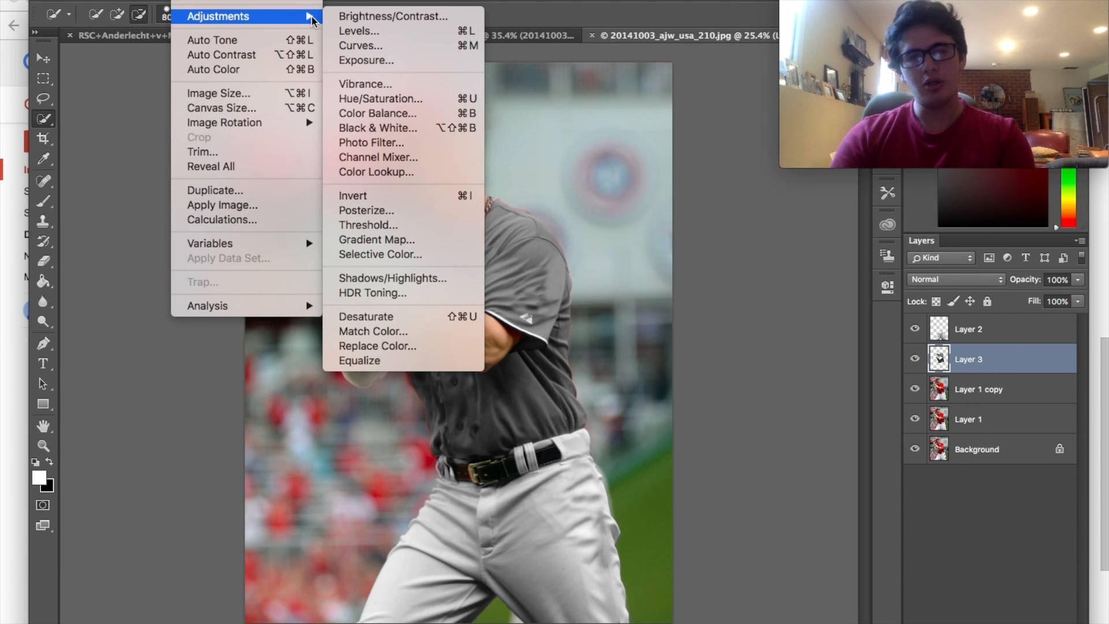
pyautogui.click(359, 30)
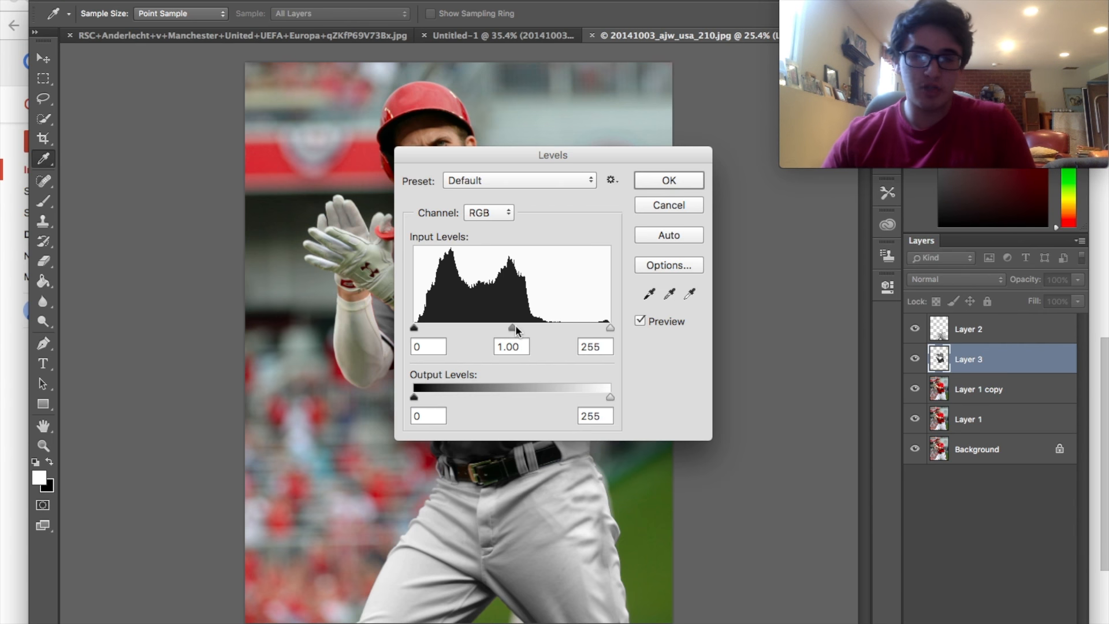
pyautogui.moveTo(513, 328); pyautogui.dragTo(508, 328)
pyautogui.moveTo(532, 159); pyautogui.dragTo(754, 200)
pyautogui.moveTo(720, 367); pyautogui.dragTo(662, 369)
pyautogui.click(892, 220)
pyautogui.press('w')
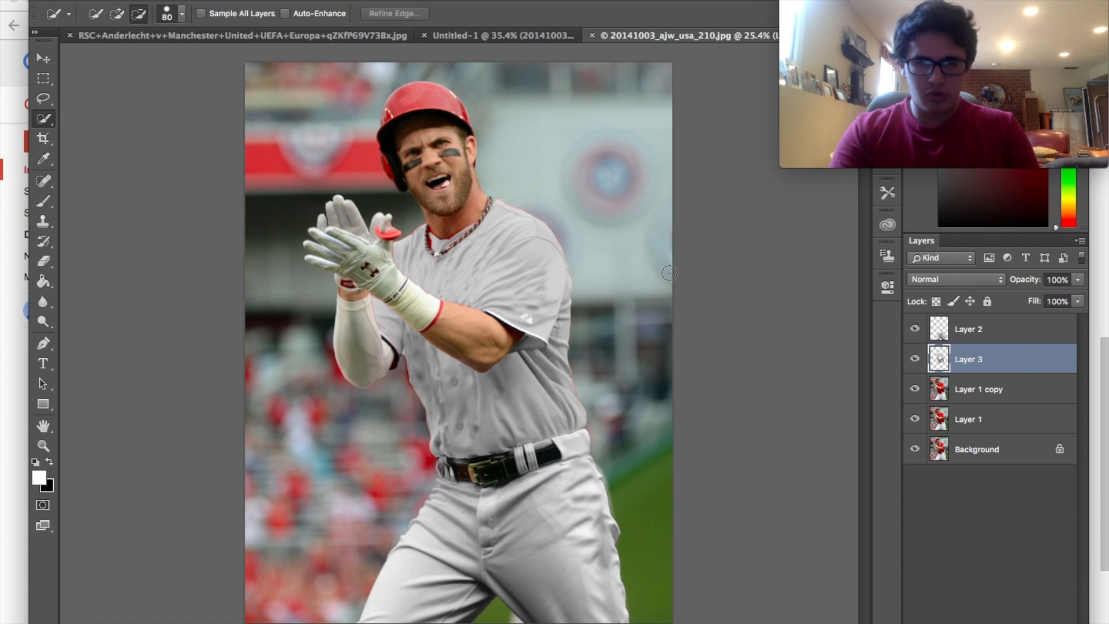
# Apply Brightness/Contrast to the jersey layer with a brightness of 2 and a contrast of 65.
pyautogui.scroll(3, 667, 270)
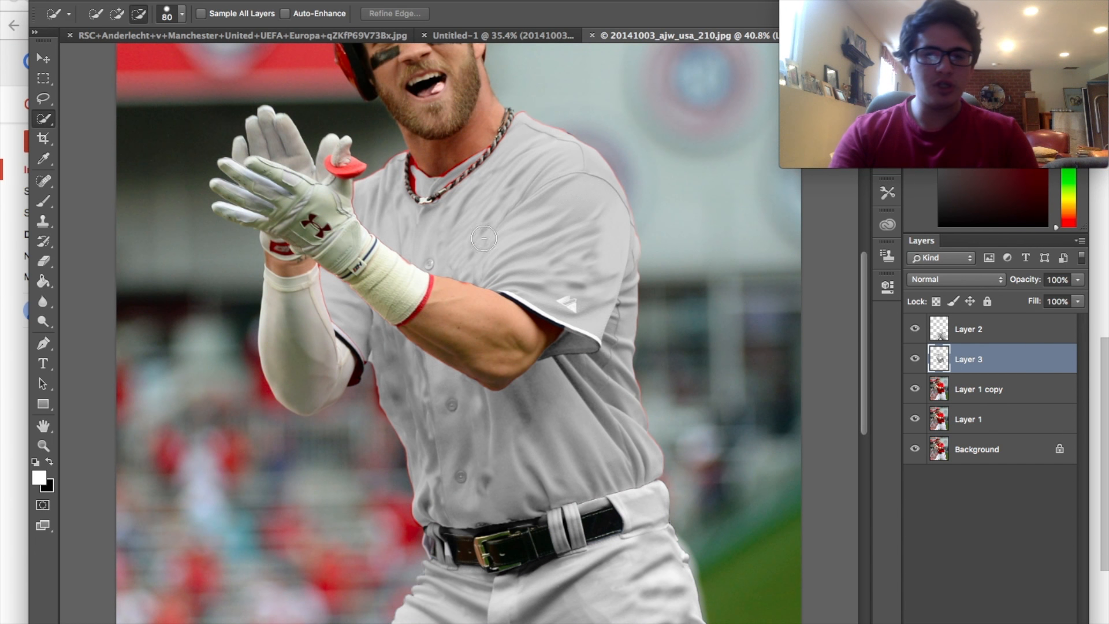
pyautogui.scroll(-5, 483, 238)
pyautogui.scroll(4, 484, 238)
pyautogui.click(186, 1)
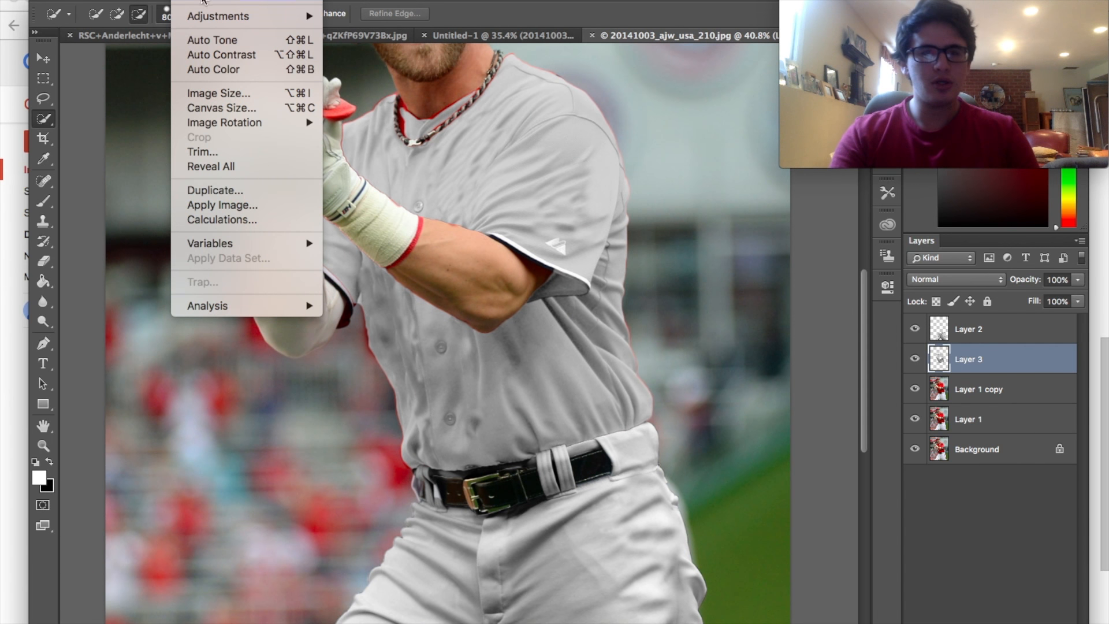
pyautogui.moveTo(198, 13)
pyautogui.click(407, 16)
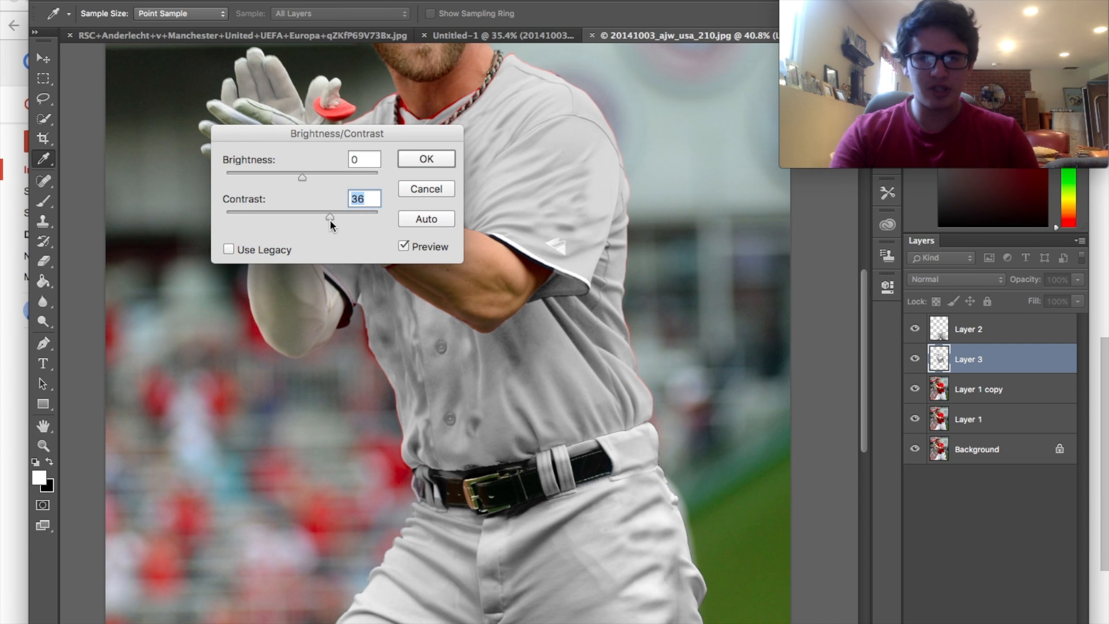
pyautogui.moveTo(288, 176); pyautogui.dragTo(303, 176)
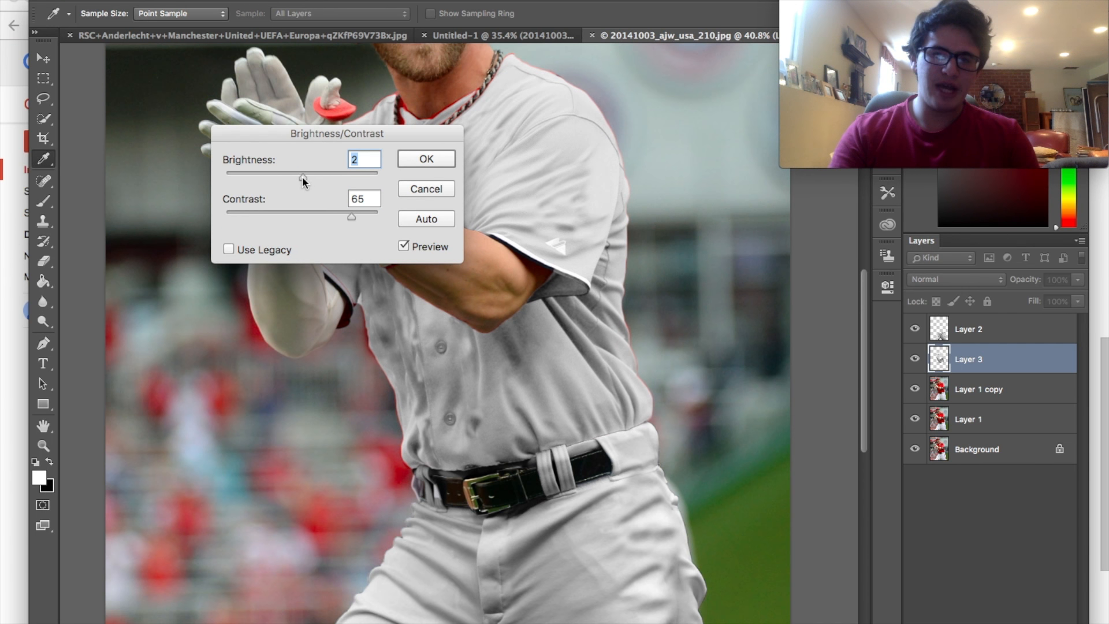
pyautogui.click(436, 157)
pyautogui.press('w')
# Compare the jersey's grey with the trousers and darken the jersey layer with a brightness of -8.
pyautogui.press('super+0')
pyautogui.scroll(-4, 434, 153)
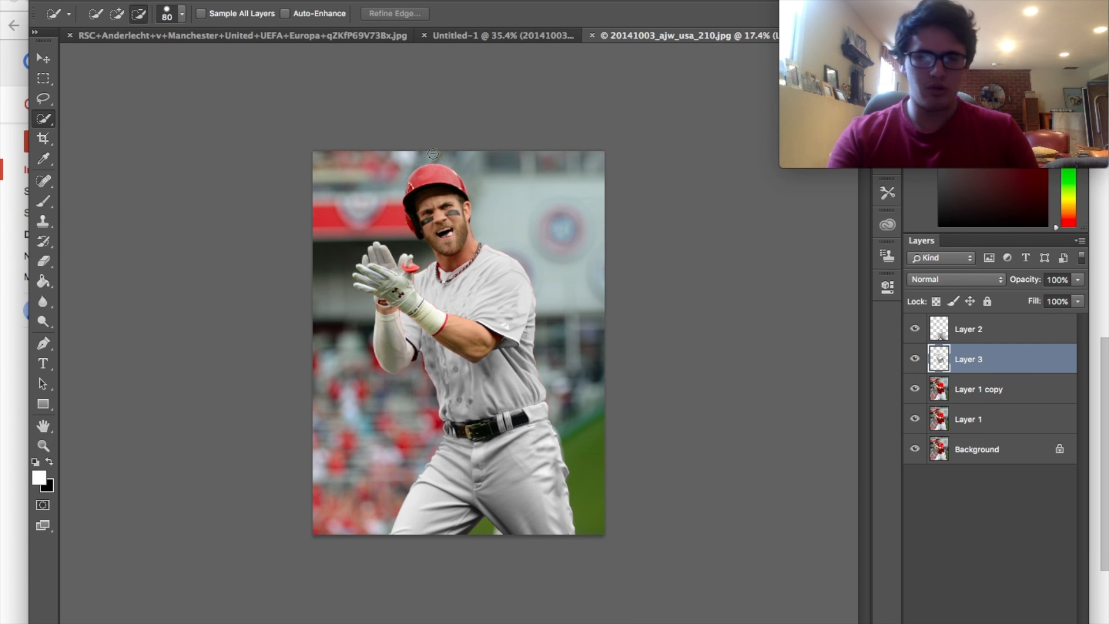
pyautogui.scroll(5, 434, 153)
pyautogui.scroll(-1, 434, 154)
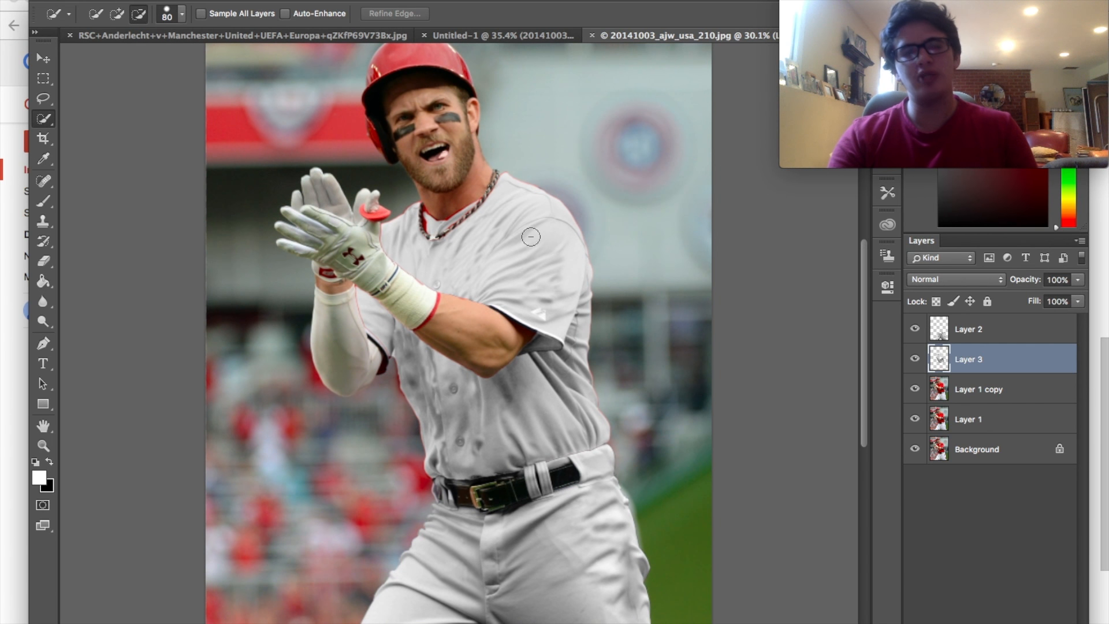
pyautogui.scroll(-2, 531, 236)
pyautogui.scroll(3, 531, 236)
pyautogui.click(179, 3)
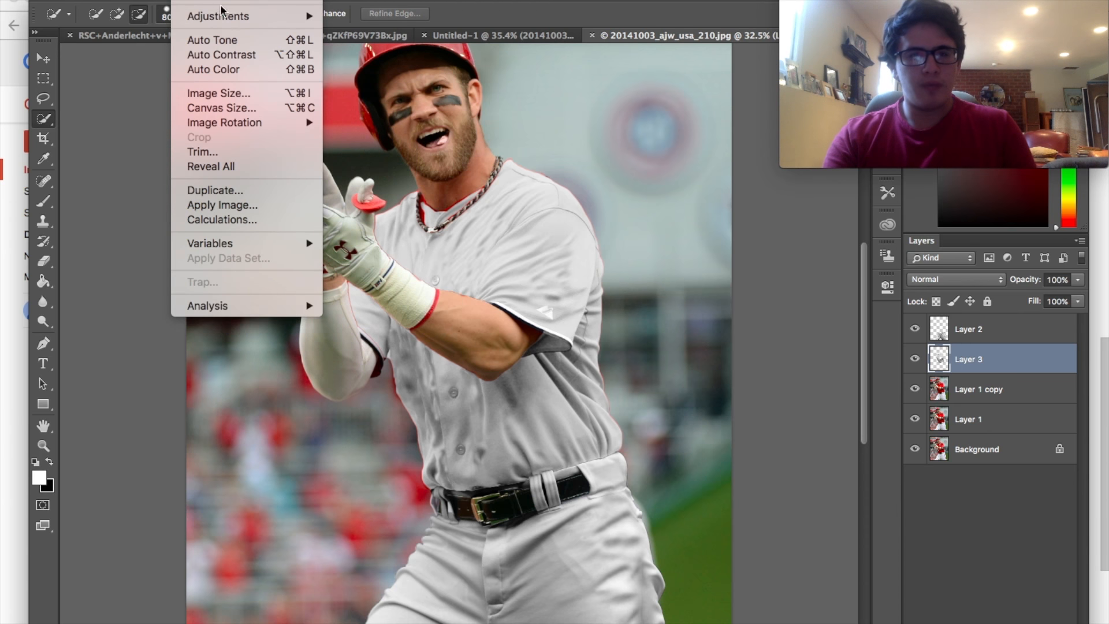
pyautogui.moveTo(243, 12)
pyautogui.click(351, 19)
pyautogui.moveTo(294, 174); pyautogui.dragTo(298, 175)
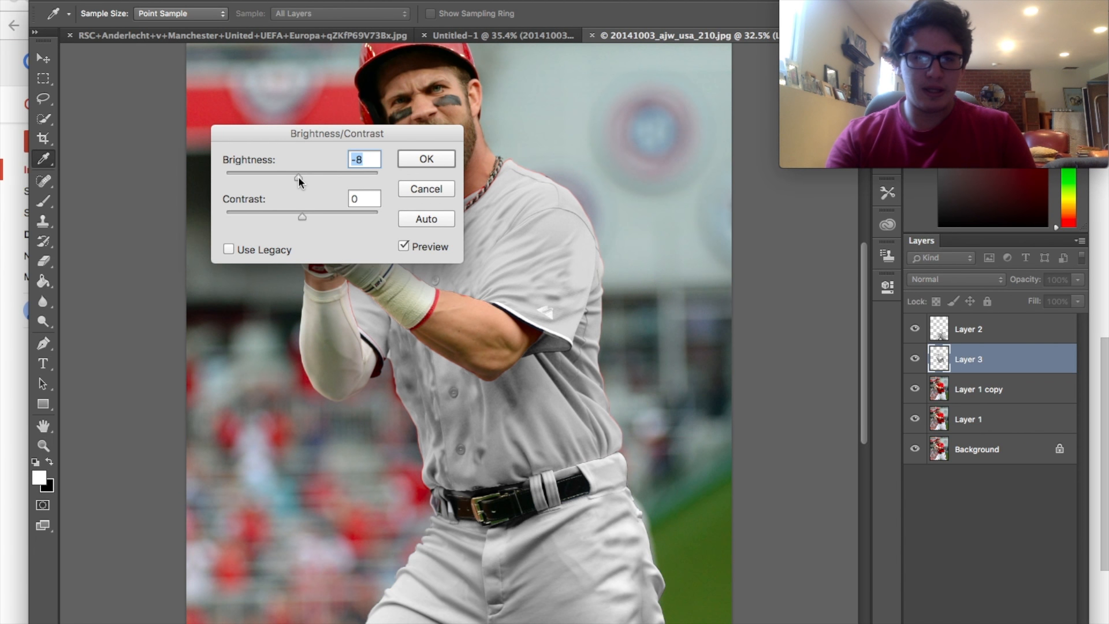
pyautogui.click(416, 164)
pyautogui.press('w')
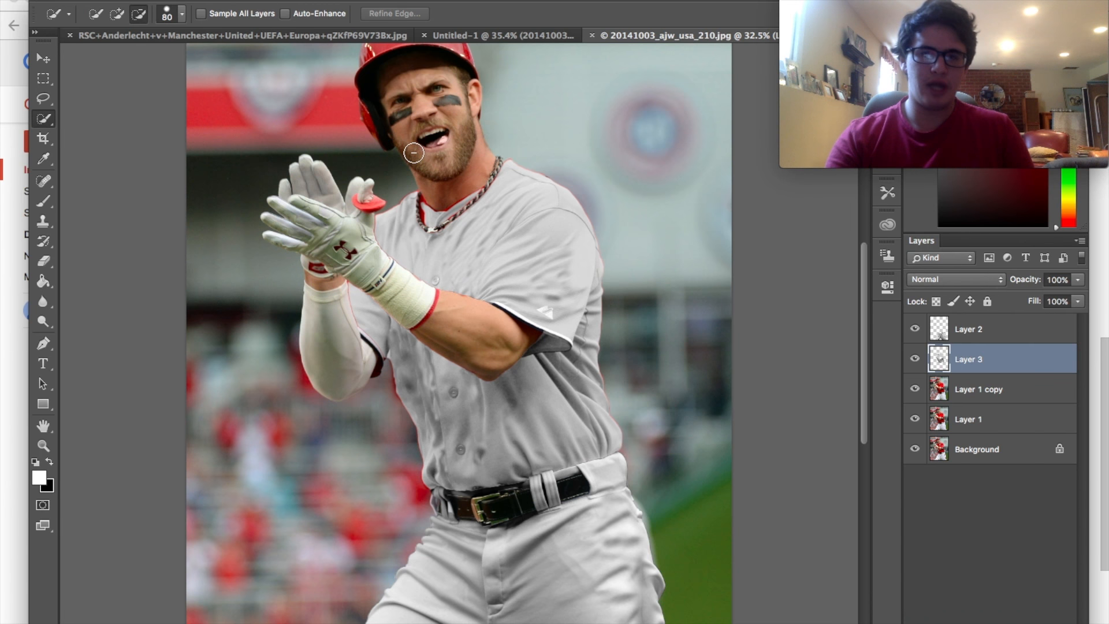
# Duplicate the Layer 1 copy layer as the base for recolouring the helmet.
pyautogui.scroll(-3, 413, 153)
pyautogui.scroll(3, 414, 153)
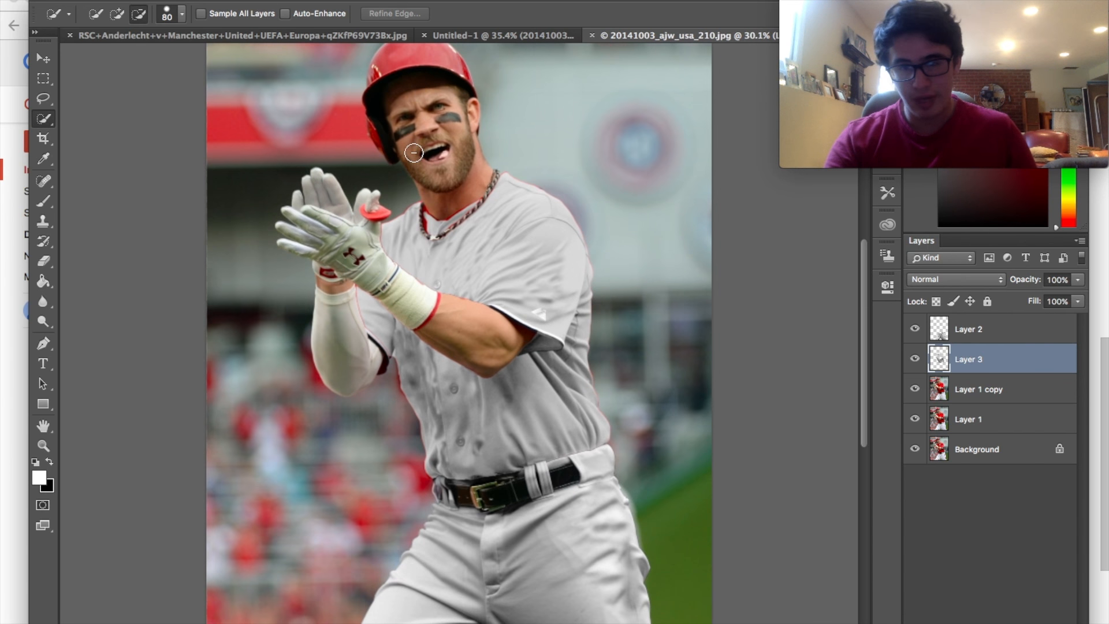
pyautogui.scroll(-2, 413, 153)
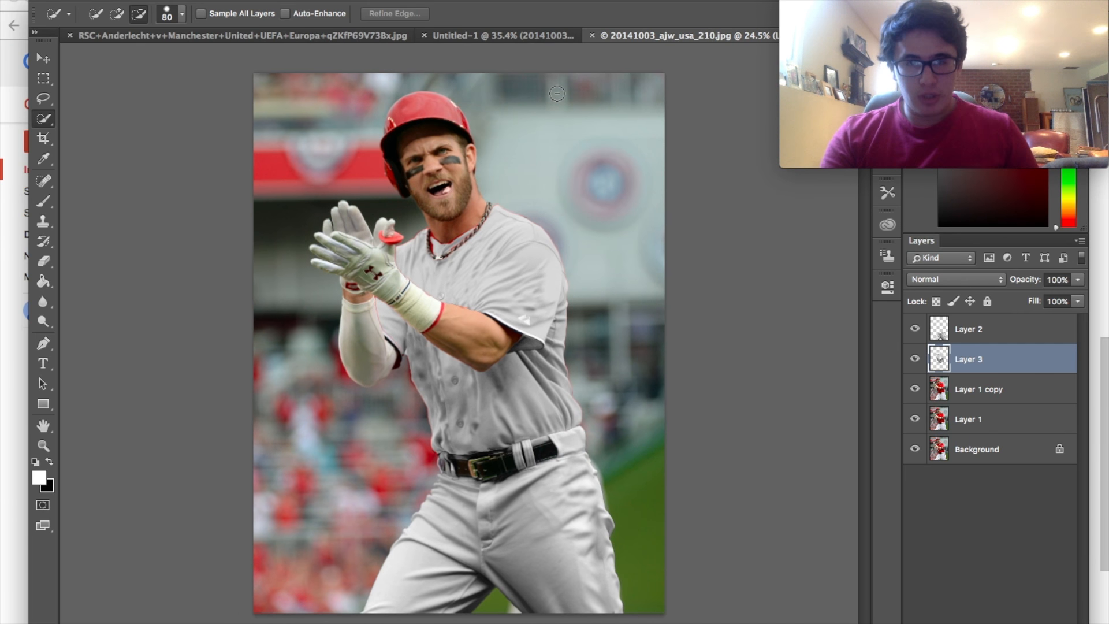
pyautogui.scroll(4, 557, 94)
pyautogui.click(991, 390)
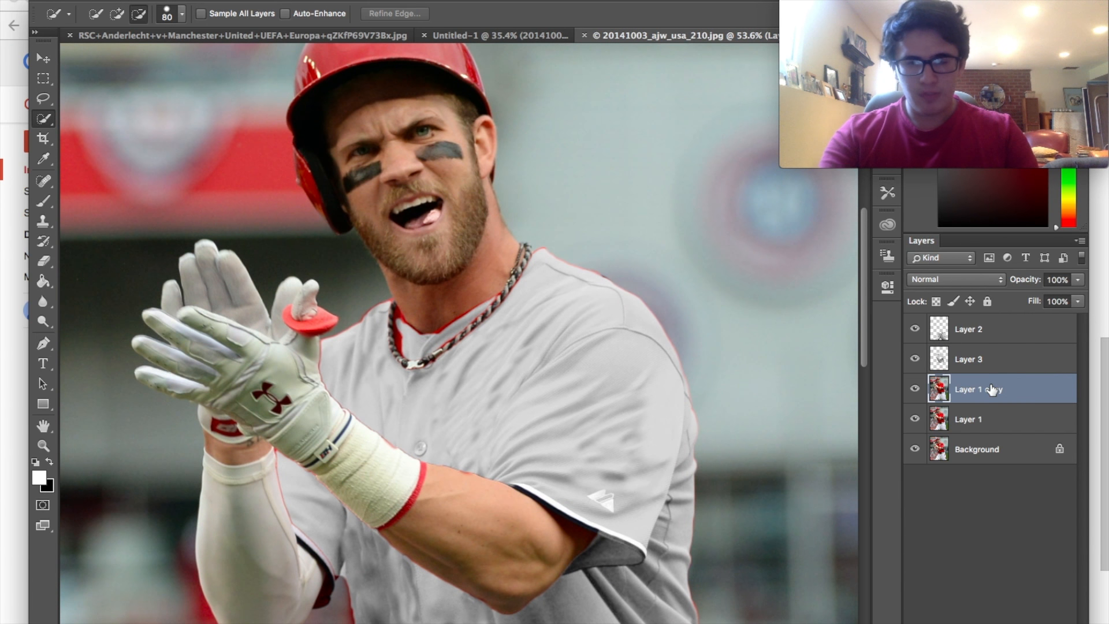
pyautogui.press('super+j')
# Quick-select the red batting helmet, covering its shell, brim and ear flap.
pyautogui.scroll(3, 573, 269)
pyautogui.scroll(2, 386, 156)
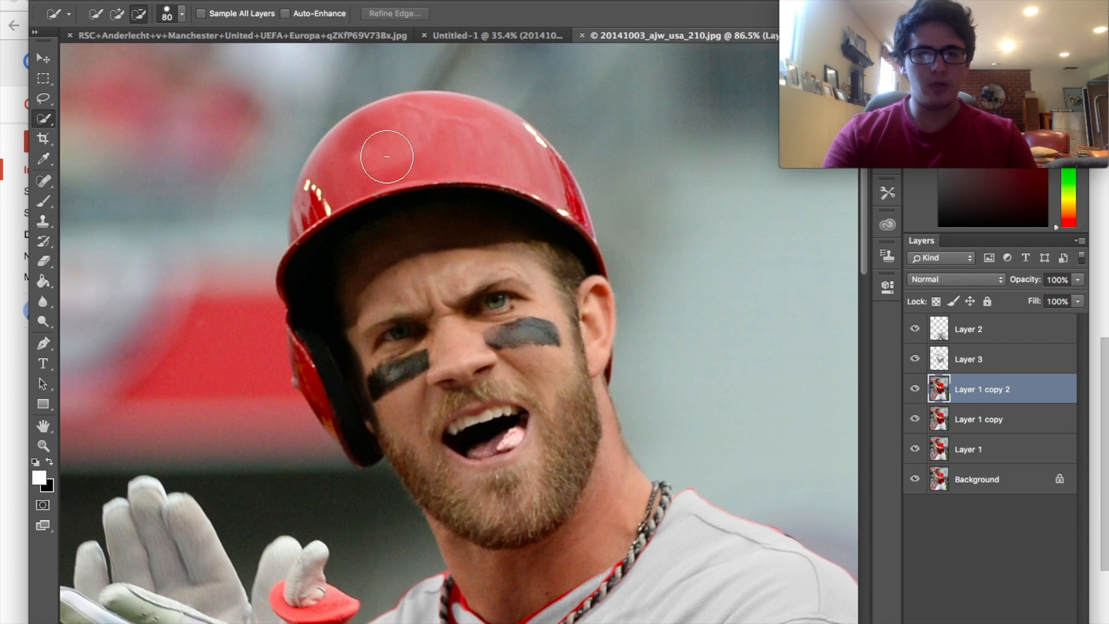
pyautogui.moveTo(407, 147)
pyautogui.mouseDown()
pyautogui.moveTo(399, 137)
pyautogui.moveTo(536, 177)
pyautogui.mouseUp()
pyautogui.click(562, 199)
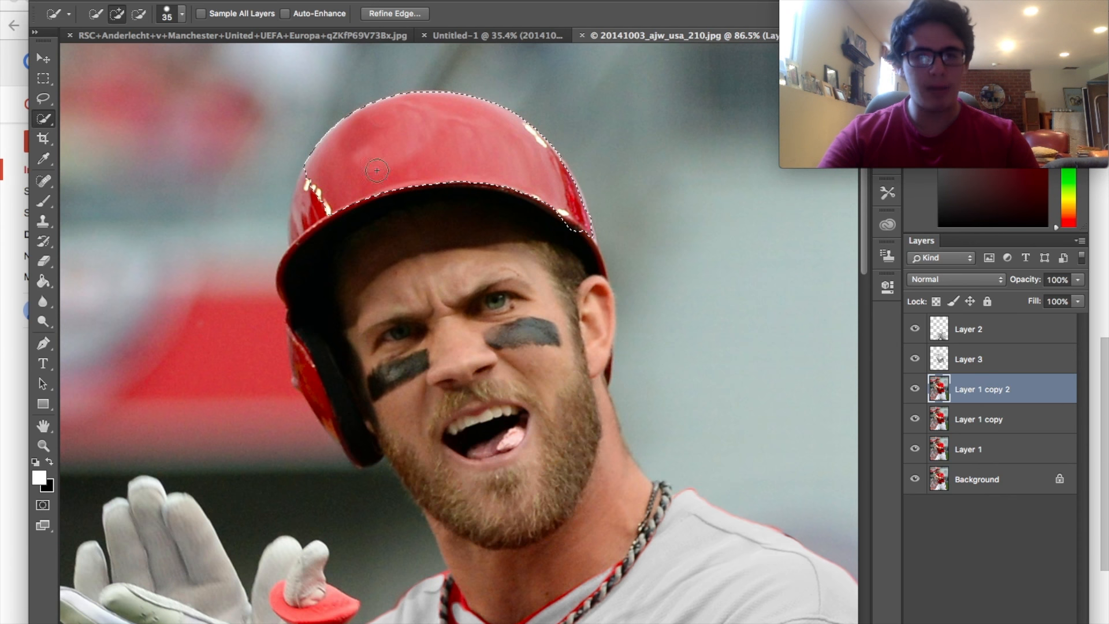
pyautogui.moveTo(319, 188)
pyautogui.mouseDown()
pyautogui.moveTo(308, 233)
pyautogui.moveTo(309, 194)
pyautogui.moveTo(310, 378)
pyautogui.mouseUp()
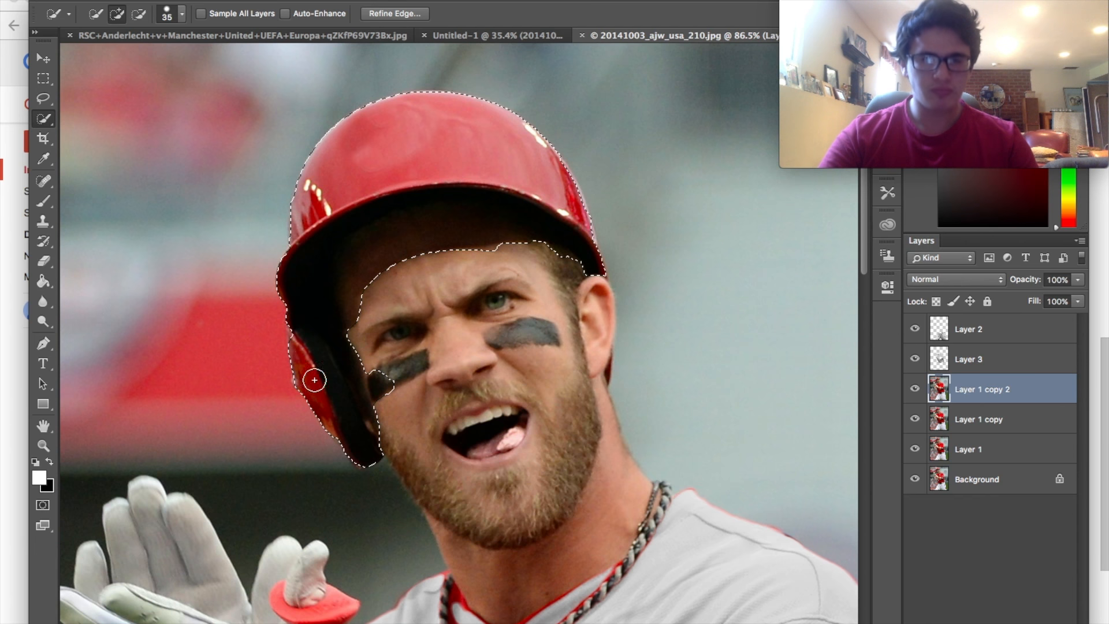
# Subtract the forehead, hair and face under the brim from the helmet selection.
pyautogui.click(139, 13)
pyautogui.moveTo(391, 299)
pyautogui.mouseDown()
pyautogui.moveTo(387, 385)
pyautogui.moveTo(362, 294)
pyautogui.moveTo(371, 268)
pyautogui.moveTo(443, 243)
pyautogui.mouseUp()
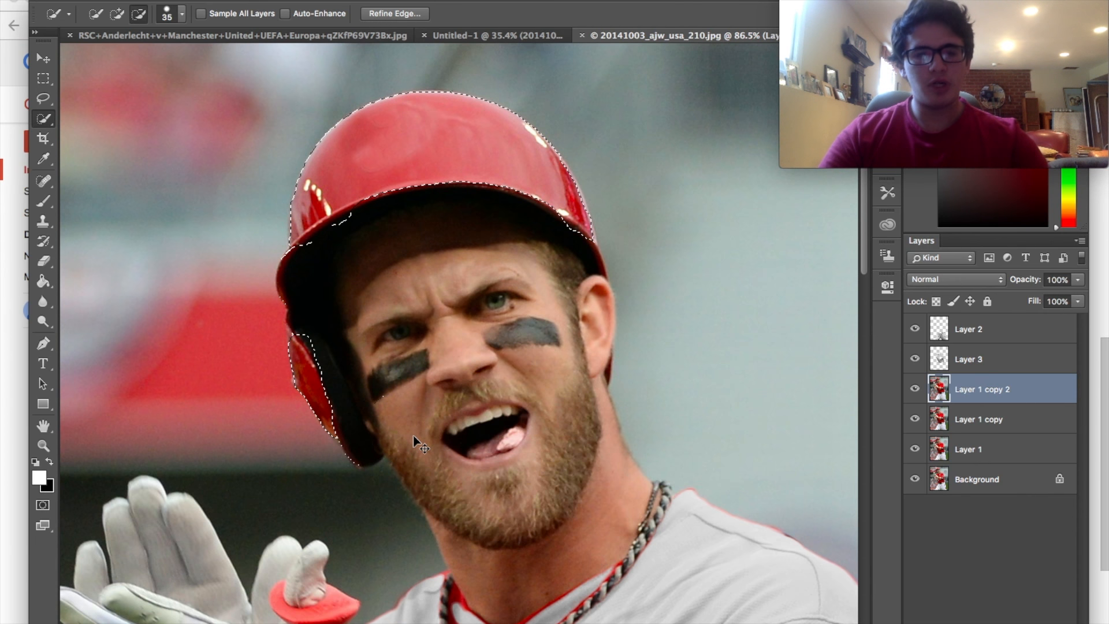
pyautogui.click(346, 290)
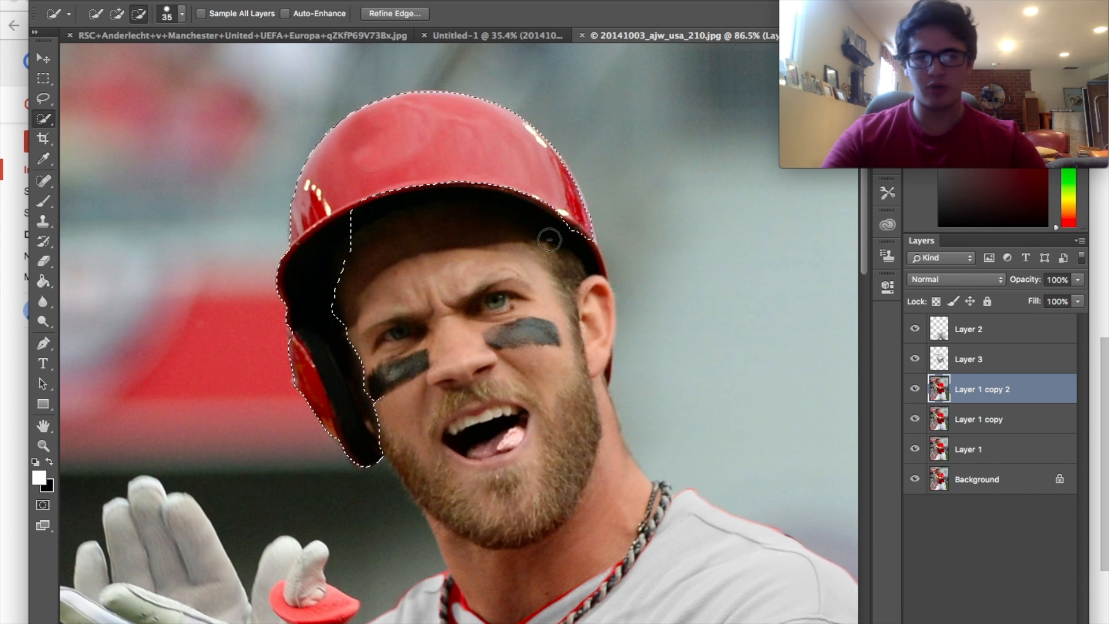
# Refine the helmet selection's edge with a slight radius and a little smoothing.
pyautogui.rightClick(379, 184)
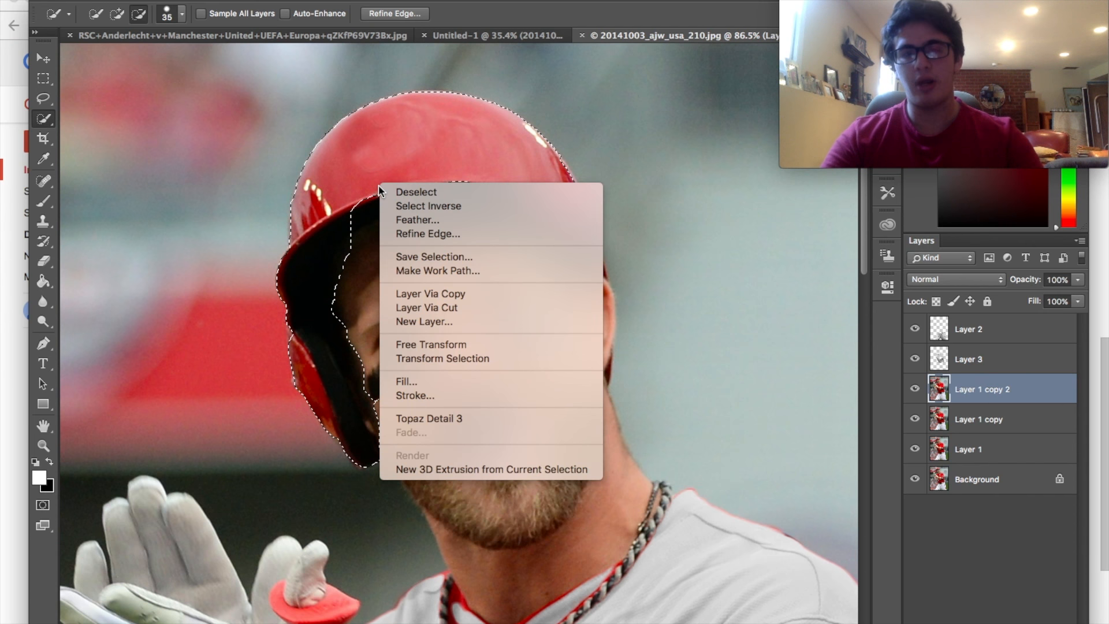
pyautogui.click(422, 235)
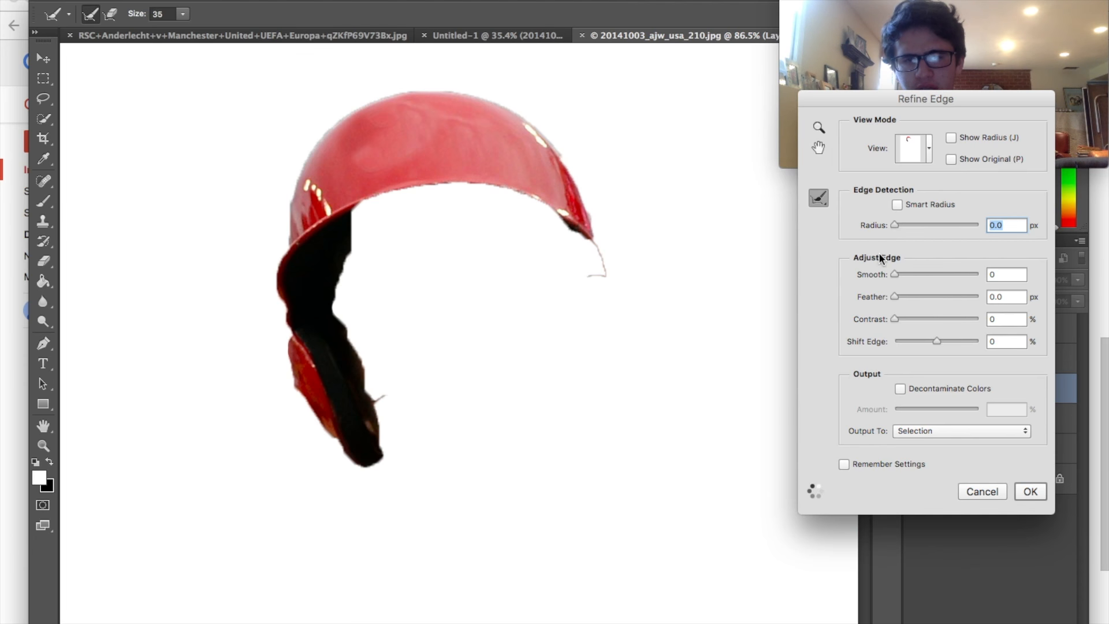
pyautogui.moveTo(894, 225); pyautogui.dragTo(897, 224)
pyautogui.moveTo(895, 273); pyautogui.dragTo(897, 276)
pyautogui.click(1029, 491)
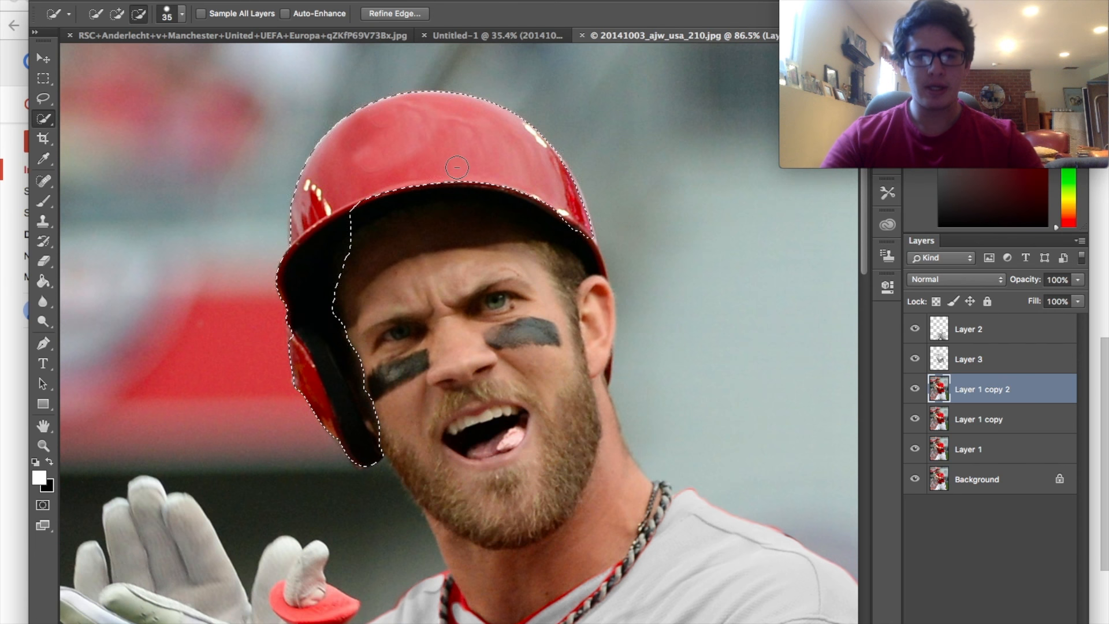
# Copy the selected helmet to its own layer and convert it to black and white.
pyautogui.press('super+j')
pyautogui.scroll(-3, 676, 254)
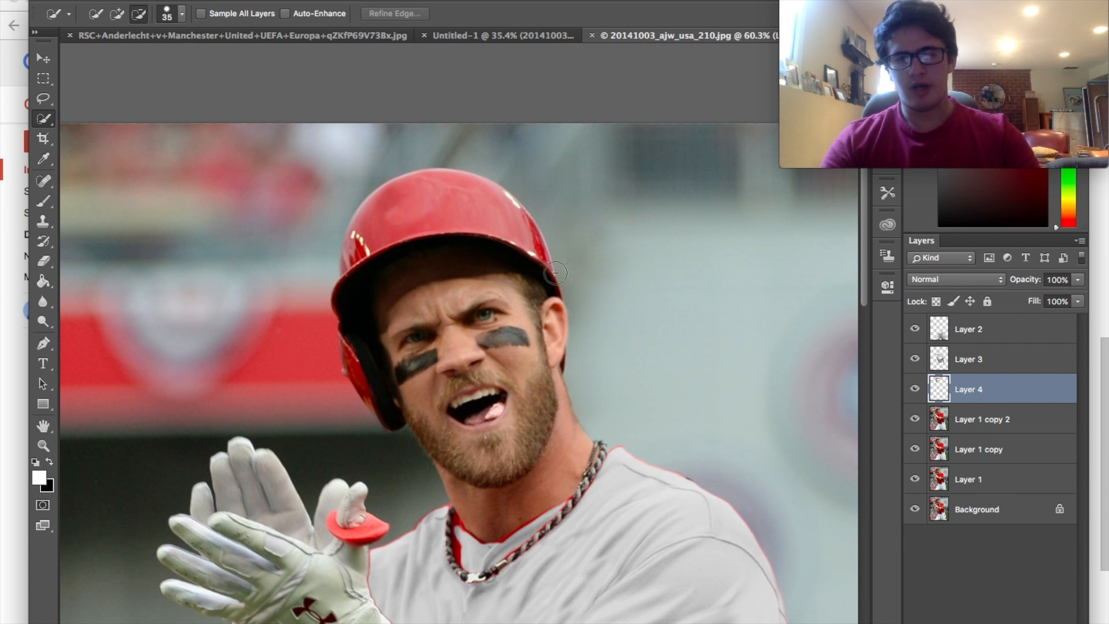
pyautogui.press('super+u')
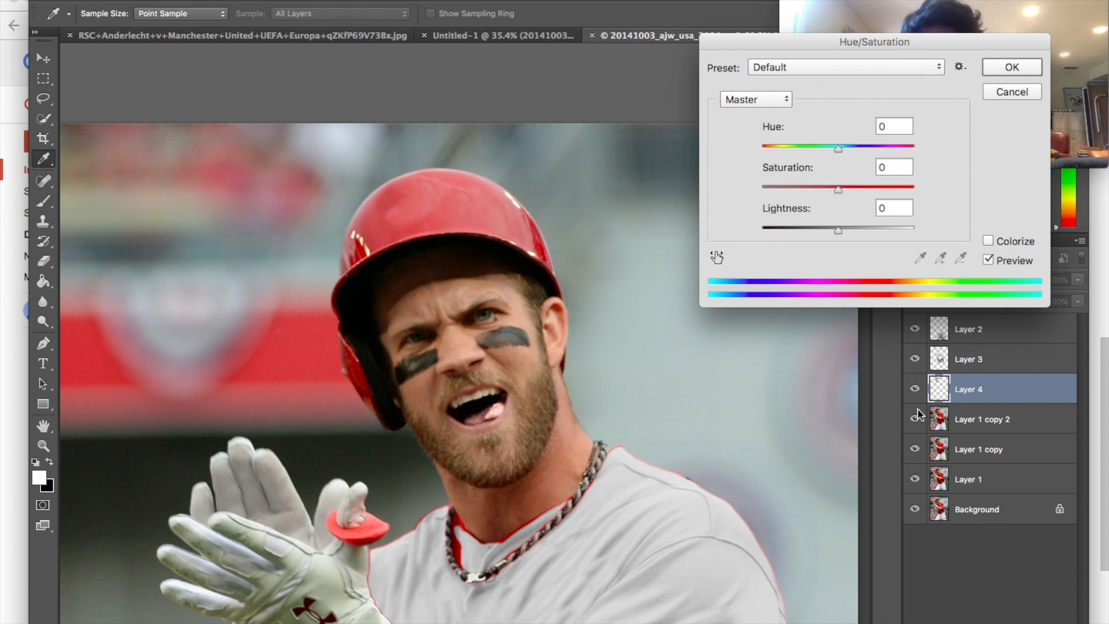
pyautogui.click(999, 67)
pyautogui.click(231, 0)
pyautogui.moveTo(208, 0)
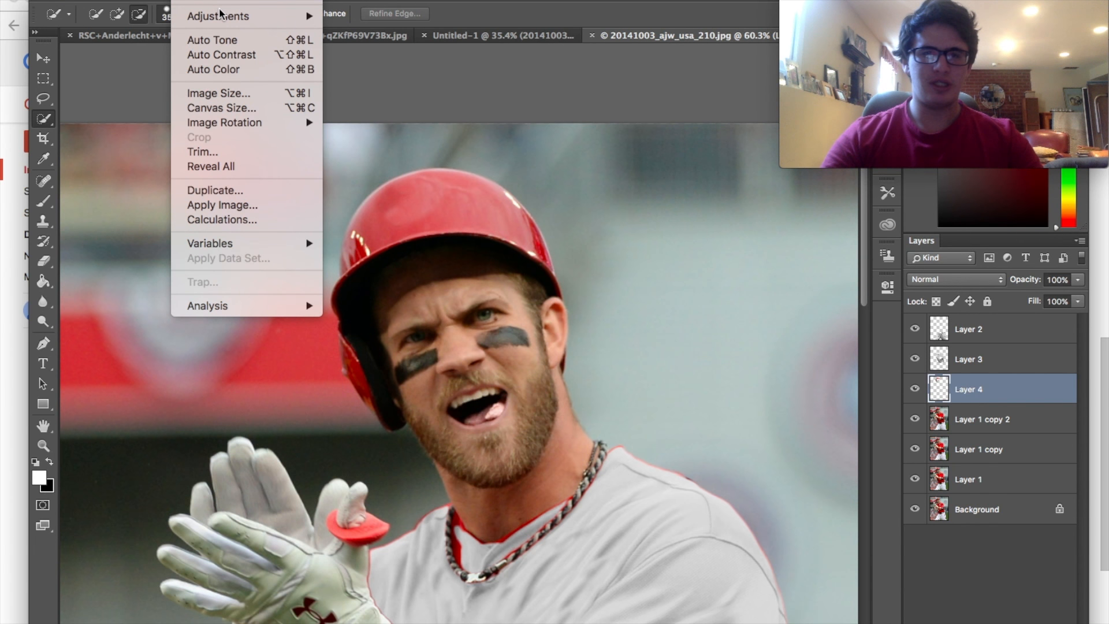
pyautogui.click(369, 121)
pyautogui.press('Return')
# Colorize the helmet layer blue with Hue/Saturation, using hue 232 and an increased saturation.
pyautogui.press('super+u')
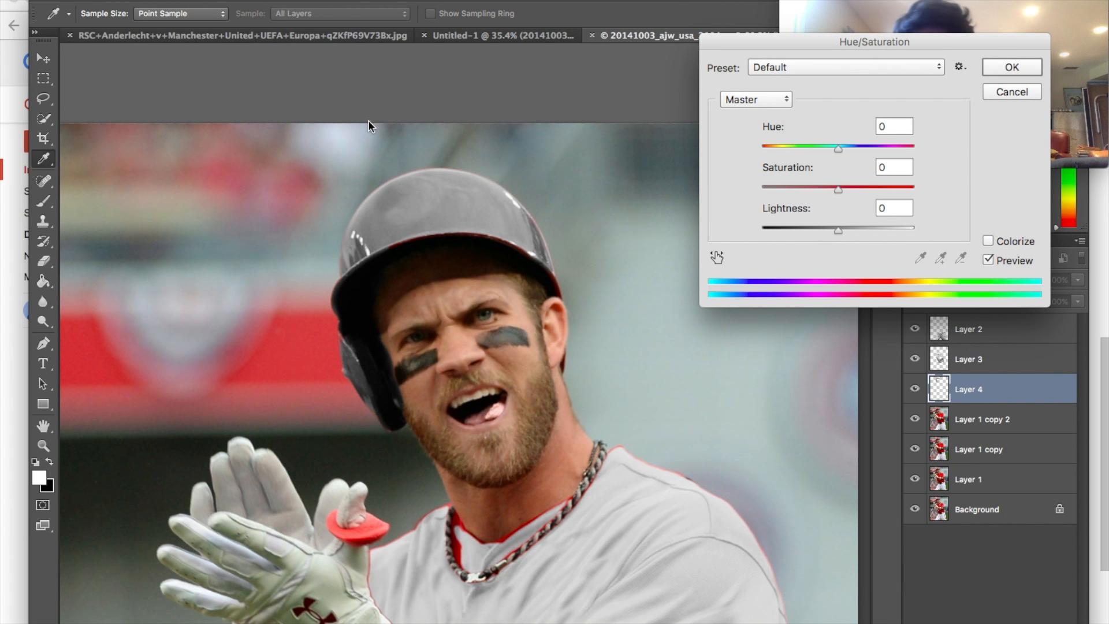
pyautogui.click(993, 241)
pyautogui.click(858, 145)
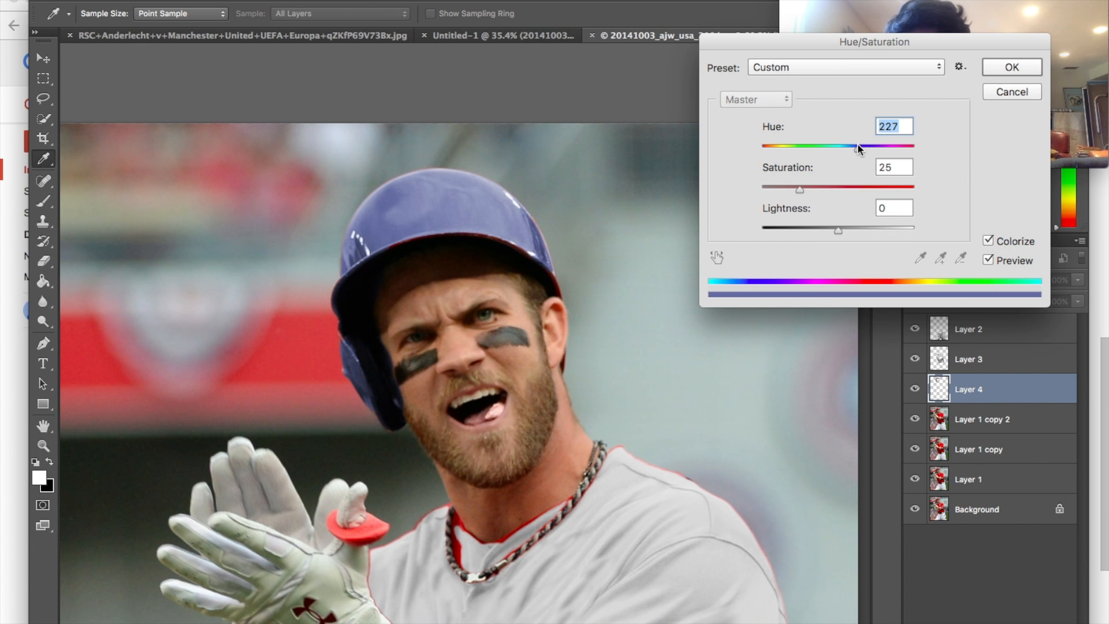
pyautogui.moveTo(857, 146); pyautogui.dragTo(861, 151)
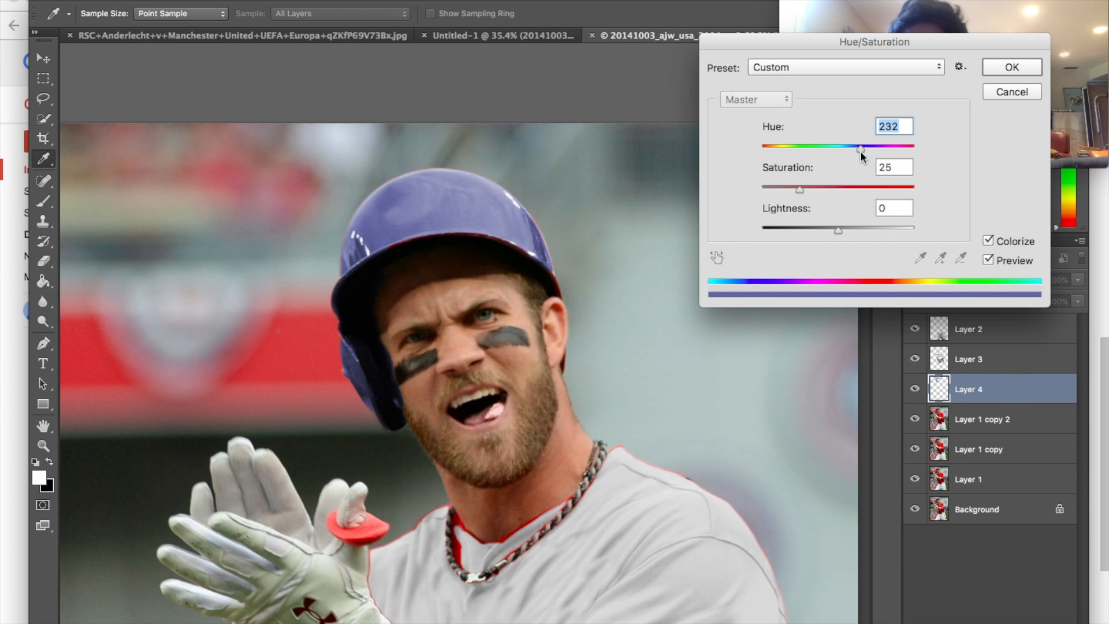
pyautogui.click(817, 187)
pyautogui.click(1038, 67)
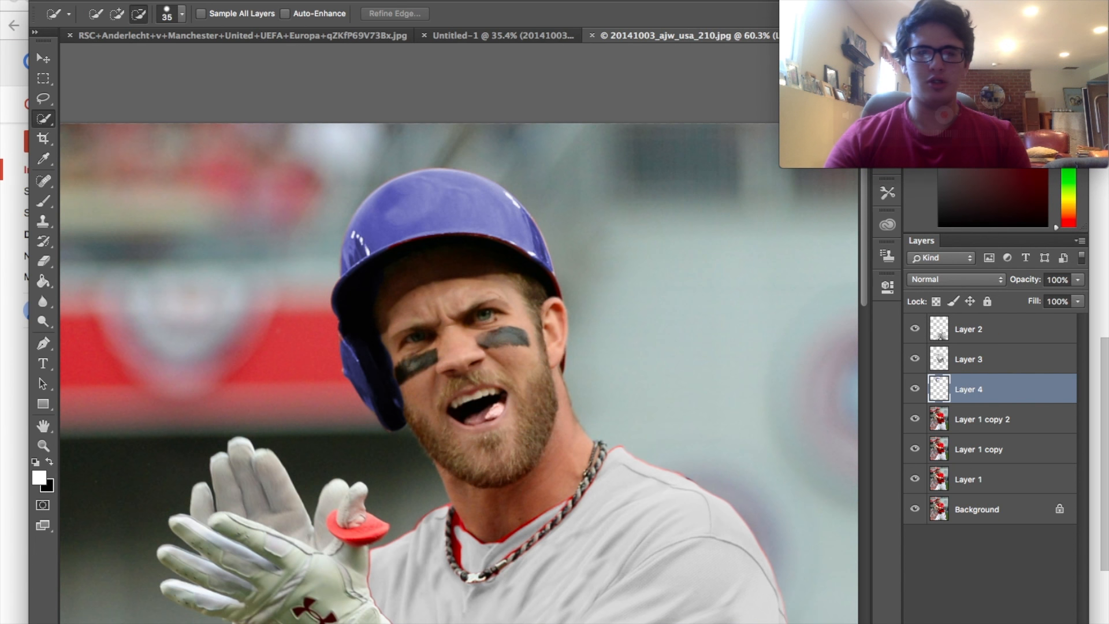
# Darken the blue helmet by lowering its brightness to -70.
pyautogui.click(218, 1)
pyautogui.moveTo(218, 17)
pyautogui.click(382, 13)
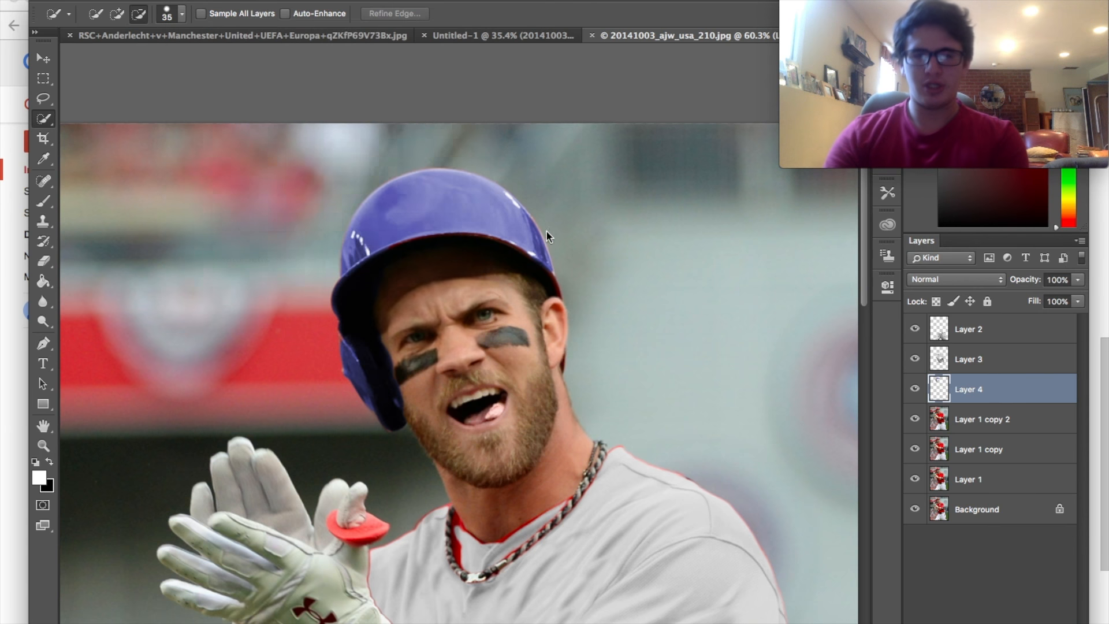
pyautogui.moveTo(302, 173); pyautogui.dragTo(266, 176)
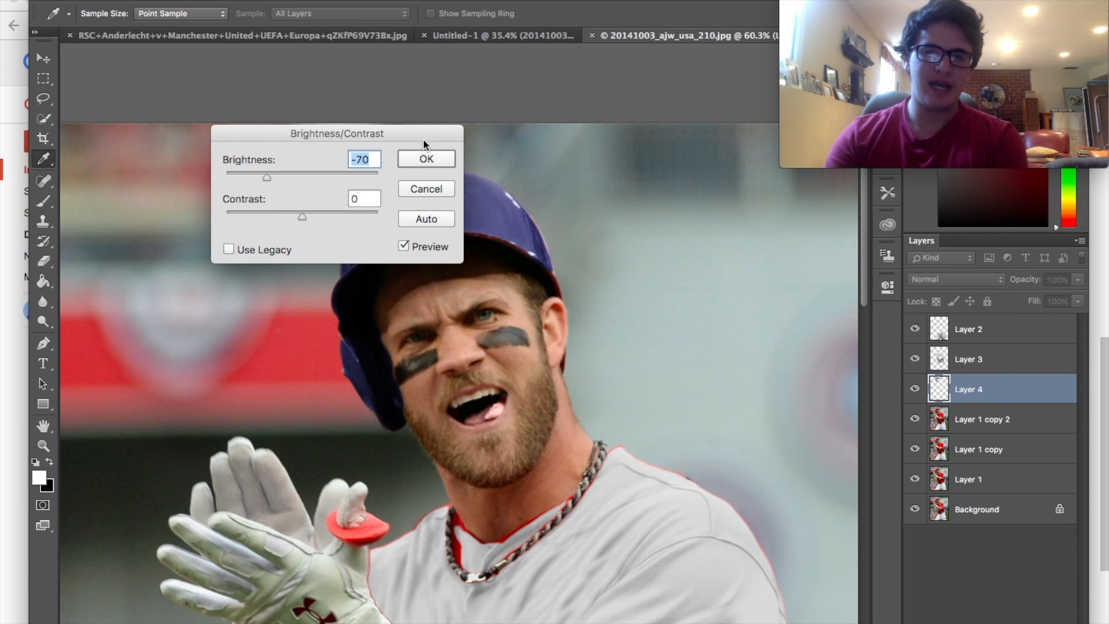
pyautogui.click(425, 158)
# Deepen the helmet's blue with Levels, setting the midtone input level to 0.55.
pyautogui.click(218, 2)
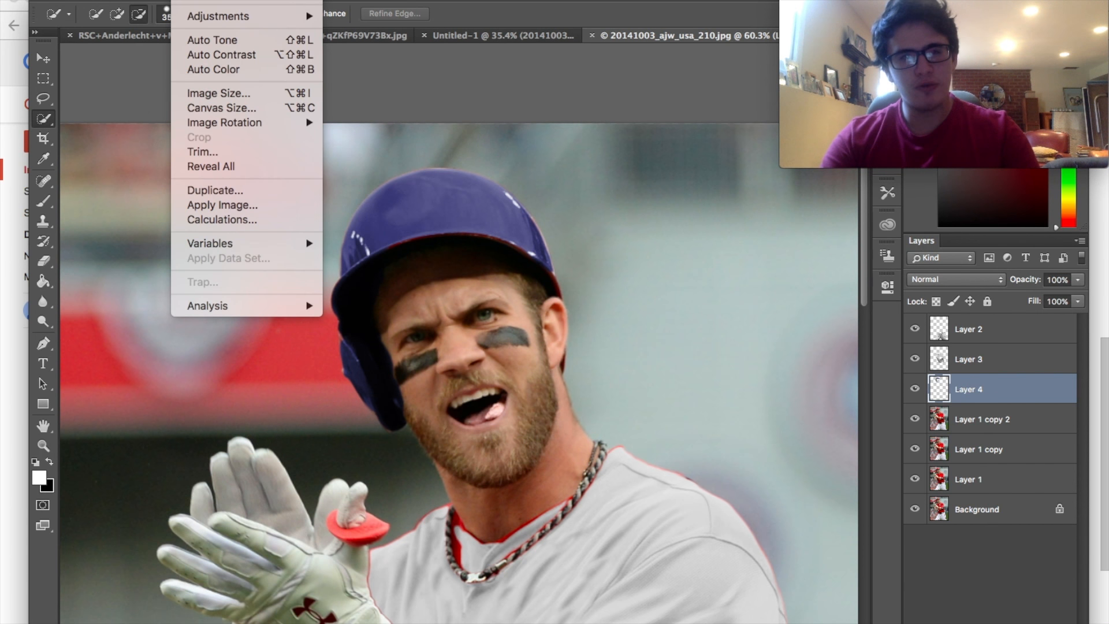
pyautogui.moveTo(231, 16)
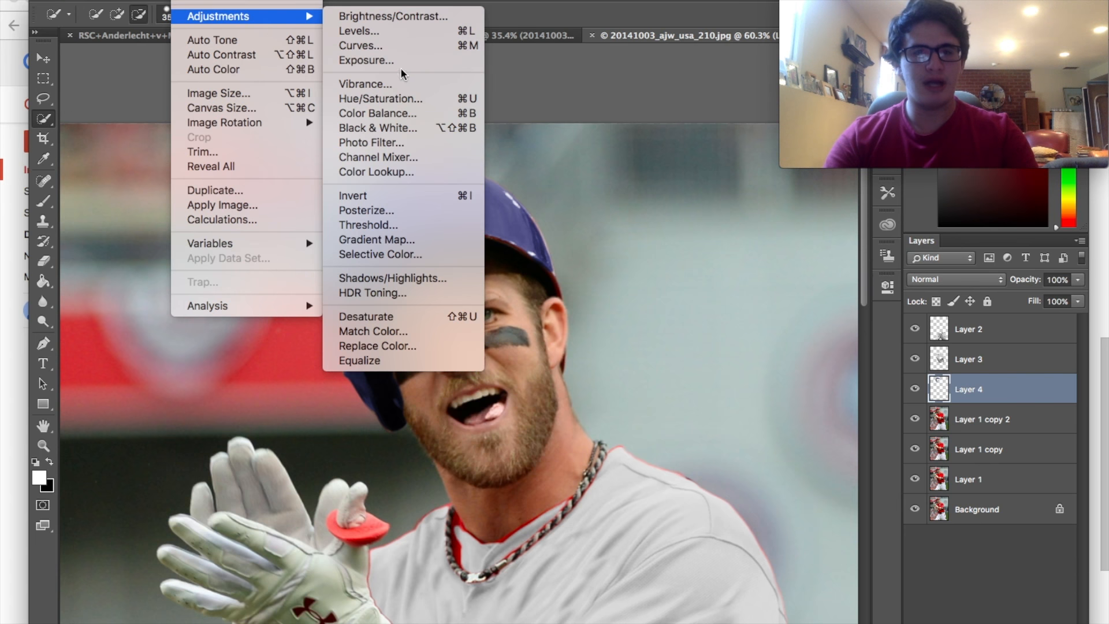
pyautogui.click(383, 32)
pyautogui.moveTo(734, 368); pyautogui.dragTo(764, 369)
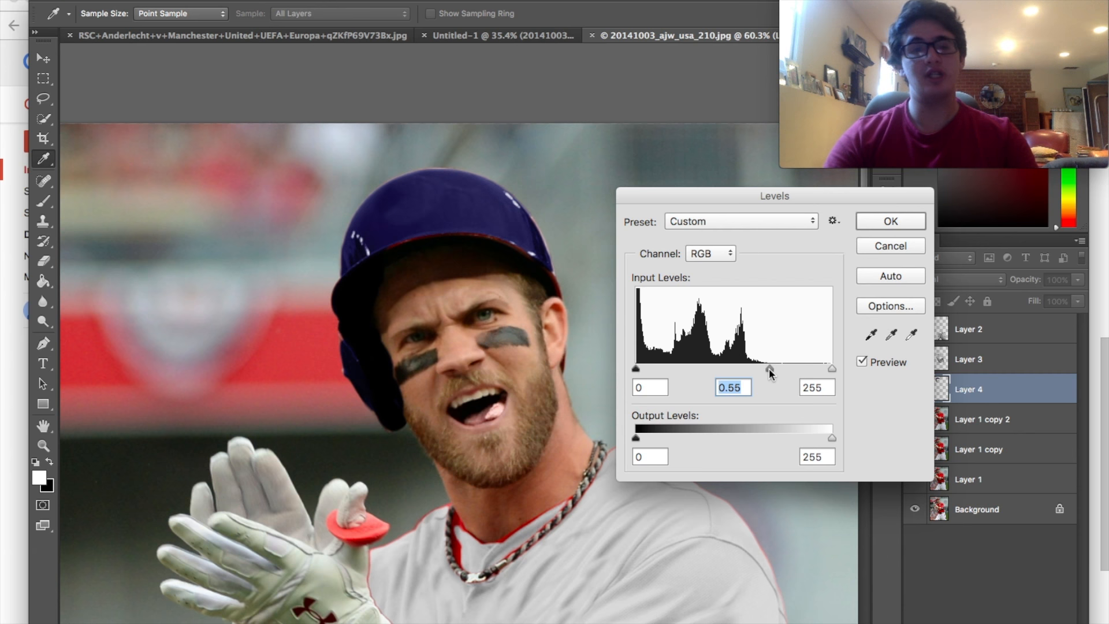
pyautogui.click(884, 221)
# Mute the helmet's blue to navy by reducing its saturation to -51.
pyautogui.press('w')
pyautogui.scroll(3, 464, 347)
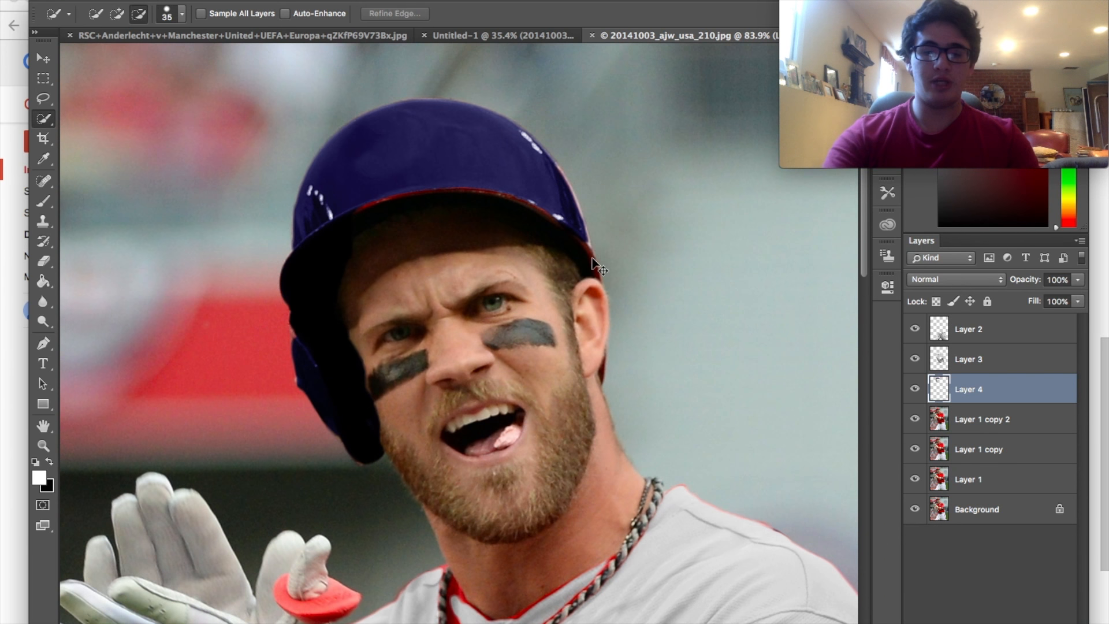
pyautogui.press('super+u')
pyautogui.click(799, 189)
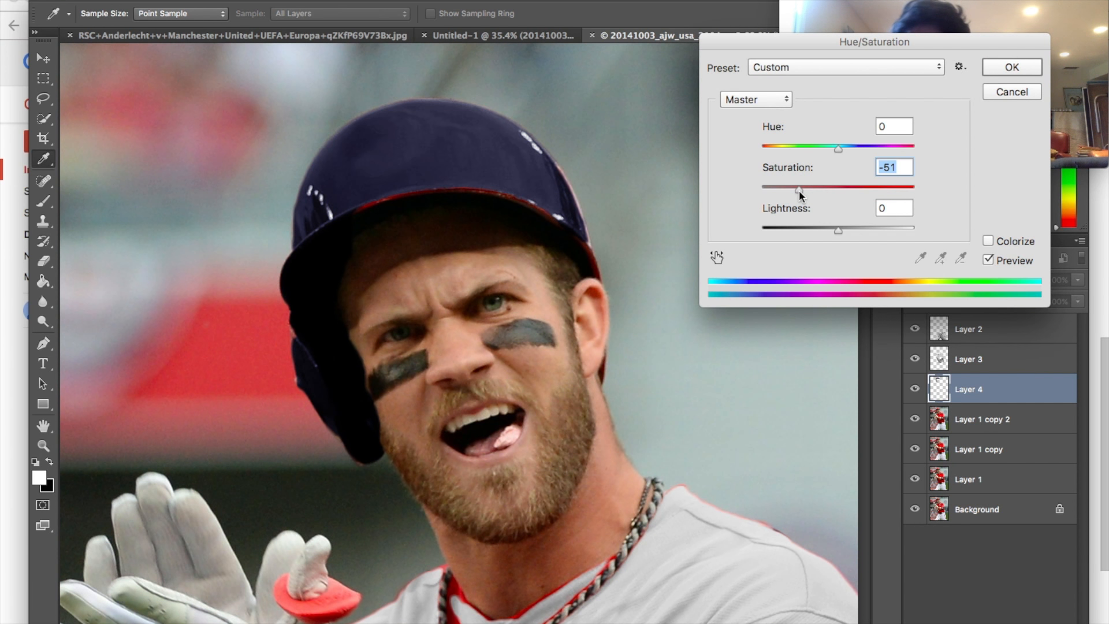
pyautogui.click(1008, 65)
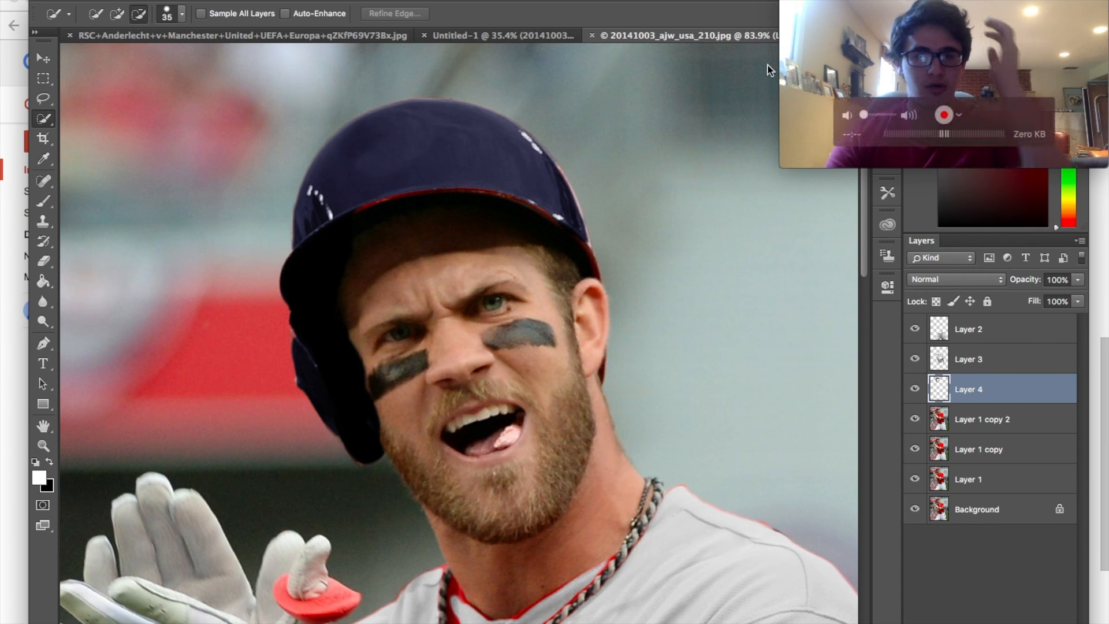
# Erase the helmet layer along the ear flap's inner edge beside the face with a 45 px eraser.
pyautogui.scroll(5, 552, 111)
pyautogui.scroll(3, 462, 145)
pyautogui.scroll(-5, 322, 223)
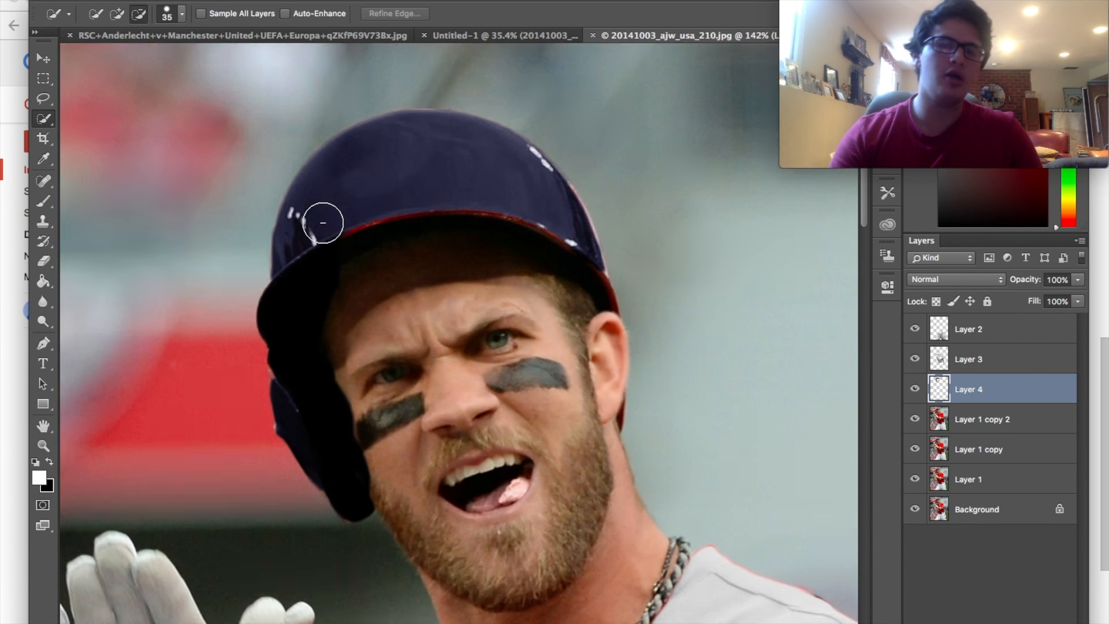
pyautogui.click(52, 257)
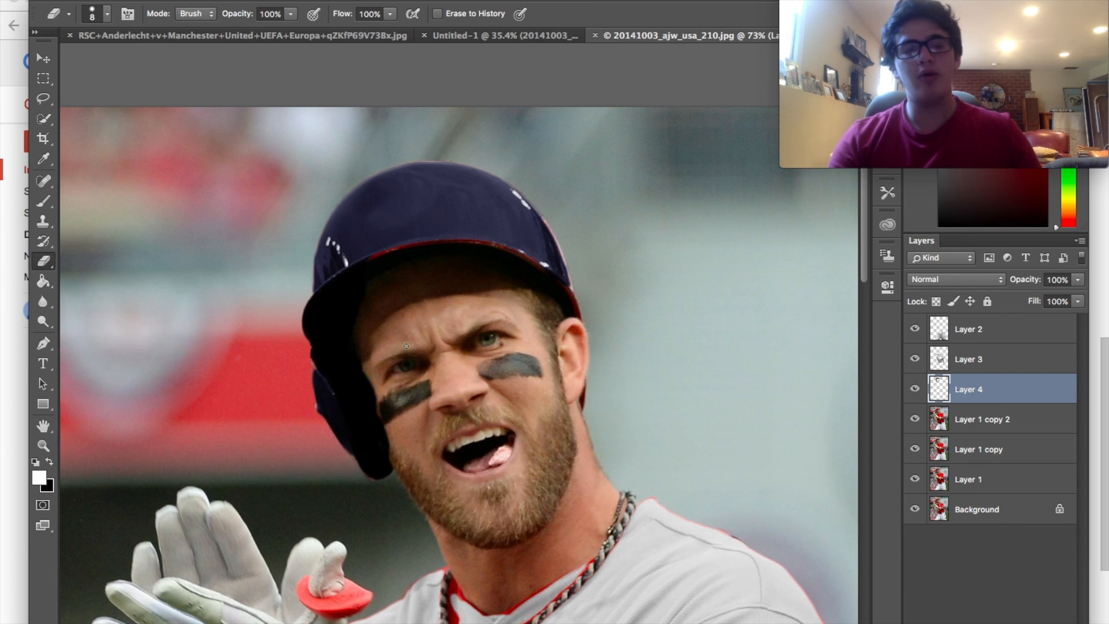
pyautogui.scroll(3, 342, 332)
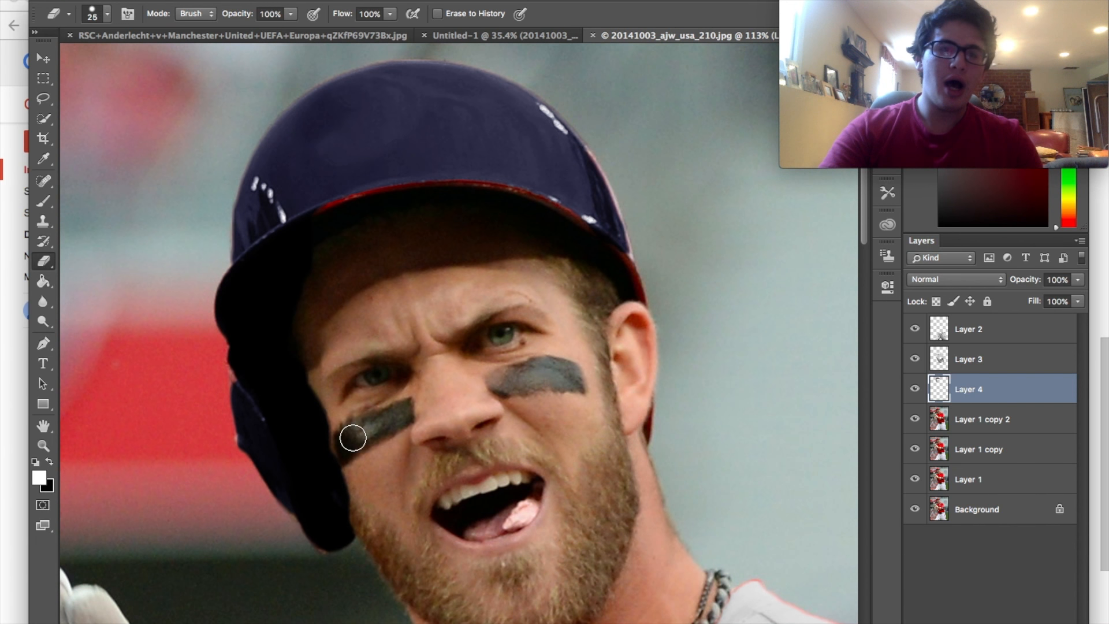
pyautogui.click(106, 13)
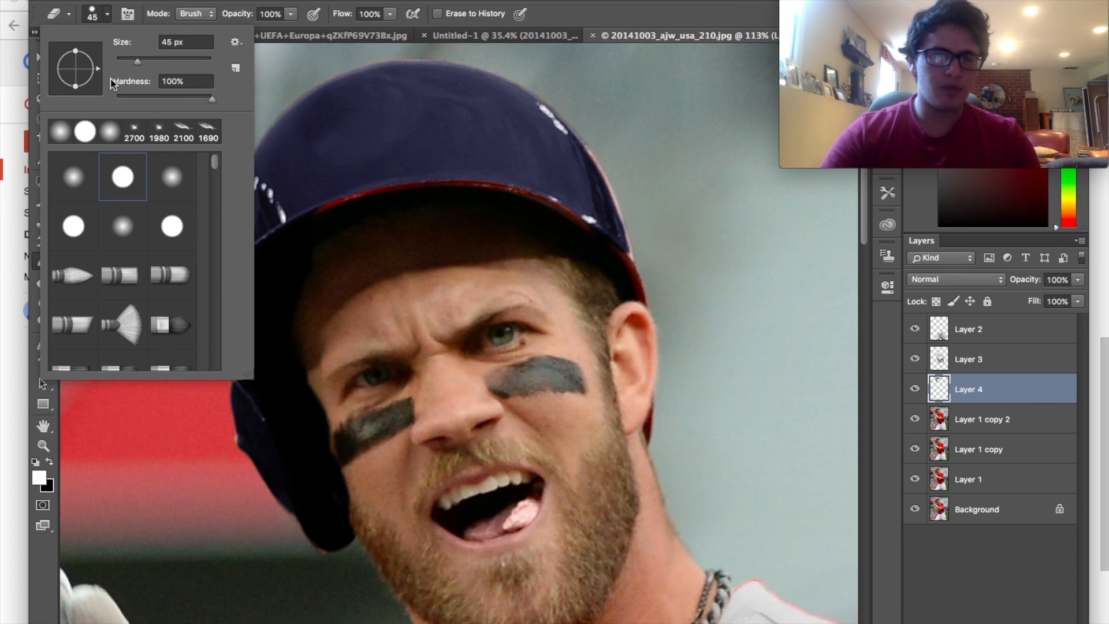
pyautogui.click(211, 1)
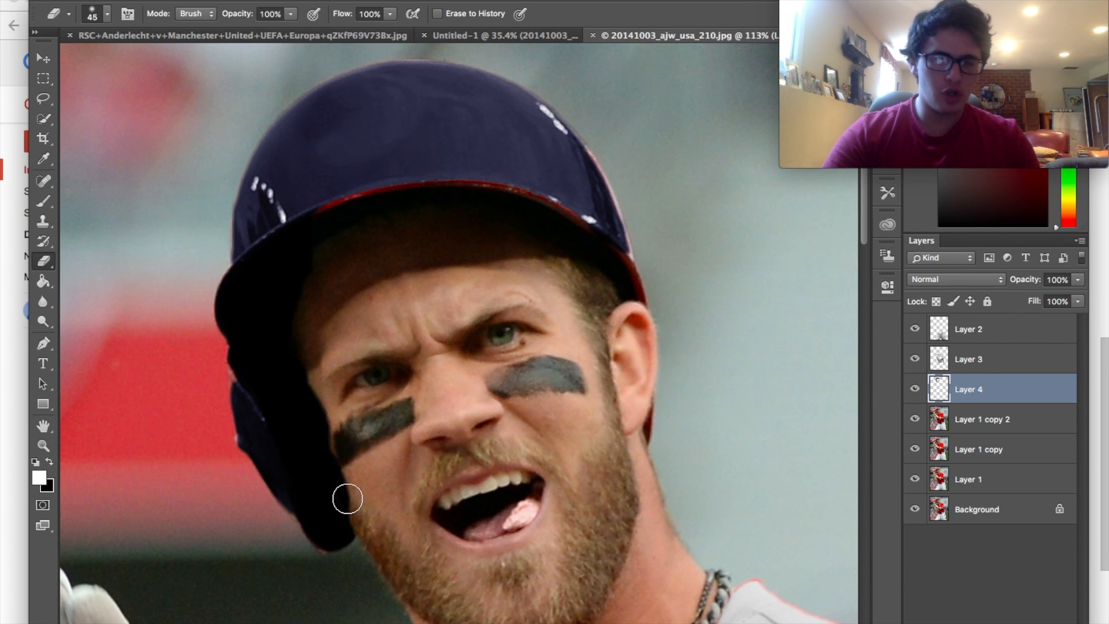
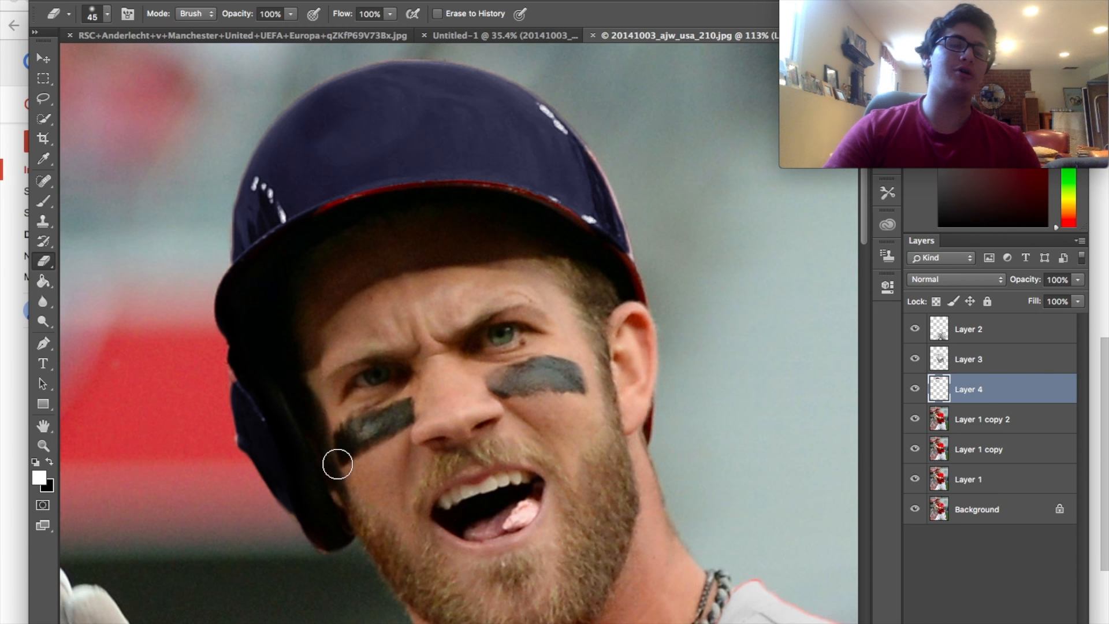
# Place Yankees_logo (1).png from the Finder's Blue tag into the player photo and rasterize its layer.
pyautogui.scroll(-2, 337, 463)
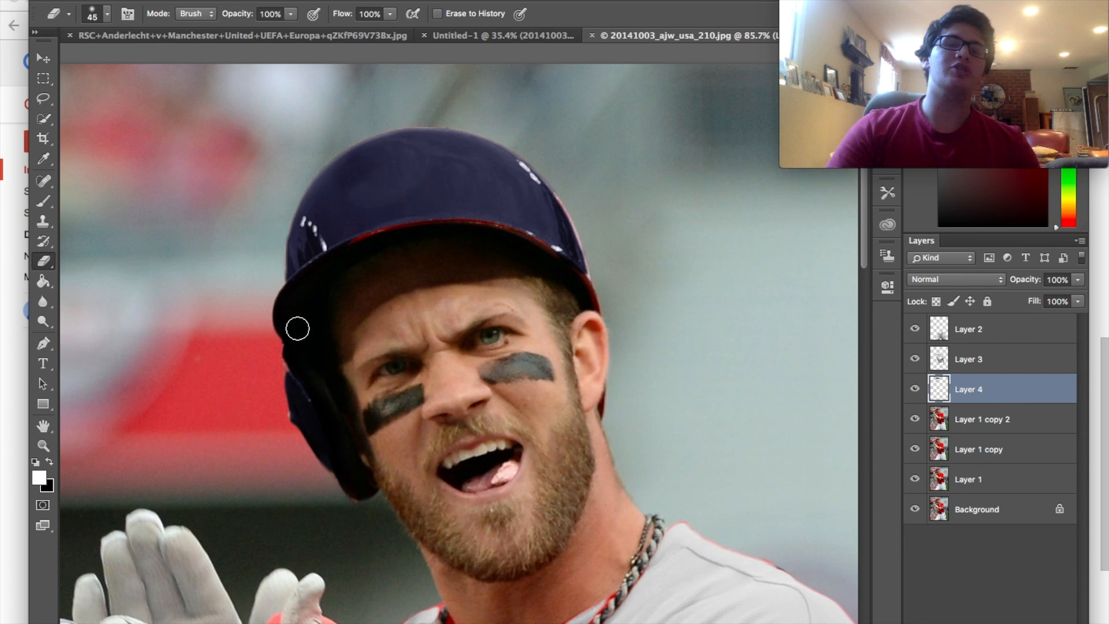
pyautogui.scroll(-8, 390, 271)
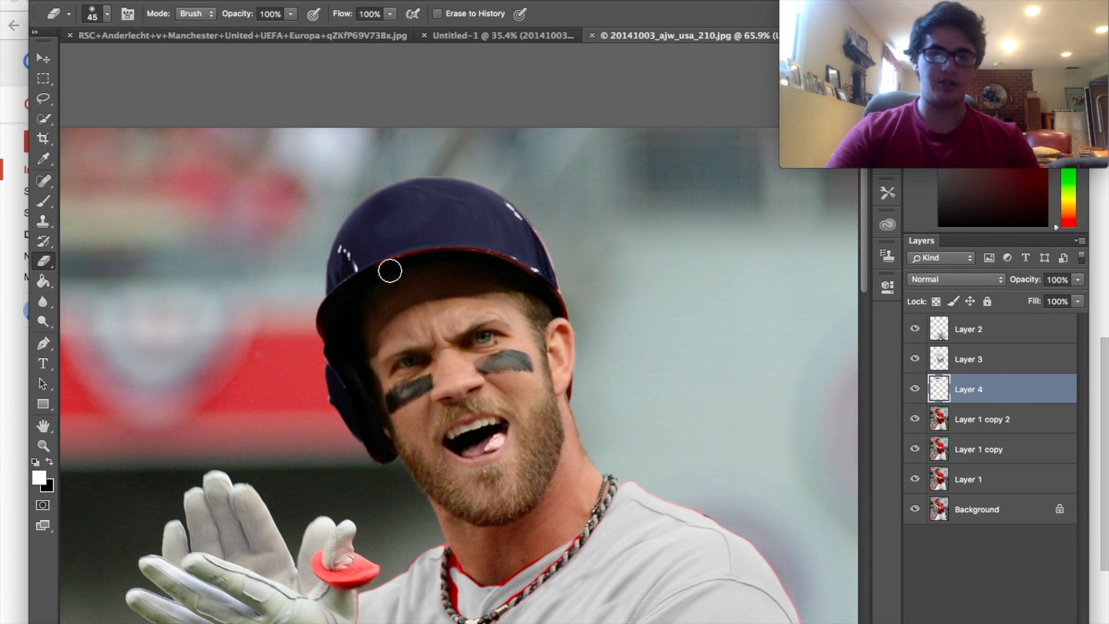
pyautogui.scroll(2, 390, 270)
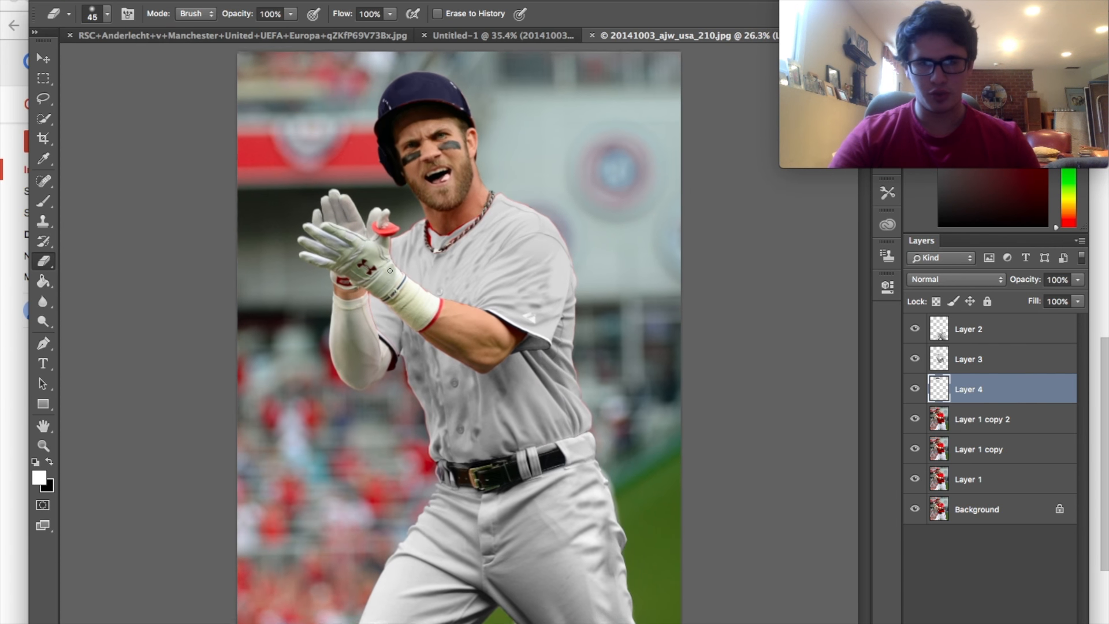
pyautogui.scroll(4, 390, 270)
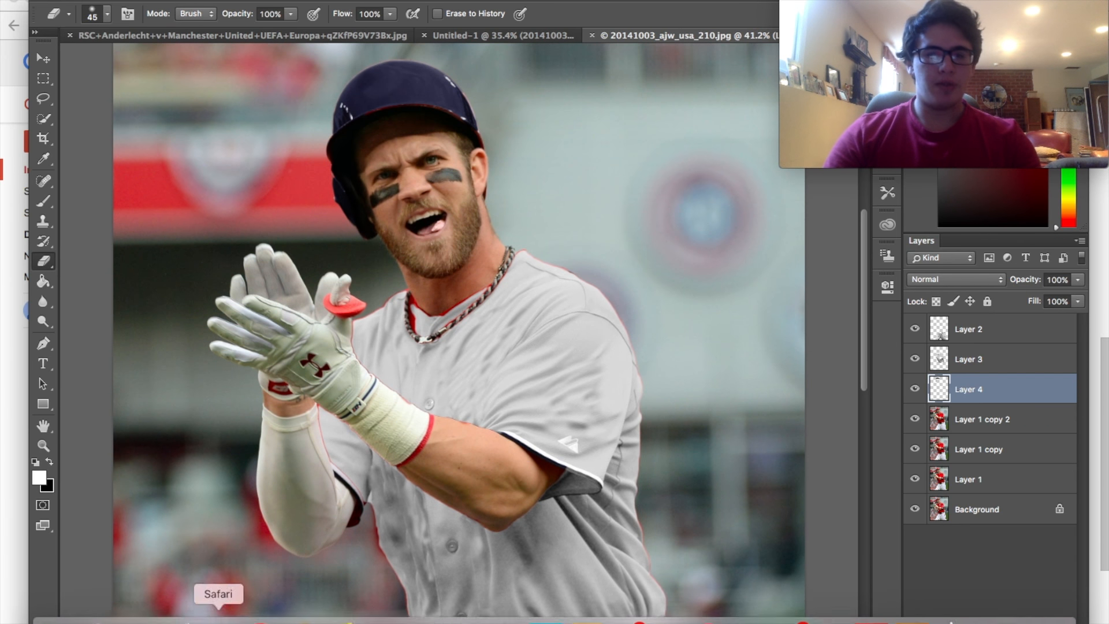
pyautogui.click(73, 612)
pyautogui.hscroll(-3, 741, 337)
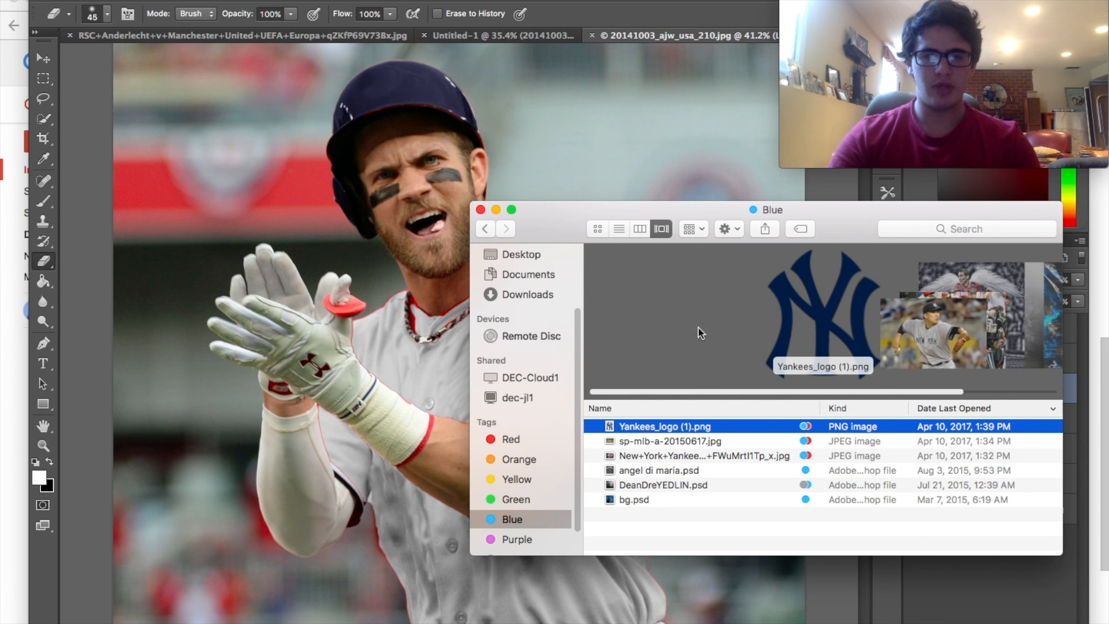
pyautogui.moveTo(636, 426); pyautogui.dragTo(386, 367)
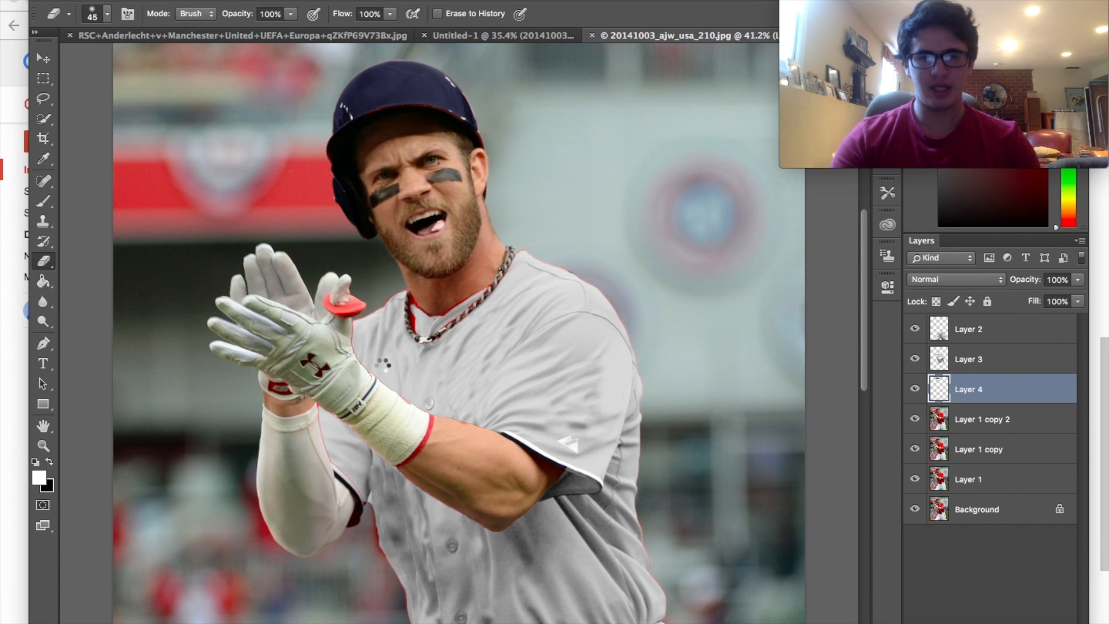
pyautogui.press('Return')
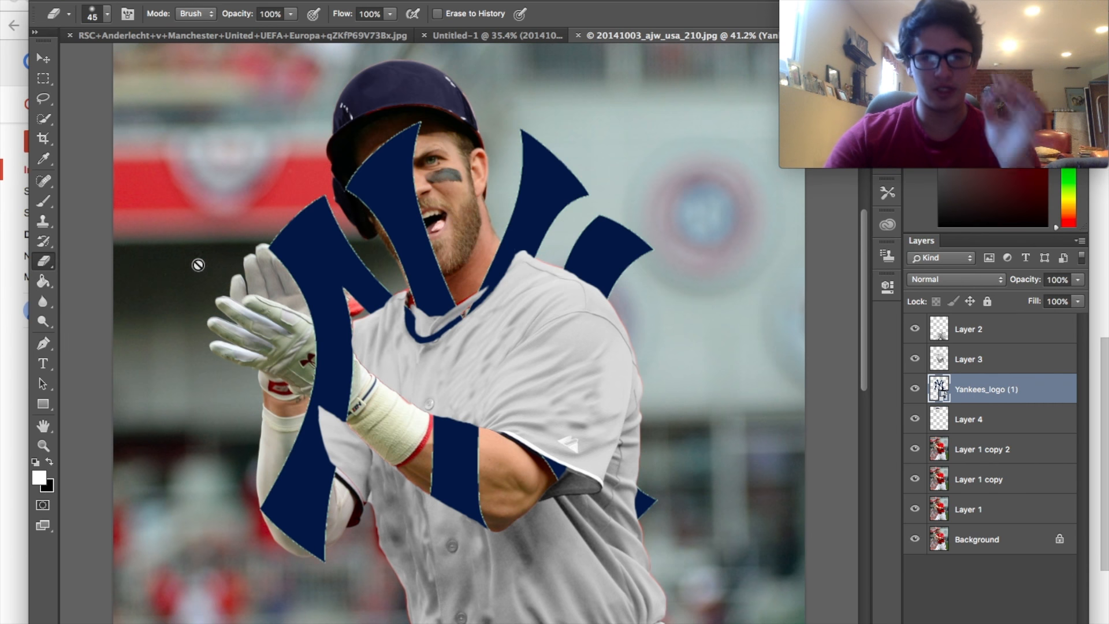
pyautogui.click(466, 264)
pyautogui.press('Return')
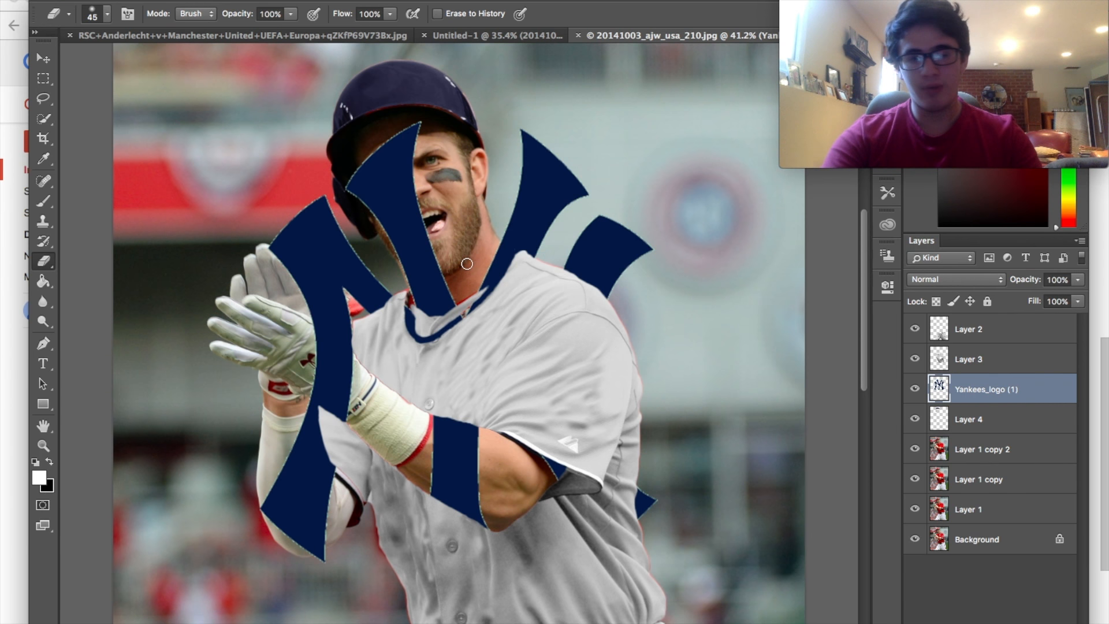
pyautogui.hotkey('ctrl', 'u')
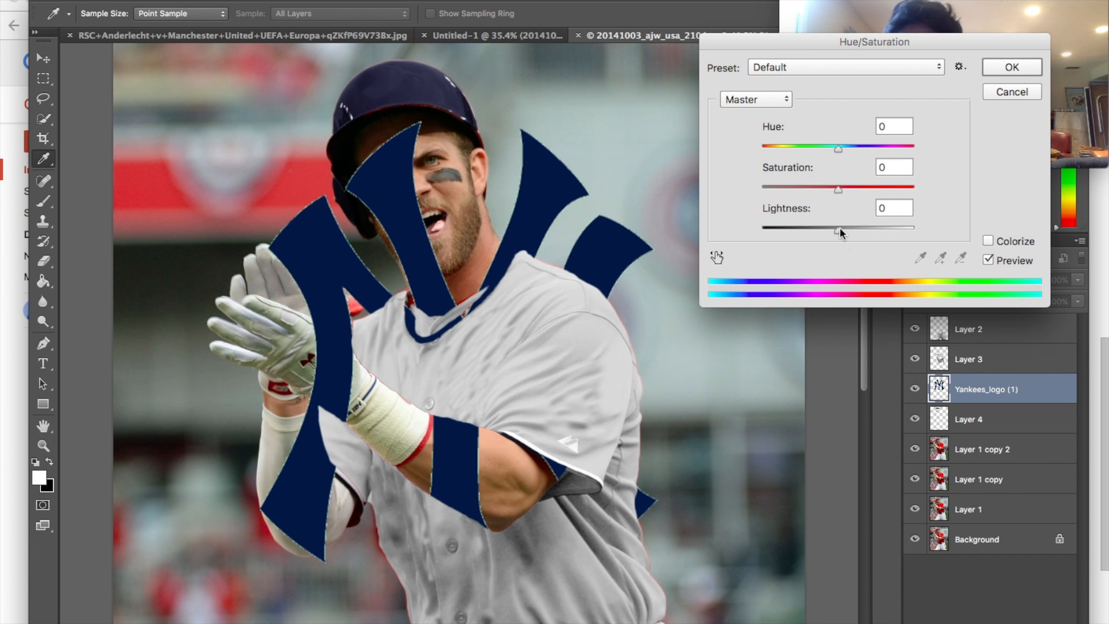
pyautogui.moveTo(839, 229); pyautogui.dragTo(920, 230)
pyautogui.click(994, 71)
pyautogui.press('e')
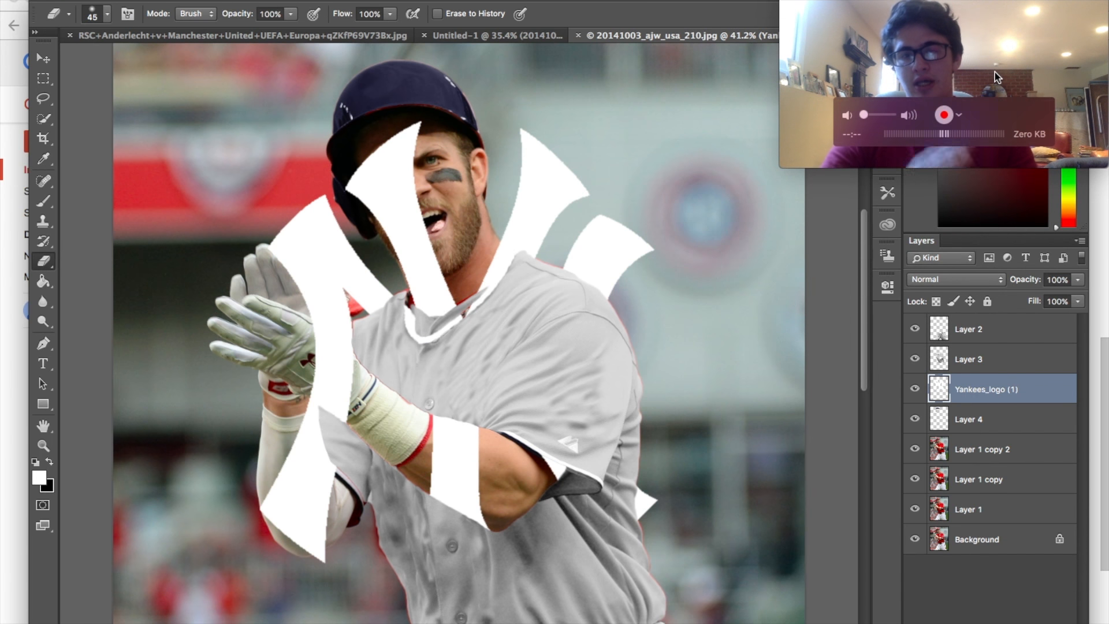
pyautogui.hotkey('ctrl', 'z')
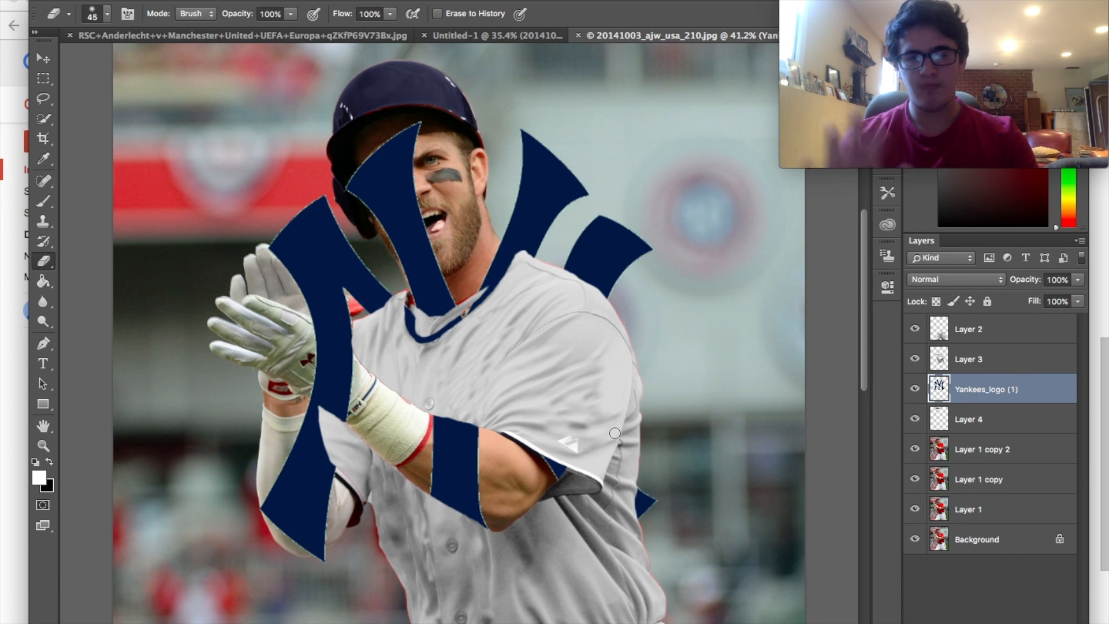
# Turn the navy Yankees logo white by setting its lightness to +100 in Hue/Saturation.
pyautogui.hotkey('ctrl', 'u')
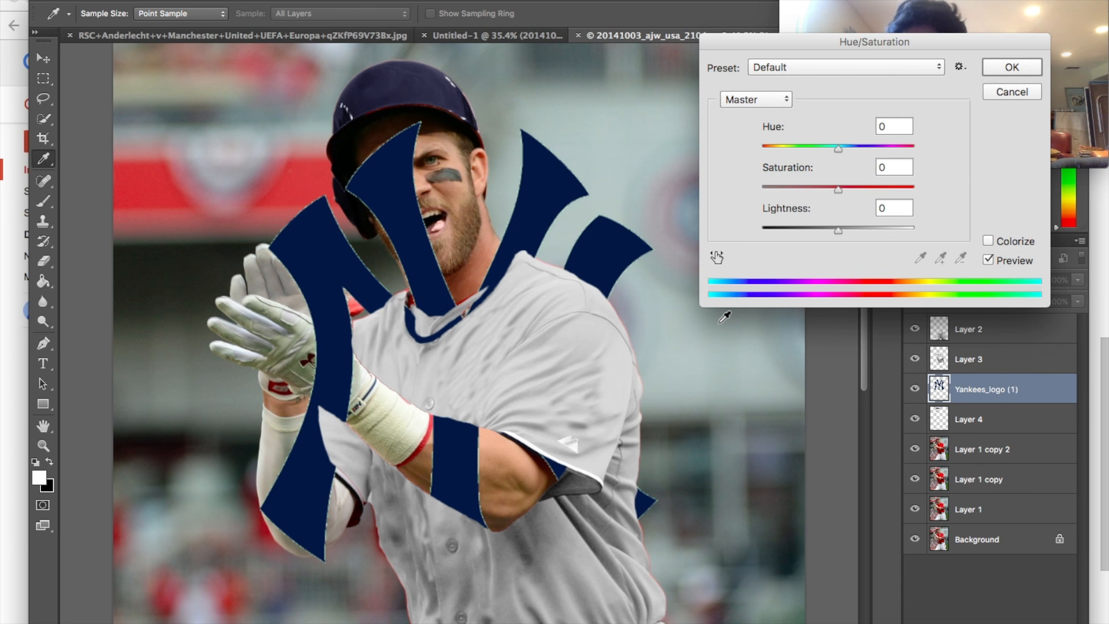
pyautogui.moveTo(843, 230); pyautogui.dragTo(1043, 194)
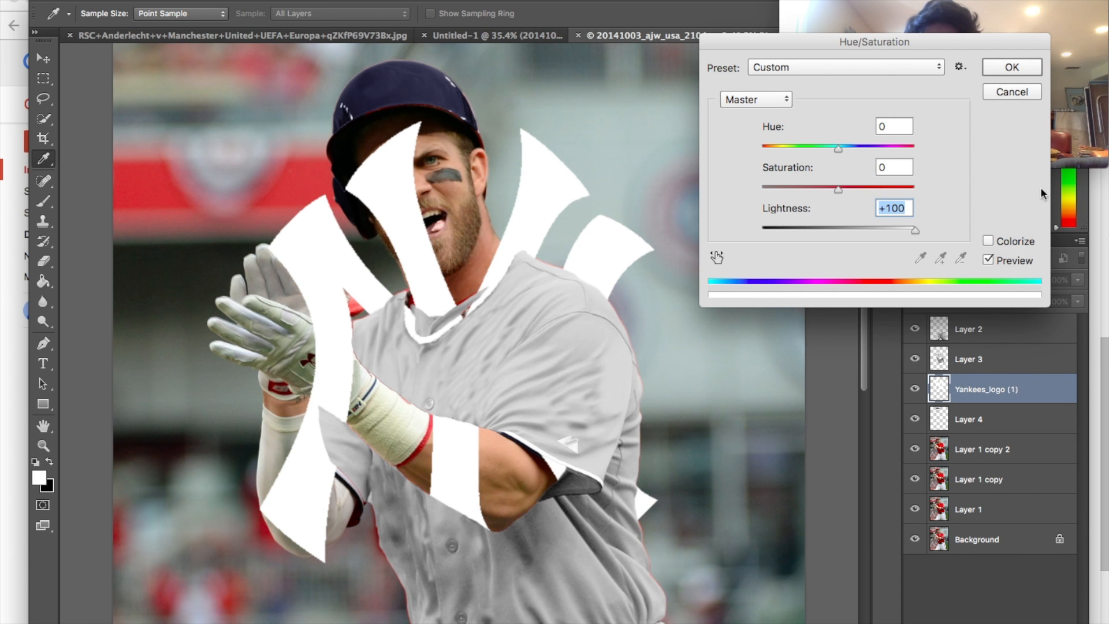
pyautogui.click(1011, 73)
# Move the Yankees logo layer to the top of the layer stack, above Layer 2.
pyautogui.scroll(5, 557, 179)
pyautogui.scroll(-10, 558, 178)
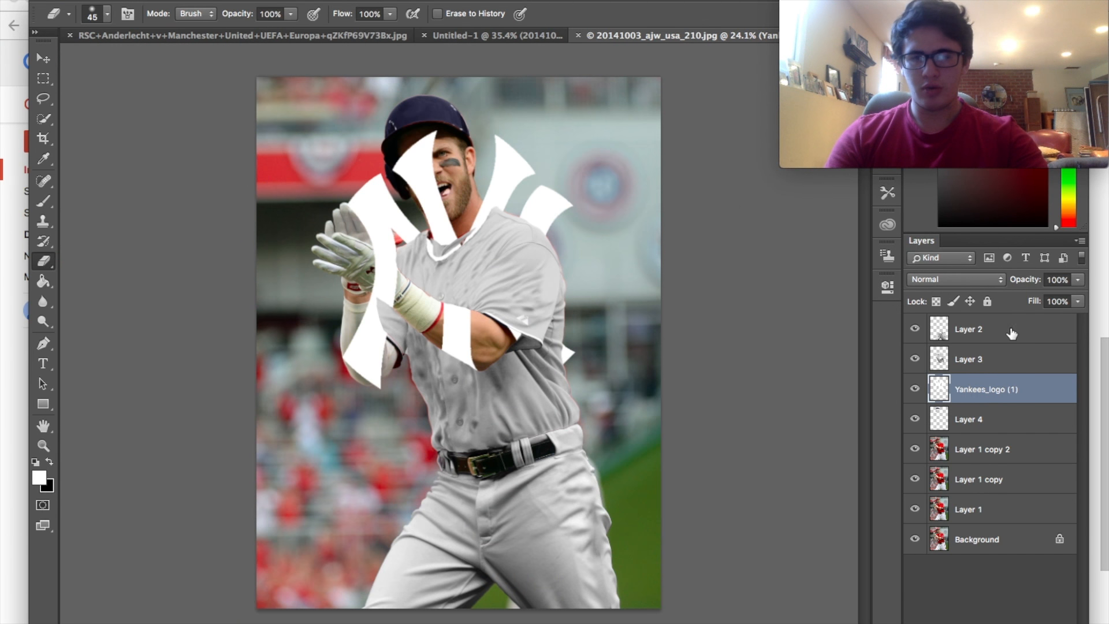
pyautogui.click(950, 418)
pyautogui.moveTo(951, 392); pyautogui.dragTo(959, 317)
# Scale the white Yankees logo down to a small emblem sized for the helmet.
pyautogui.hotkey('ctrl', 't')
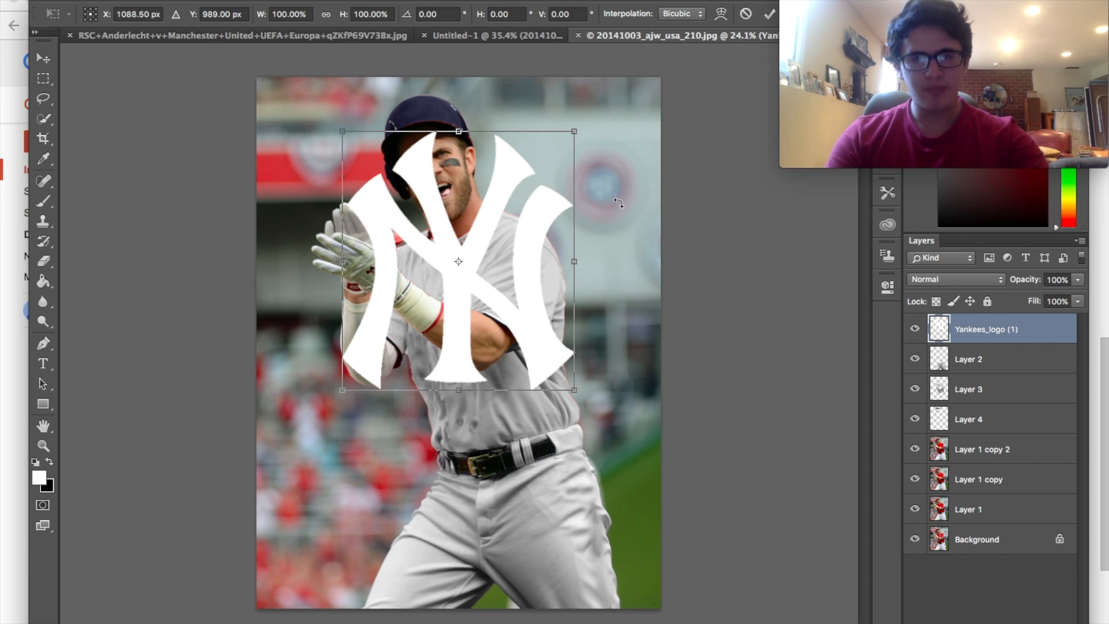
pyautogui.moveTo(574, 131)
pyautogui.mouseDown()
pyautogui.moveTo(426, 277)
pyautogui.moveTo(373, 352)
pyautogui.mouseUp()
pyautogui.press('Return')
pyautogui.press('e')
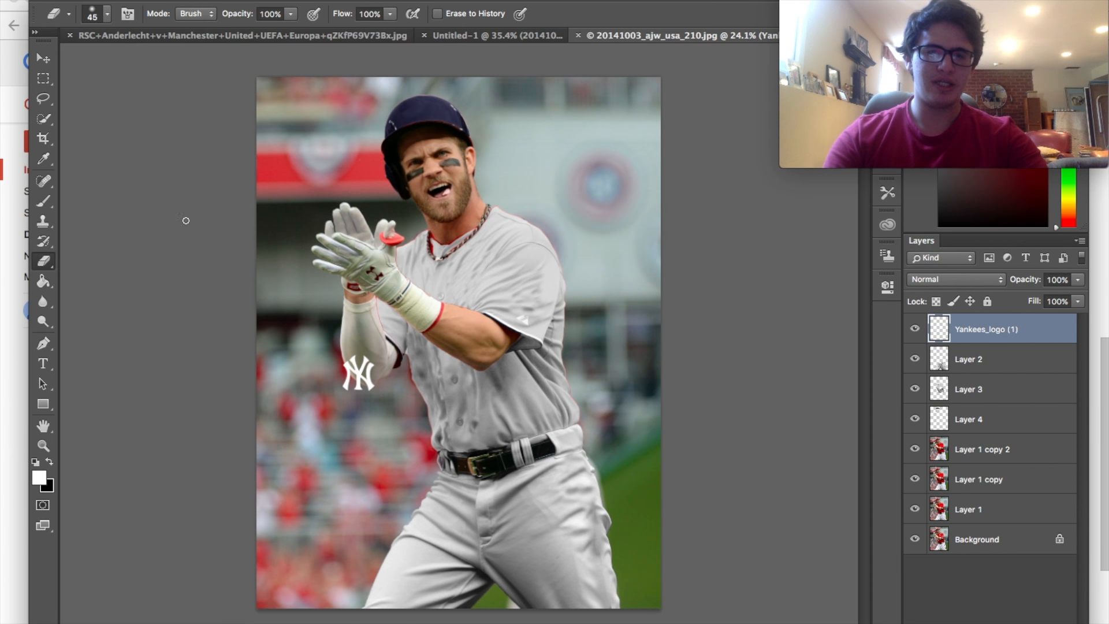
# Move the white Yankees logo up beside the player's helmet and scale it to about 66%.
pyautogui.click(43, 58)
pyautogui.moveTo(465, 319); pyautogui.dragTo(503, 115)
pyautogui.hotkey('ctrl', 't')
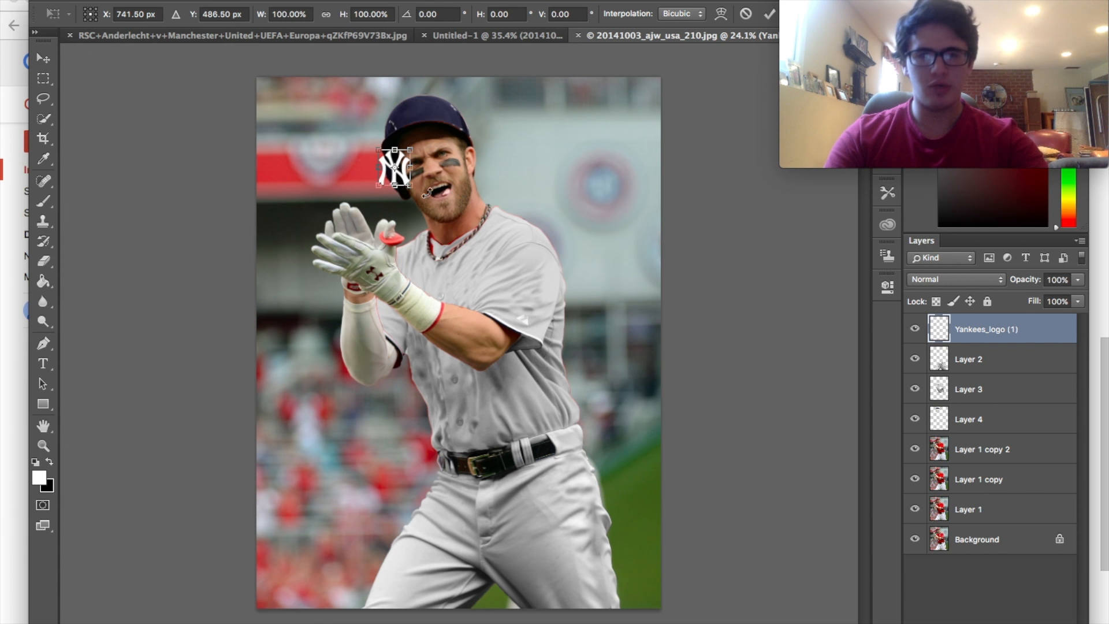
pyautogui.moveTo(413, 152); pyautogui.dragTo(402, 161)
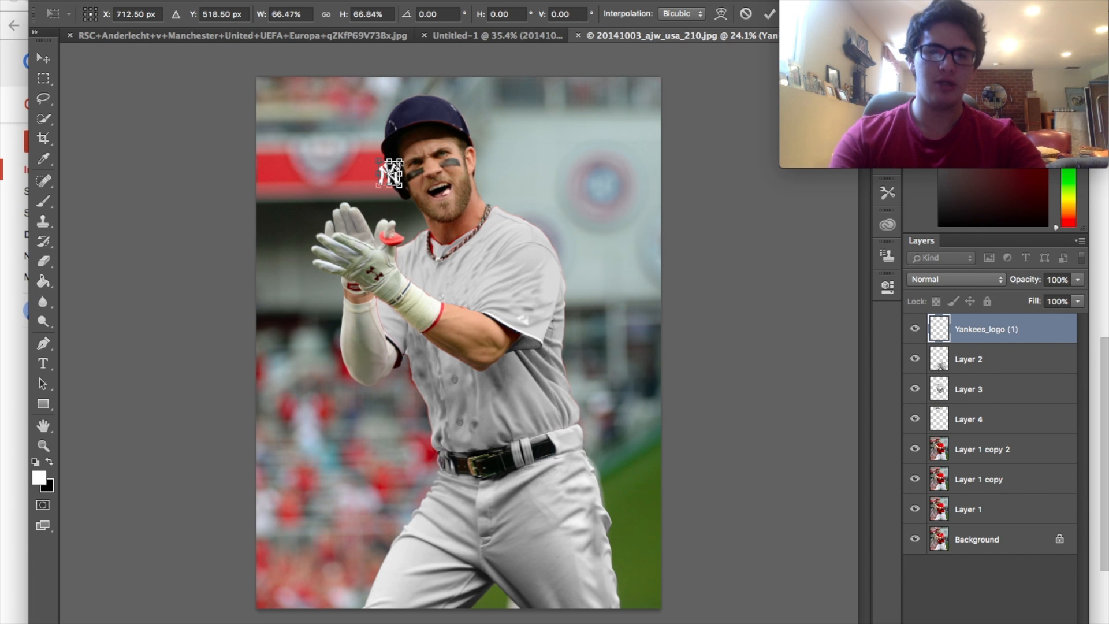
pyautogui.scroll(3, 399, 164)
pyautogui.press('Return')
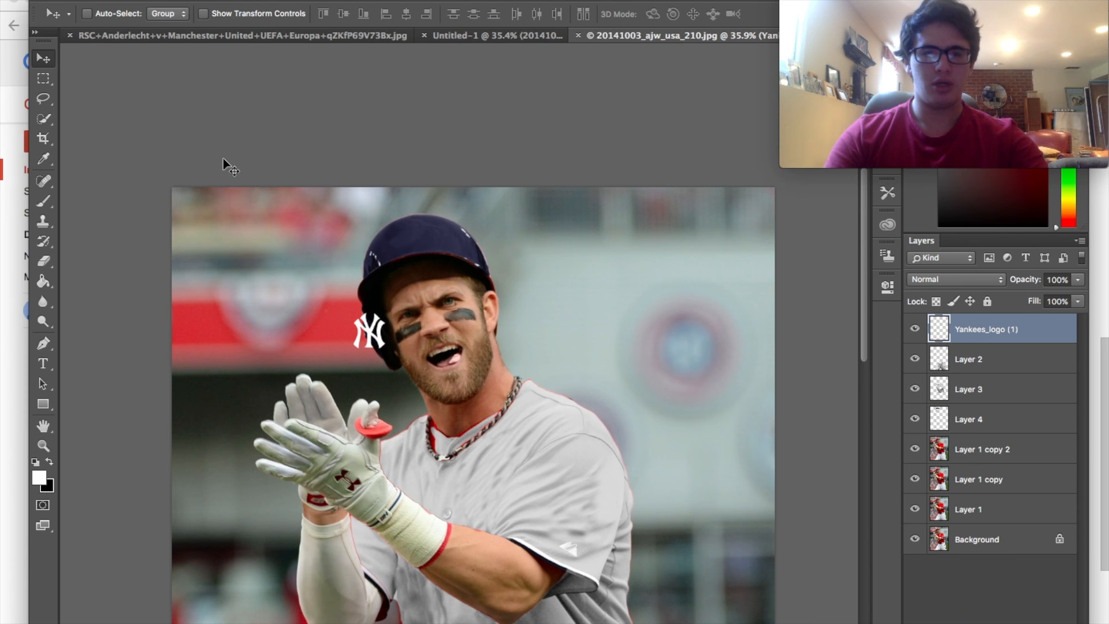
# Position the logo on the front of the navy helmet, scale it to about 91% and tilt it slightly counterclockwise.
pyautogui.moveTo(496, 309); pyautogui.dragTo(525, 213)
pyautogui.hotkey('ctrl', 't')
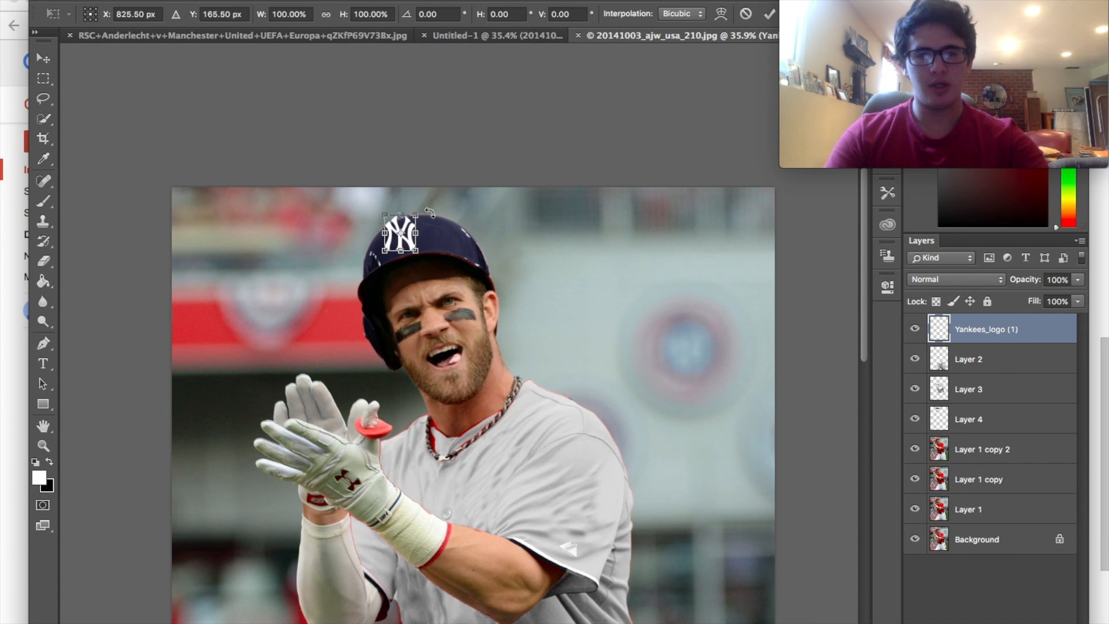
pyautogui.moveTo(416, 215); pyautogui.dragTo(417, 220)
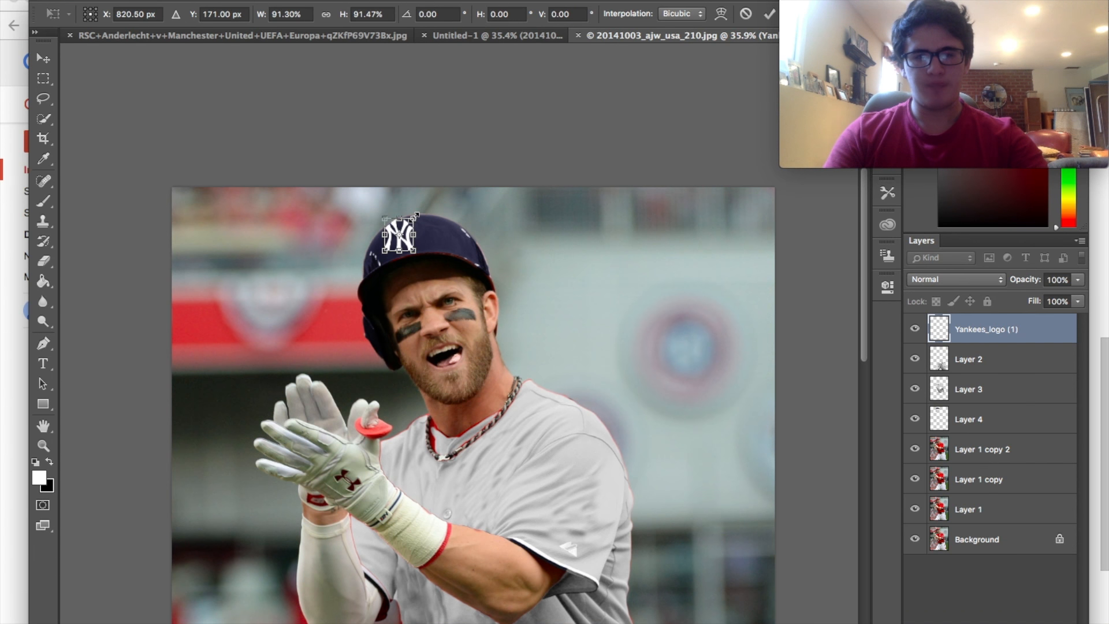
pyautogui.press('Return')
pyautogui.hotkey('ctrl', 't')
pyautogui.moveTo(439, 191); pyautogui.dragTo(427, 195)
pyautogui.press('Return')
pyautogui.scroll(3, 435, 193)
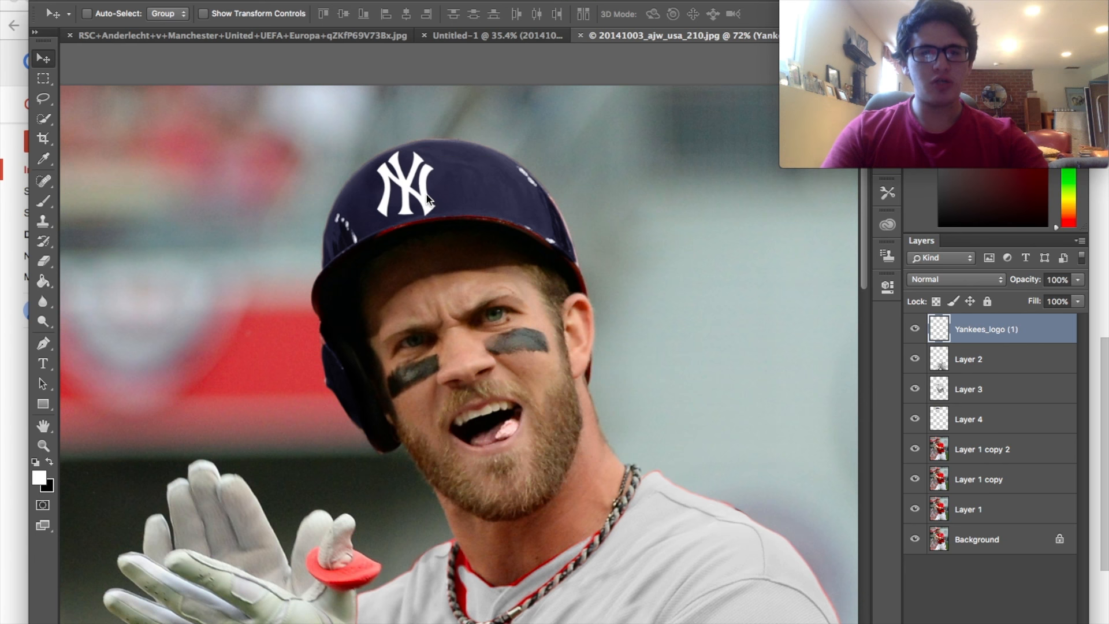
# Warp the Yankees logo so its edges and corners follow the curve of the helmet.
pyautogui.click(154, 0)
pyautogui.moveTo(225, 303)
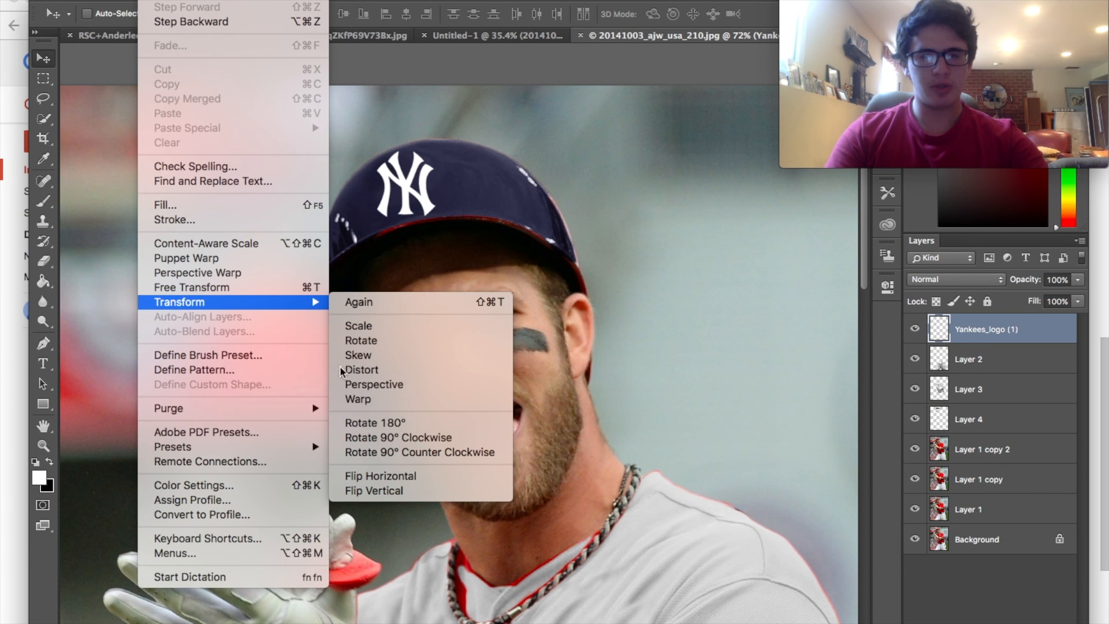
pyautogui.click(413, 407)
pyautogui.moveTo(391, 159); pyautogui.dragTo(385, 149)
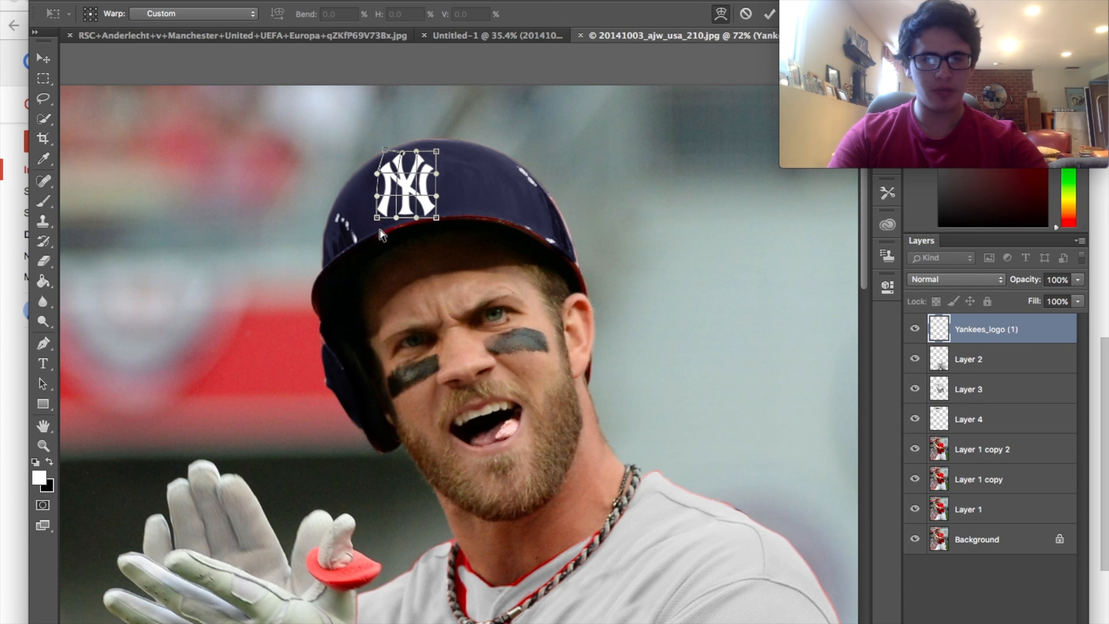
pyautogui.moveTo(378, 221); pyautogui.dragTo(426, 209)
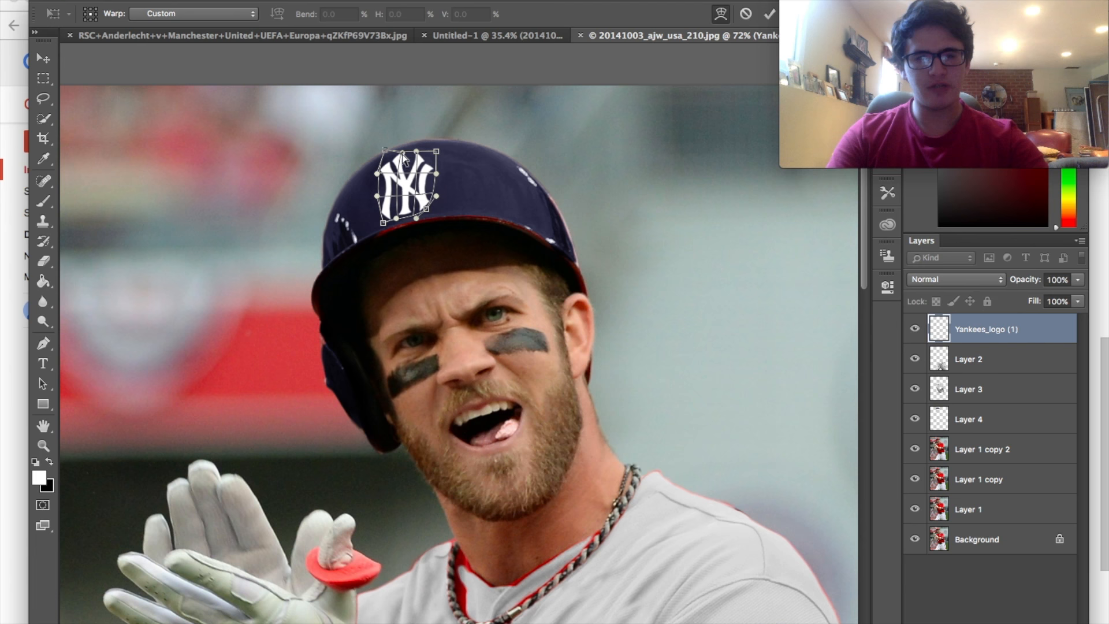
pyautogui.moveTo(403, 152); pyautogui.dragTo(379, 175)
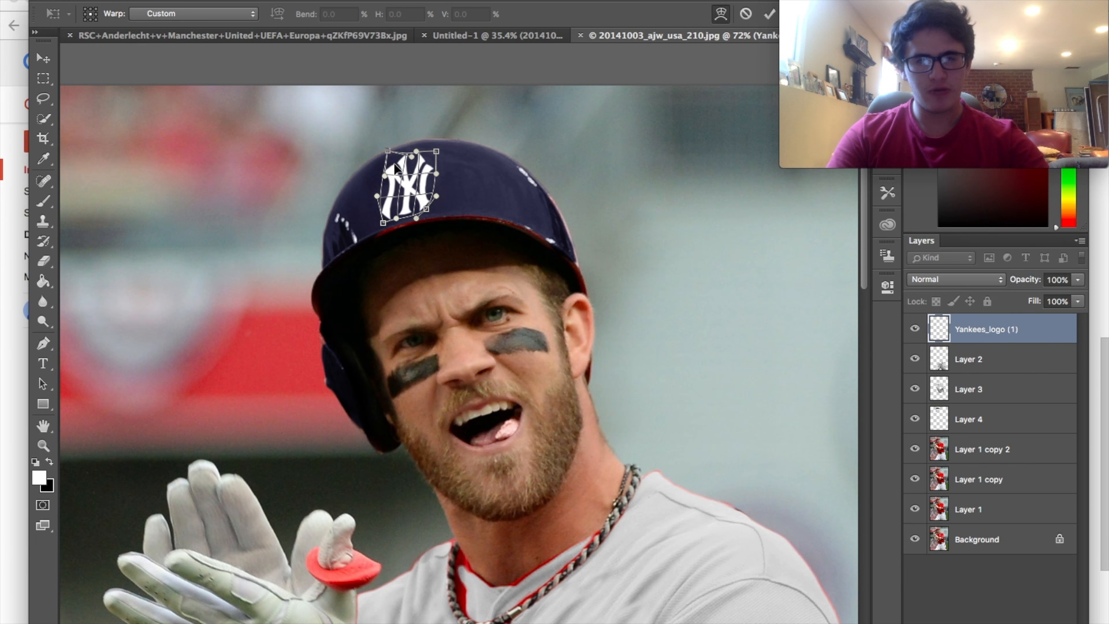
pyautogui.scroll(5, 396, 168)
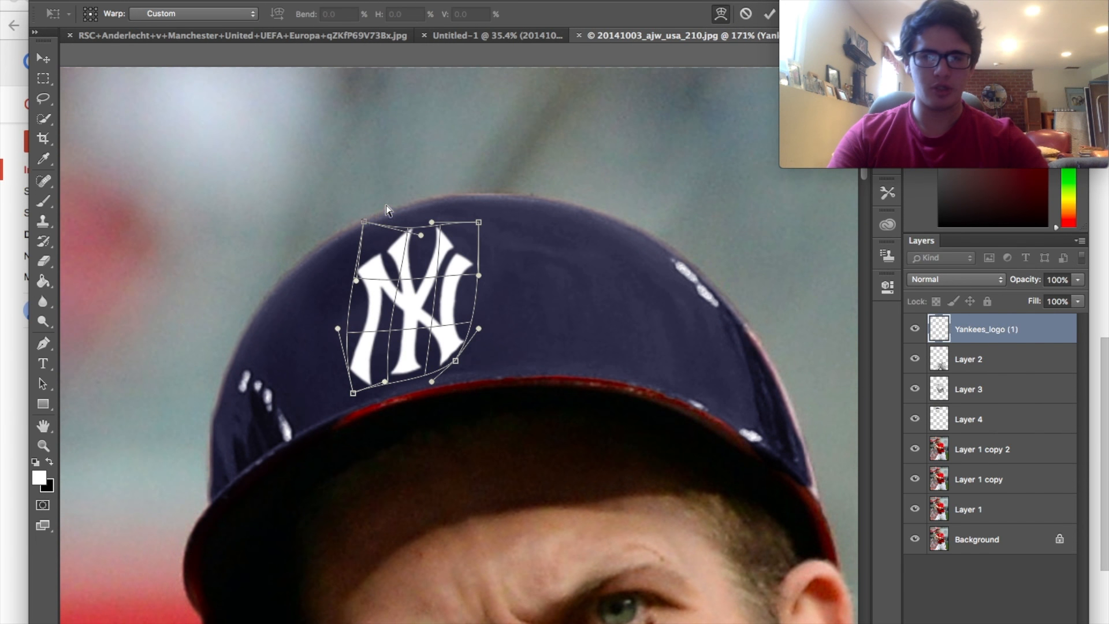
pyautogui.moveTo(453, 248); pyautogui.dragTo(453, 252)
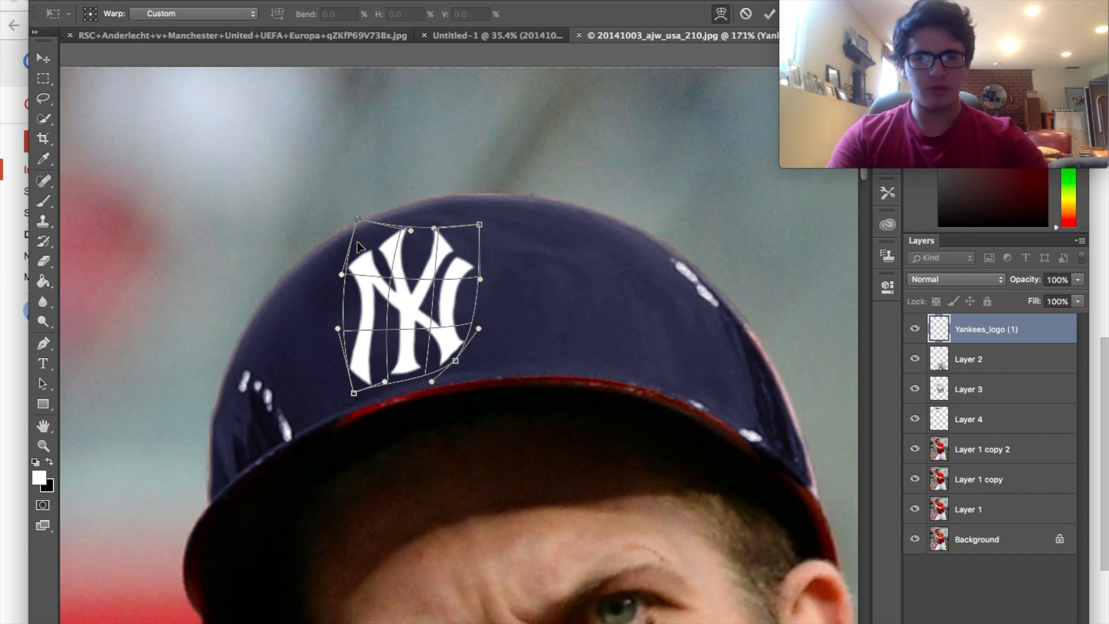
pyautogui.press('Return')
# Widen the helmet logo to about 110% of its width and fine-tune its rotation with Free Transform.
pyautogui.scroll(-3, 364, 240)
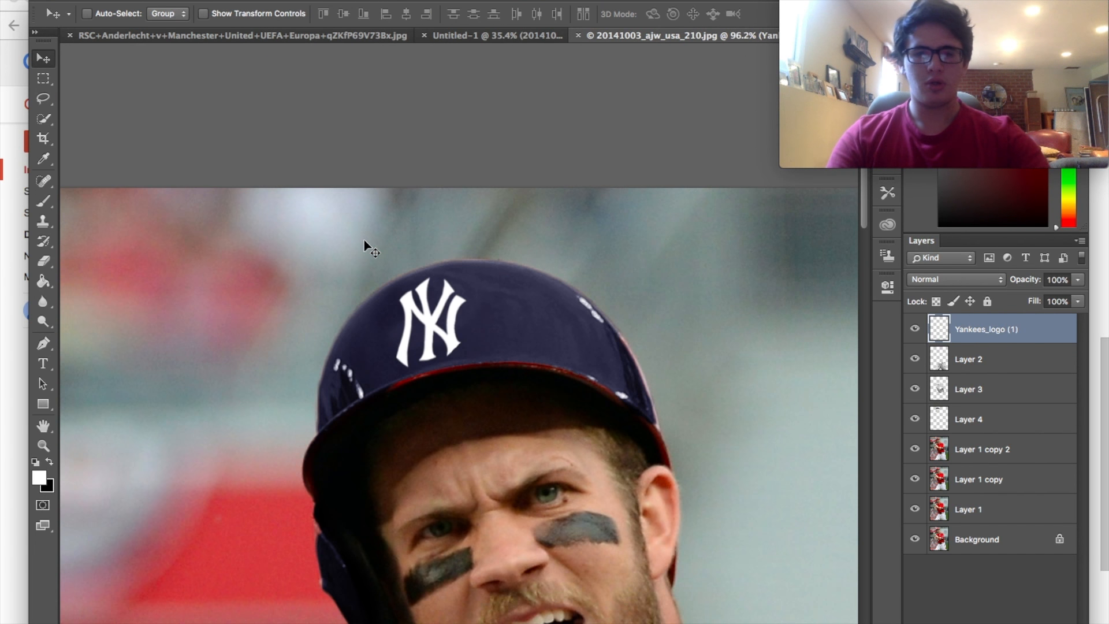
pyautogui.press('super+t')
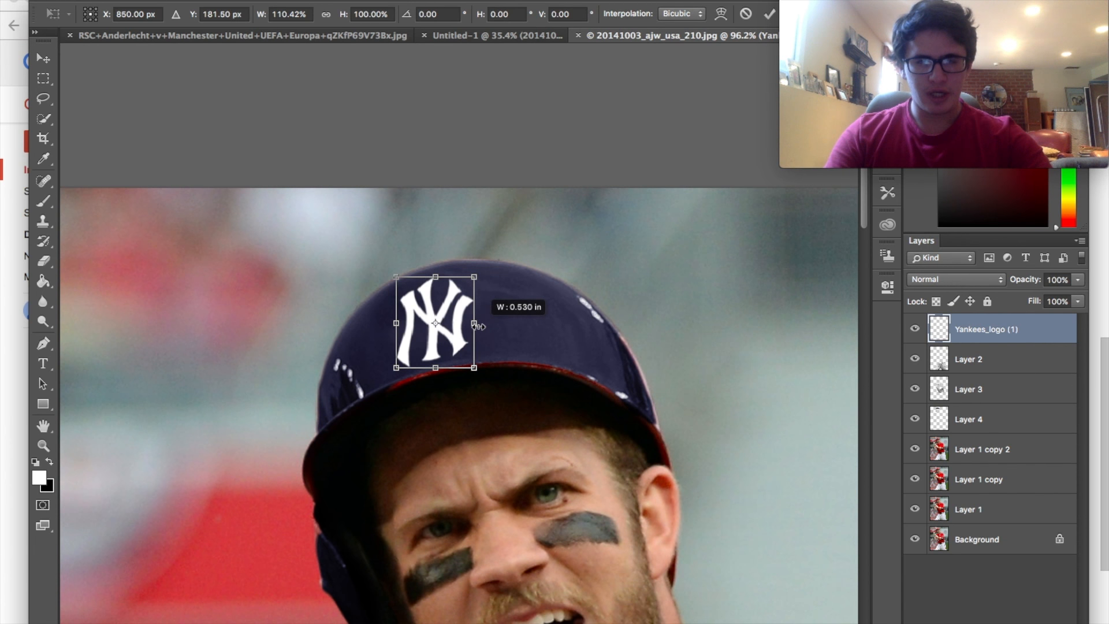
pyautogui.press('Return')
pyautogui.scroll(-5, 482, 334)
pyautogui.scroll(5, 478, 328)
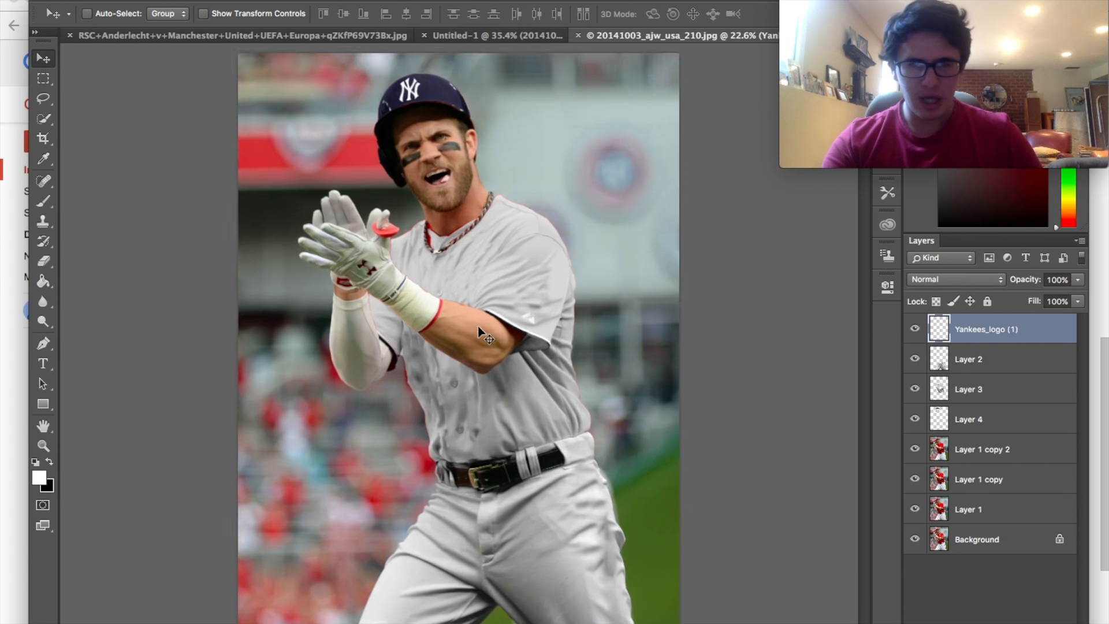
pyautogui.scroll(-5, 387, 217)
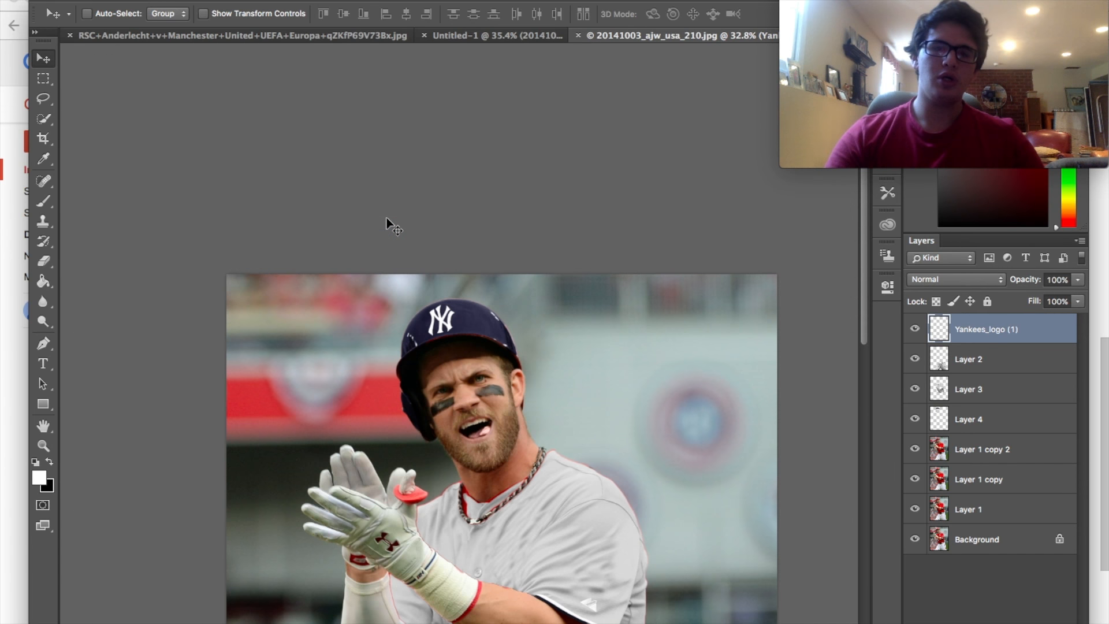
pyautogui.hotkey('ctrl', 't')
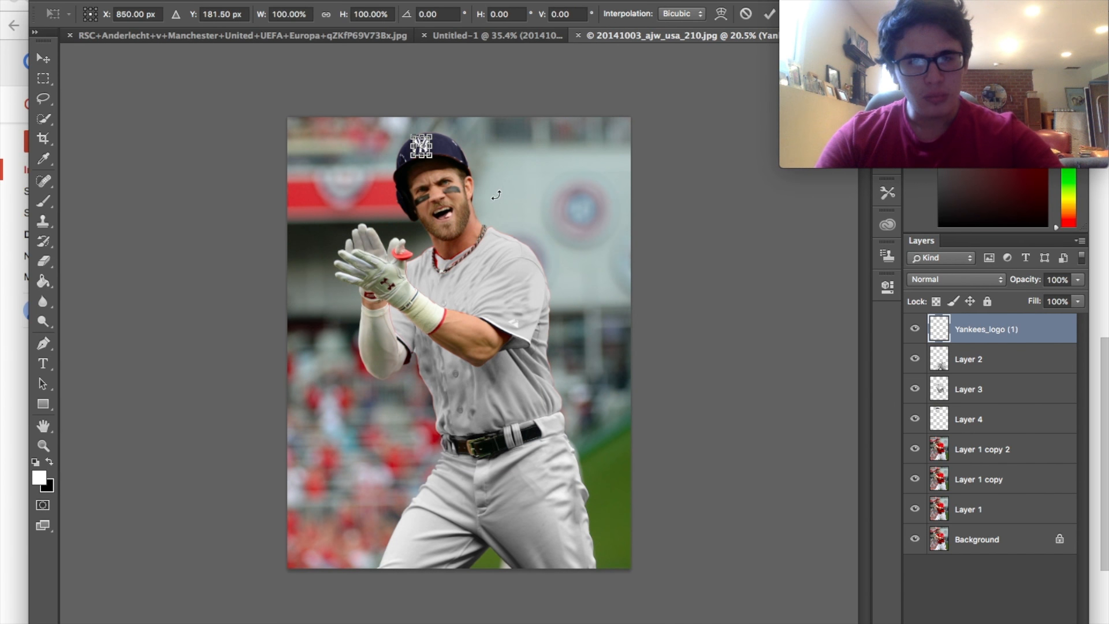
pyautogui.moveTo(497, 195); pyautogui.dragTo(500, 191)
pyautogui.press('Return')
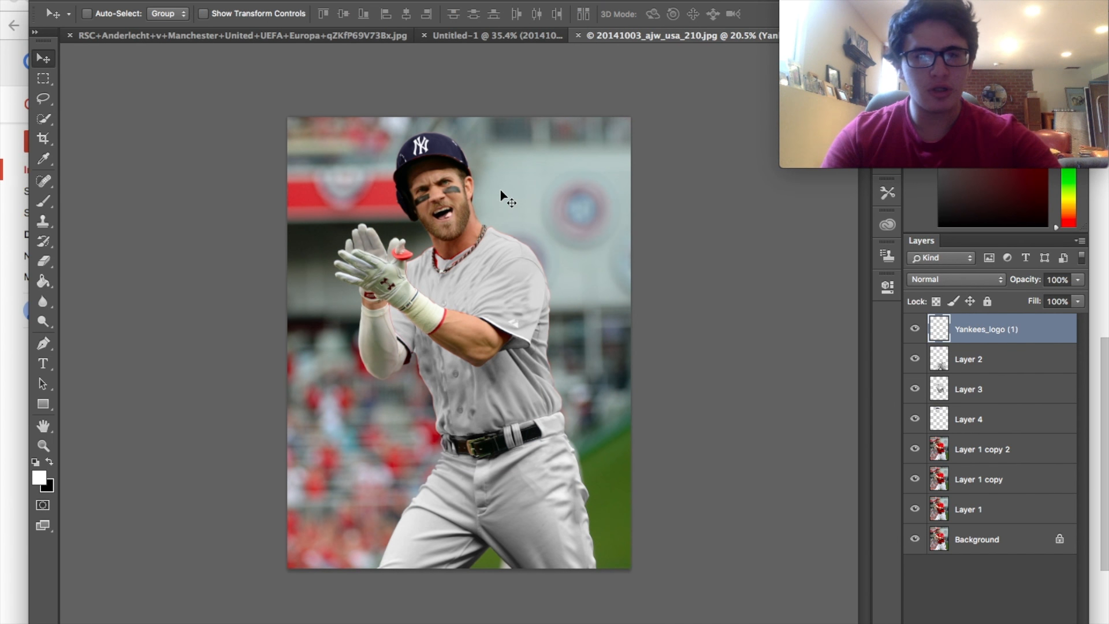
# Tone down the white helmet logo by setting its lightness to -7 in Hue/Saturation.
pyautogui.scroll(2, 500, 189)
pyautogui.hotkey('shift', 'Right')
pyautogui.hotkey('shift', 'Right')
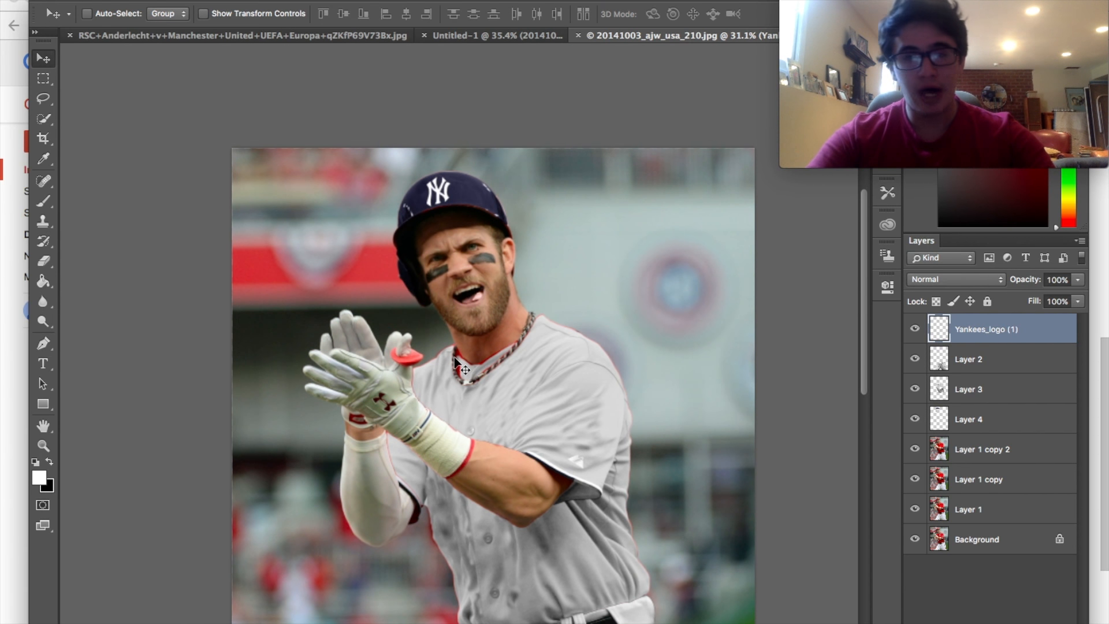
pyautogui.scroll(4, 454, 355)
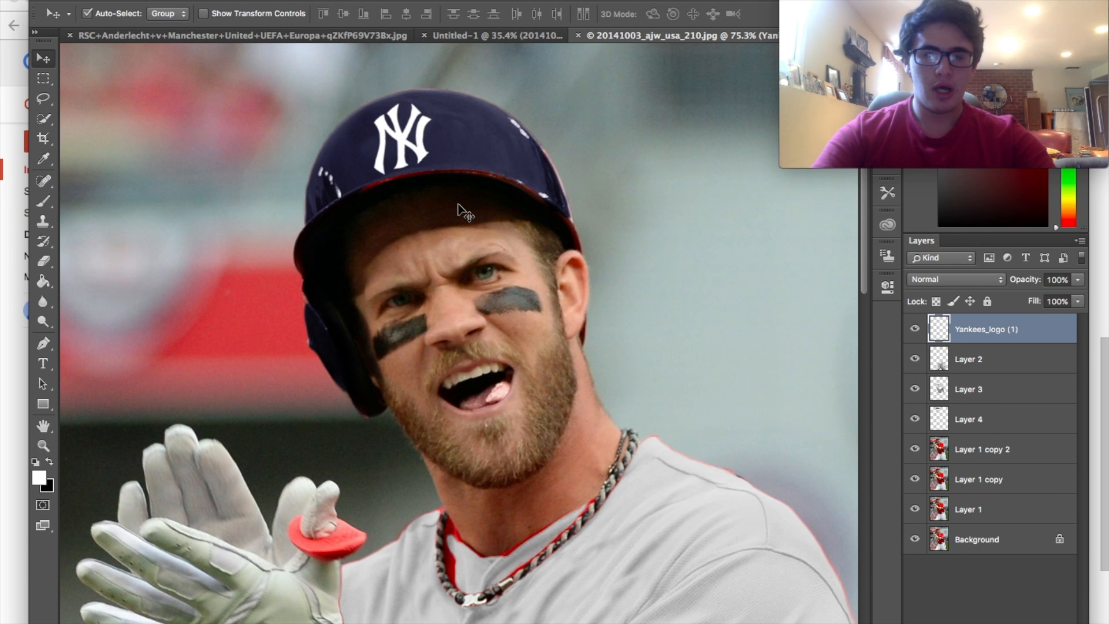
pyautogui.press('super+u')
pyautogui.moveTo(839, 231); pyautogui.dragTo(832, 230)
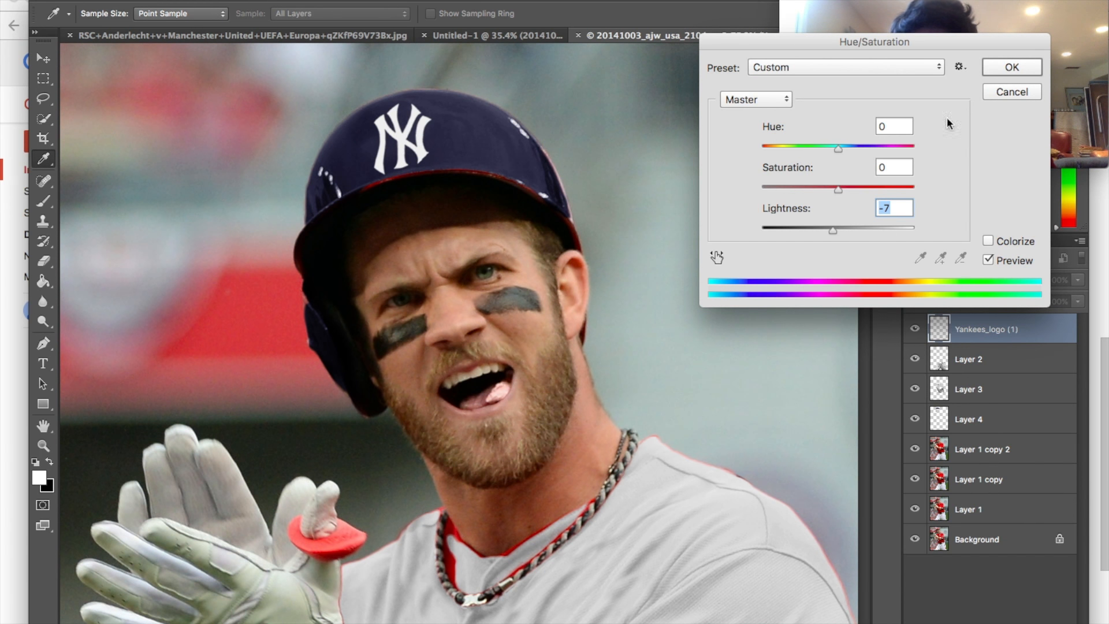
pyautogui.click(1000, 64)
pyautogui.scroll(-2, 622, 324)
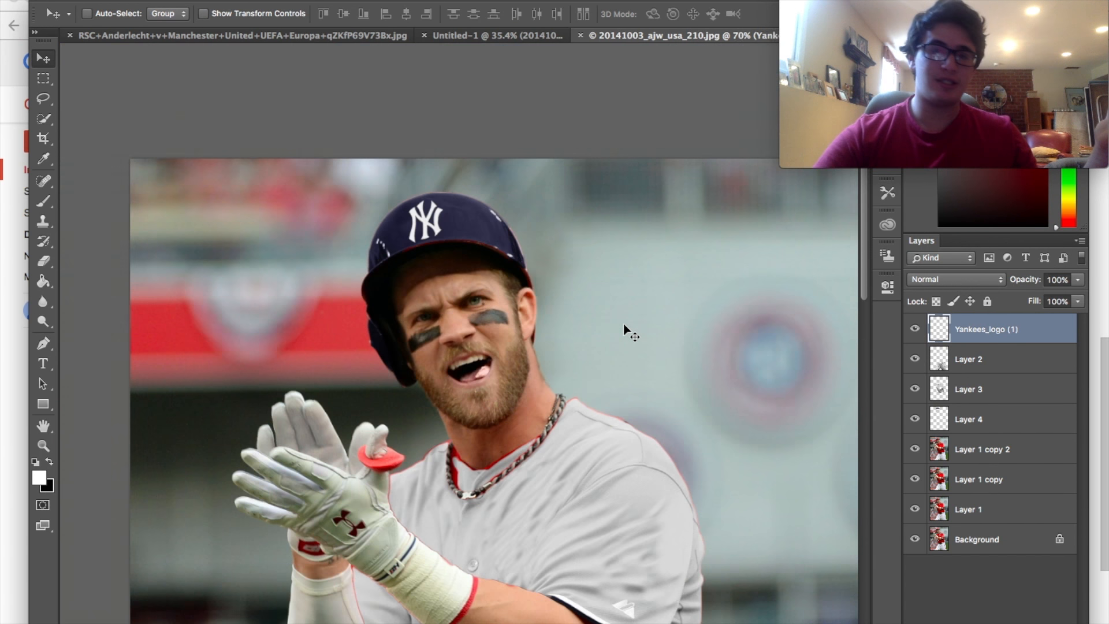
# Place sp-mlb-a-20150617.jpg from the Finder's Blue tag into the player photo and open the placed layer's contents as a separate document.
pyautogui.scroll(-4, 623, 323)
pyautogui.scroll(1, 623, 324)
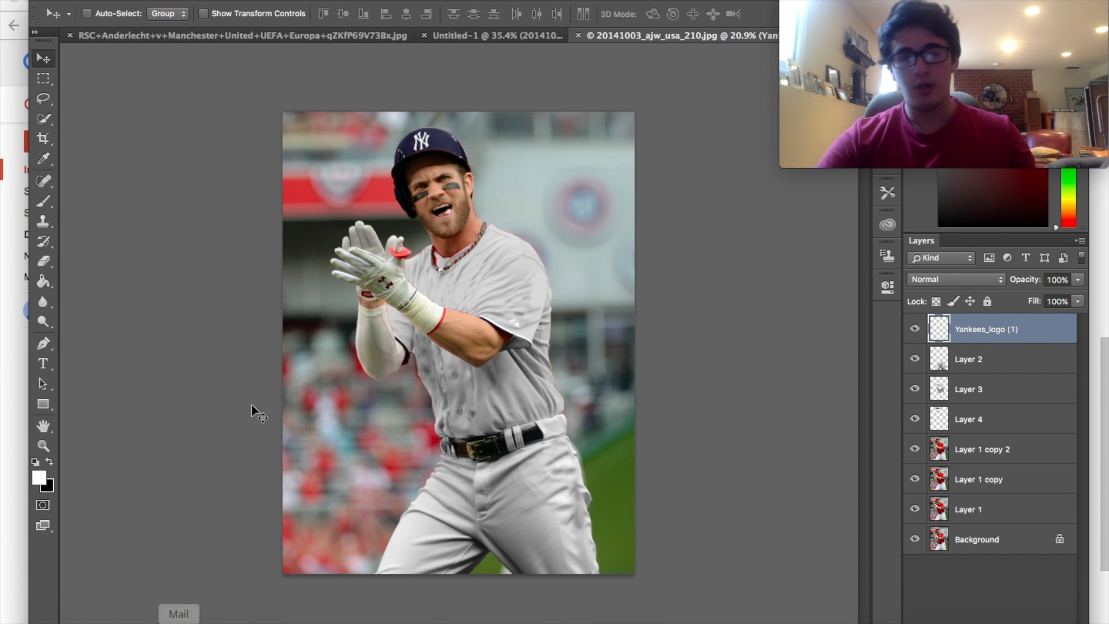
pyautogui.click(53, 611)
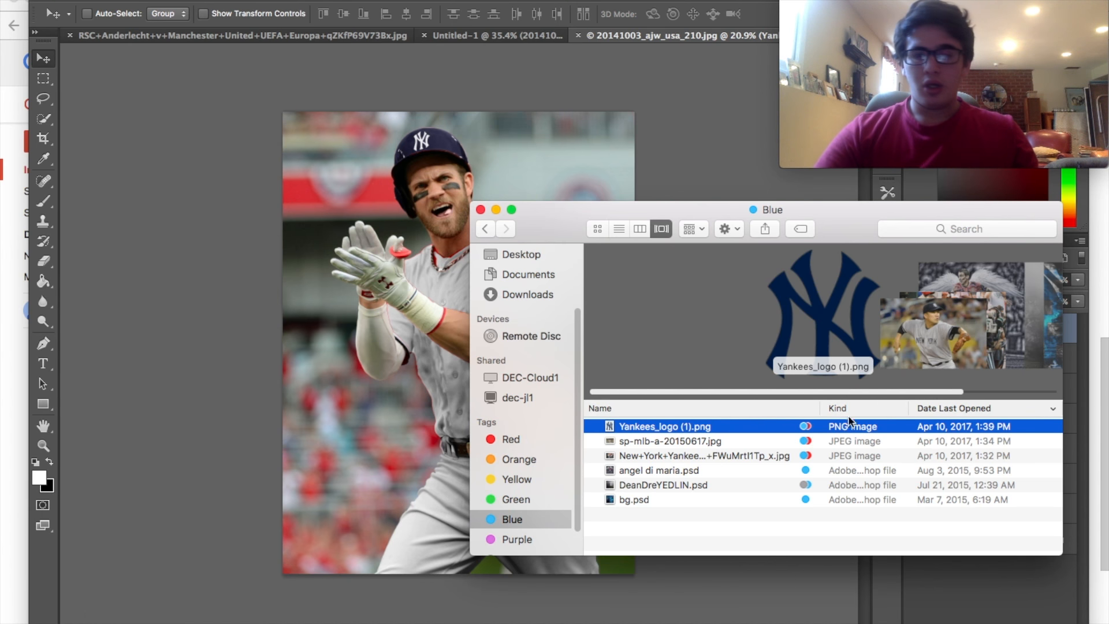
pyautogui.hscroll(2, 864, 378)
pyautogui.moveTo(865, 378); pyautogui.dragTo(373, 352)
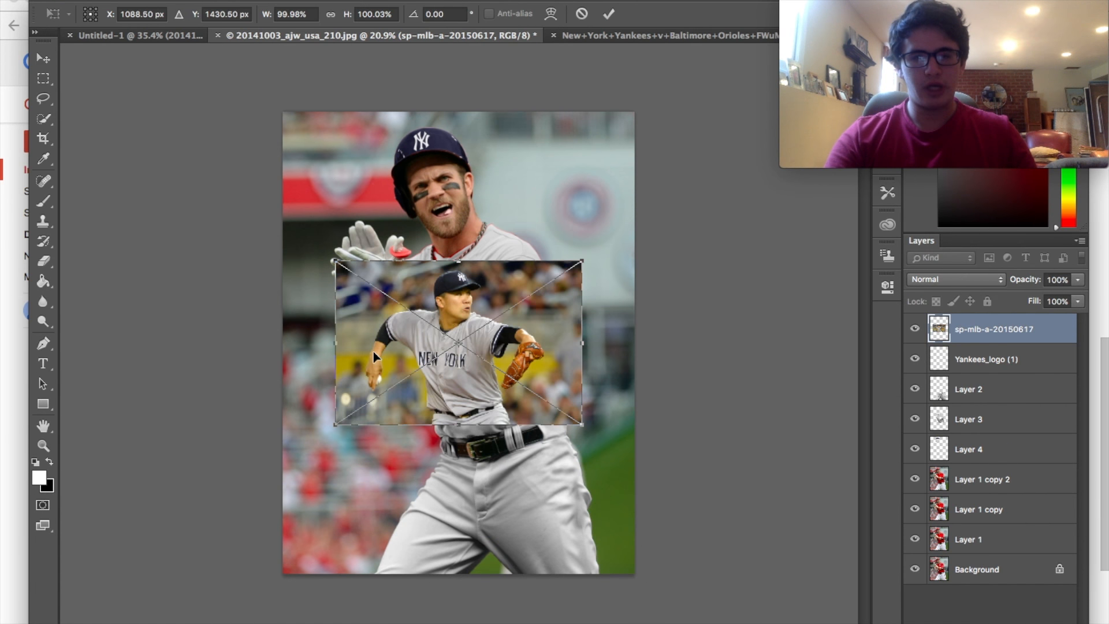
pyautogui.press('Return')
pyautogui.doubleClick(941, 330)
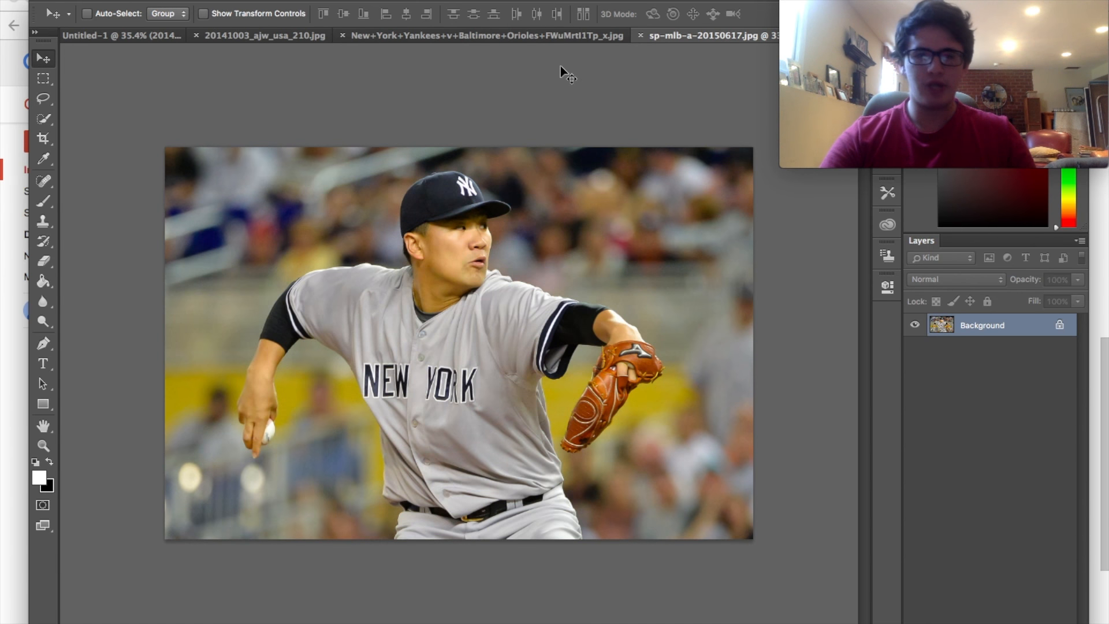
# Close the New York Yankees v Baltimore Orioles photo and duplicate the Background layer of the pitcher photo.
pyautogui.click(342, 37)
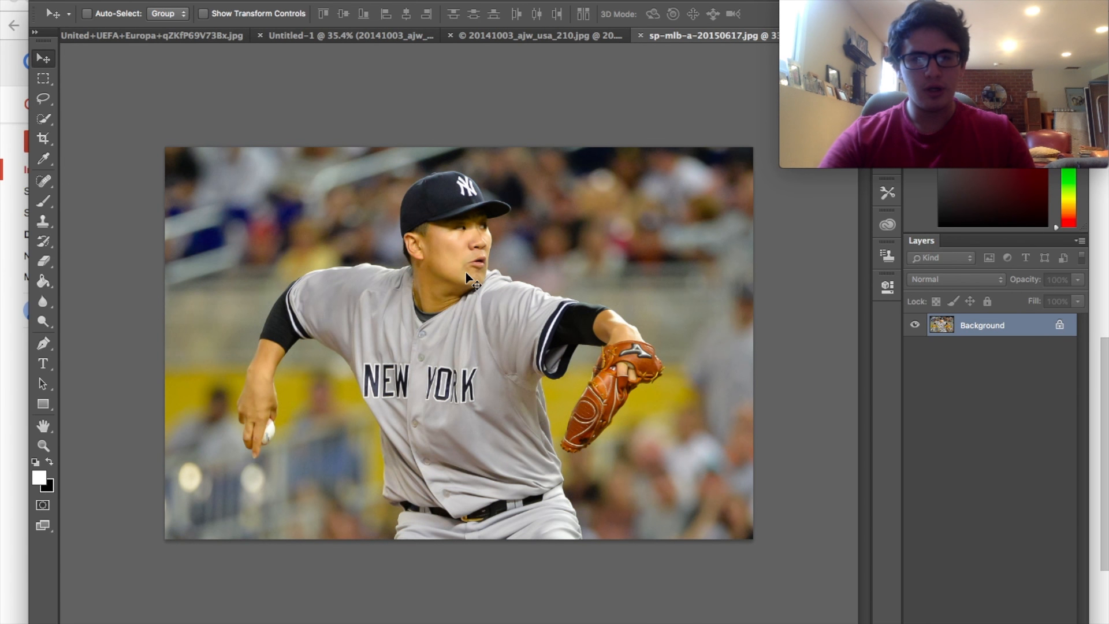
pyautogui.scroll(8, 466, 272)
pyautogui.scroll(-5, 466, 272)
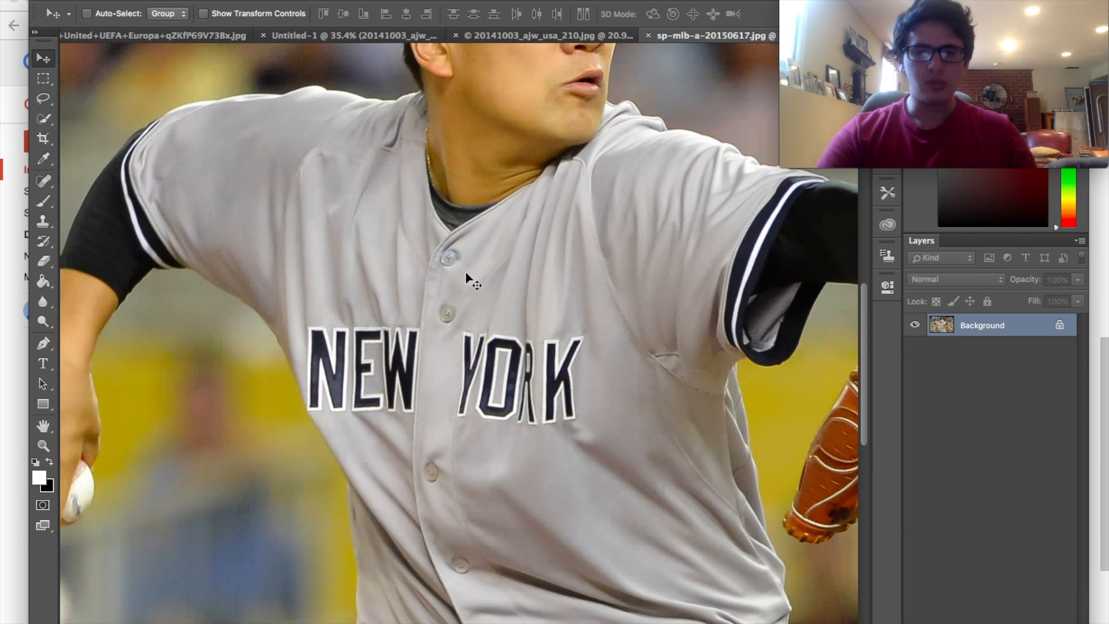
pyautogui.press('super+j')
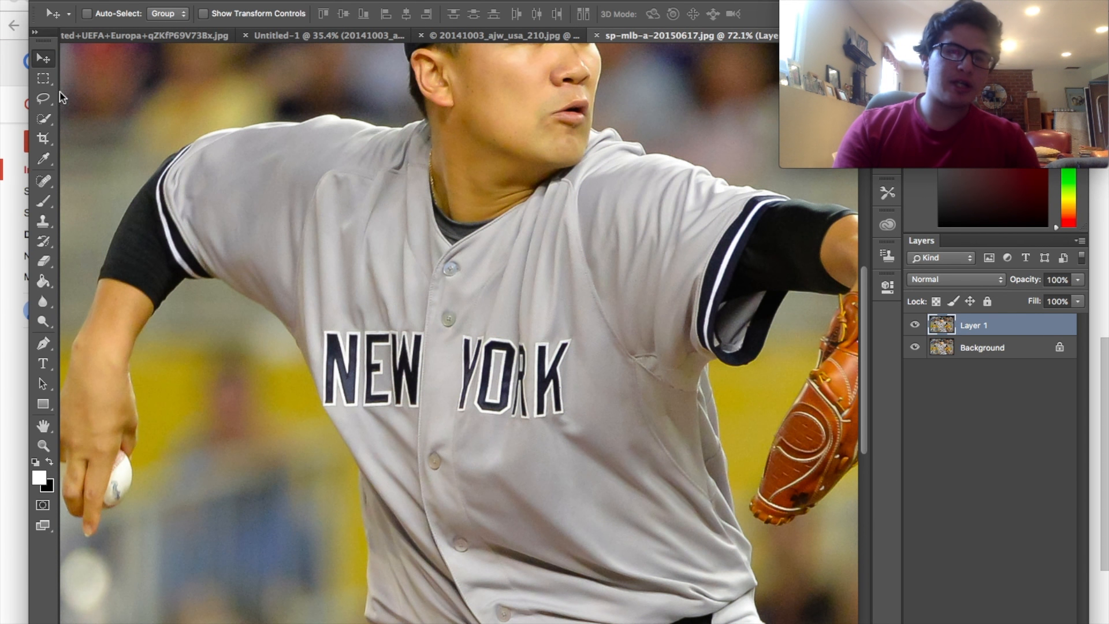
# Lasso the NEW YORK lettering on the pitcher's jersey and copy it to its own layer.
pyautogui.click(44, 98)
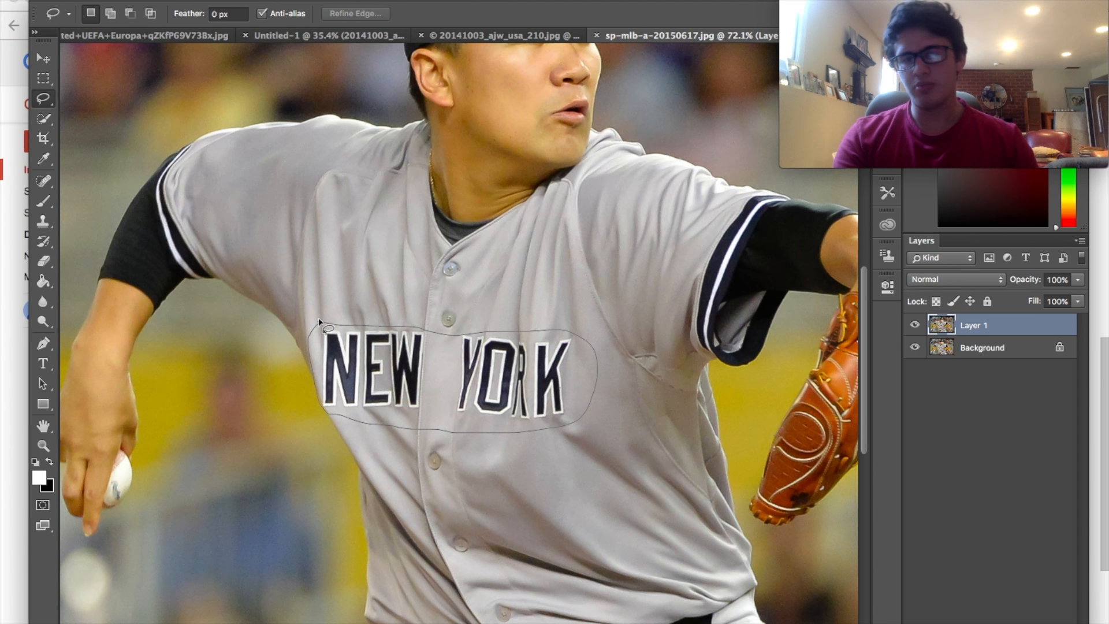
pyautogui.moveTo(319, 322); pyautogui.dragTo(320, 323)
pyautogui.rightClick(397, 347)
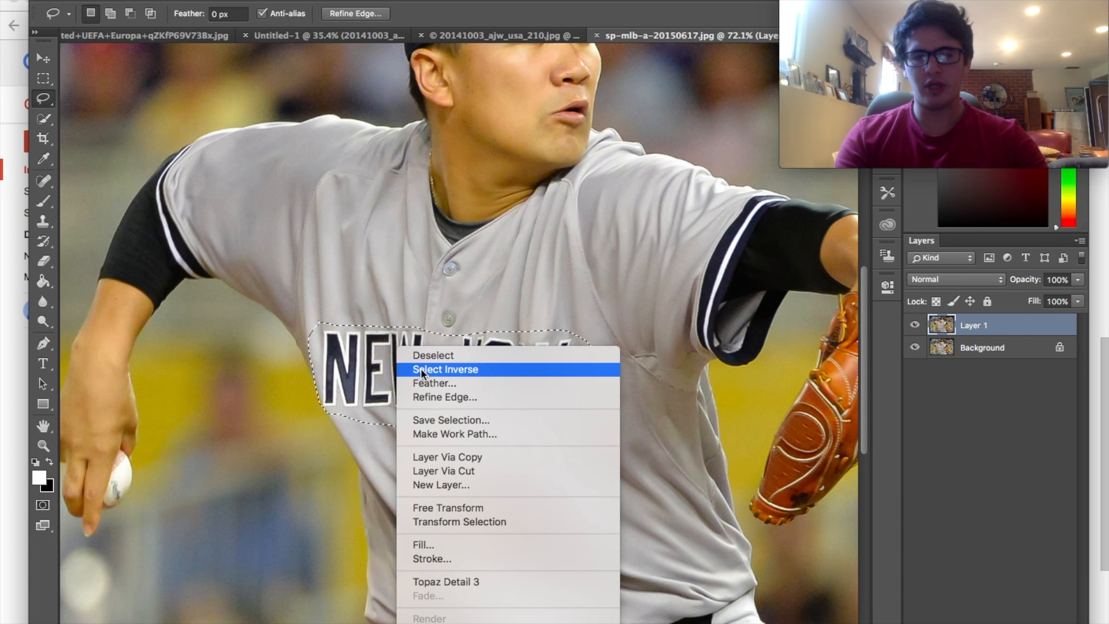
pyautogui.click(422, 372)
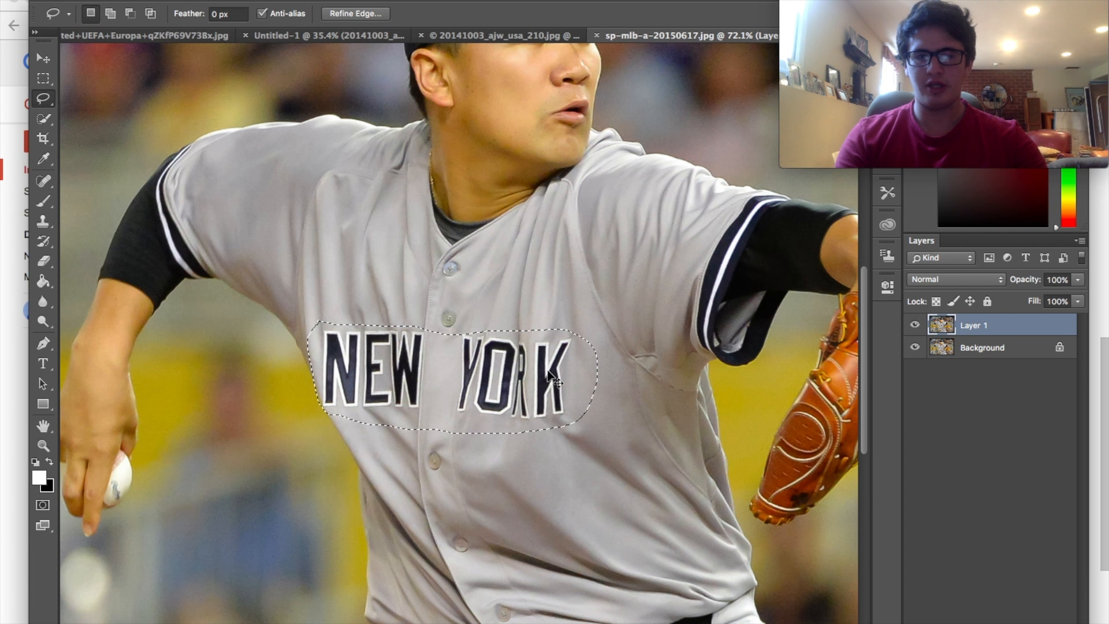
pyautogui.hotkey('ctrl', 'j')
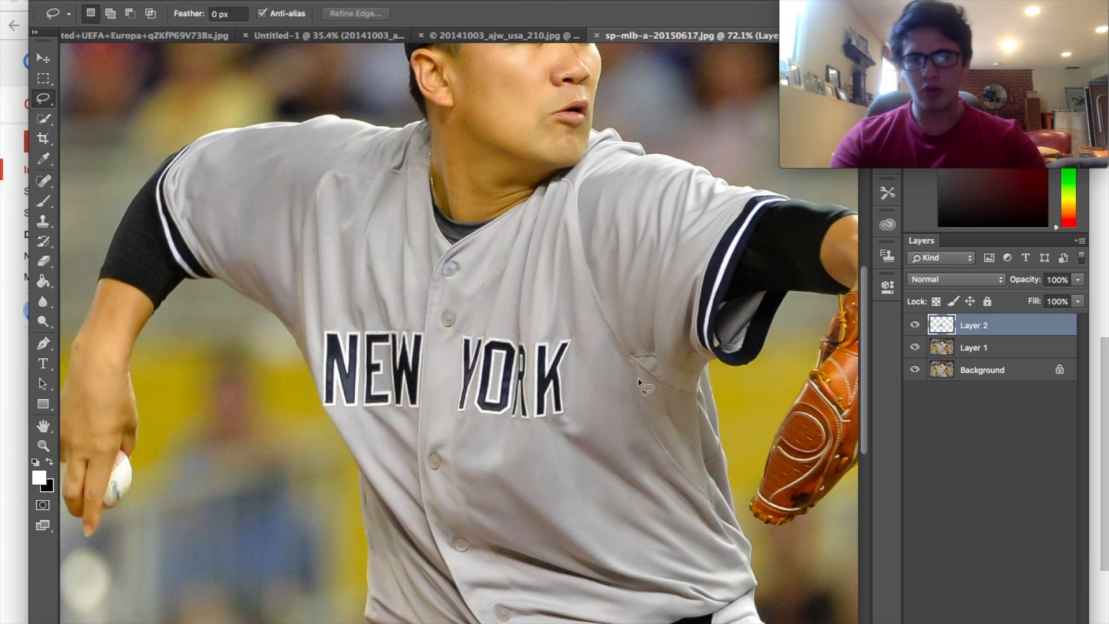
# Transfer the copied NEW YORK lettering layer into the 20141003_ajw_usa_210.jpg player photo.
pyautogui.click(42, 58)
pyautogui.moveTo(448, 205); pyautogui.dragTo(489, 23)
pyautogui.click(487, 36)
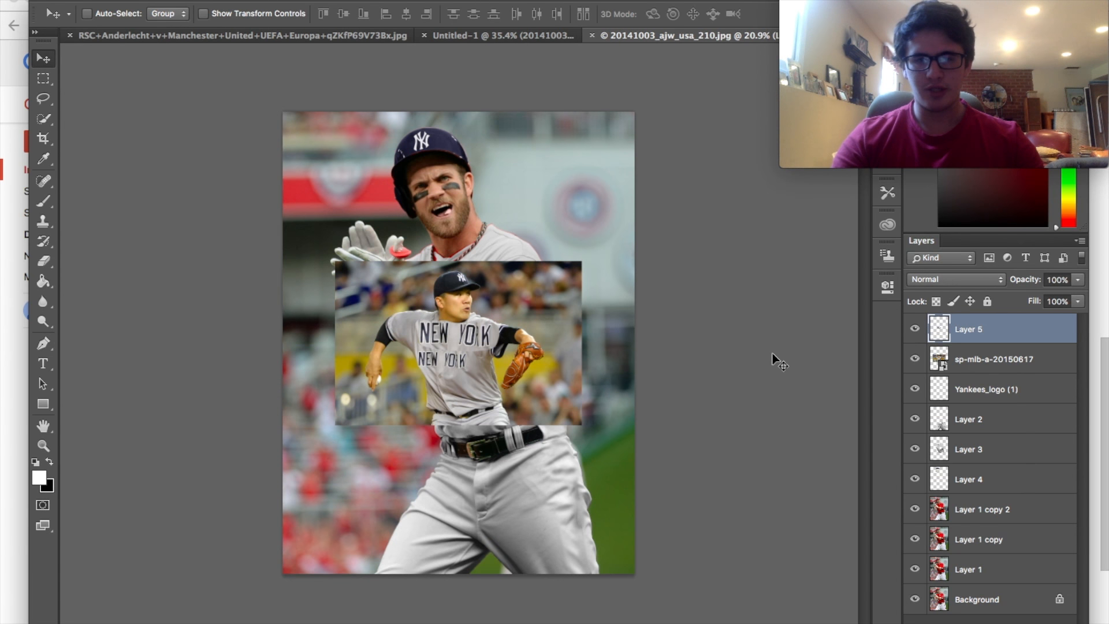
# Delete the placed sp-mlb-a-20150617 layer and move the NEW YORK lettering over the player's forearm and chest.
pyautogui.click(998, 363)
pyautogui.press('BackSpace')
pyautogui.click(996, 339)
pyautogui.moveTo(552, 365); pyautogui.dragTo(546, 363)
pyautogui.press('super+plus')
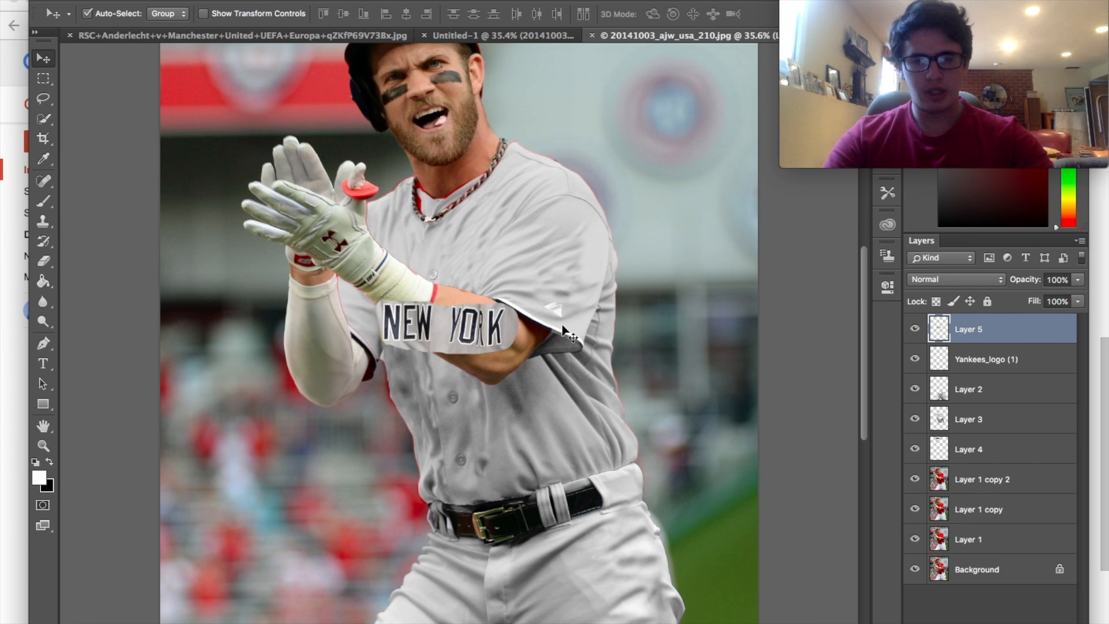
# Enlarge the NEW YORK lettering, tilt it slightly counterclockwise and reposition it higher across the player's wristband and chest.
pyautogui.press('super+t')
pyautogui.moveTo(519, 299); pyautogui.dragTo(484, 299)
pyautogui.moveTo(497, 240); pyautogui.dragTo(481, 231)
pyautogui.moveTo(488, 320); pyautogui.dragTo(487, 301)
pyautogui.press('Return')
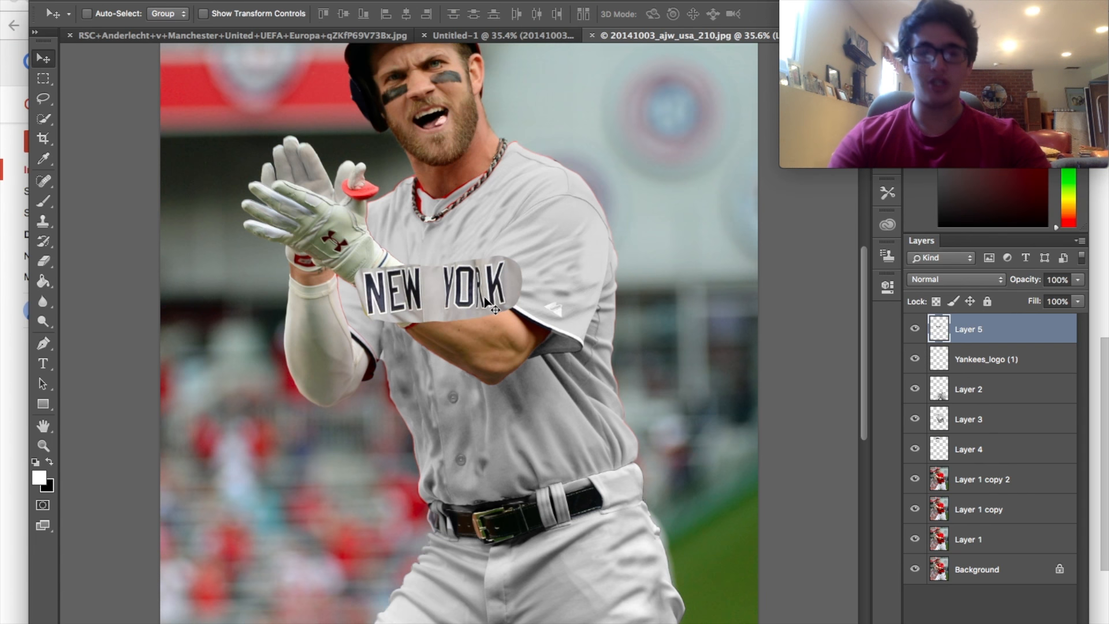
pyautogui.moveTo(463, 297); pyautogui.dragTo(462, 302)
# Lower the opacity of the NEW YORK lettering layer to 19% so the arm shows through.
pyautogui.scroll(5, 390, 321)
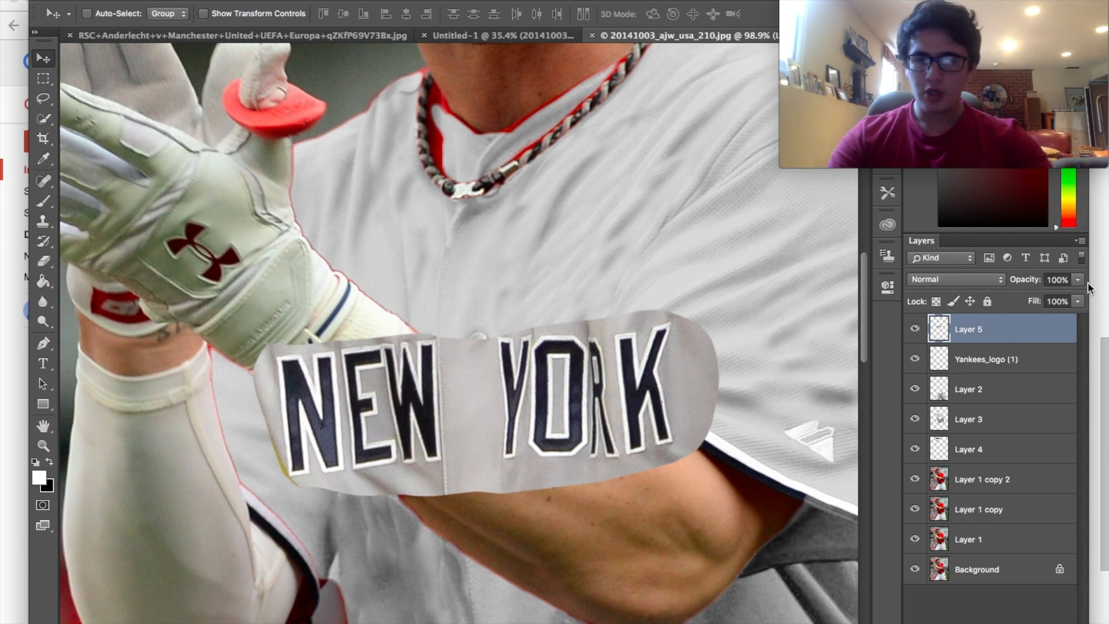
pyautogui.click(1078, 280)
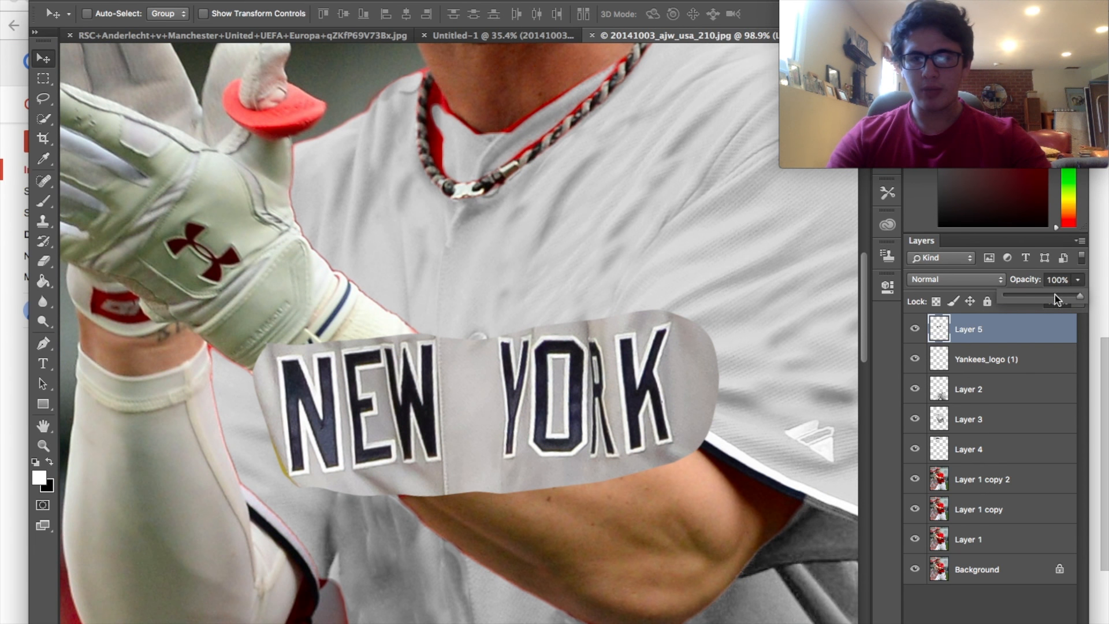
pyautogui.moveTo(1028, 300); pyautogui.dragTo(1018, 301)
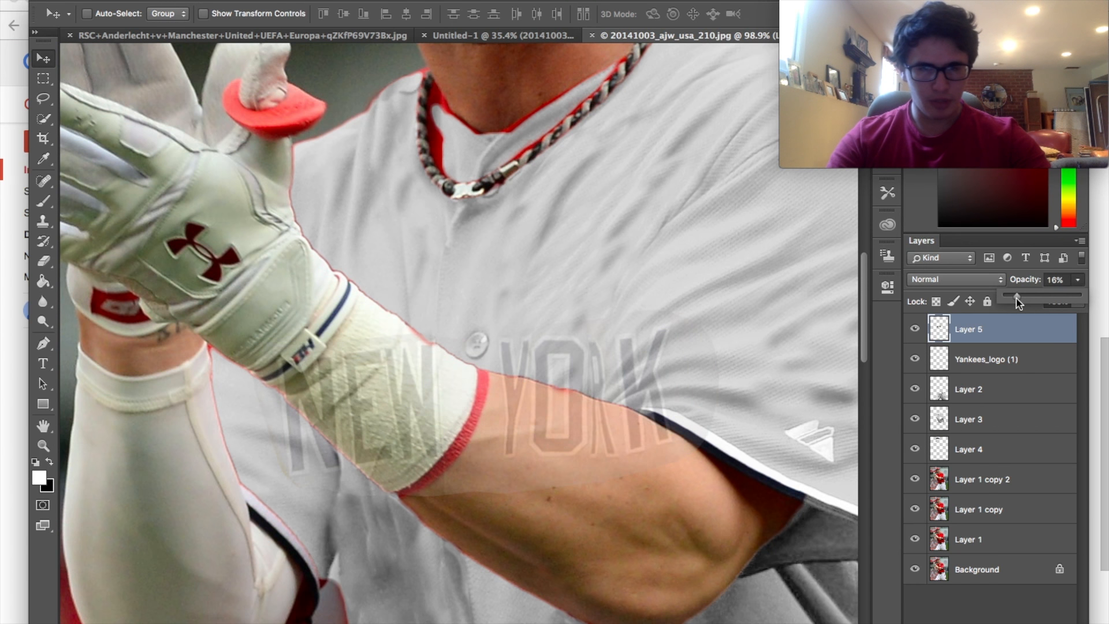
# Start a Pen tool path on the jersey beneath the wristband, running across the forearm and around the letter K on the sleeve.
pyautogui.scroll(3, 369, 451)
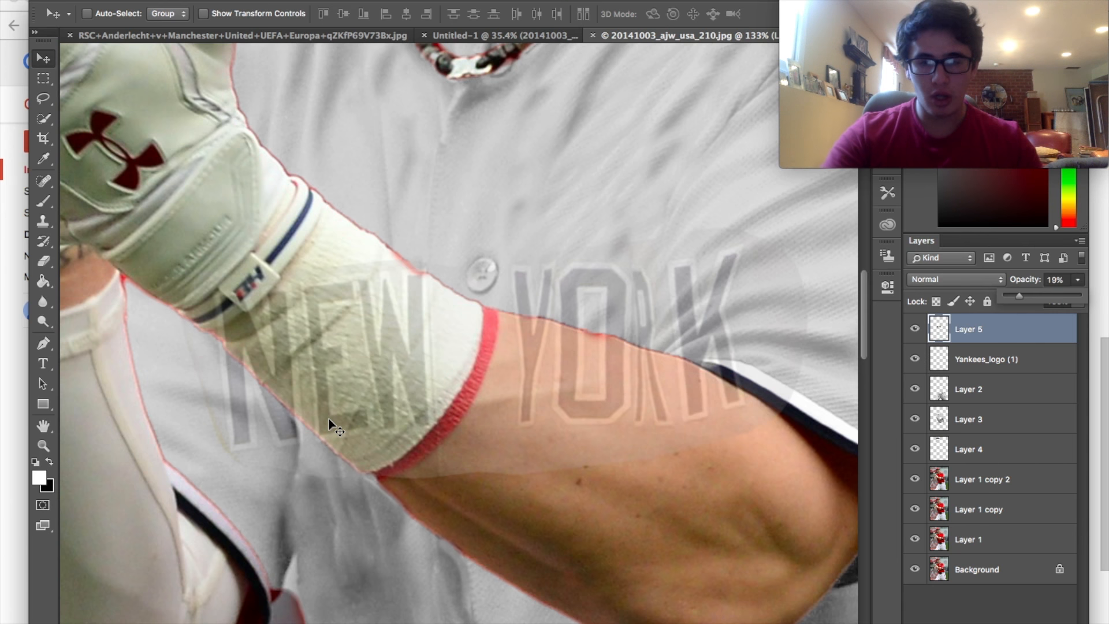
pyautogui.press('p')
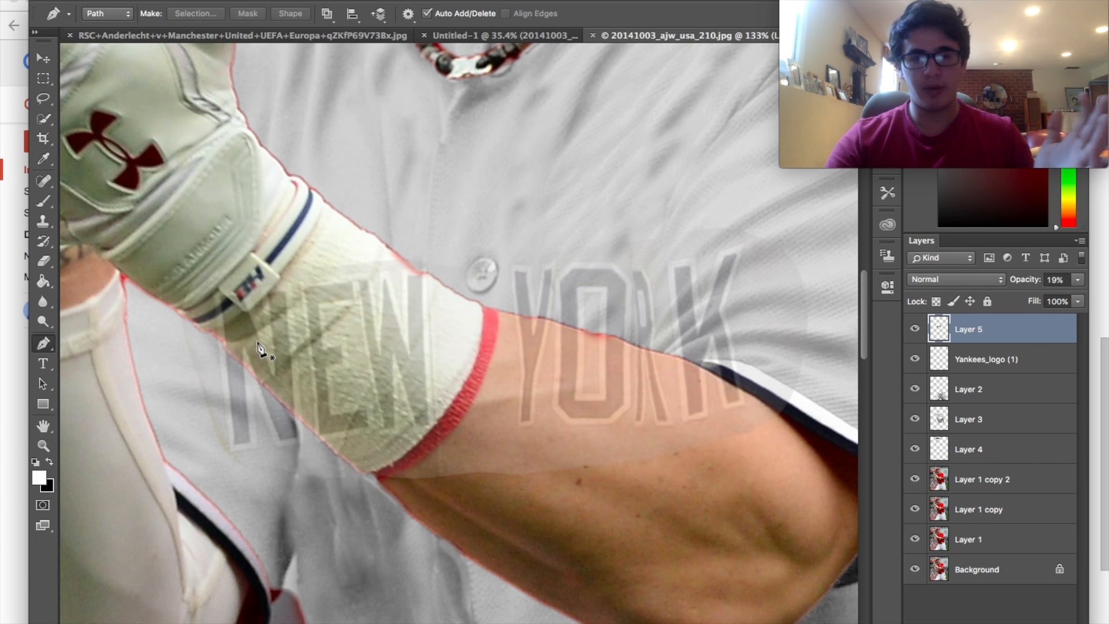
pyautogui.scroll(-2, 359, 405)
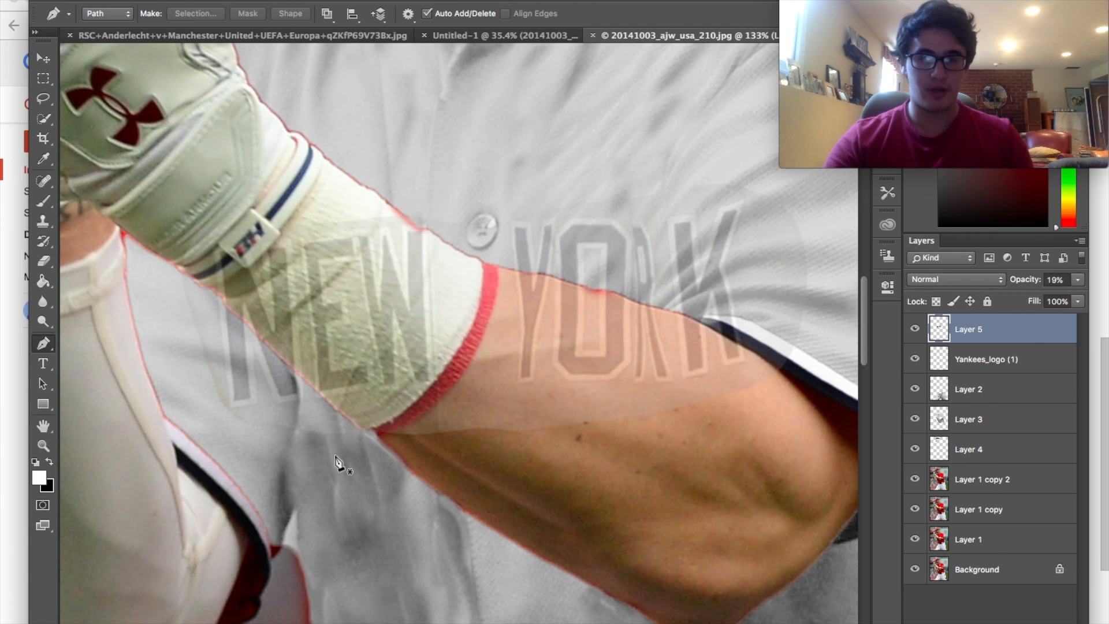
pyautogui.click(284, 451)
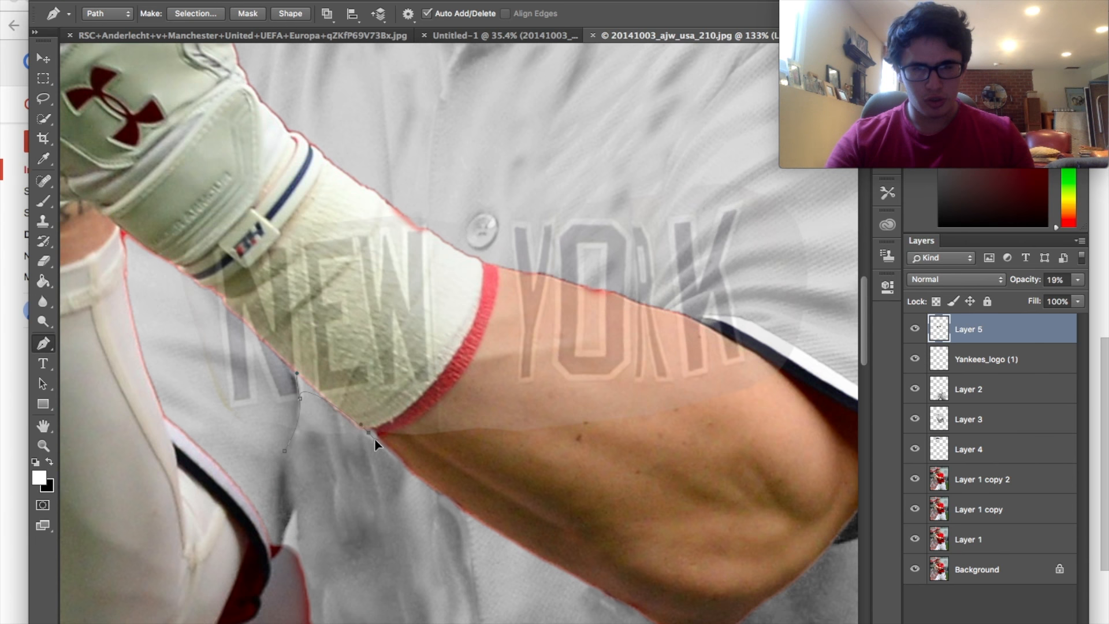
pyautogui.click(708, 405)
pyautogui.hscroll(5, 722, 413)
pyautogui.scroll(2, 722, 413)
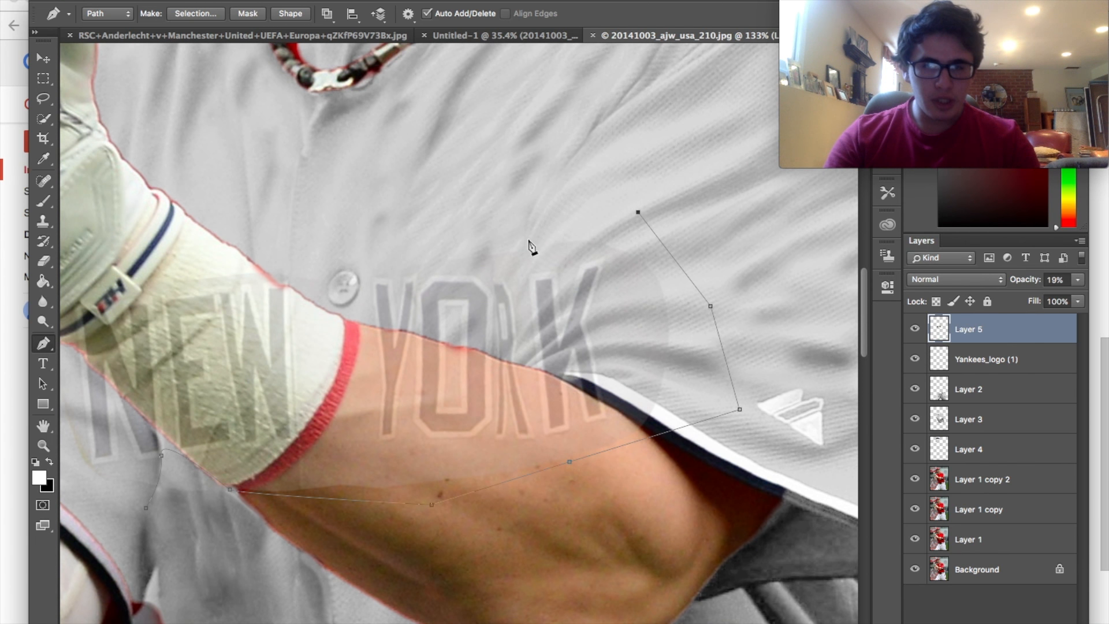
pyautogui.scroll(3, 527, 312)
pyautogui.scroll(2, 532, 284)
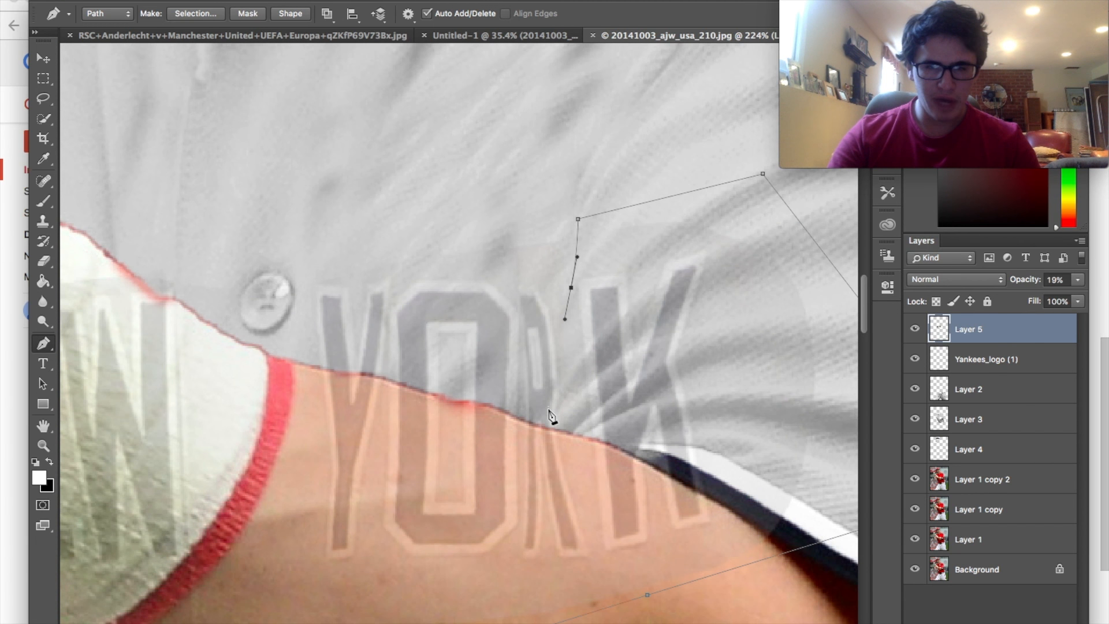
# Continue the Pen path along the forearm's upper edge, from the letter R to the wristband.
pyautogui.moveTo(546, 420); pyautogui.dragTo(535, 423)
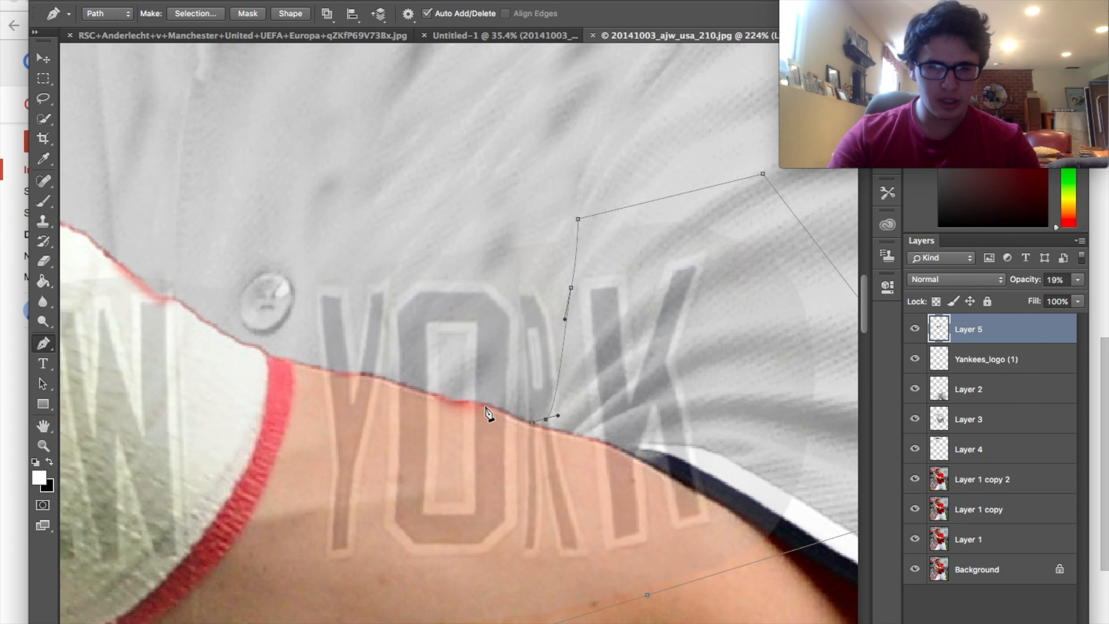
pyautogui.moveTo(468, 404); pyautogui.dragTo(466, 404)
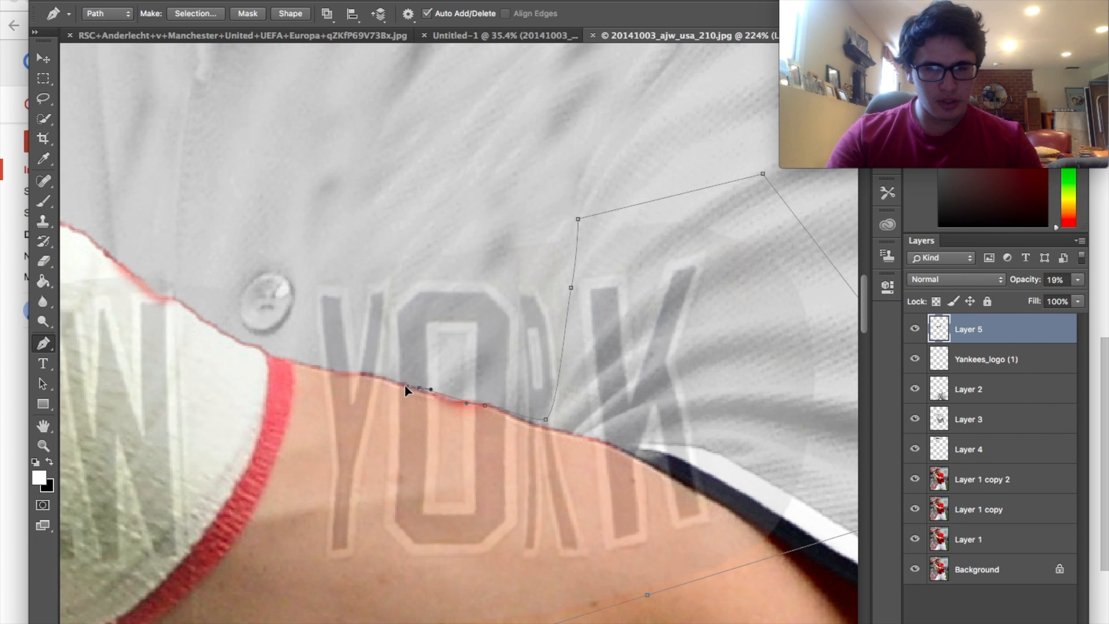
pyautogui.moveTo(322, 371); pyautogui.dragTo(255, 348)
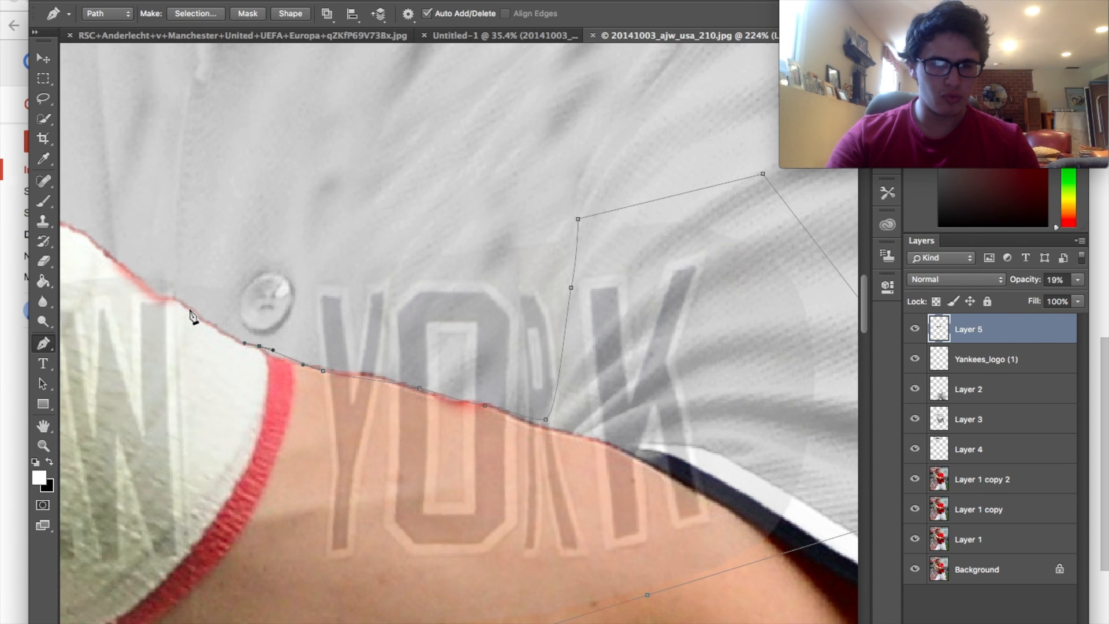
pyautogui.hscroll(-5, 179, 304)
pyautogui.moveTo(259, 308); pyautogui.dragTo(261, 315)
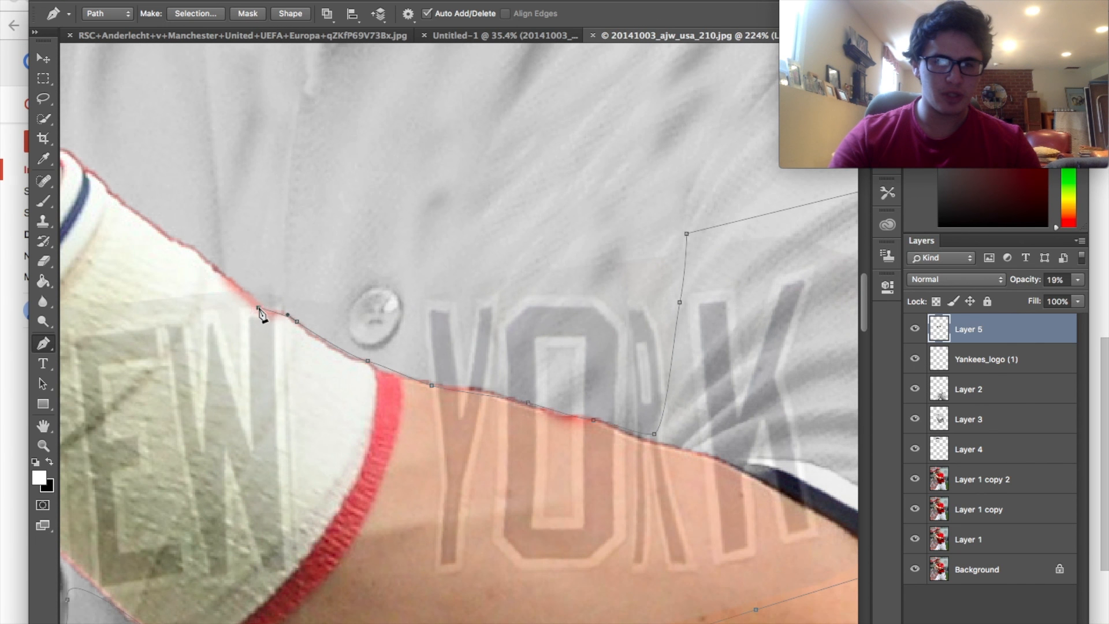
# Trace the Pen path up the wristband's upper edge, past the blue stripe, to the batting glove's cuff.
pyautogui.hscroll(-8, 250, 301)
pyautogui.scroll(2, 250, 301)
pyautogui.moveTo(361, 285); pyautogui.dragTo(353, 287)
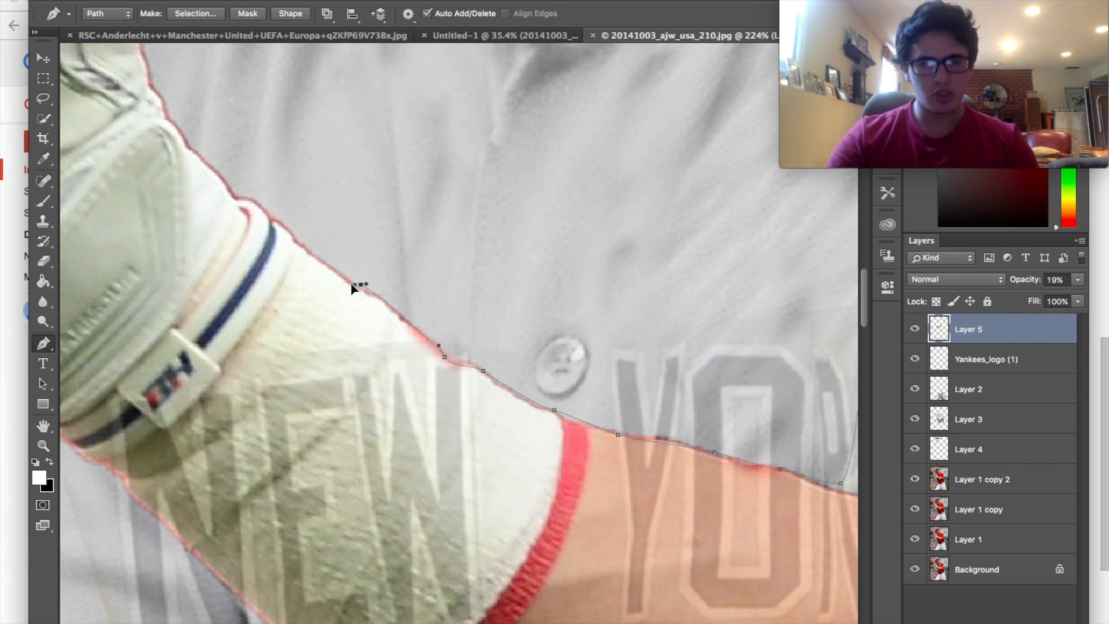
pyautogui.moveTo(297, 240); pyautogui.dragTo(288, 231)
pyautogui.click(272, 219)
pyautogui.moveTo(250, 200); pyautogui.dragTo(236, 202)
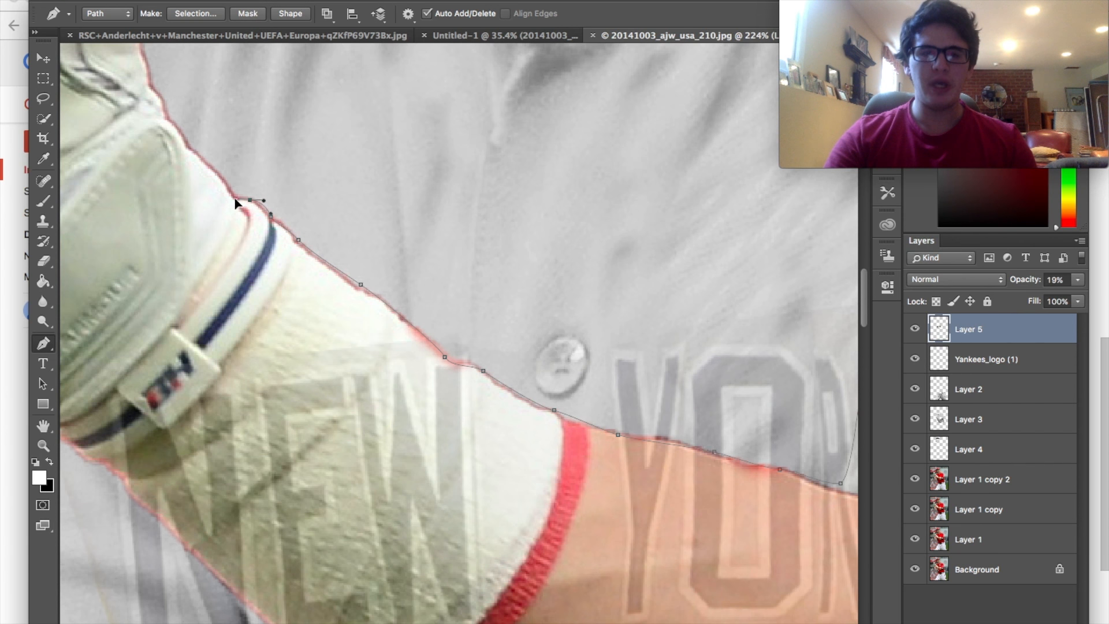
pyautogui.click(224, 187)
pyautogui.scroll(3, 218, 177)
pyautogui.hscroll(-5, 218, 176)
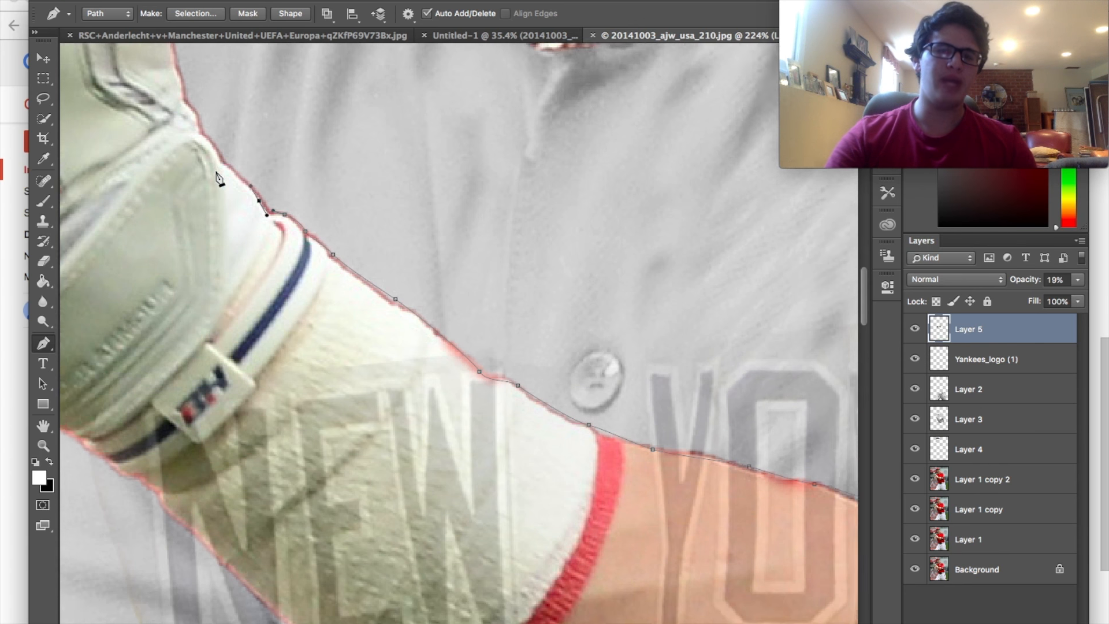
pyautogui.scroll(15, 243, 179)
pyautogui.hscroll(-4, 244, 180)
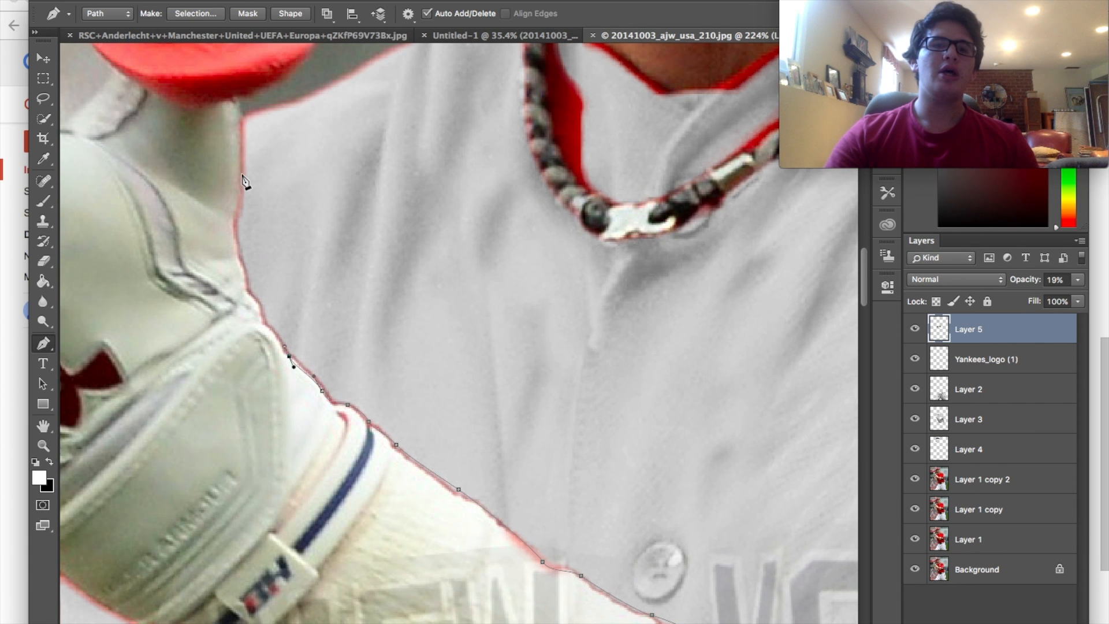
# Carry the Pen path across the glove cuff and around the letter N, and close it at its starting point beneath the wristband.
pyautogui.scroll(-5, 259, 315)
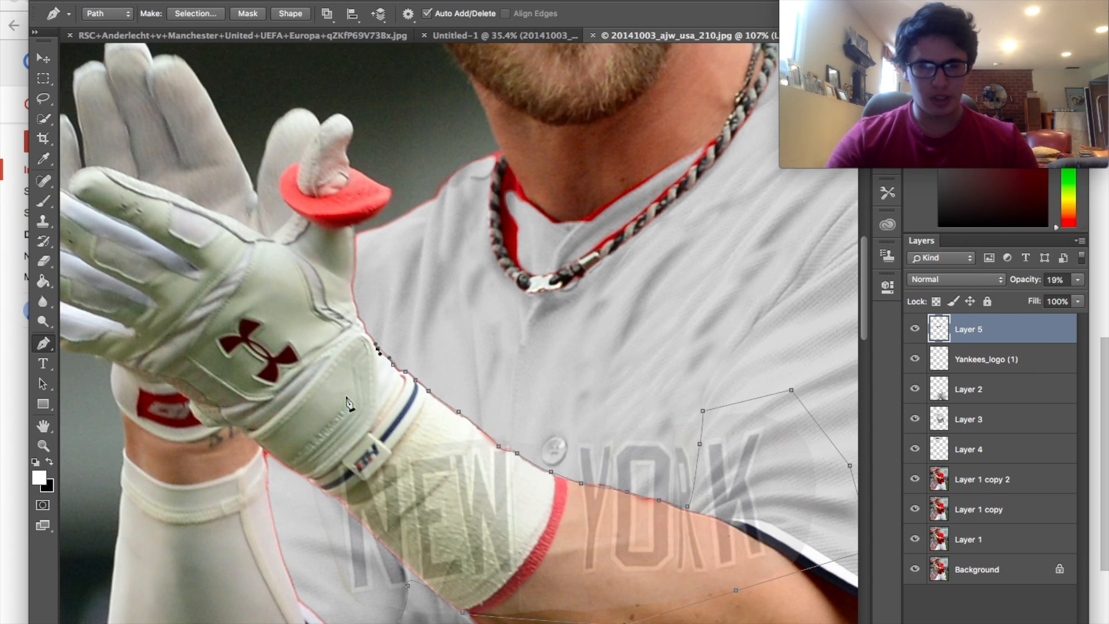
pyautogui.scroll(-2, 355, 384)
pyautogui.scroll(-4, 355, 385)
pyautogui.hscroll(-1, 355, 384)
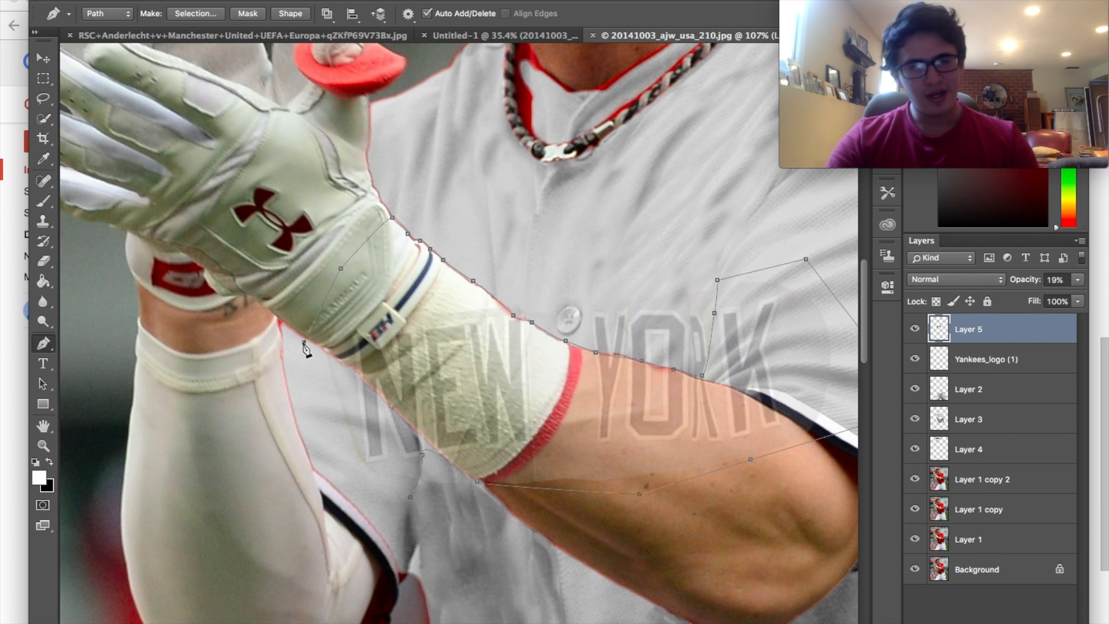
pyautogui.click(328, 464)
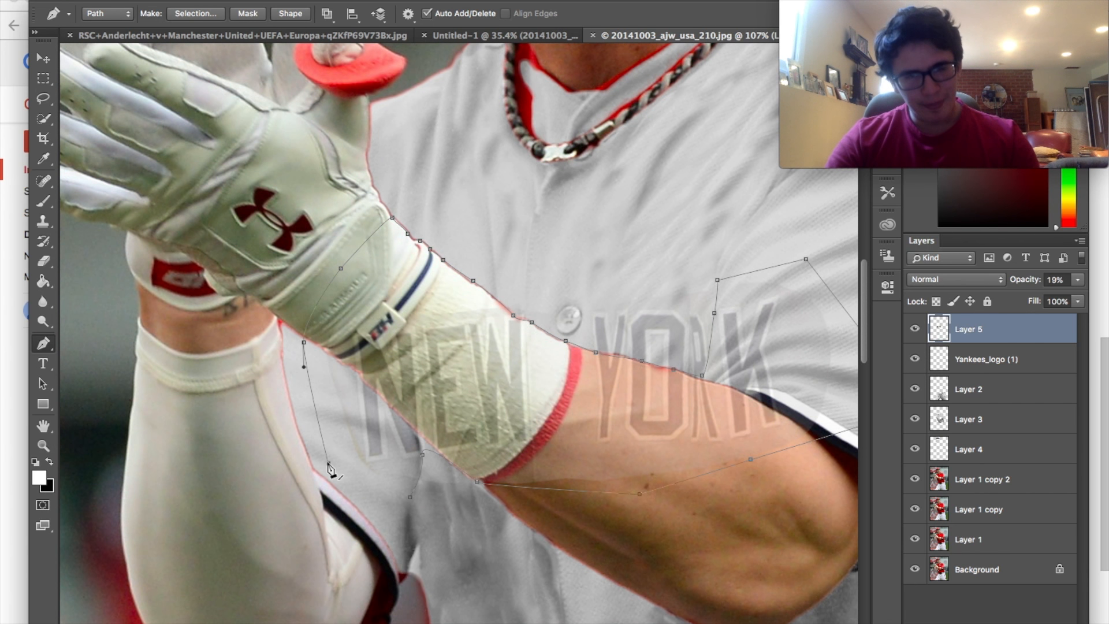
pyautogui.click(409, 496)
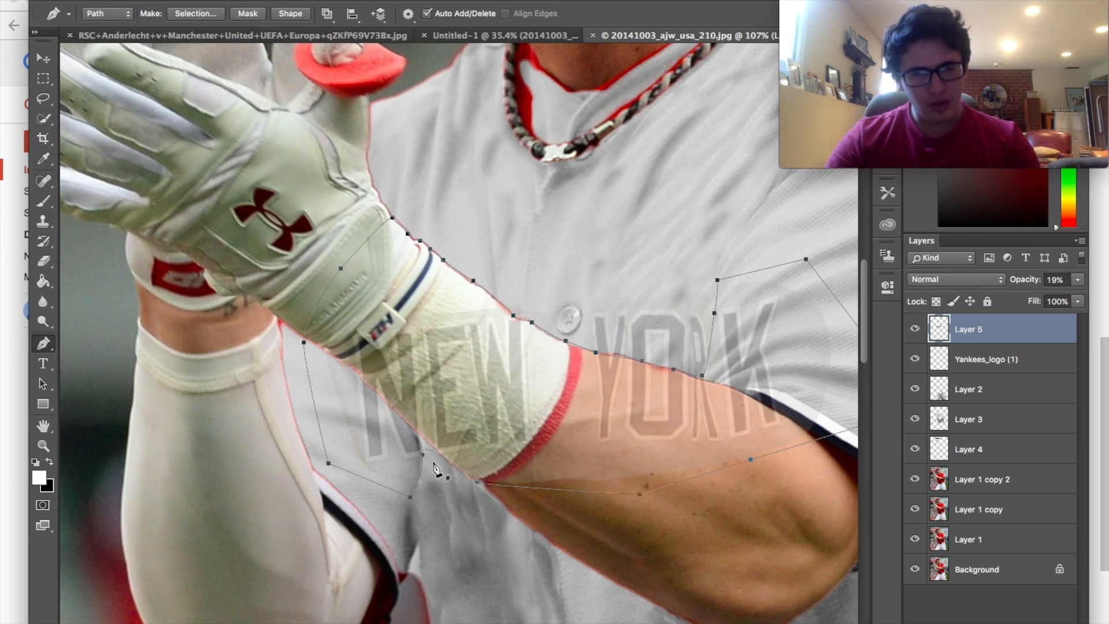
# Convert the path into a new selection with a 1-pixel feather radius and delete the lettering inside it.
pyautogui.rightClick(463, 327)
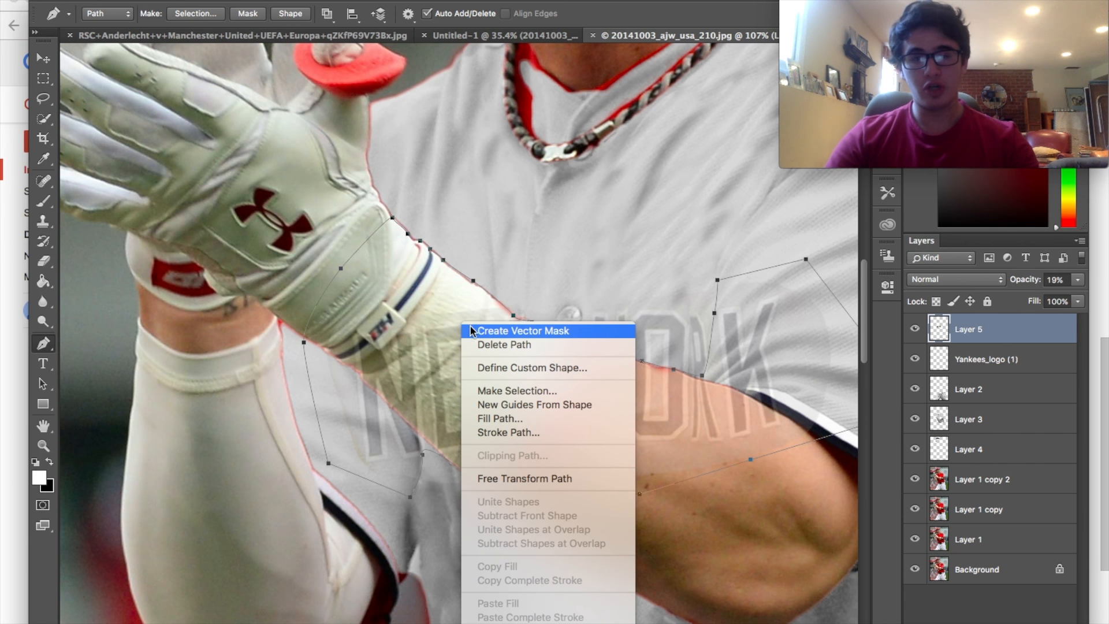
pyautogui.click(497, 389)
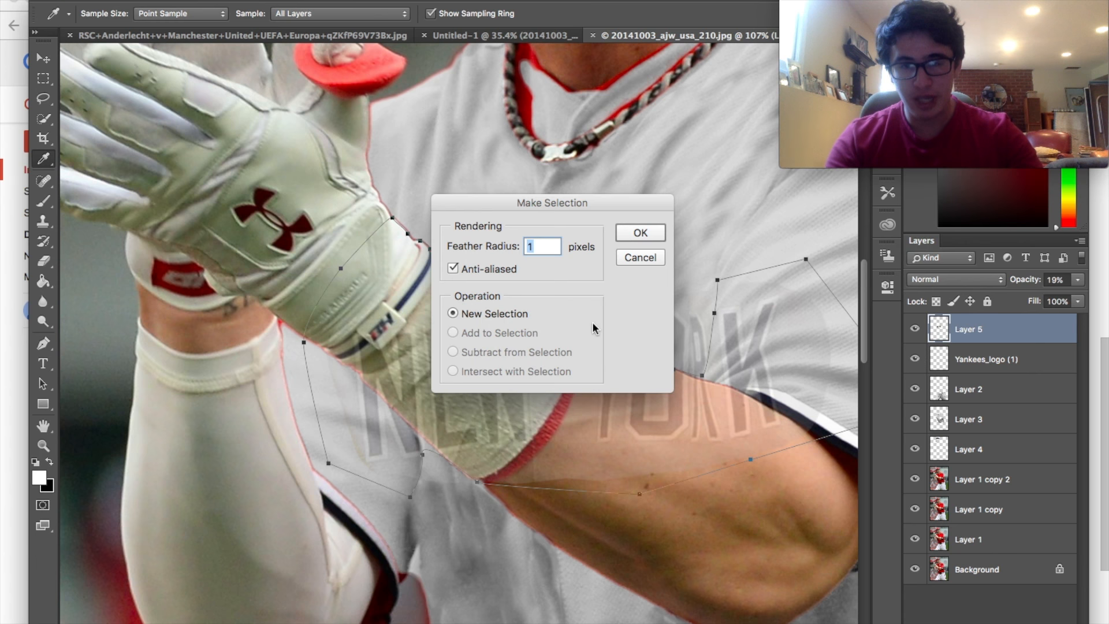
pyautogui.press('Return')
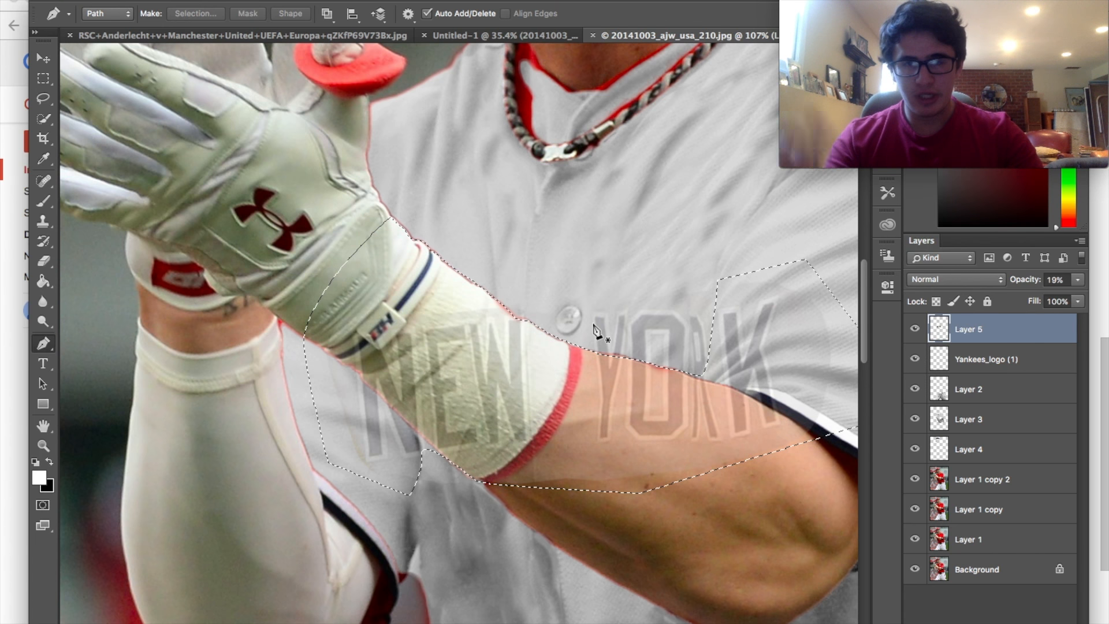
pyautogui.press('Delete')
pyautogui.press('super+z')
pyautogui.press('super+z')
# Restore the NEW YORK lettering layer's opacity to 100% and check how it sits behind the arm.
pyautogui.scroll(-1, 676, 322)
pyautogui.click(1077, 280)
pyautogui.moveTo(1019, 295); pyautogui.dragTo(1081, 296)
pyautogui.scroll(-5, 692, 327)
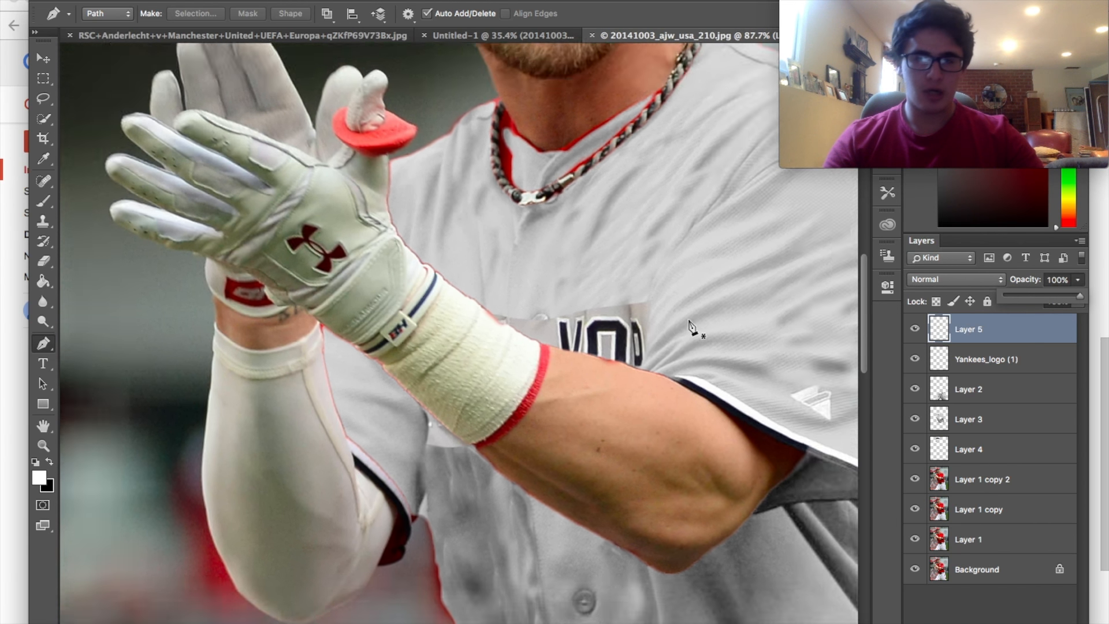
pyautogui.scroll(3, 693, 327)
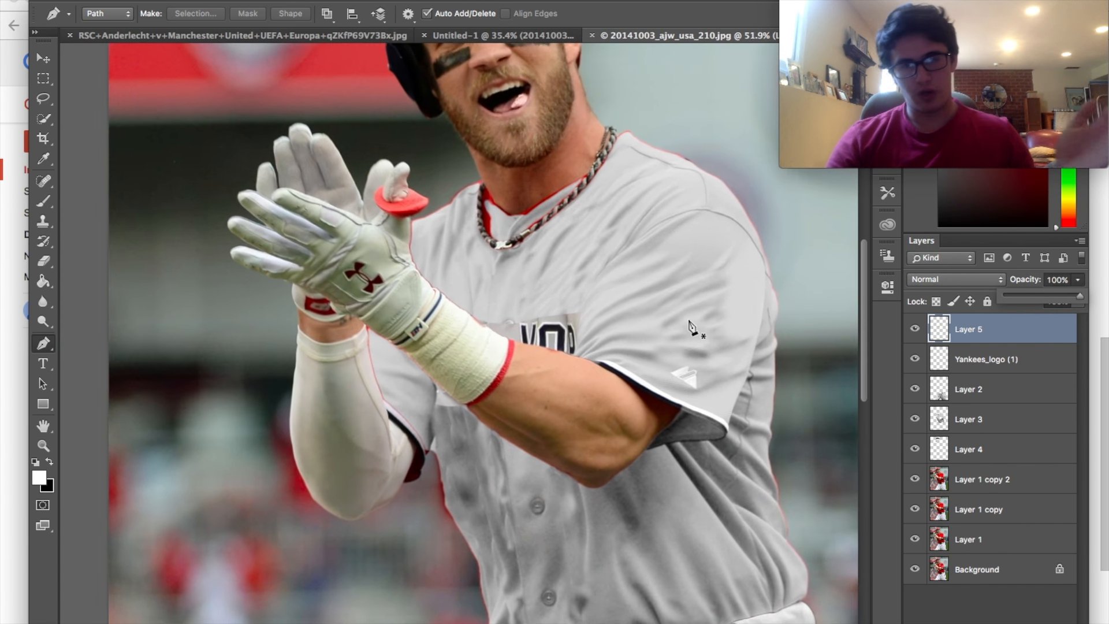